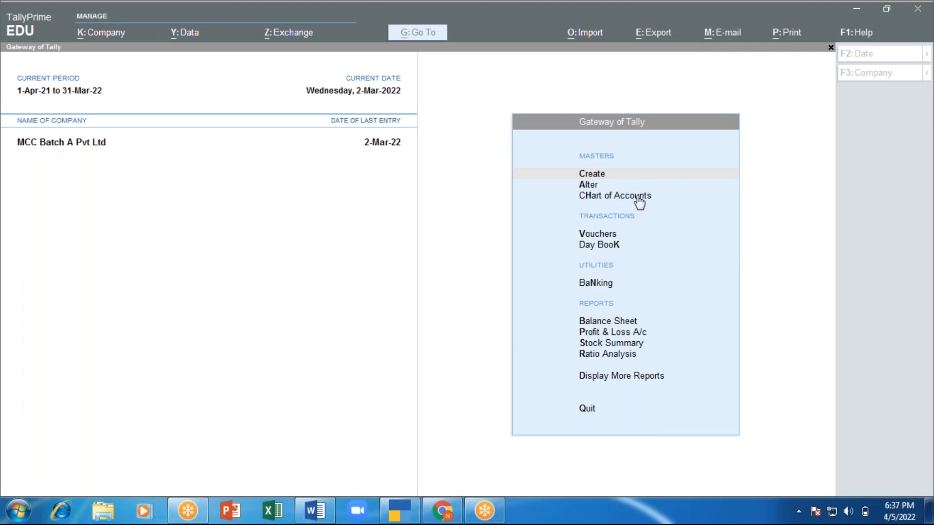
# Step: Open the Day Book for 2-Mar-22, examine its voucher entries and return to the Gateway of Tally
pyautogui.click(485, 185)
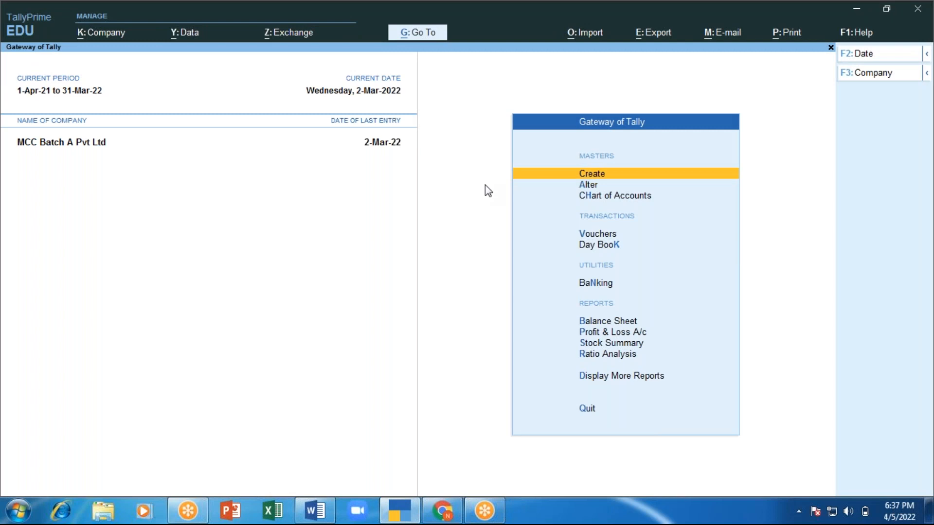
pyautogui.press('Down')
pyautogui.press('Down')
pyautogui.press('Down')
pyautogui.press('Down')
pyautogui.press('Down')
pyautogui.press('Up')
pyautogui.press('Return')
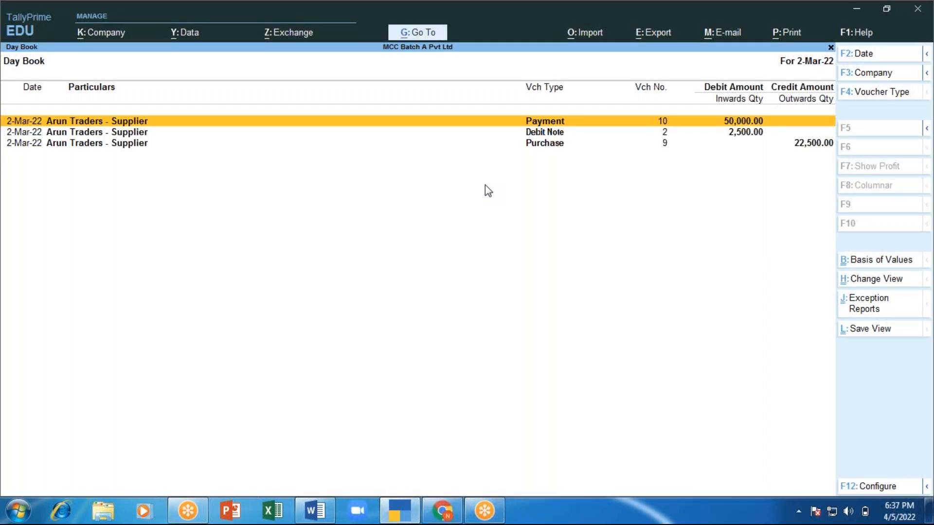
pyautogui.press('Escape')
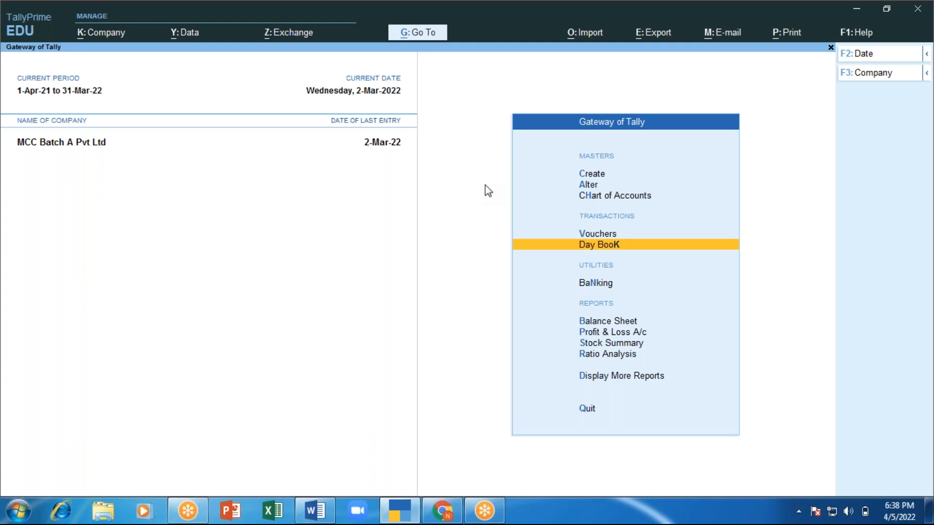
# Step: Open voucher entry and set the voucher type to Sales
pyautogui.press('Up')
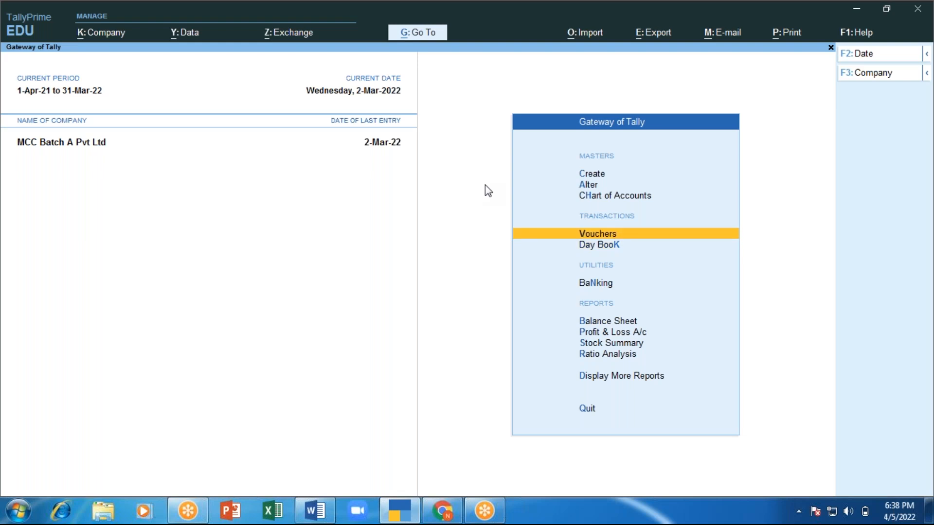
pyautogui.press('Return')
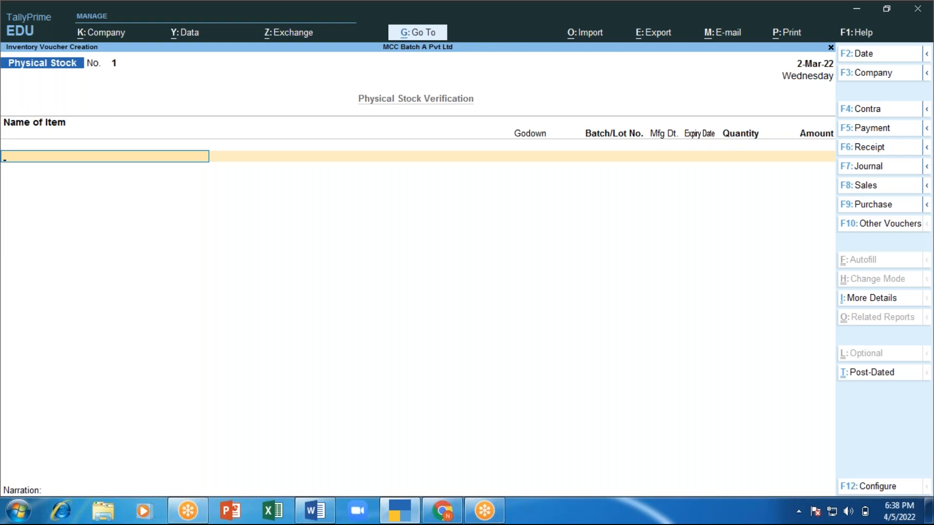
pyautogui.click(852, 191)
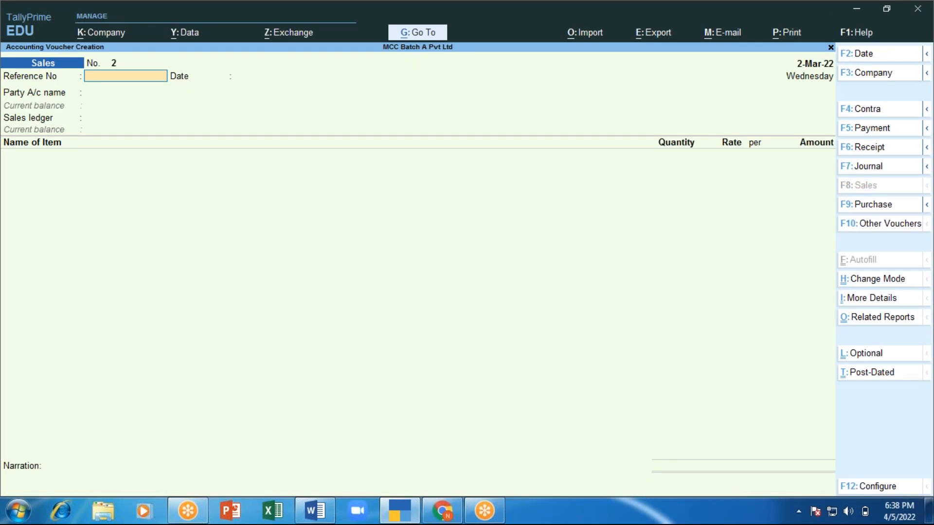
pyautogui.press('Return')
pyautogui.press('Return')
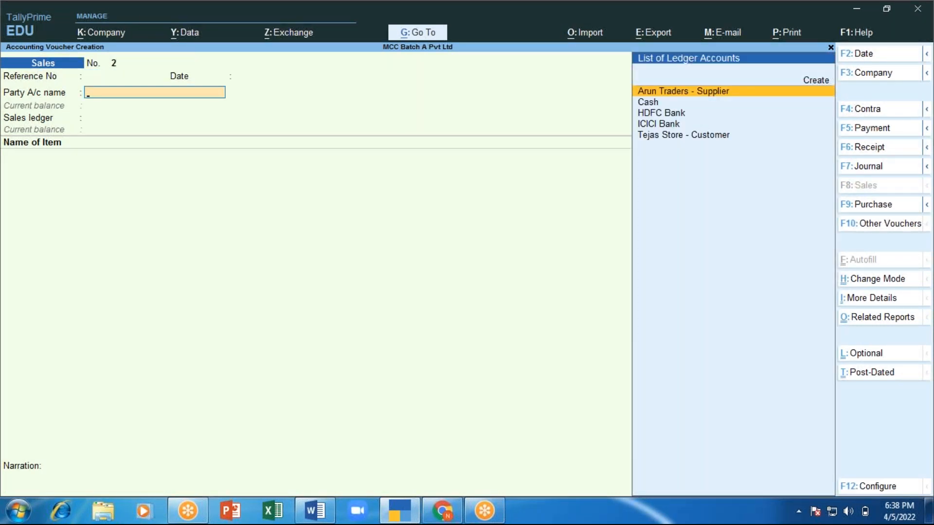
pyautogui.press('Down')
pyautogui.press('Down')
pyautogui.press('Down')
pyautogui.press('Down')
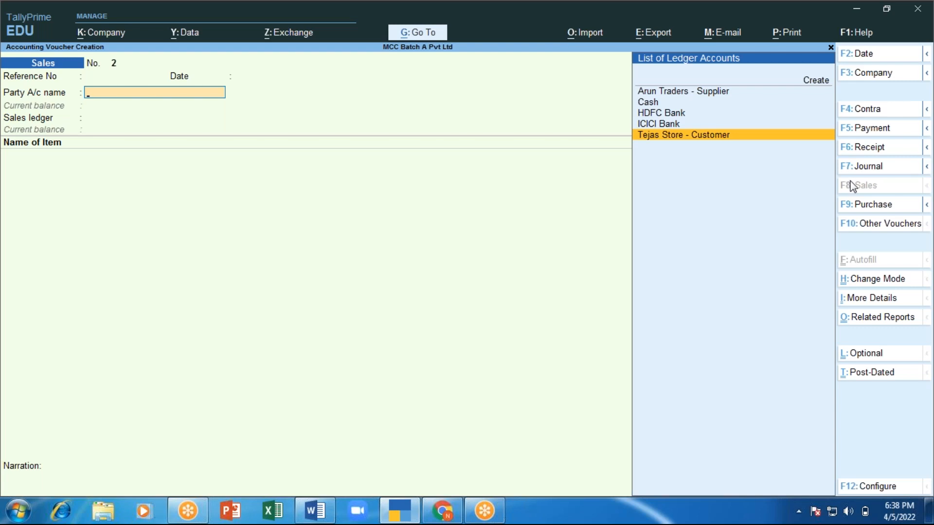
pyautogui.press('F9')
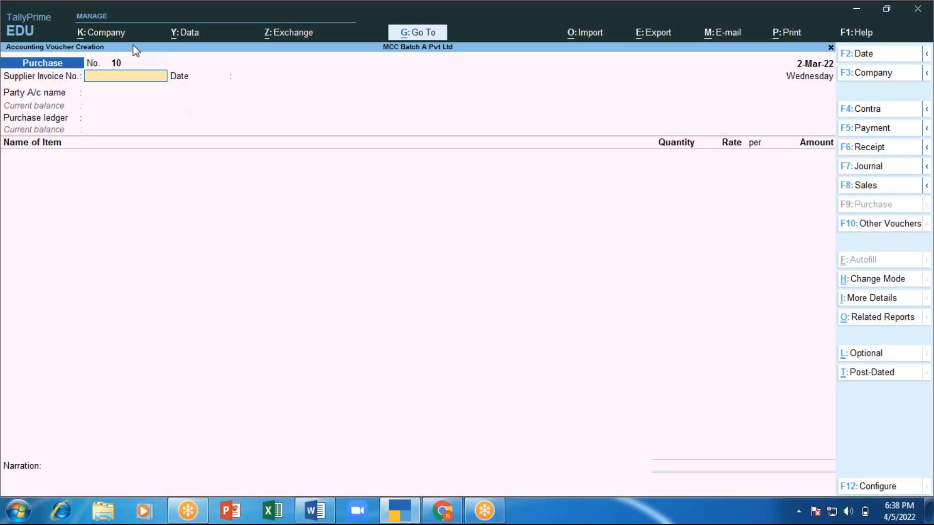
# Step: Switch the voucher type back to Sales, close it and reopen a blank sales voucher
pyautogui.click(861, 190)
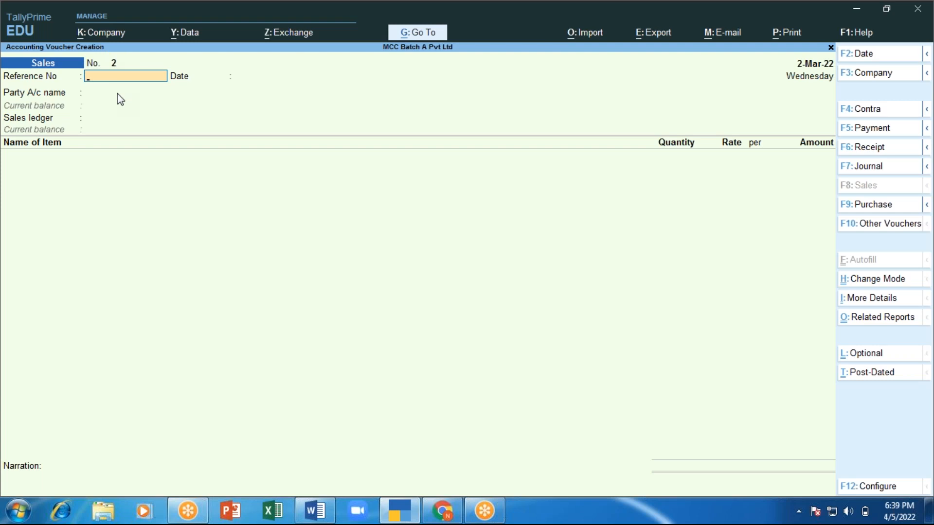
pyautogui.press('Escape')
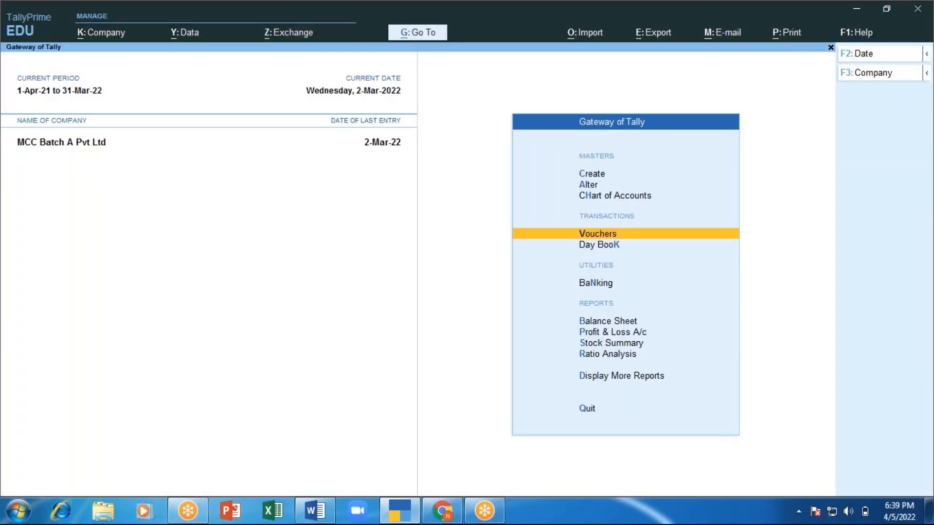
pyautogui.press('Return')
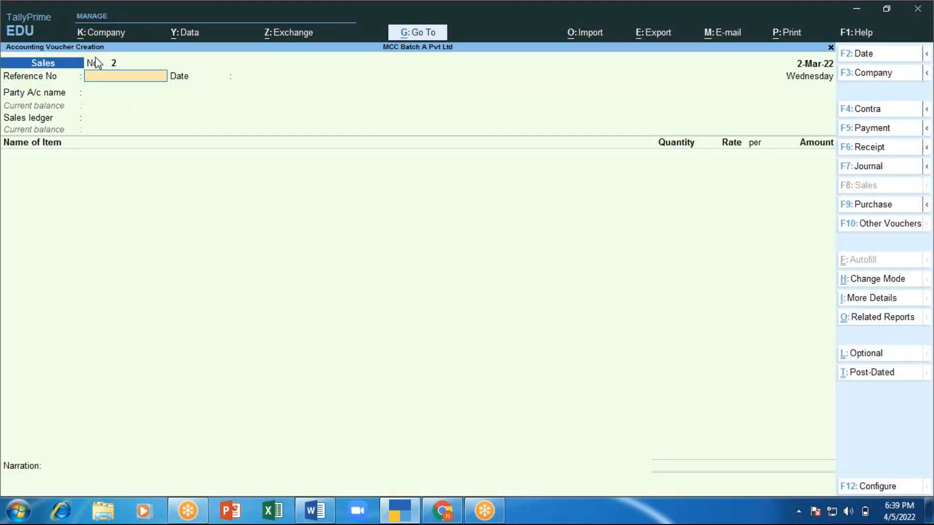
# Step: Leave the reference fields blank, select Tejas Store - Customer as the party with its default details, and choose the Sales ledger
pyautogui.press('Return')
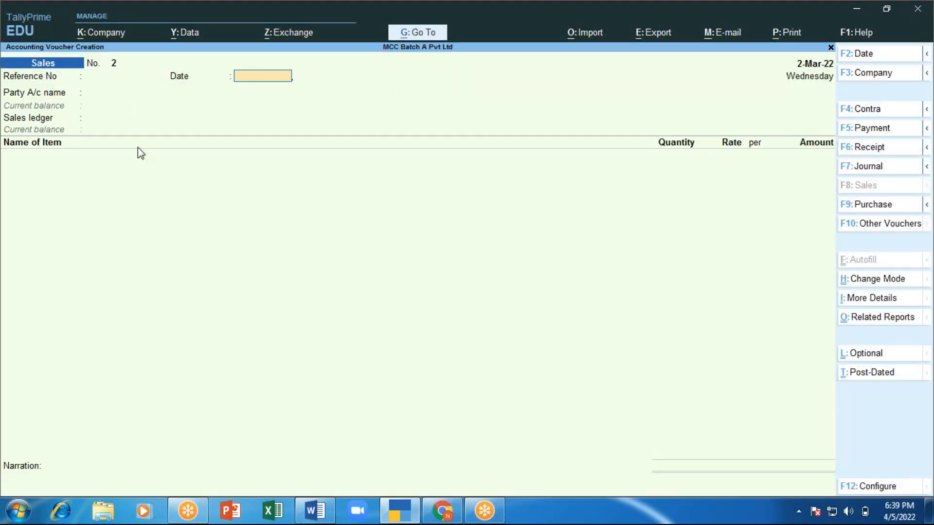
pyautogui.press('Return')
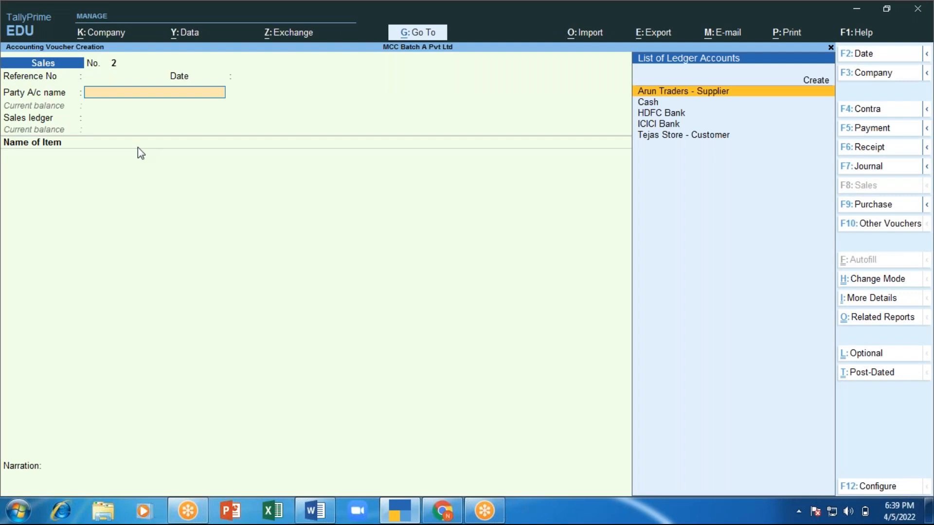
pyautogui.press('Down')
pyautogui.press('Down')
pyautogui.press('Down')
pyautogui.press('Down')
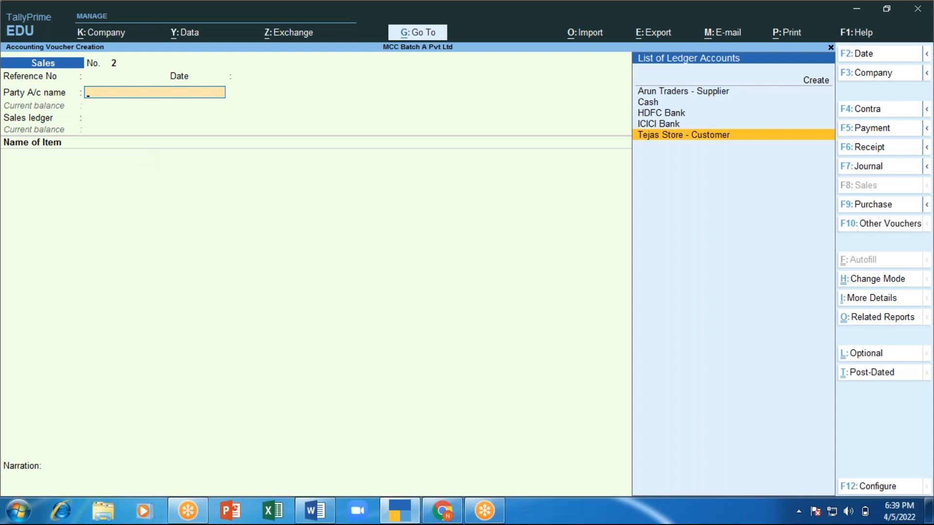
pyautogui.press('Return')
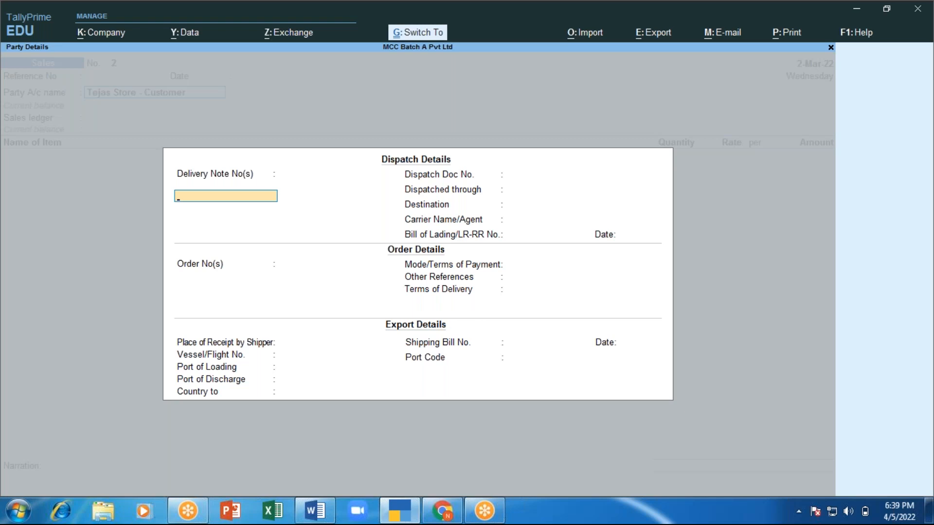
pyautogui.hotkey('ctrl', 'a')
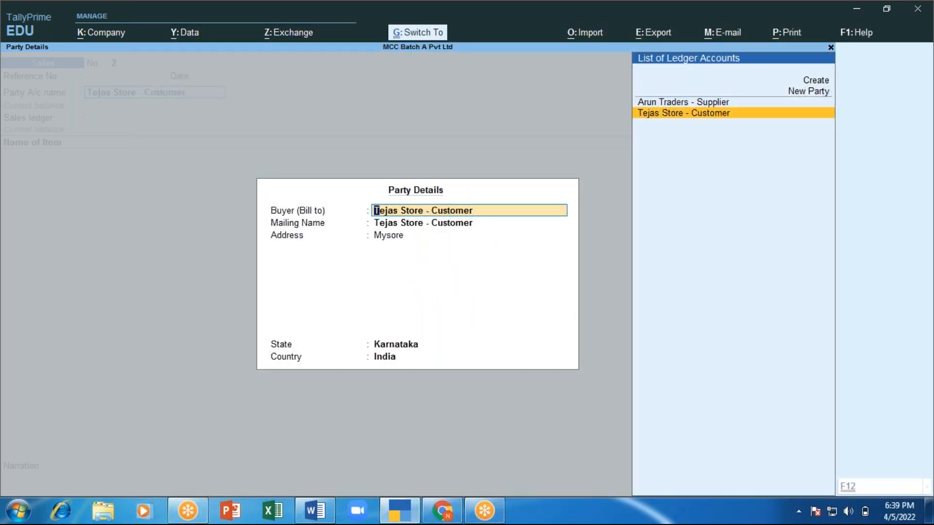
pyautogui.hotkey('ctrl', 'a')
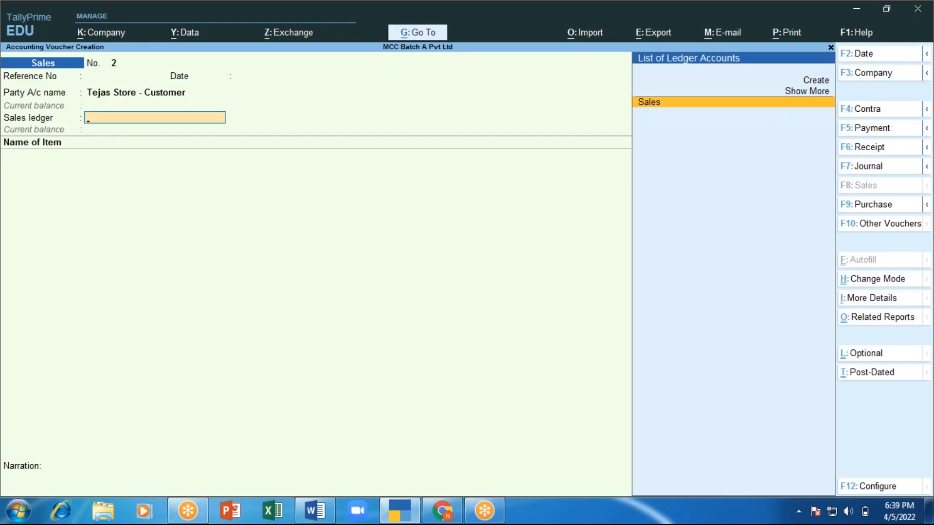
pyautogui.press('Return')
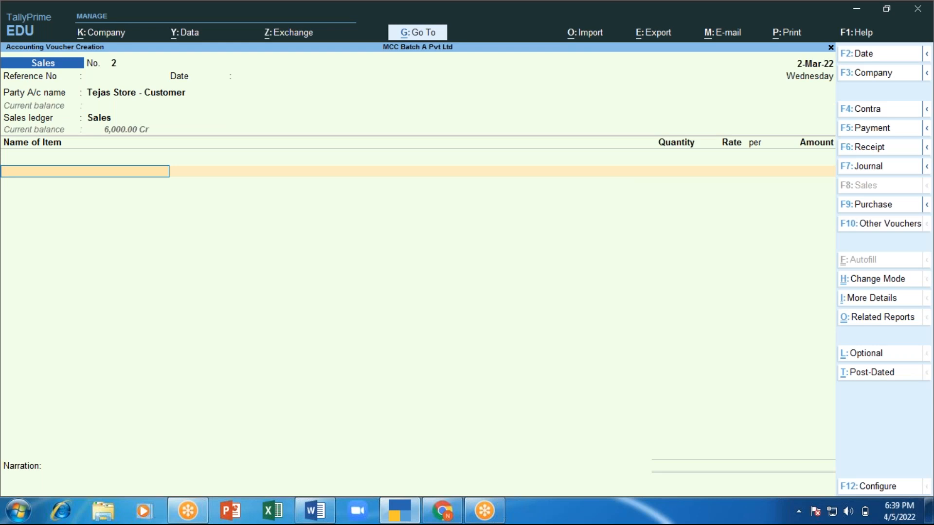
# Step: Add Redmi Note 7 Pro to the sales voucher, allocating 10 No's from Godown A at a rate of 5000
pyautogui.press('space')
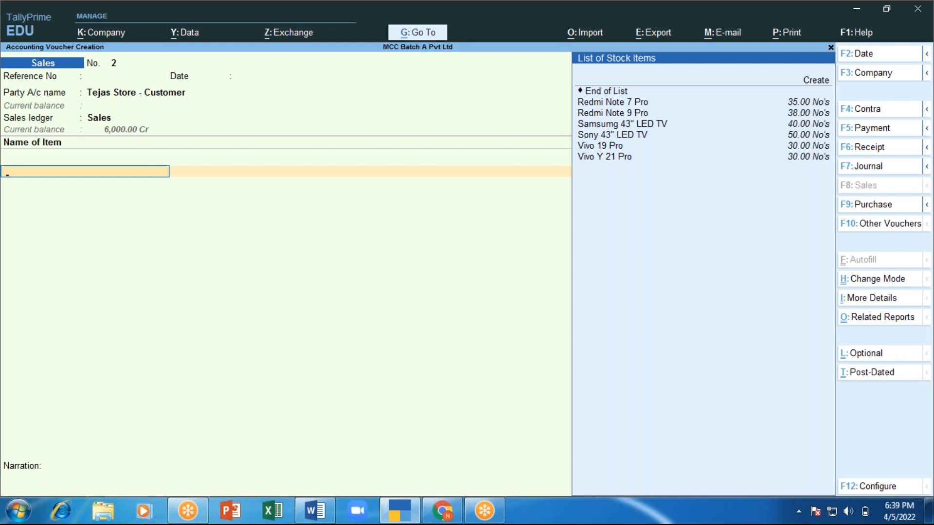
pyautogui.press('Down')
pyautogui.press('Down')
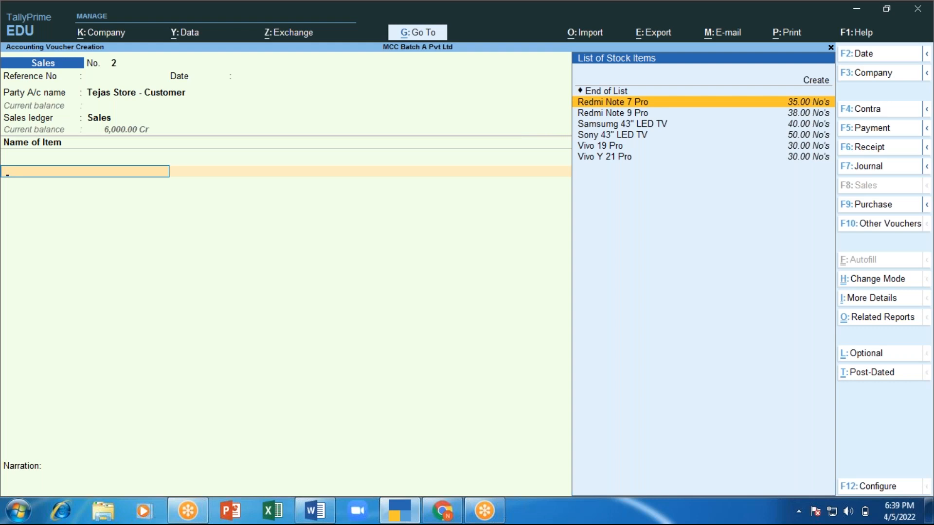
pyautogui.press('Return')
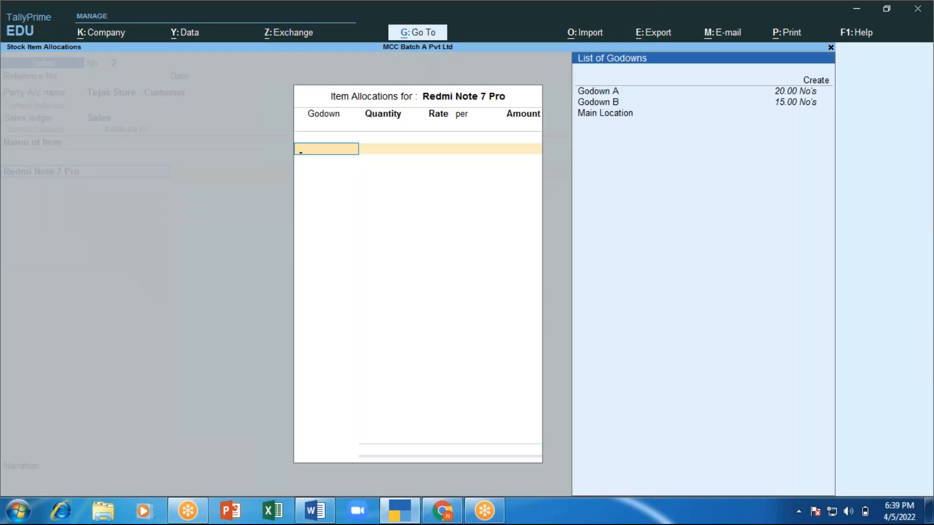
pyautogui.press('Down')
pyautogui.press('Return')
pyautogui.write('10')
pyautogui.press('Return')
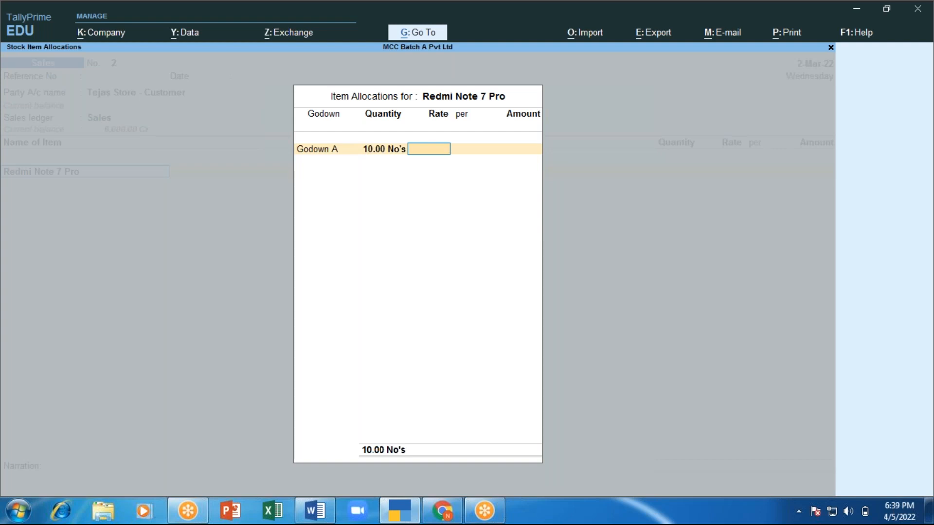
pyautogui.write('5000')
pyautogui.press('Return')
pyautogui.press('Return')
pyautogui.press('Return')
pyautogui.press('Return')
pyautogui.press('Return')
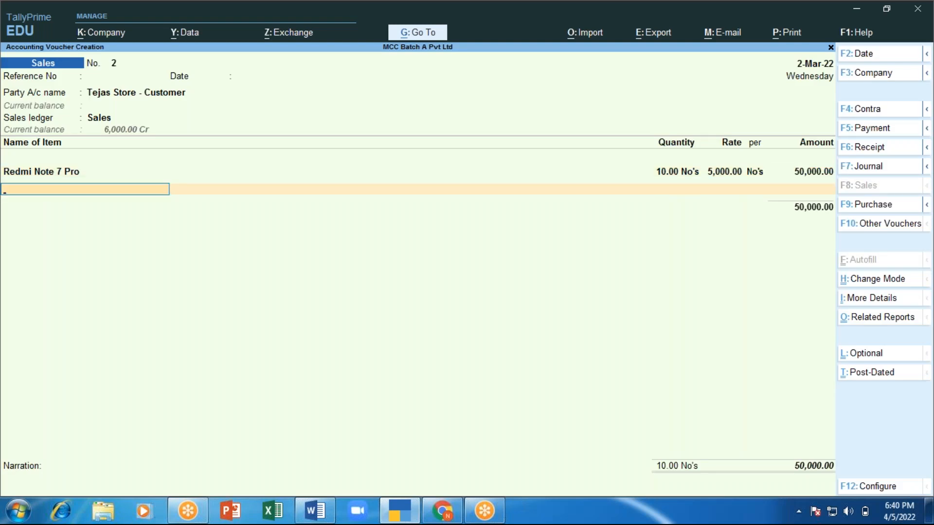
# Step: Add Redmi Note 9 Pro as the second item, allocating 10 No's from Godown A at a rate of 5500
pyautogui.press('Down')
pyautogui.press('Down')
pyautogui.press('Down')
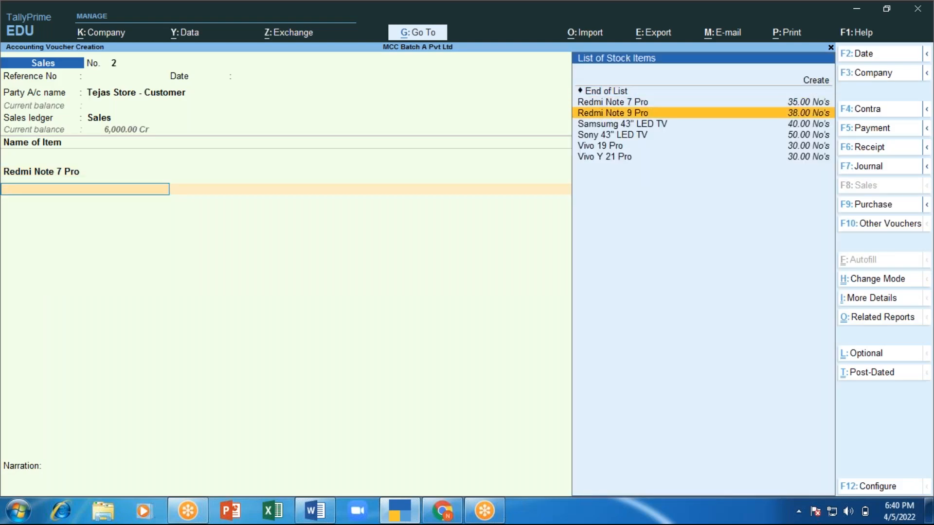
pyautogui.press('Return')
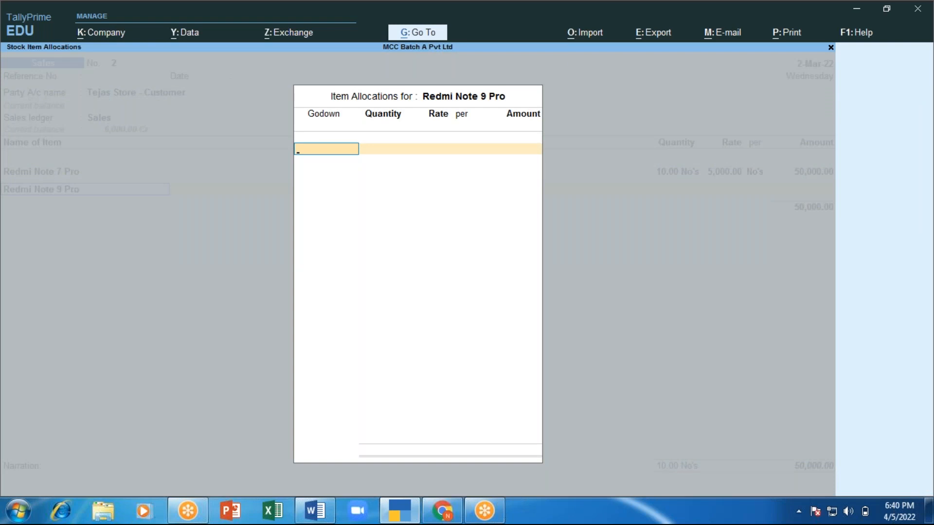
pyautogui.press('Down')
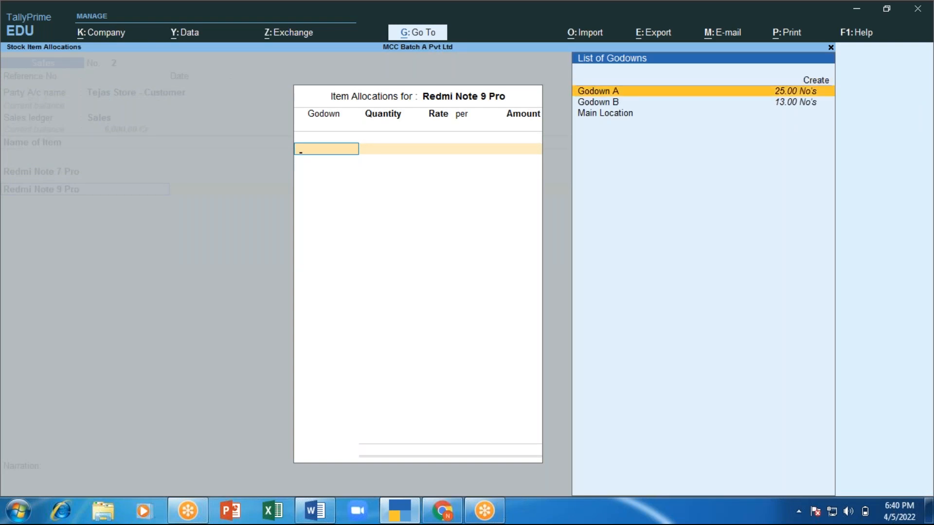
pyautogui.press('Return')
pyautogui.write('10')
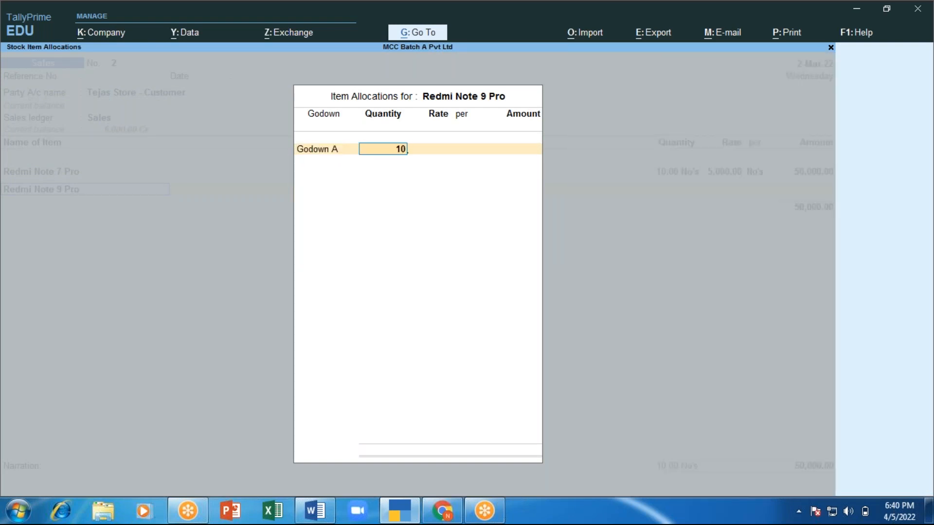
pyautogui.press('Return')
pyautogui.write('5500')
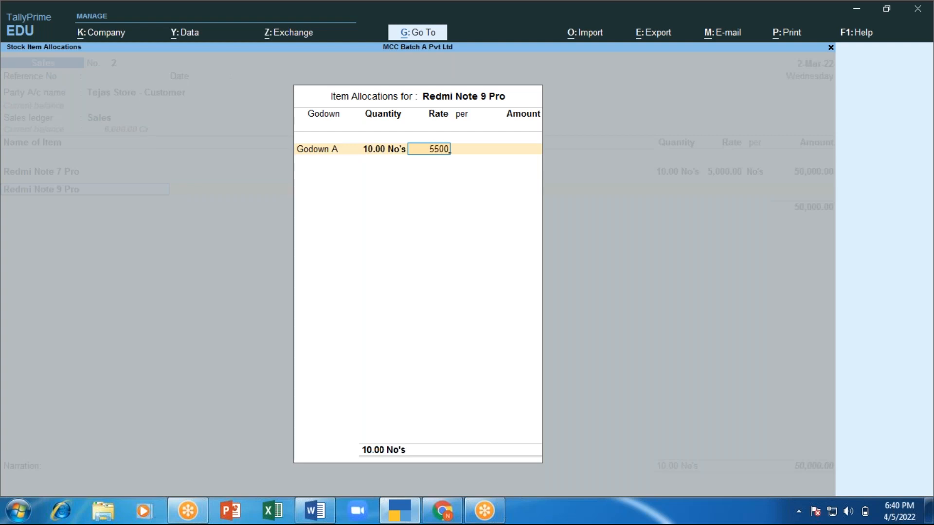
pyautogui.press('Return')
pyautogui.press('Return')
pyautogui.press('Return')
pyautogui.press('Return')
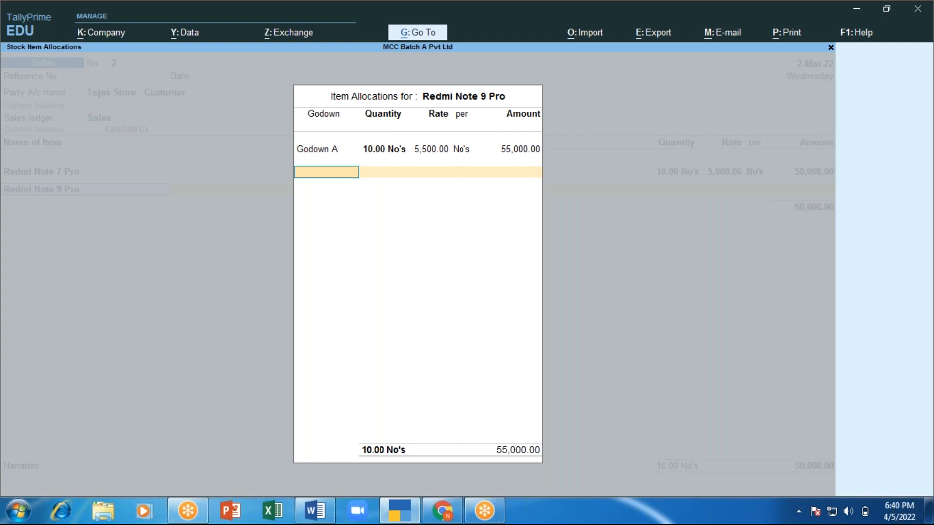
pyautogui.press('Return')
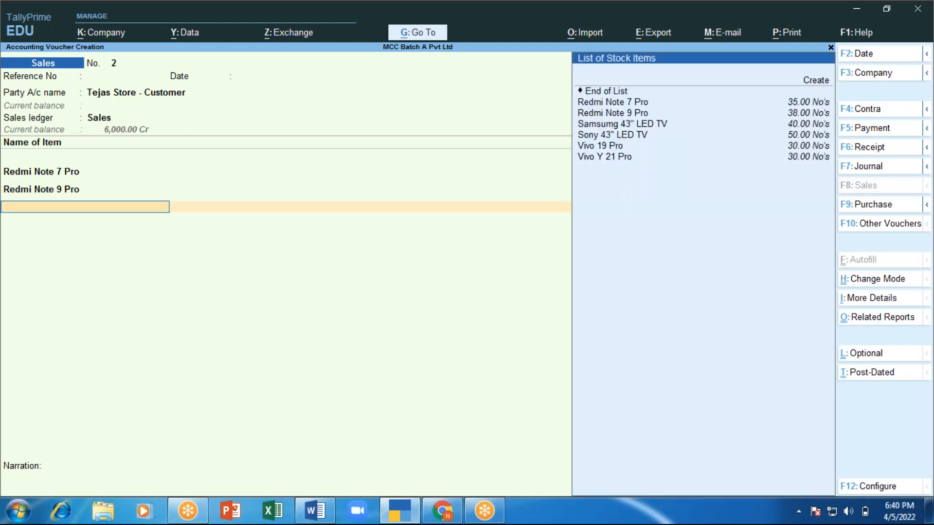
# Step: Add Vivo 19 Pro as the third item, allocating 10 No's from Godown A at a rate of 6000
pyautogui.press('Down')
pyautogui.press('Down')
pyautogui.press('Down')
pyautogui.press('Down')
pyautogui.press('Down')
pyautogui.press('Down')
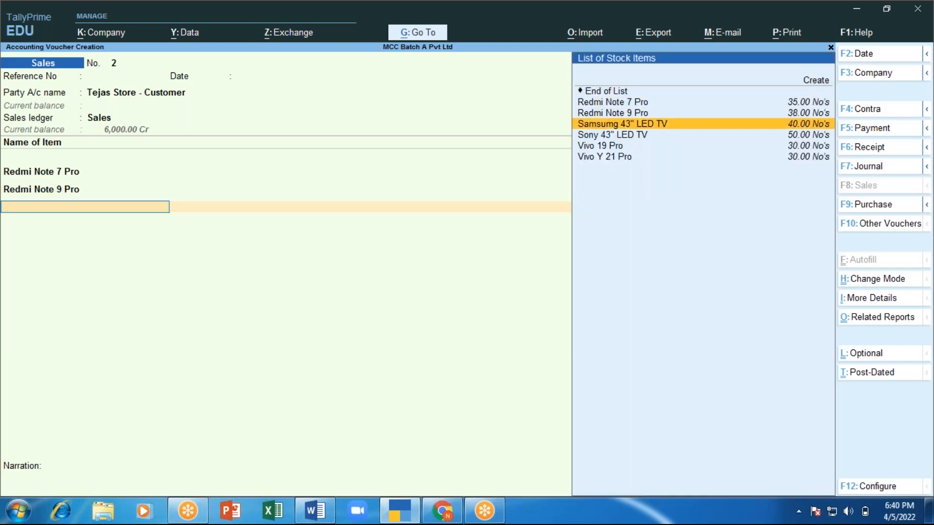
pyautogui.press('Return')
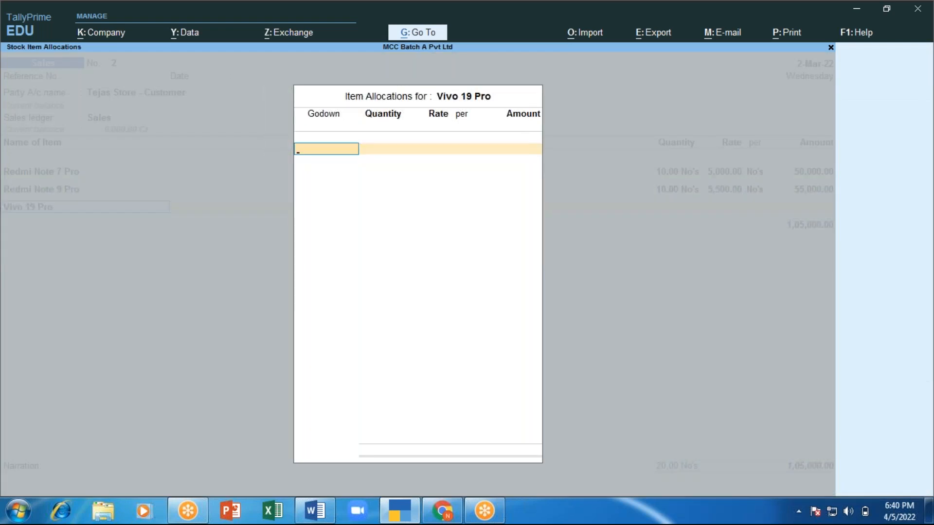
pyautogui.press('Down')
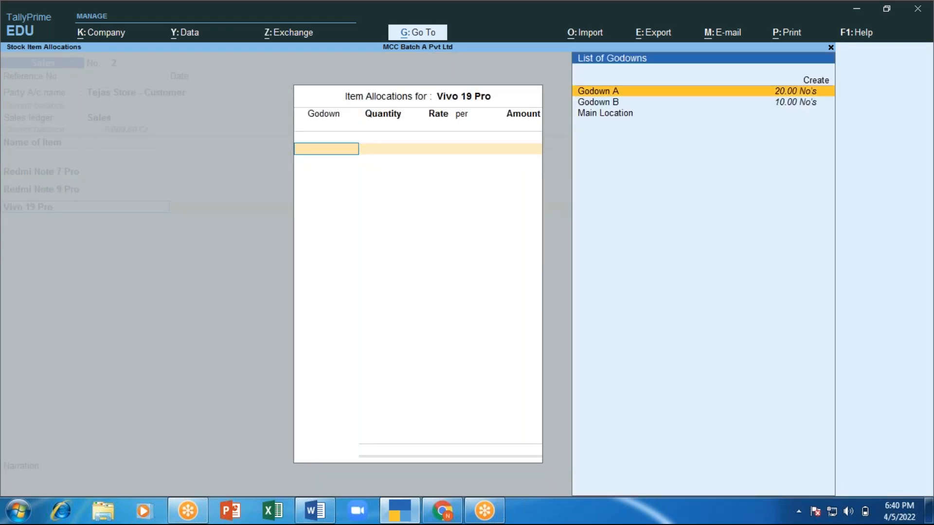
pyautogui.press('Return')
pyautogui.write('10')
pyautogui.press('Return')
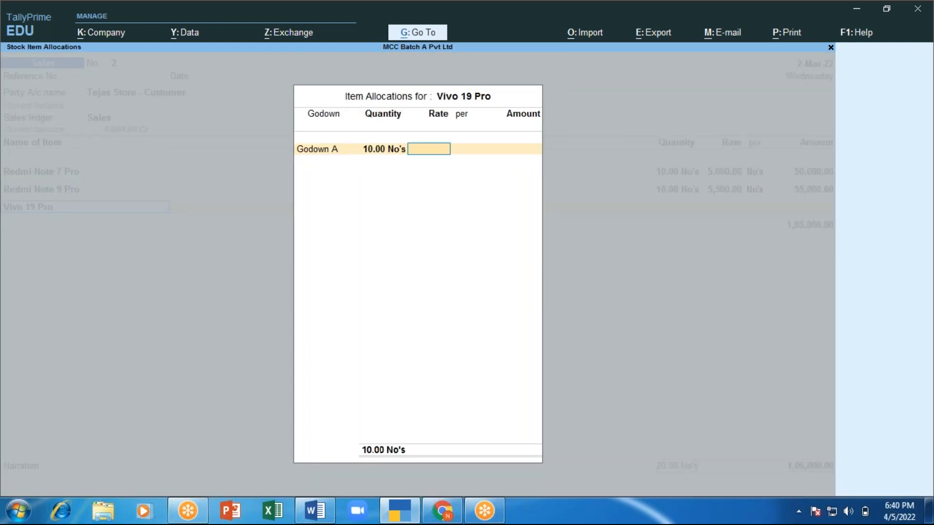
pyautogui.write('6000')
pyautogui.press('Return')
pyautogui.press('Return')
pyautogui.press('Return')
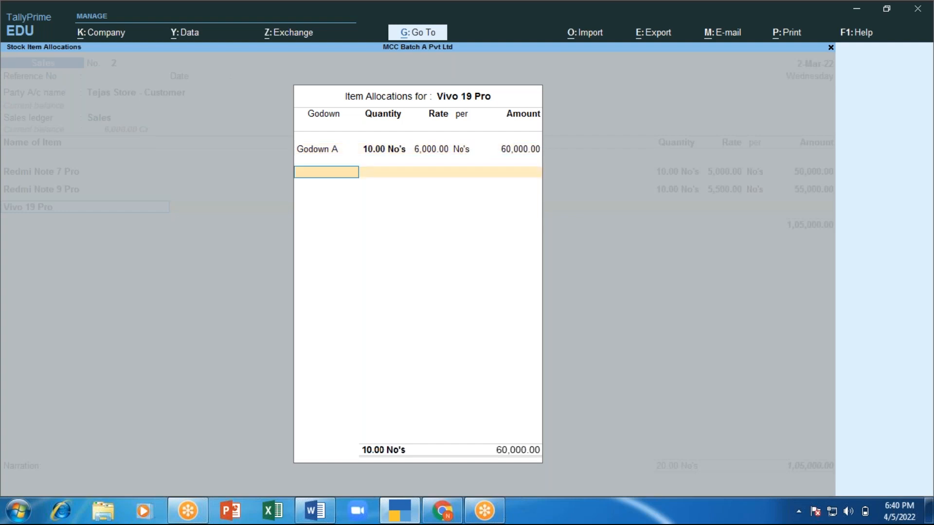
pyautogui.press('Return')
pyautogui.press('Return')
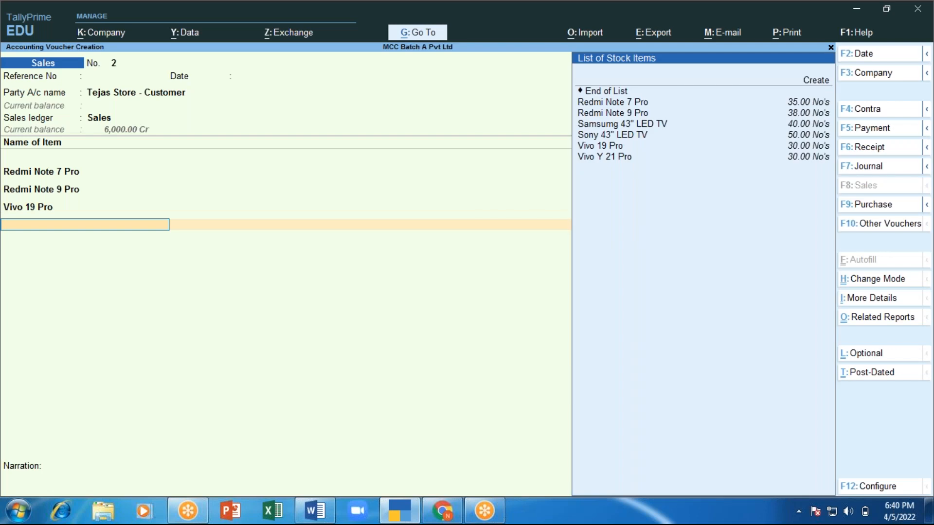
# Step: Add Vivo Y 21 Pro as the fourth item, allocating 10 No's from Godown A at a rate of 7000
pyautogui.press('Down')
pyautogui.press('Down')
pyautogui.press('Down')
pyautogui.press('Down')
pyautogui.press('Down')
pyautogui.press('Down')
pyautogui.press('Down')
pyautogui.press('Down')
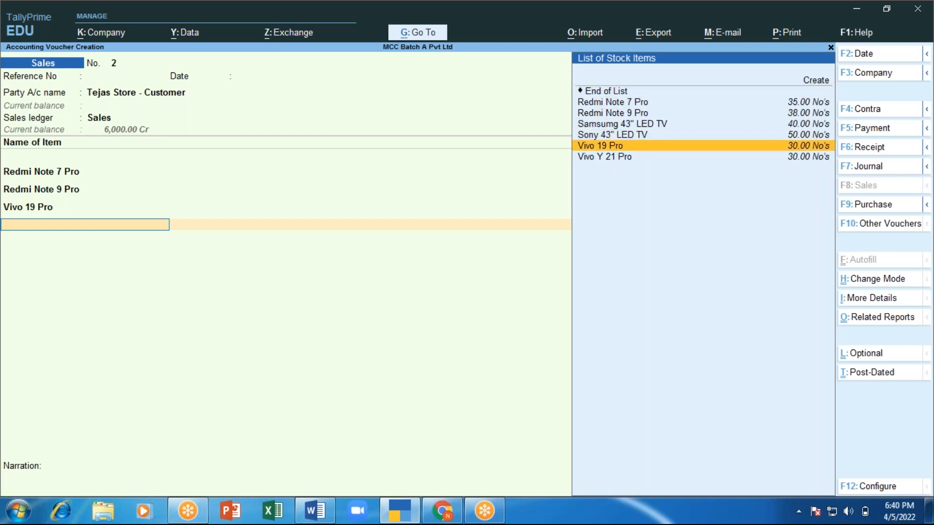
pyautogui.press('Return')
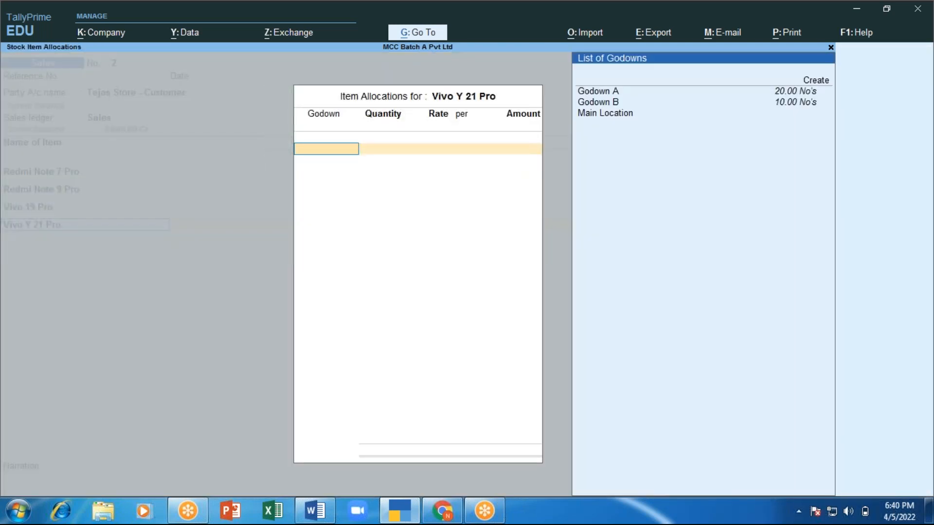
pyautogui.press('Return')
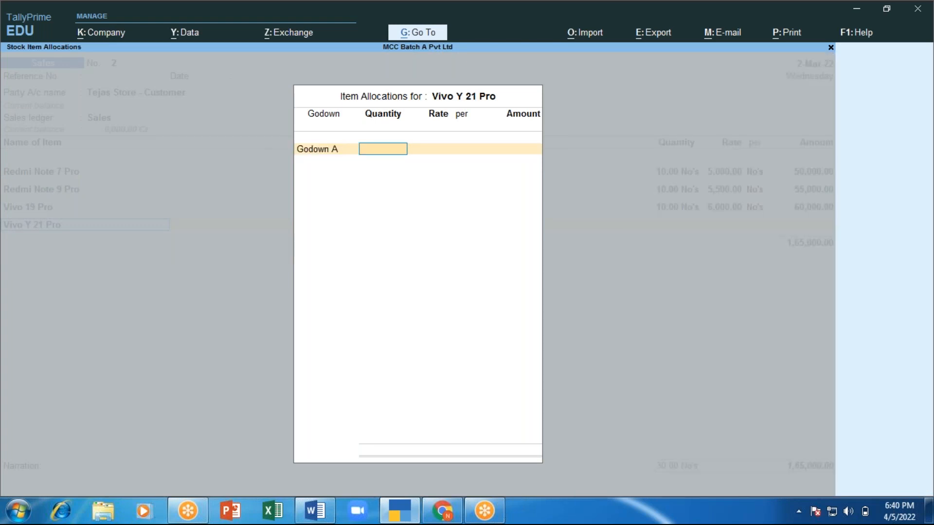
pyautogui.press('Return')
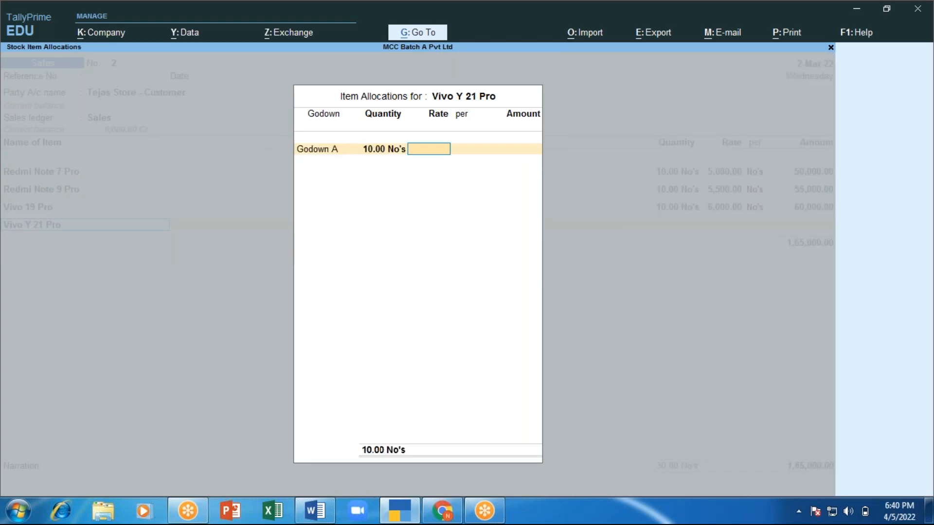
pyautogui.write('7000')
pyautogui.press('Return')
pyautogui.press('Return')
pyautogui.press('Return')
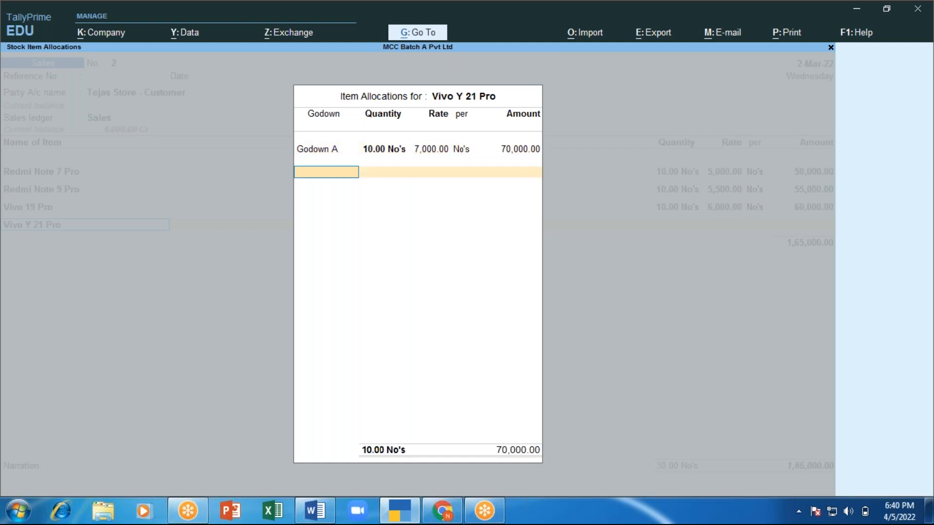
pyautogui.press('Return')
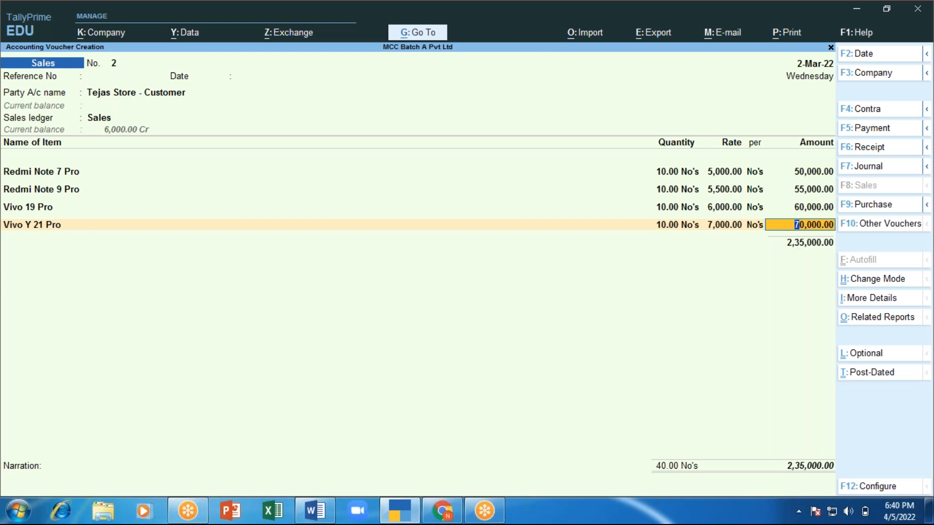
pyautogui.press('Return')
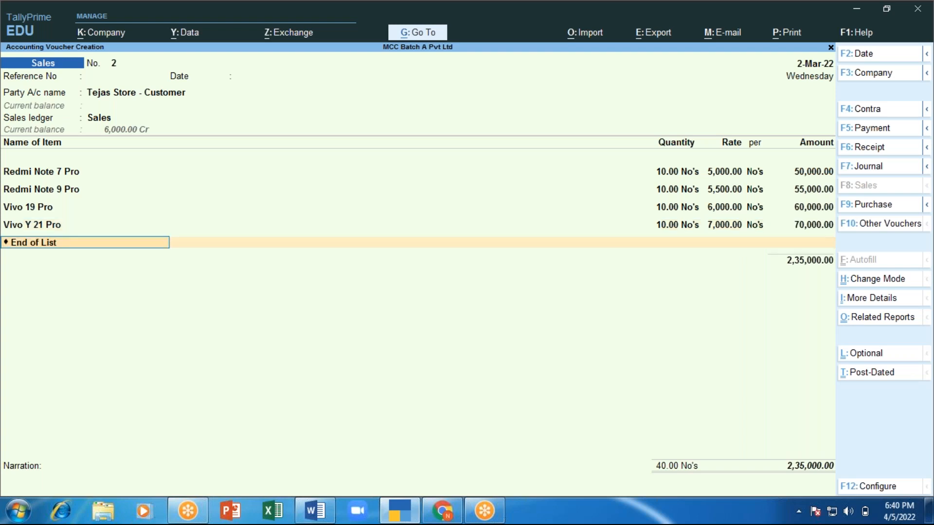
# Step: End the item list, keep the bill-wise details as New Ref 2, and save the sales voucher with a blank narration
pyautogui.press('Return')
pyautogui.press('Return')
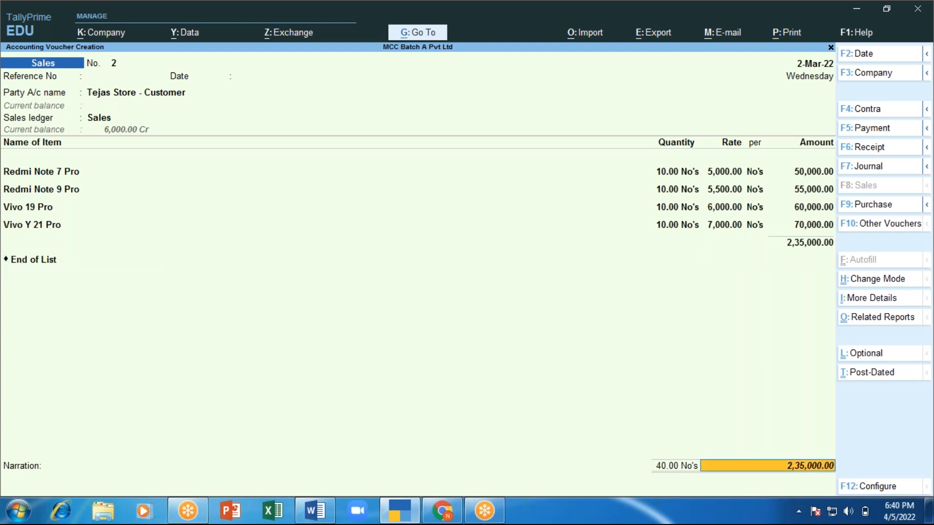
pyautogui.press('Return')
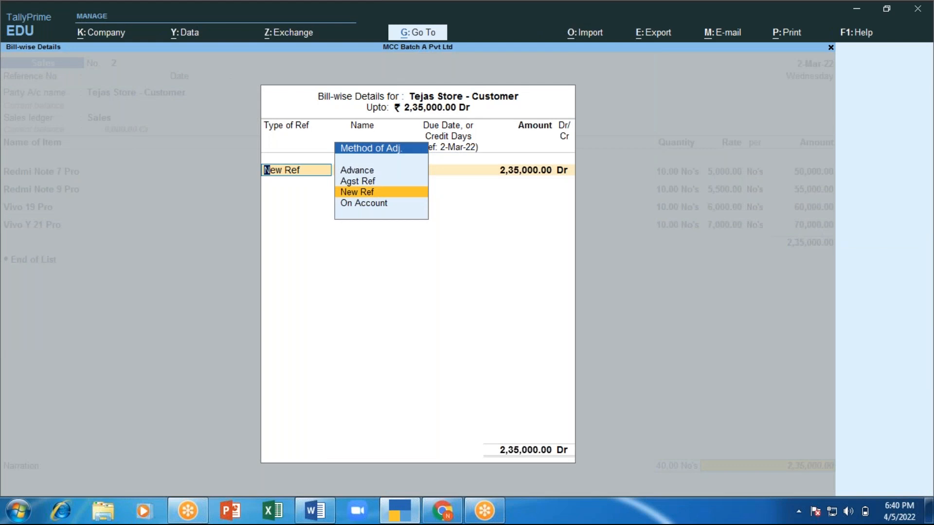
pyautogui.press('Return')
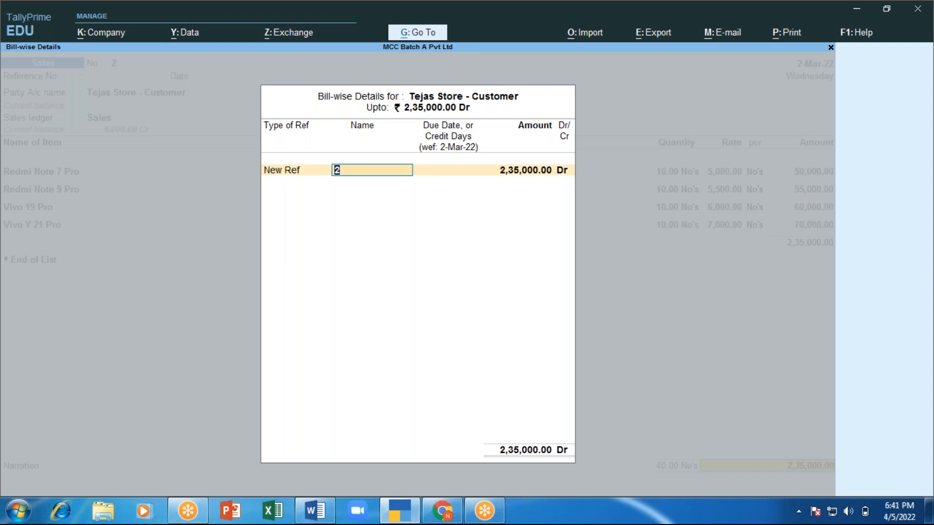
pyautogui.press('Return')
pyautogui.press('Return')
pyautogui.press('Return')
pyautogui.press('Return')
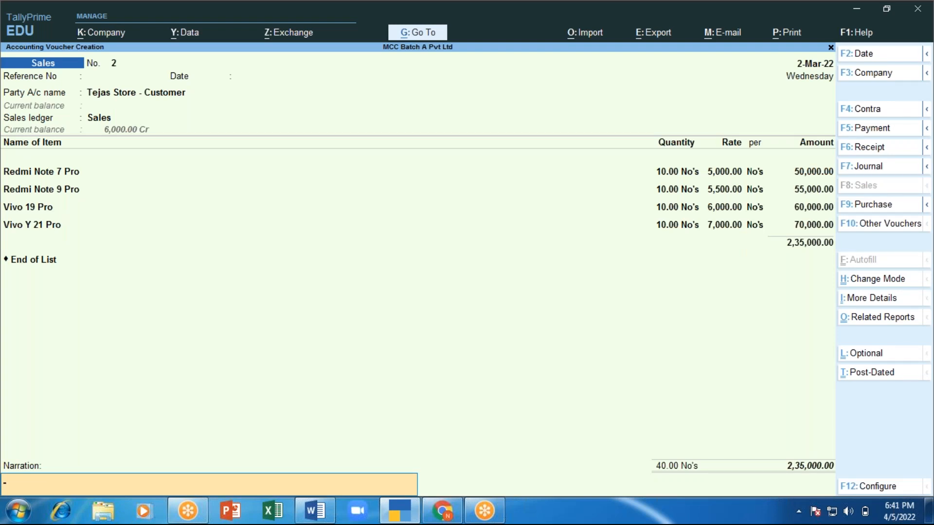
pyautogui.press('Return')
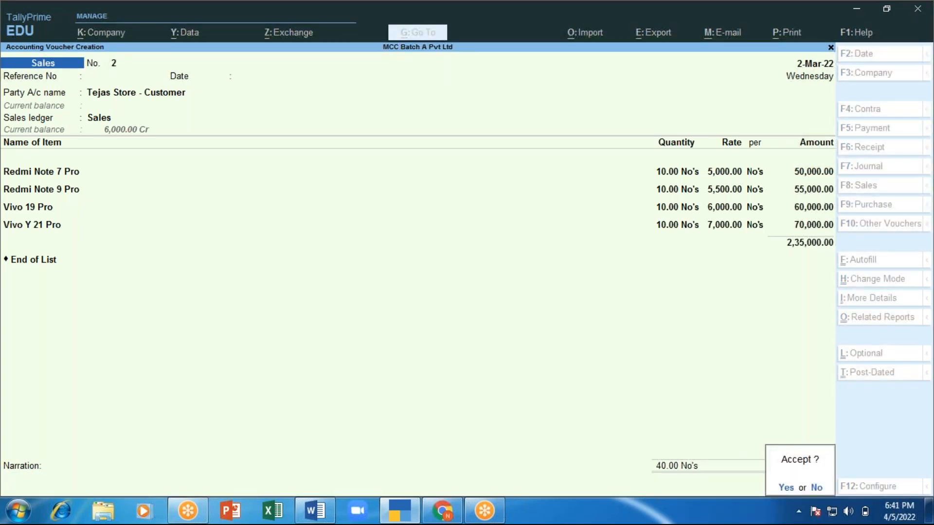
pyautogui.press('Return')
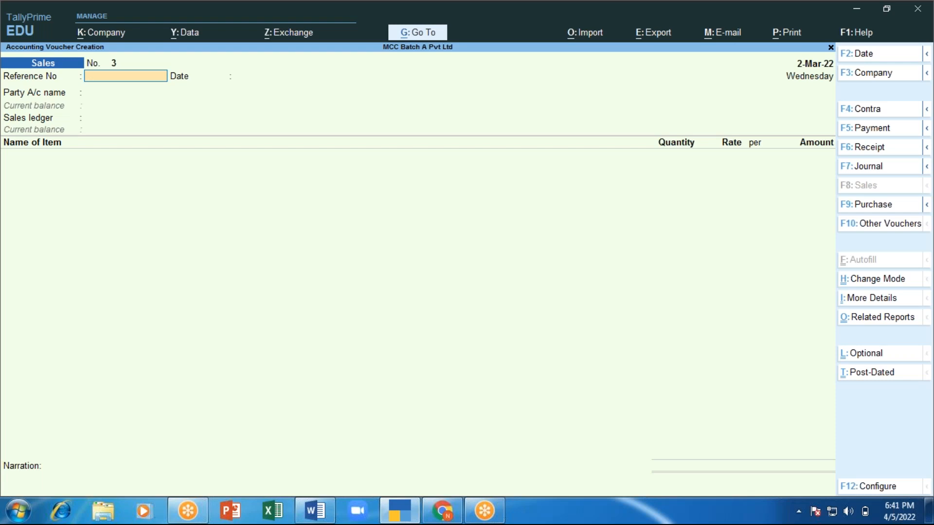
# Step: Quit voucher creation and view the receivables report under Outstandings in Statements of Accounts
pyautogui.press('Escape')
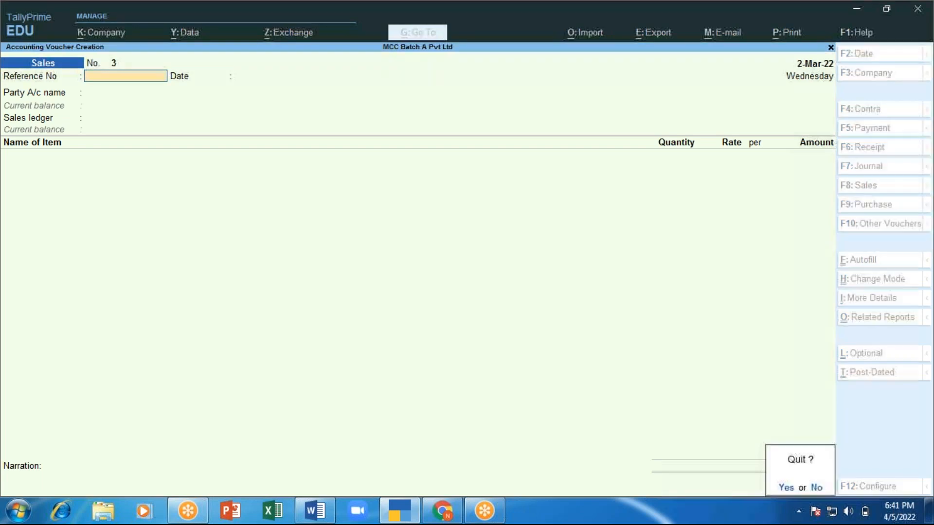
pyautogui.press('y')
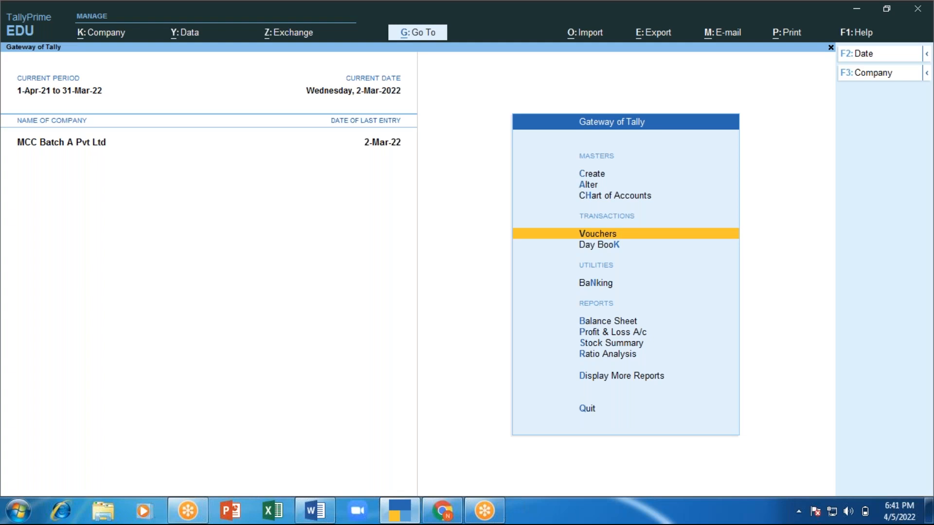
pyautogui.press('d')
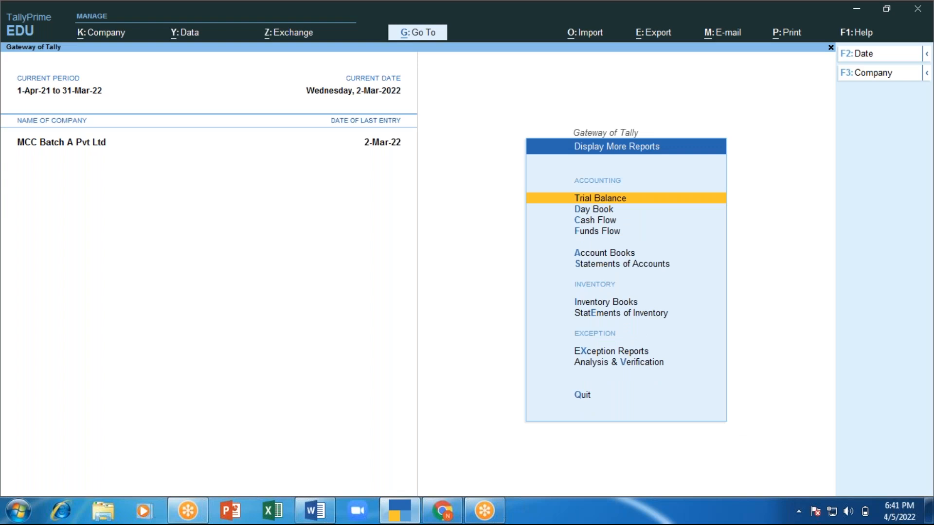
pyautogui.press('Down')
pyautogui.press('Down')
pyautogui.press('Down')
pyautogui.press('Down')
pyautogui.press('Down')
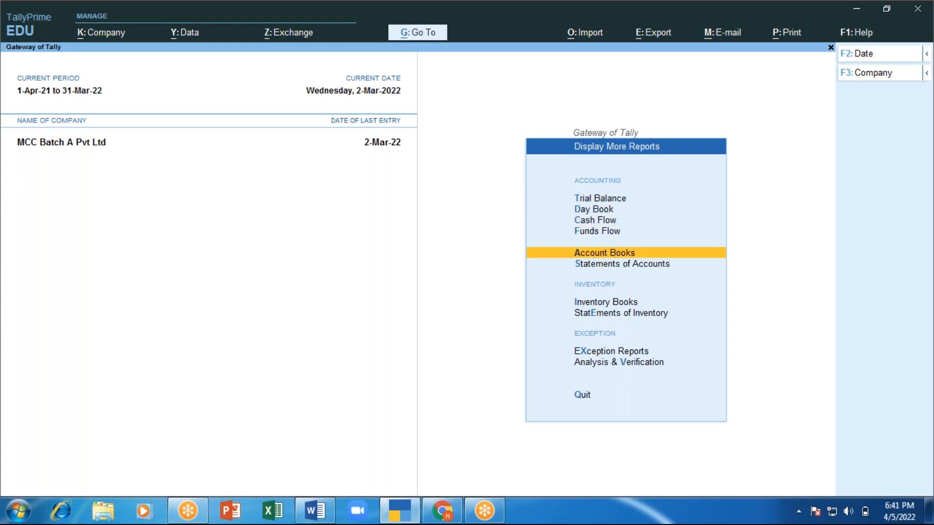
pyautogui.press('Return')
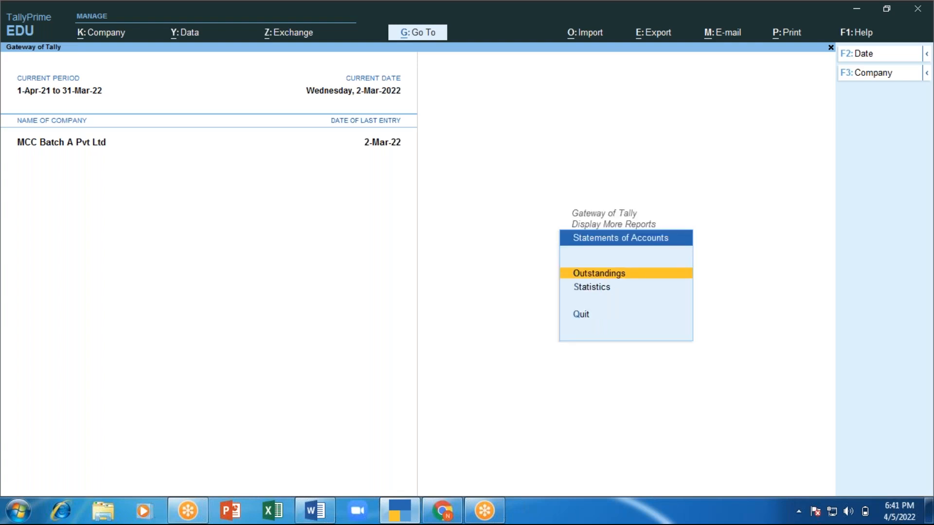
pyautogui.press('Return')
pyautogui.press('Return')
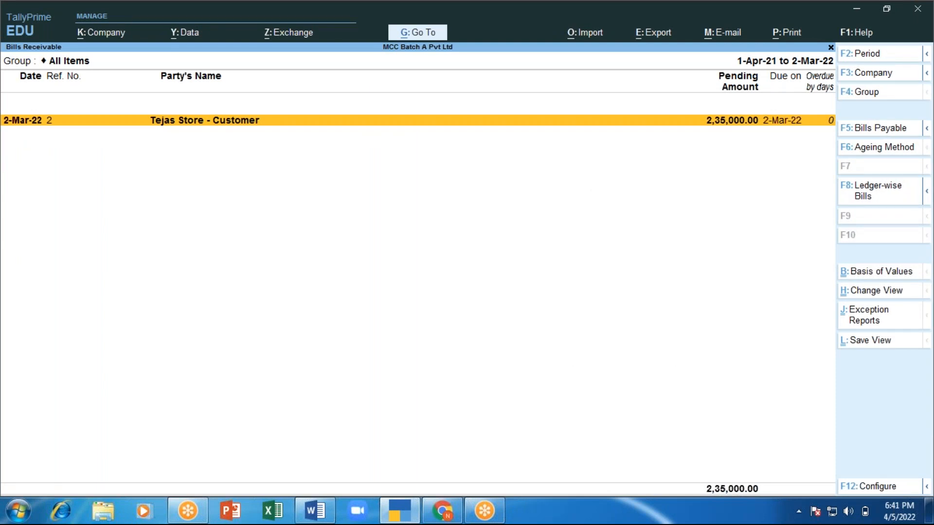
# Step: Leave the receivables report and view the ledger outstandings for Tejas Store - Customer
pyautogui.press('Escape')
pyautogui.press('Down')
pyautogui.press('Down')
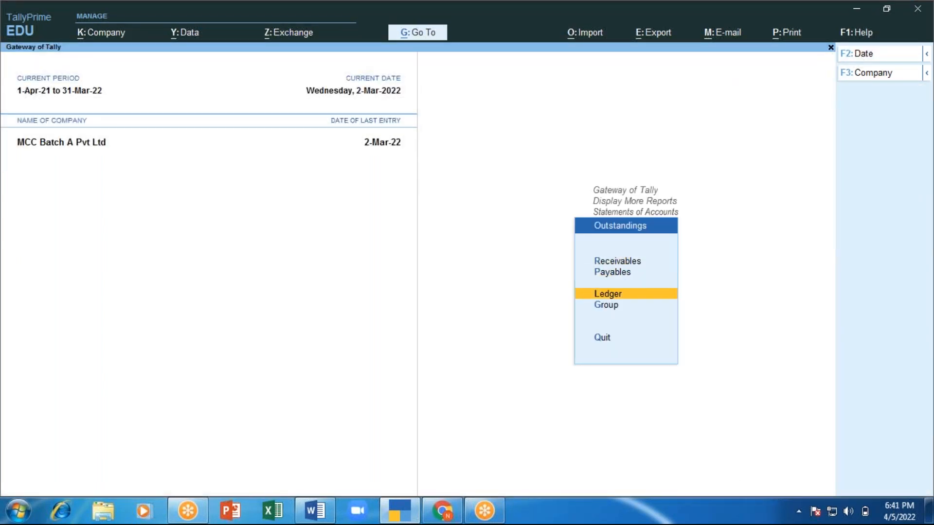
pyautogui.press('Return')
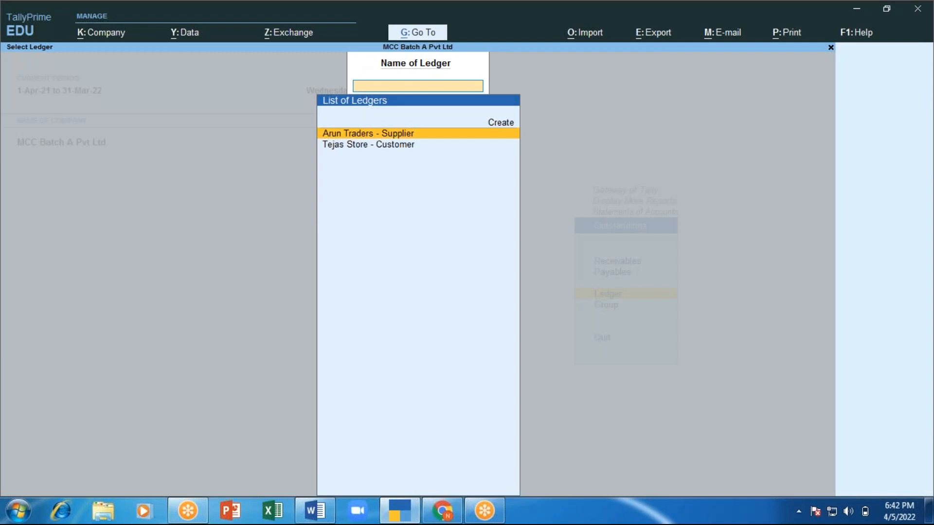
pyautogui.press('Down')
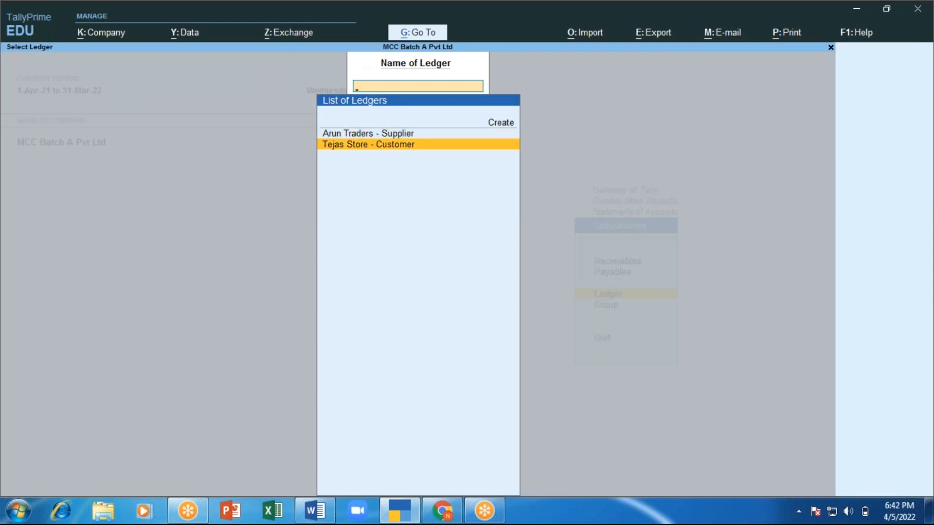
pyautogui.press('Return')
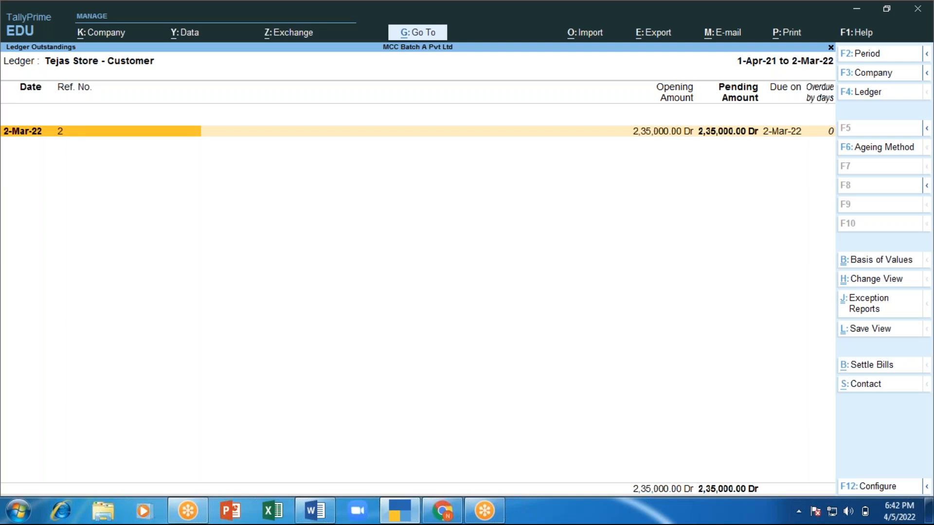
# Step: Examine the opening and pending amounts of bill 2, expand its item details, and close the ledger outstandings report
pyautogui.press('Right')
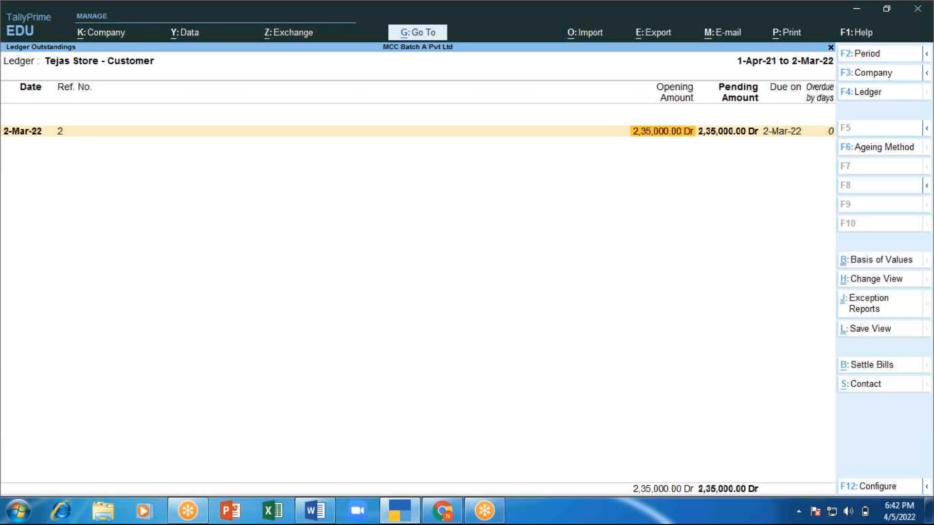
pyautogui.press('Right')
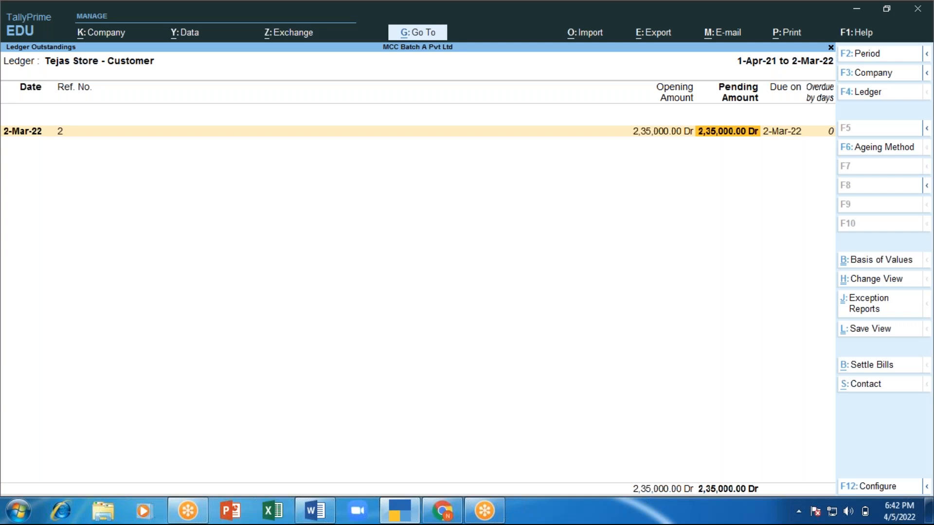
pyautogui.hotkey('shift', 'Return')
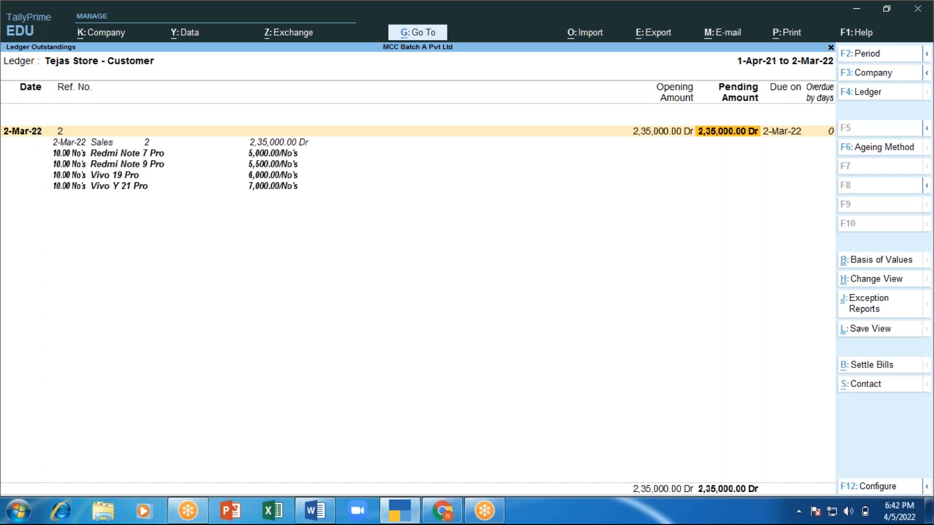
pyautogui.press('Down')
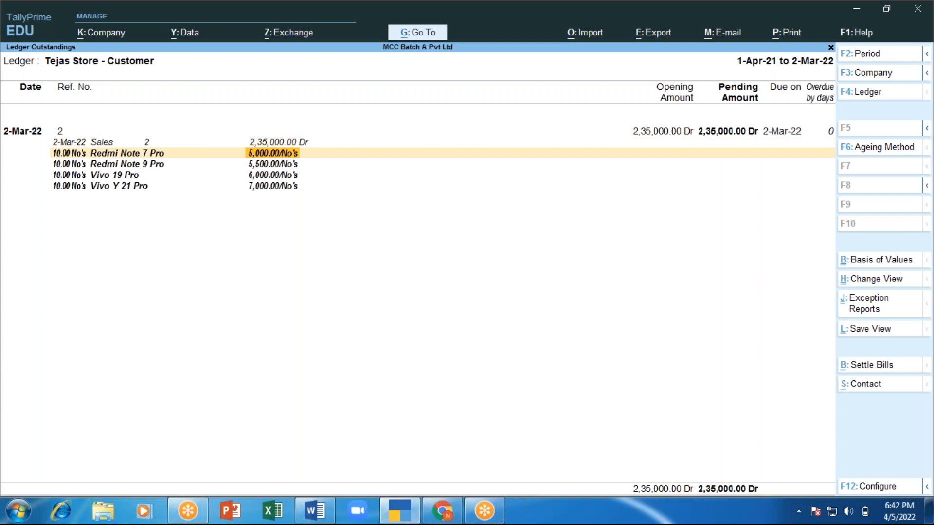
pyautogui.press('Left')
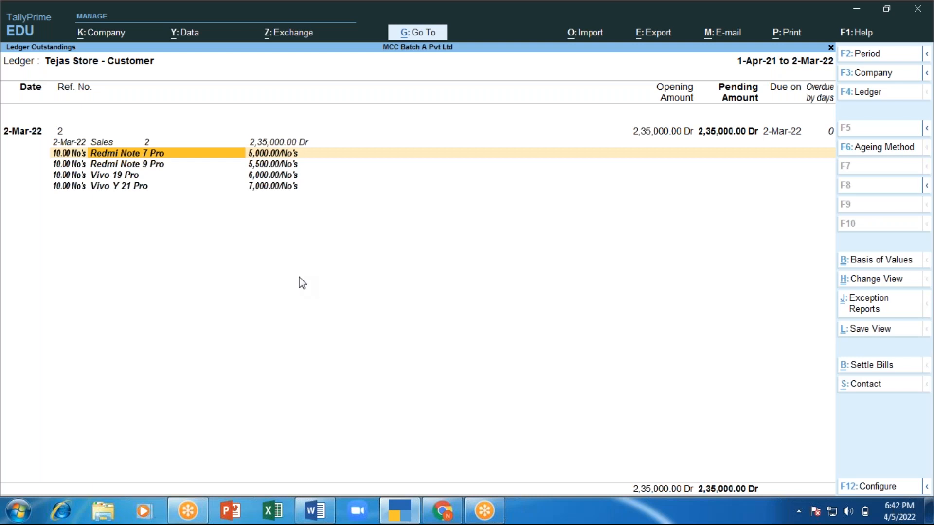
pyautogui.press('Escape')
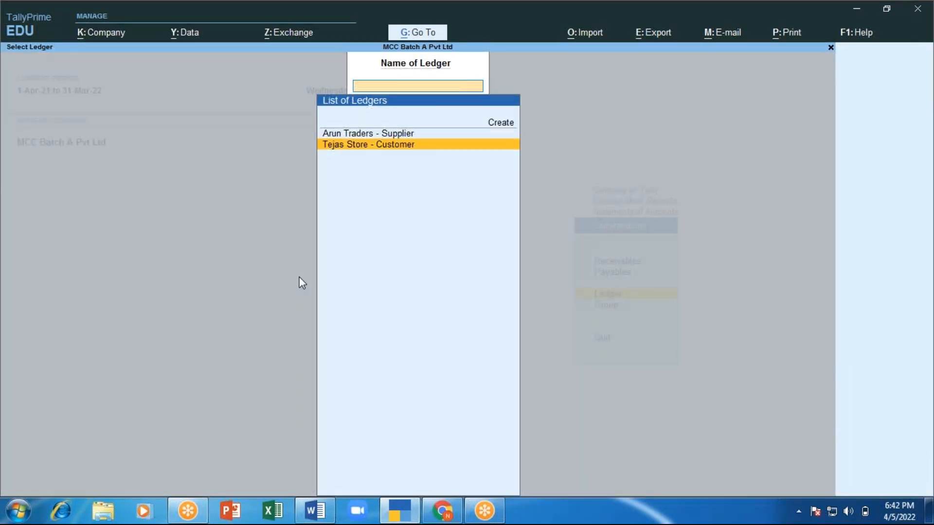
# Step: Cancel the ledger selection and return to the Gateway of Tally
pyautogui.press('Escape')
pyautogui.press('Escape')
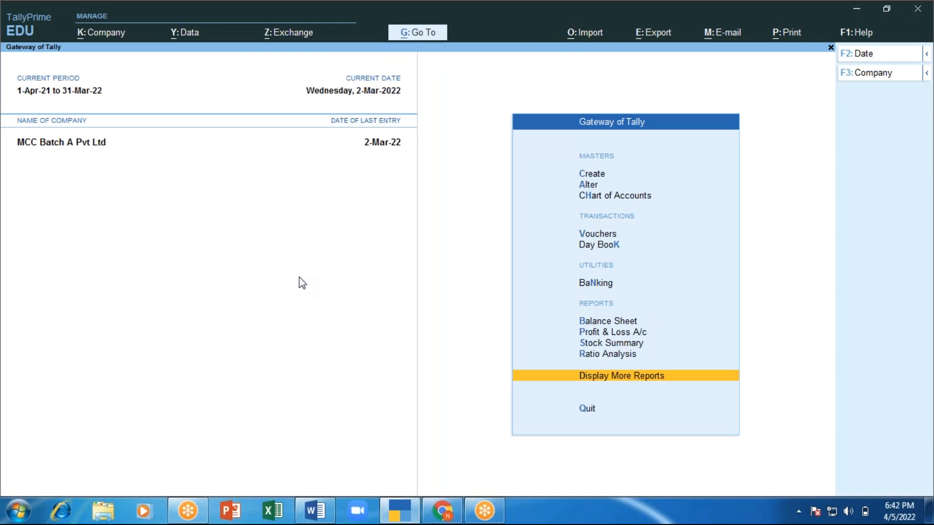
pyautogui.press('Escape')
pyautogui.press('Escape')
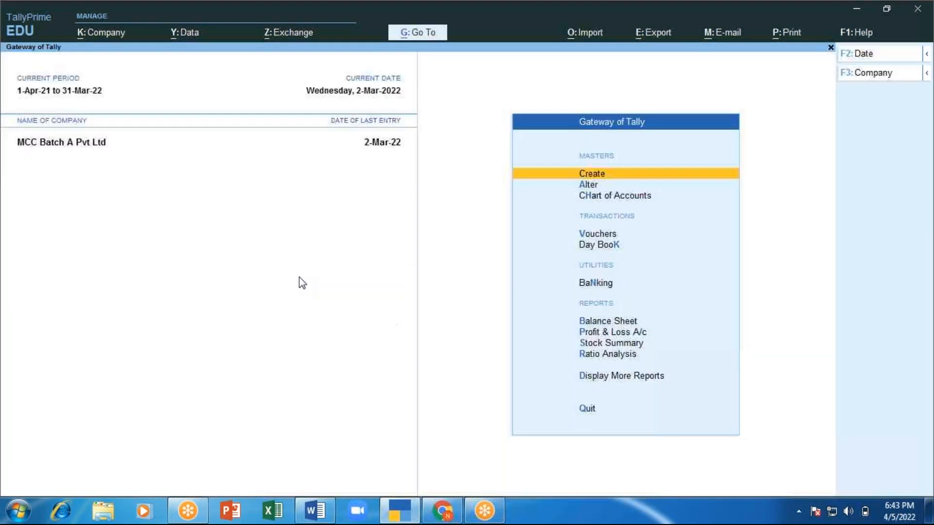
# Step: Switch to Word and write the line "Sales return – Credit note (Alt + F6)" in the blank document
pyautogui.hotkey('alt', 'Tab')
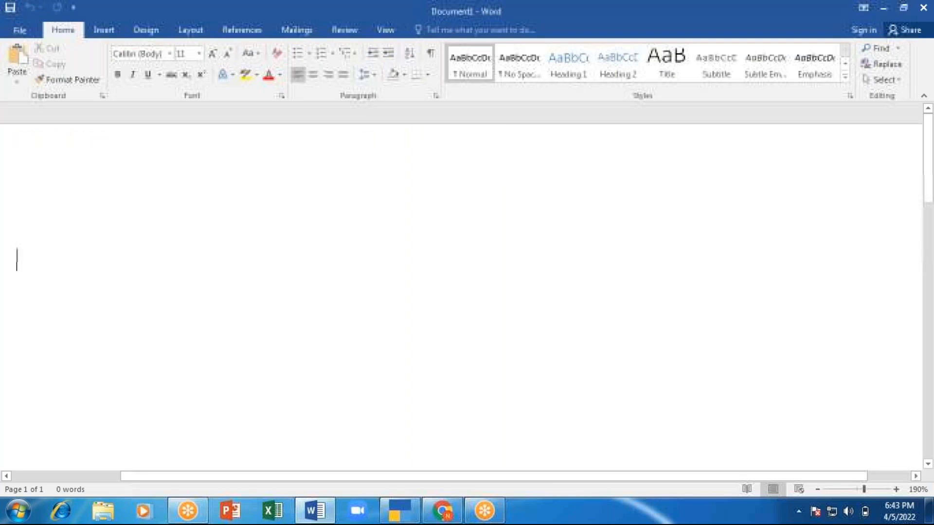
pyautogui.write('Sales r')
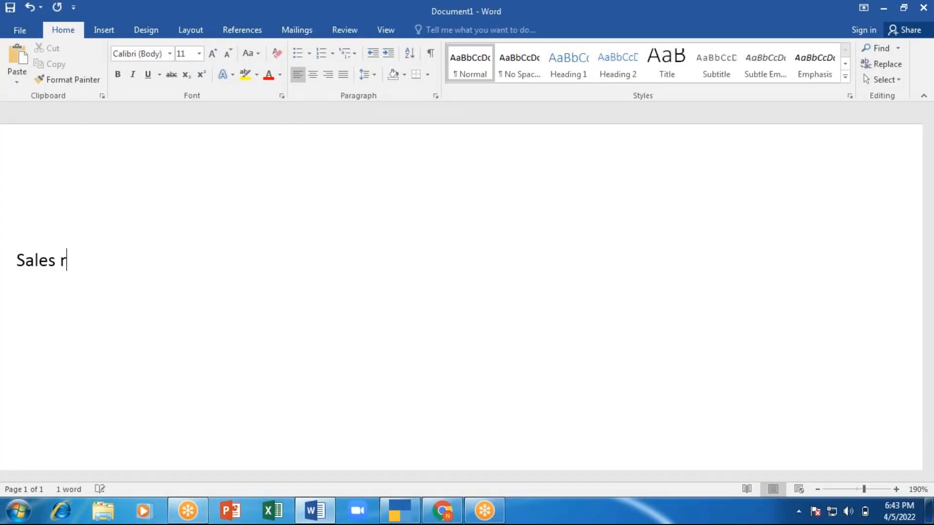
pyautogui.write('eturn 0')
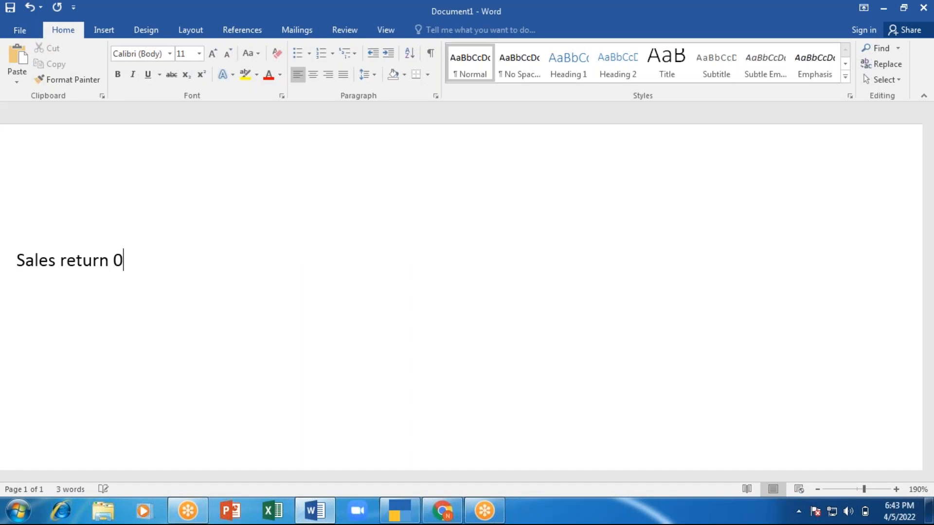
pyautogui.press('BackSpace')
pyautogui.write('- ')
pyautogui.write('Credit')
pyautogui.write(' note')
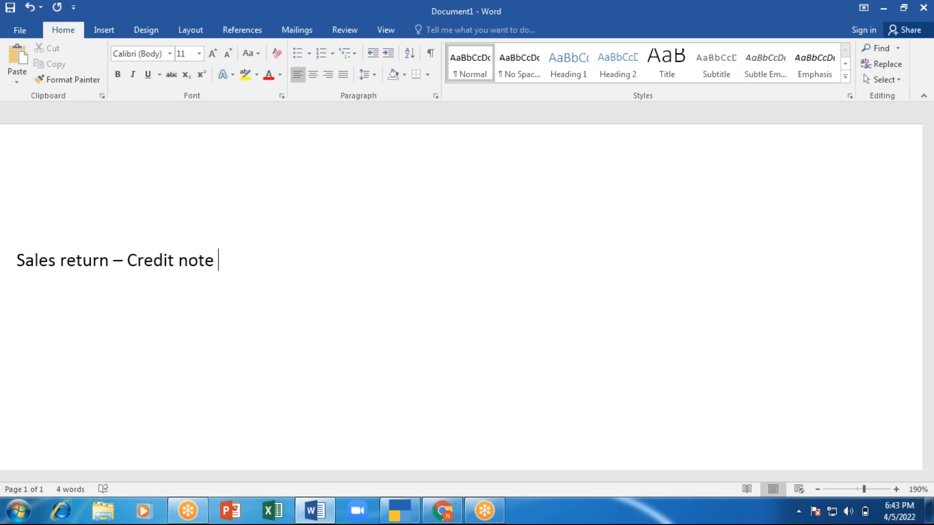
pyautogui.write('(Alt + F6)')
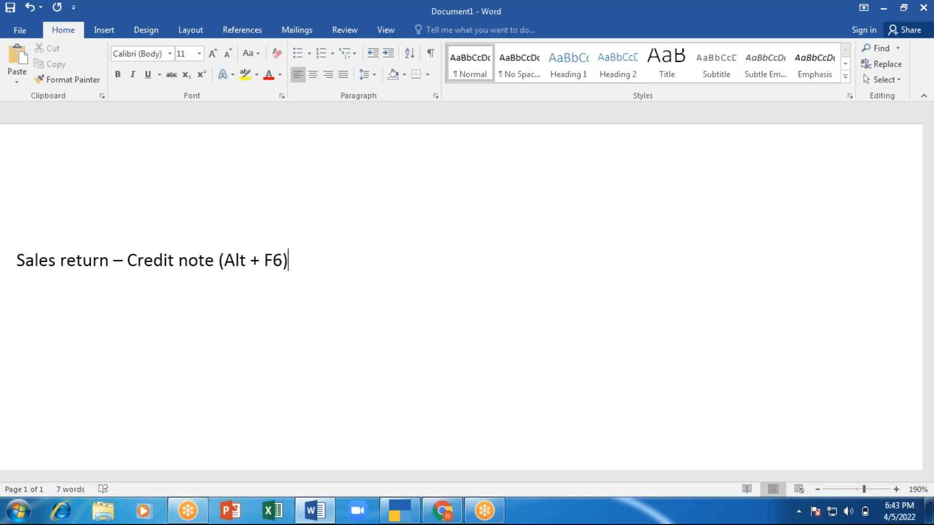
pyautogui.press('Return')
# Step: Switch back to TallyPrime and open voucher creation
pyautogui.hotkey('alt', 'Tab')
pyautogui.press('Down')
pyautogui.press('Down')
pyautogui.press('Down')
pyautogui.press('Return')
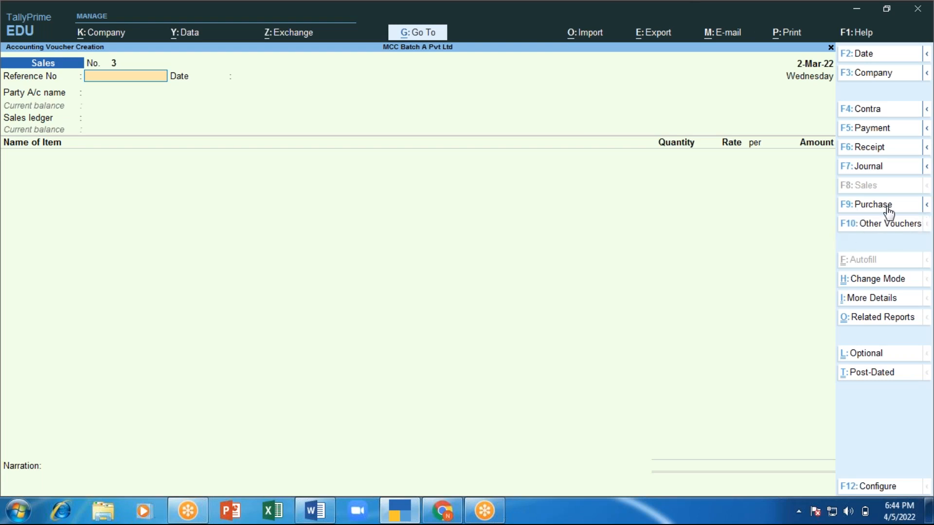
# Step: Change the voucher type from Sales to Credit Note
pyautogui.click(900, 229)
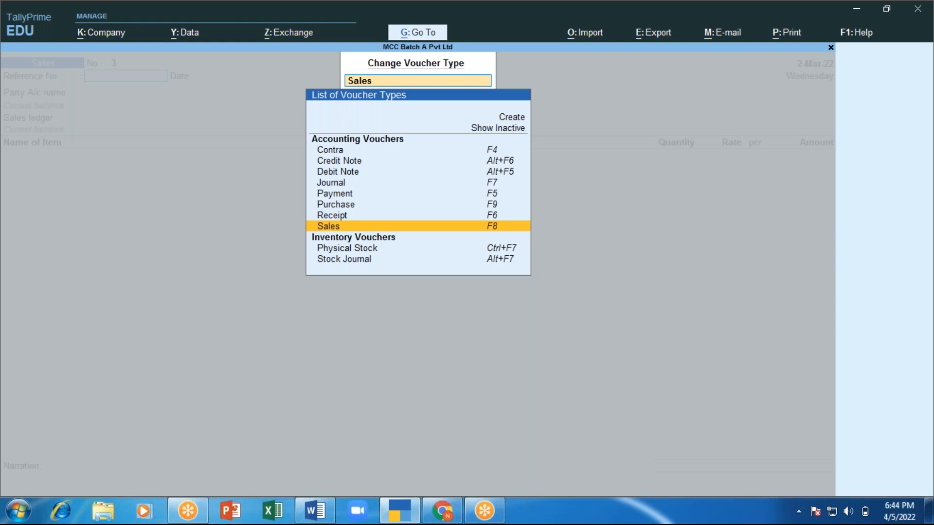
pyautogui.press('Up')
pyautogui.press('Up')
pyautogui.press('Up')
pyautogui.press('Up')
pyautogui.press('Up')
pyautogui.press('Up')
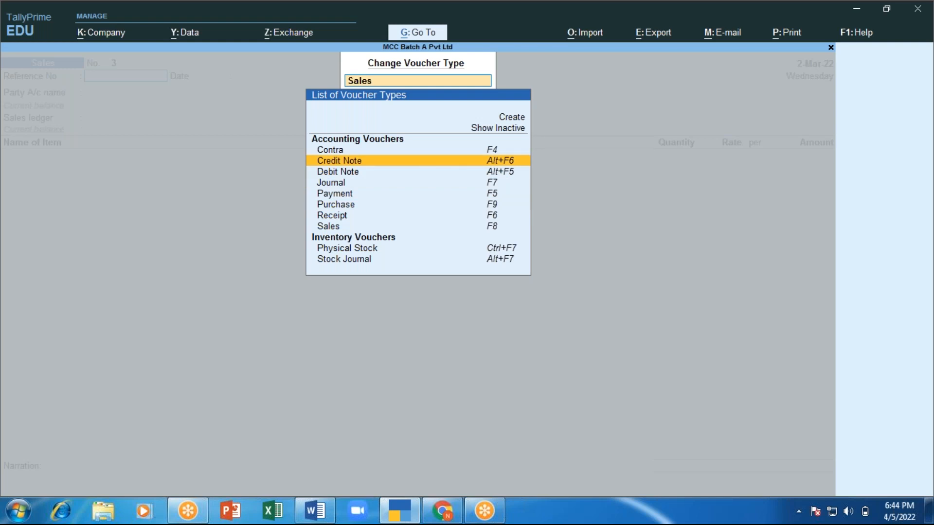
pyautogui.press('Return')
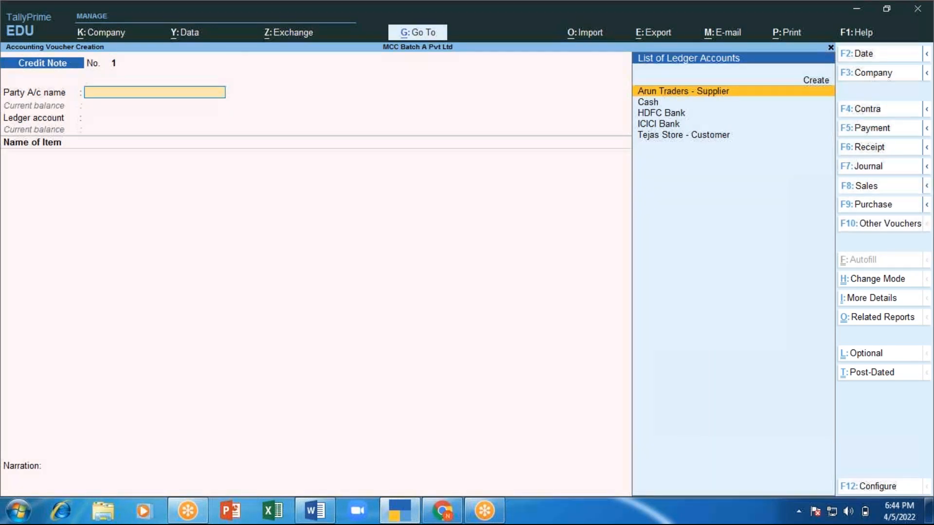
# Step: Switch the voucher to Sales and back to Credit Note
pyautogui.press('F8')
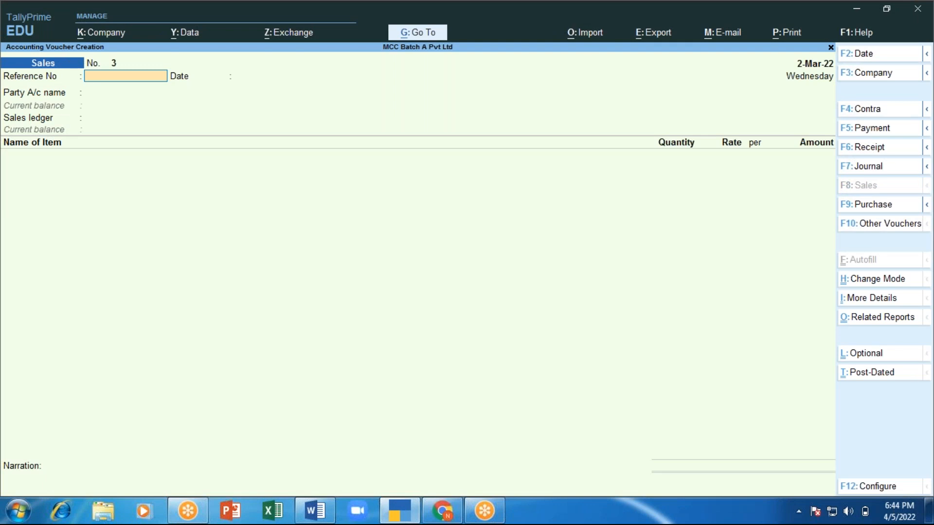
pyautogui.press('ctrl')
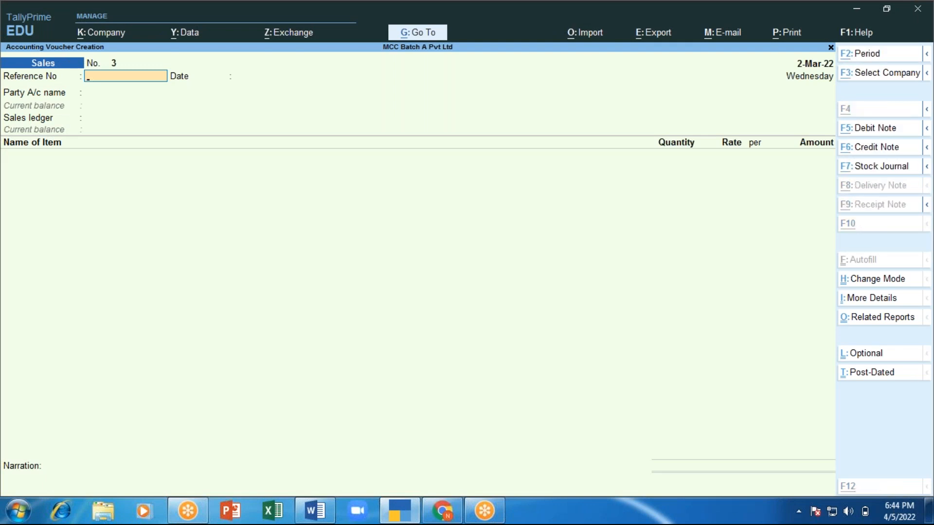
pyautogui.hotkey('ctrl', 'F6')
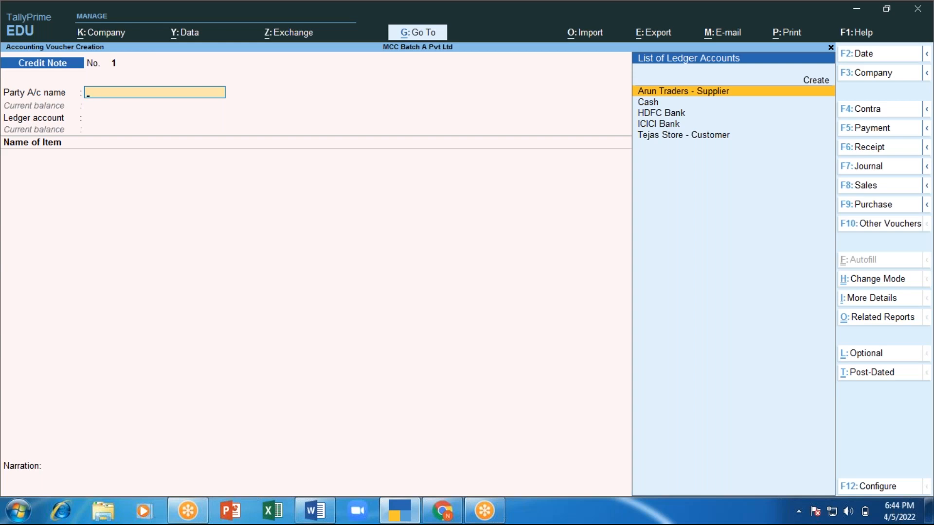
# Step: Choose Tejas Store - Customer as the party account of the credit note
pyautogui.press('Down')
pyautogui.press('Down')
pyautogui.press('Down')
pyautogui.press('Down')
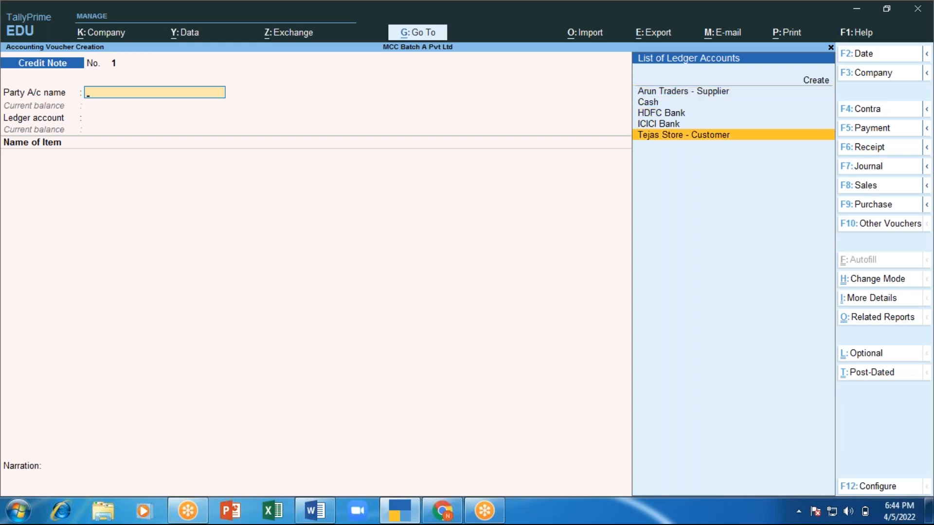
pyautogui.press('Return')
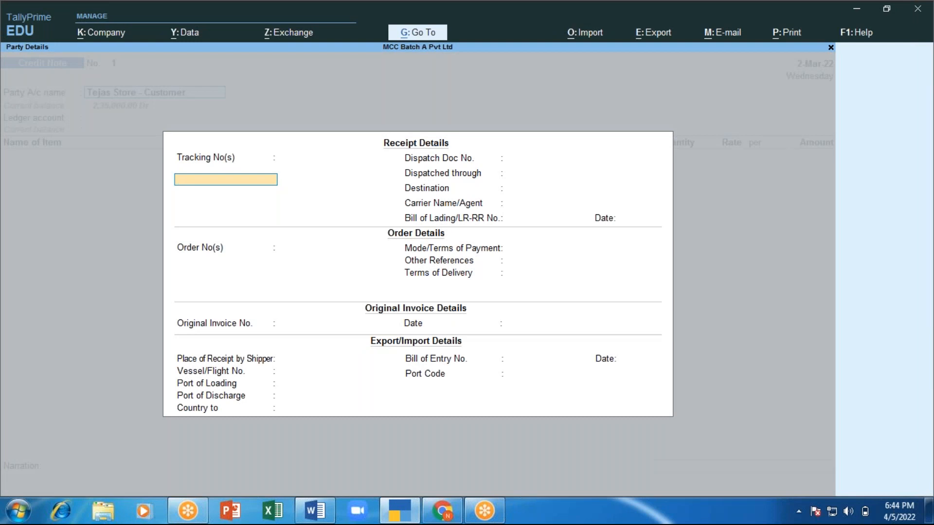
# Step: Leave the receipt details and order details of the credit note blank
pyautogui.press('Return')
pyautogui.press('Return')
pyautogui.press('Return')
pyautogui.press('Return')
pyautogui.press('Return')
pyautogui.press('Return')
pyautogui.press('Return')
pyautogui.press('Return')
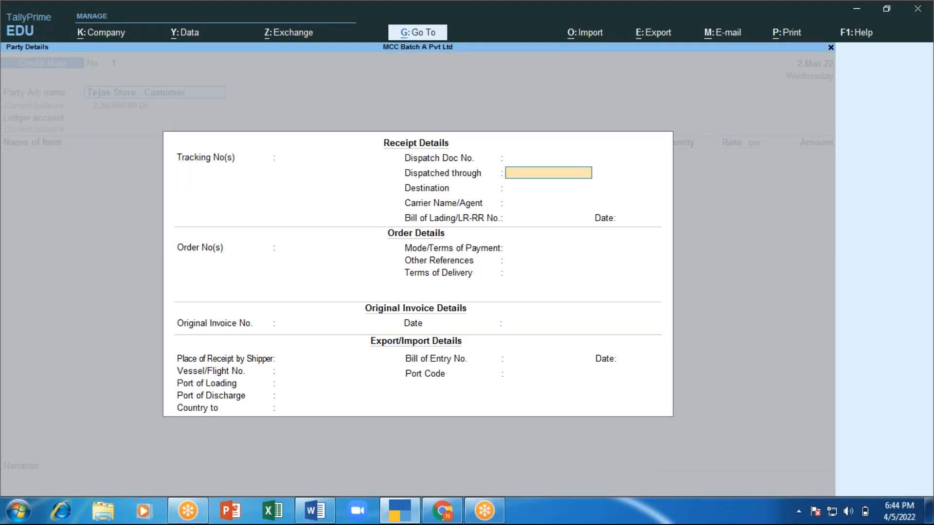
pyautogui.press('Return')
pyautogui.press('Return')
pyautogui.press('Return')
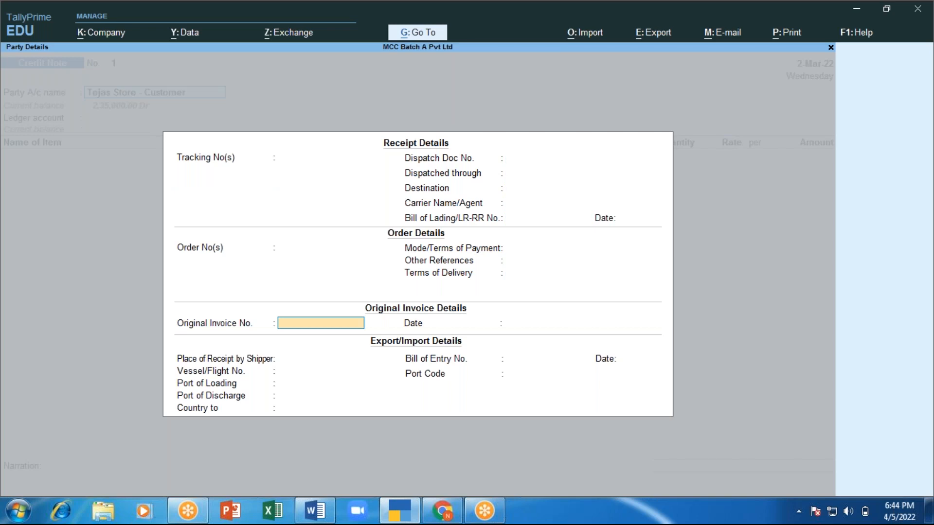
# Step: Enter original invoice no. 2 dated 2-Mar-22, set the country to Not Applicable, and accept the default party details
pyautogui.write('2')
pyautogui.press('Return')
pyautogui.press('Return')
pyautogui.press('Return')
pyautogui.press('Return')
pyautogui.press('Return')
pyautogui.press('Return')
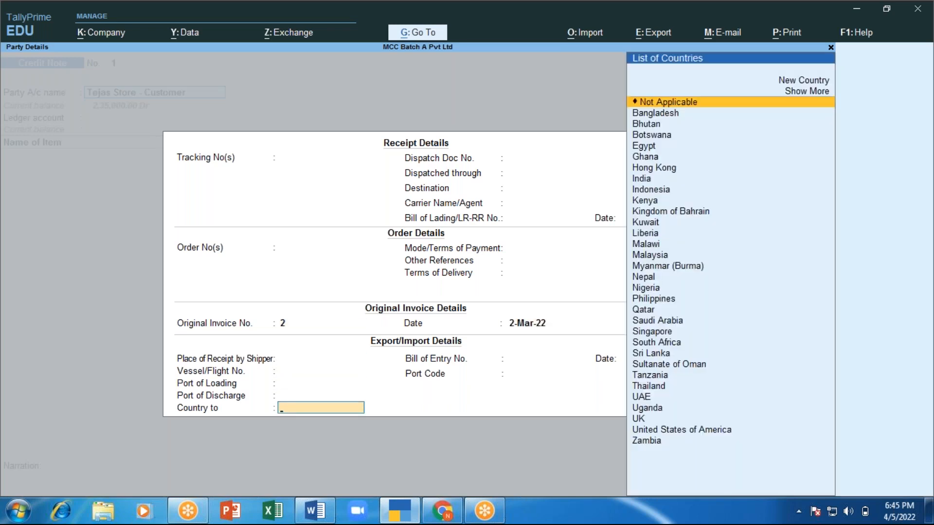
pyautogui.press('Return')
pyautogui.press('Return')
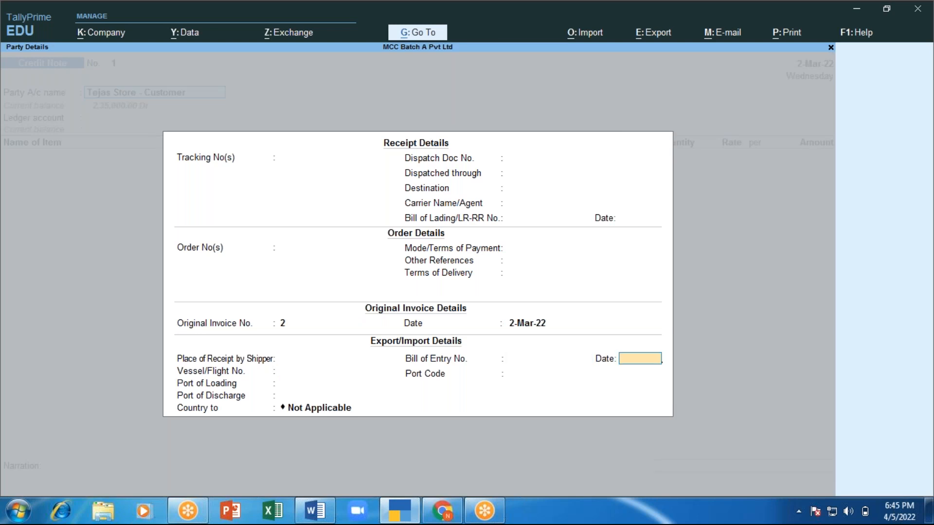
pyautogui.press('Return')
pyautogui.press('Return')
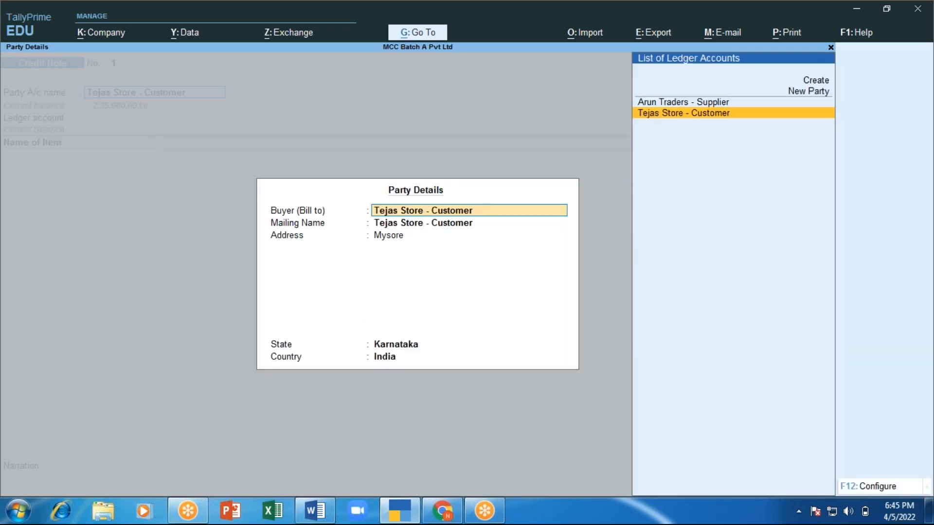
pyautogui.hotkey('ctrl', 'a')
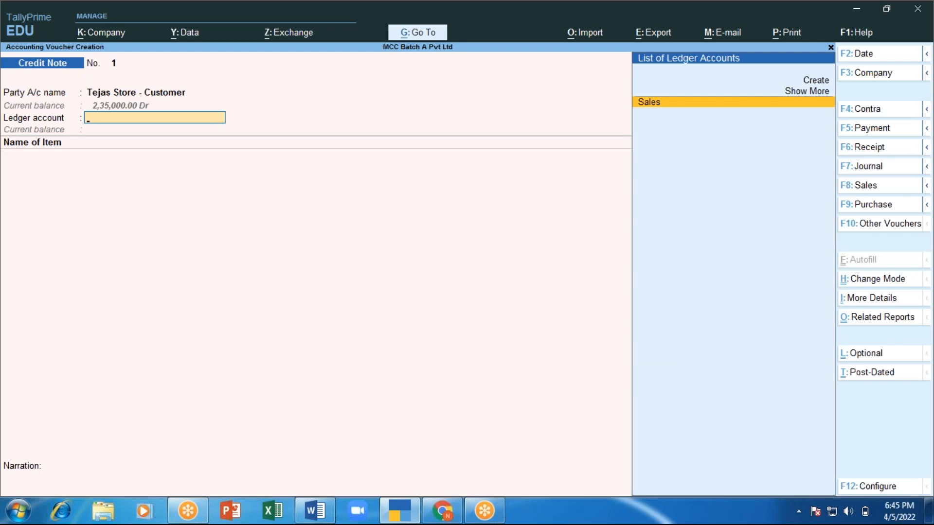
# Step: Select the Sales ledger and add 3 No's of Redmi Note 7 Pro in Godown A at a rate of 5,000.00
pyautogui.press('Return')
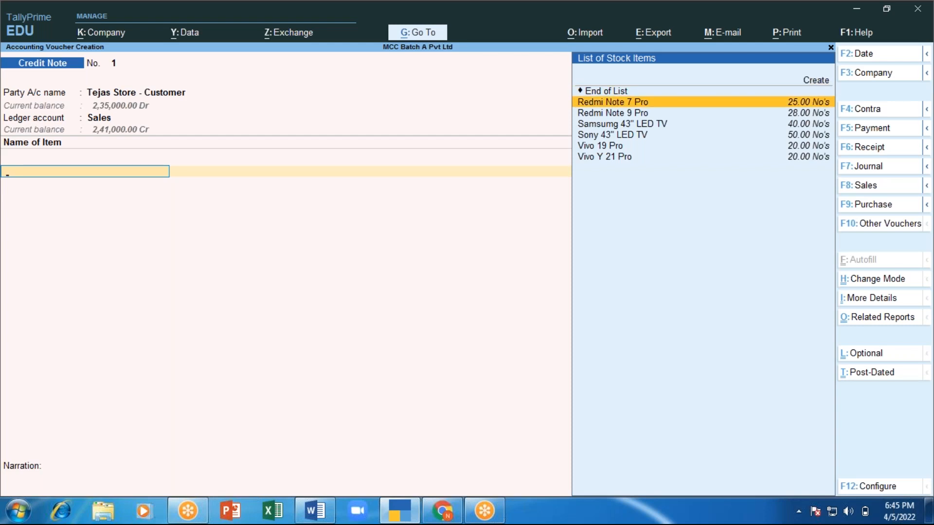
pyautogui.press('Return')
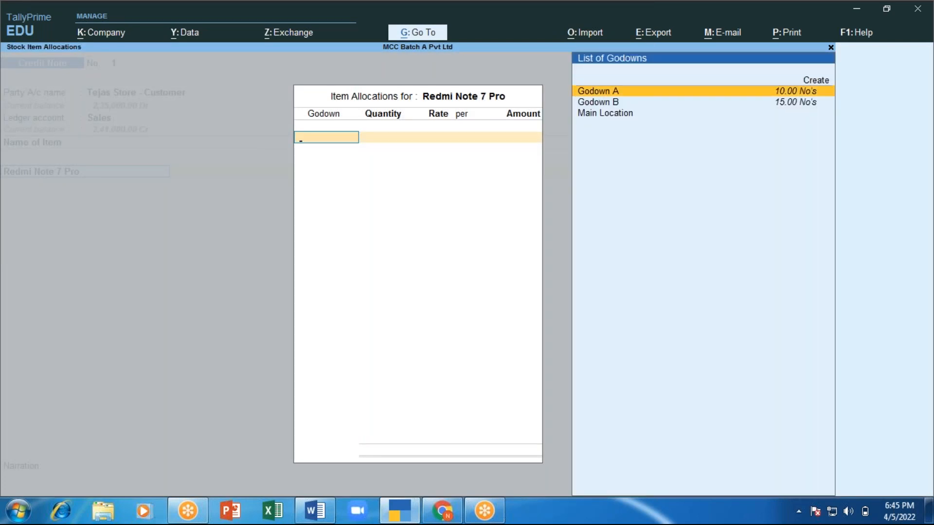
pyautogui.press('Return')
pyautogui.write('3')
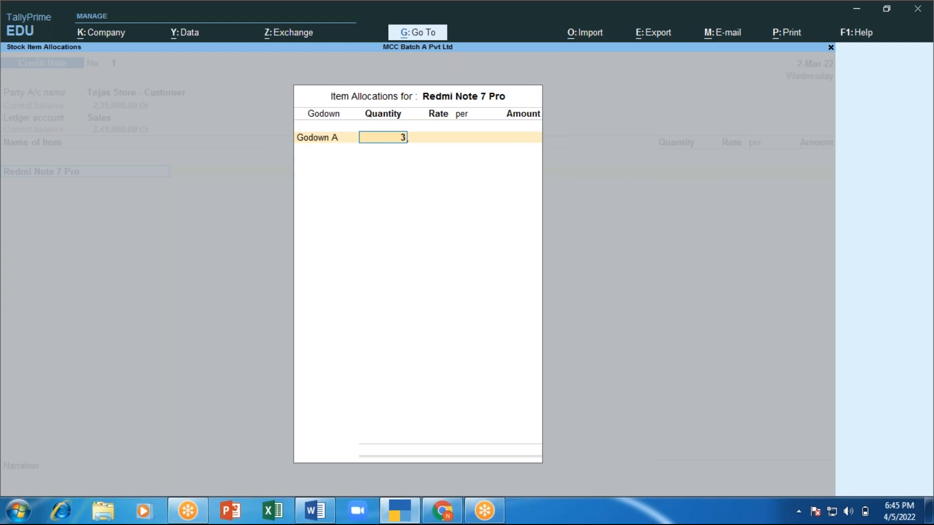
pyautogui.press('Return')
pyautogui.press('Return')
pyautogui.press('Return')
pyautogui.press('Return')
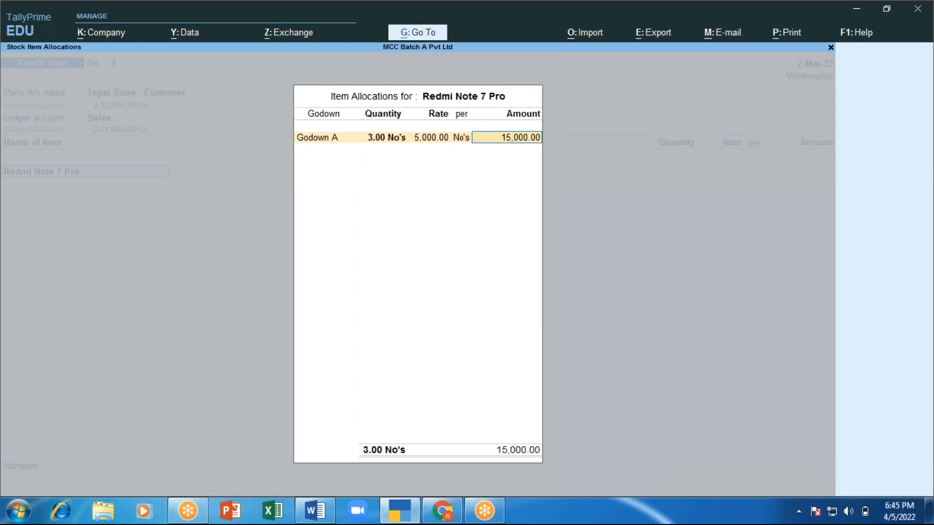
pyautogui.press('Return')
pyautogui.press('Return')
pyautogui.press('Return')
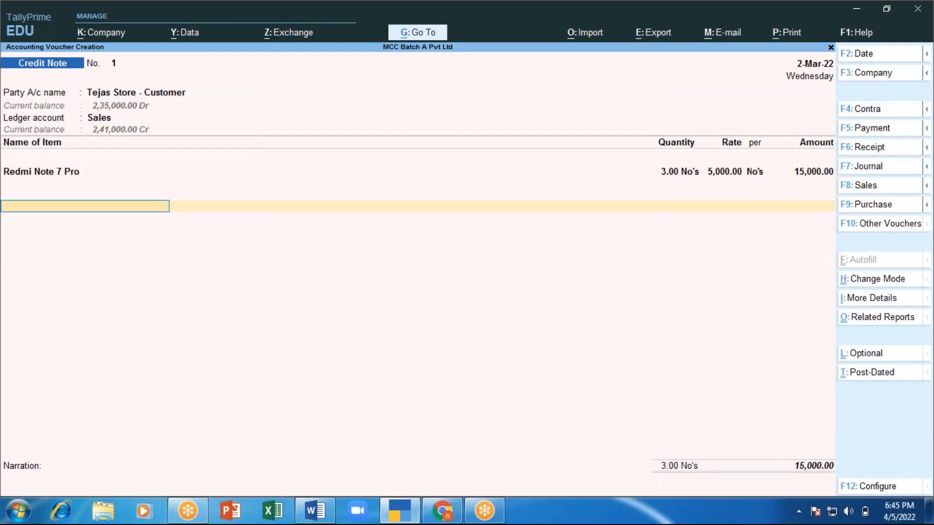
# Step: End the item list, allocate 15,000.00 Cr as Agst Ref to bill 2, and save the credit note with a blank narration
pyautogui.press('Return')
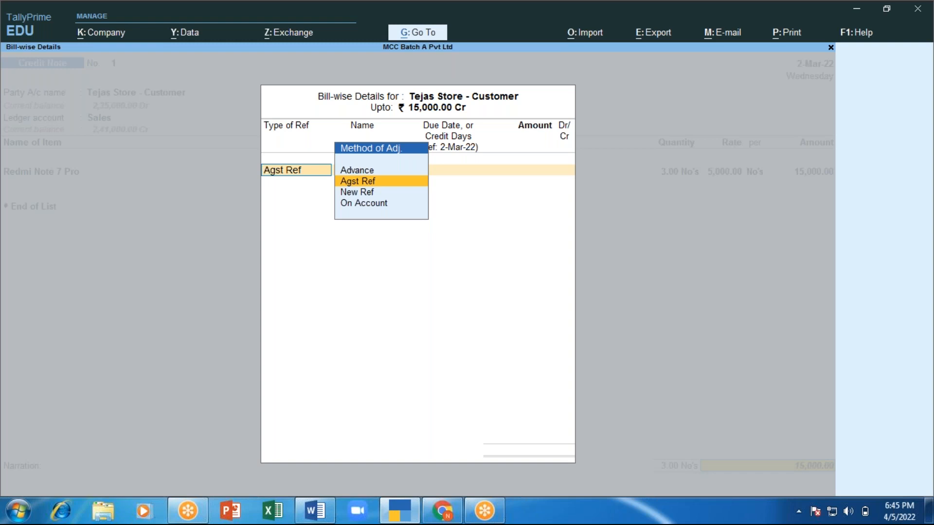
pyautogui.press('Return')
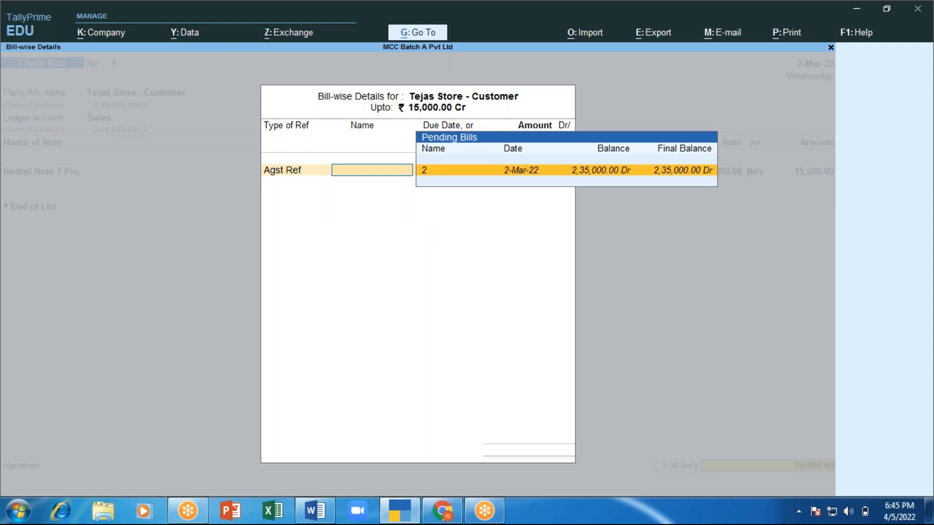
pyautogui.press('Return')
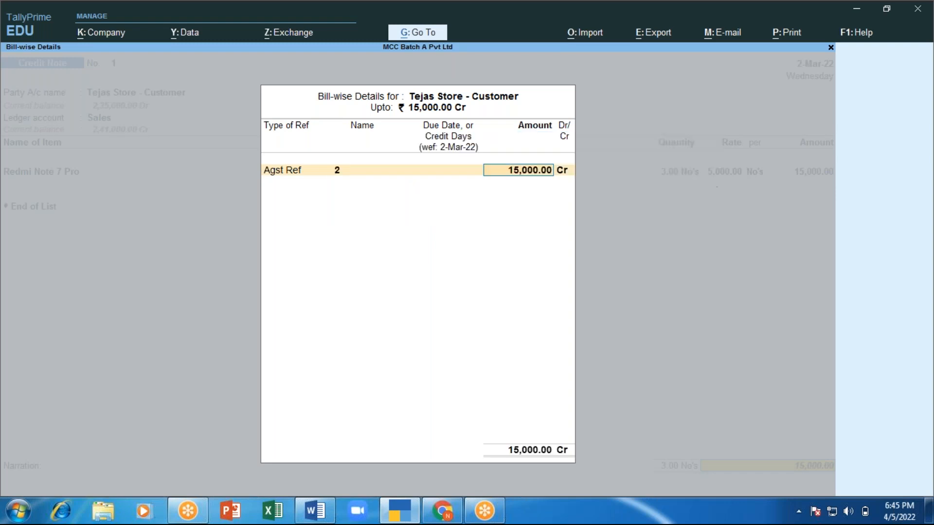
pyautogui.press('Return')
pyautogui.press('Return')
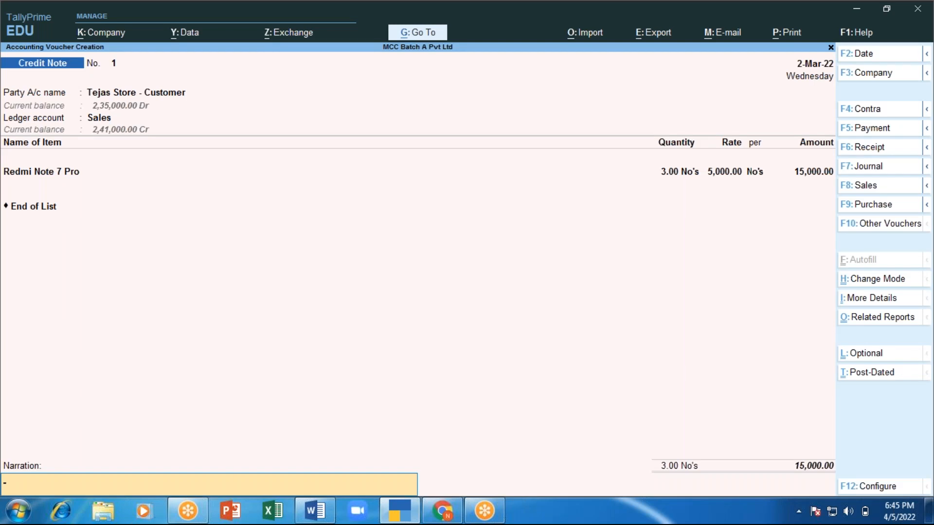
pyautogui.press('Return')
pyautogui.press('Return')
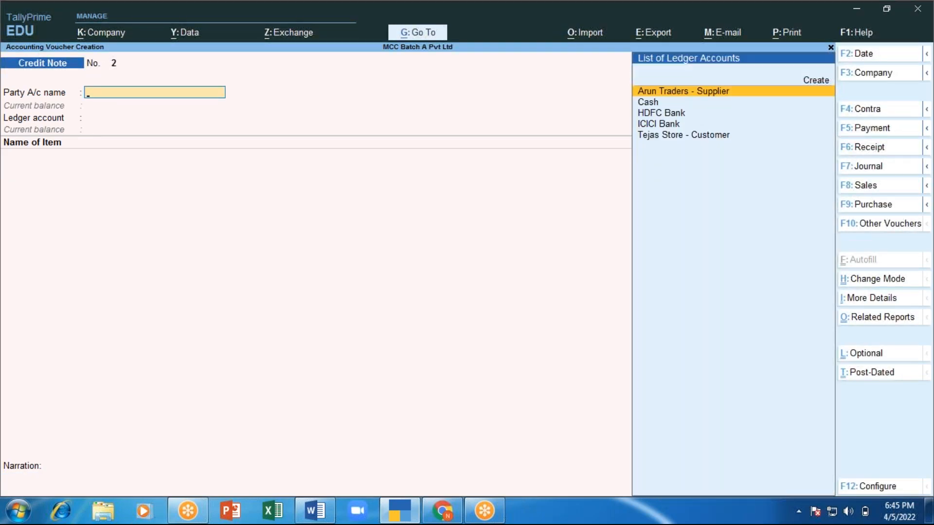
# Step: Leave voucher entry and open the ledger outstandings report for Tejas Store - Customer
pyautogui.press('Escape')
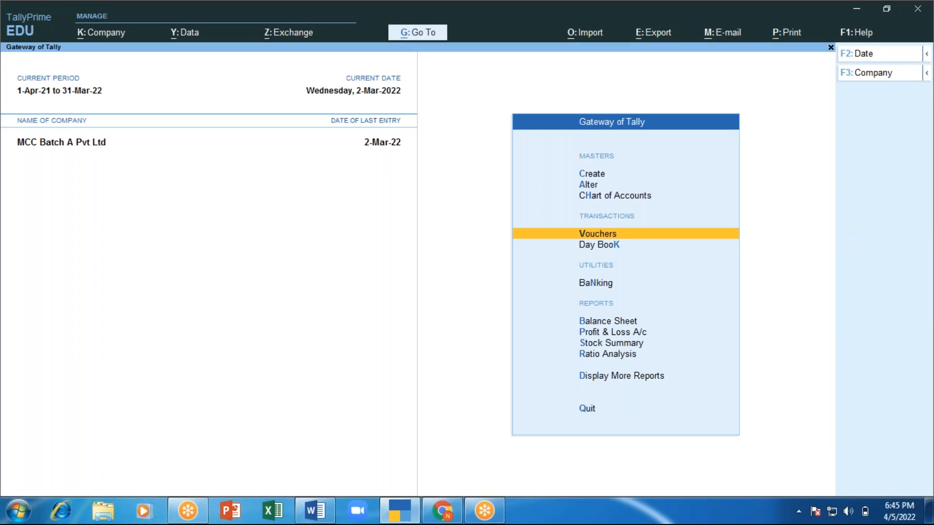
pyautogui.press('d')
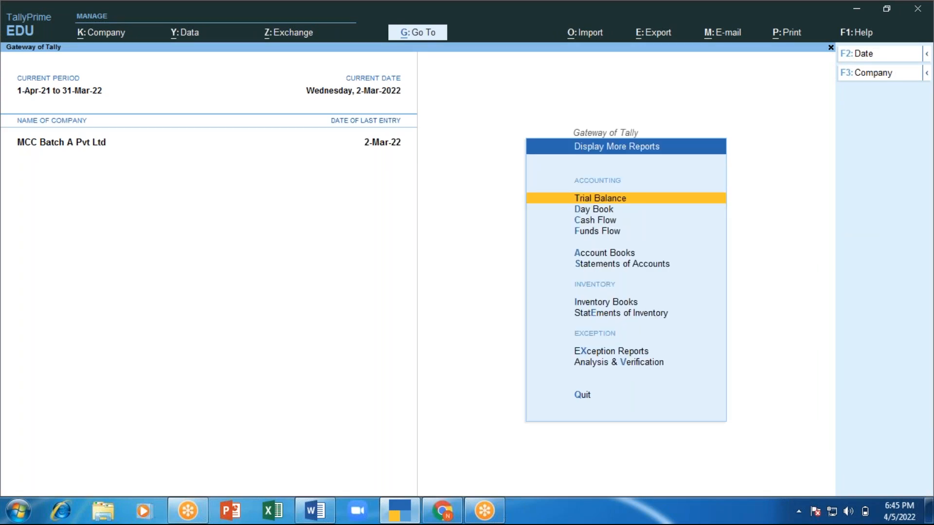
pyautogui.press('Down')
pyautogui.press('Down')
pyautogui.press('Down')
pyautogui.press('Down')
pyautogui.press('Down')
pyautogui.press('Return')
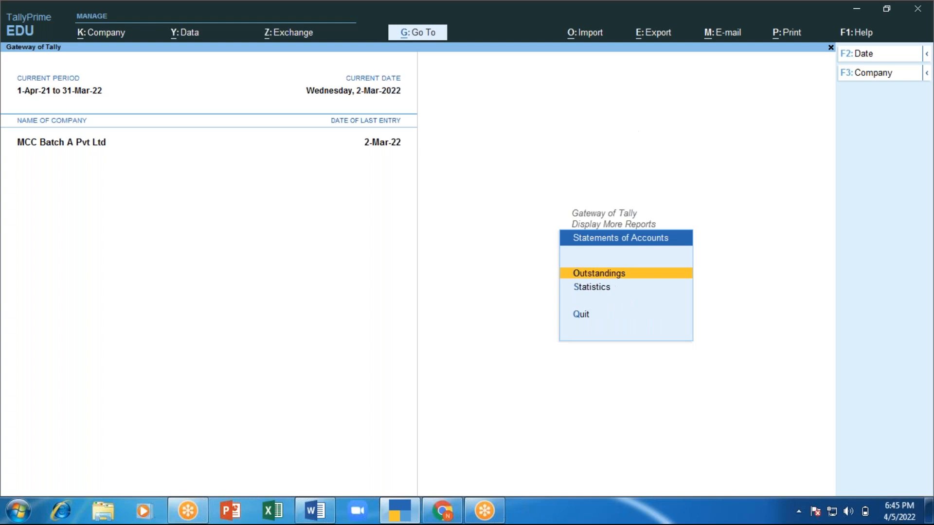
pyautogui.press('Return')
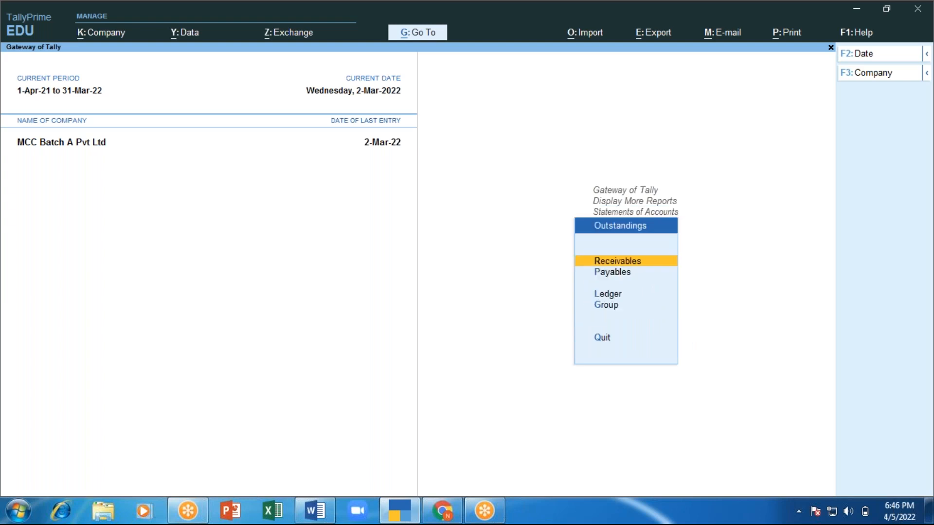
pyautogui.press('Down')
pyautogui.press('Down')
pyautogui.press('Return')
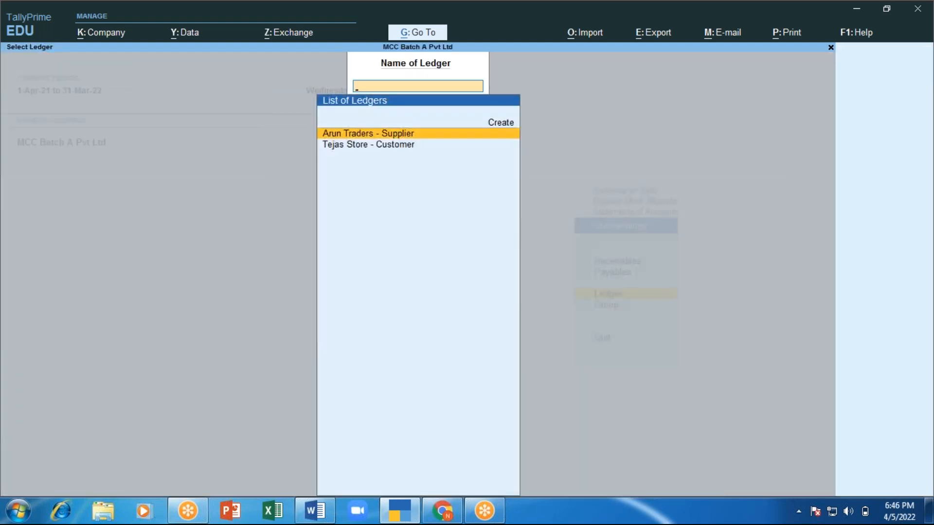
pyautogui.press('Down')
pyautogui.press('Return')
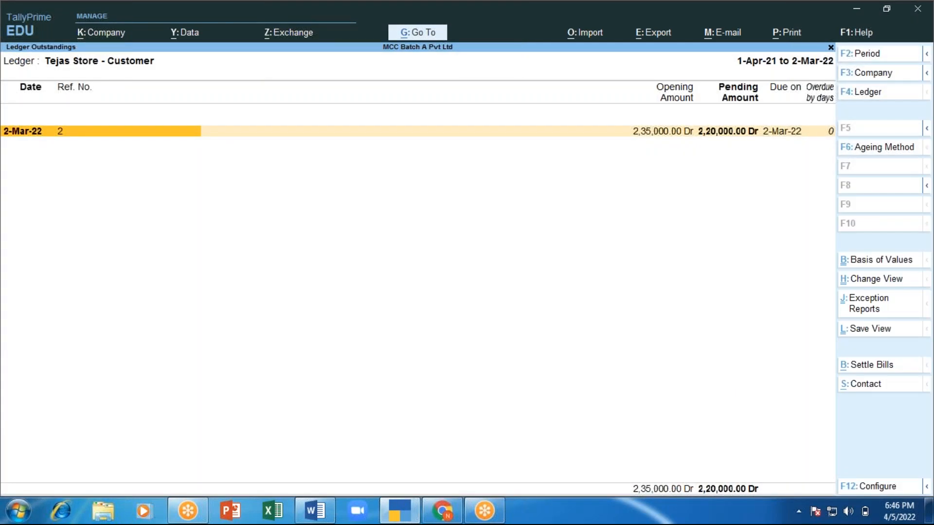
# Step: Show the detailed breakdown of bill 2 and review its sales entry, credit note entry and pending amount
pyautogui.hotkey('alt', 'F1')
pyautogui.press('Down')
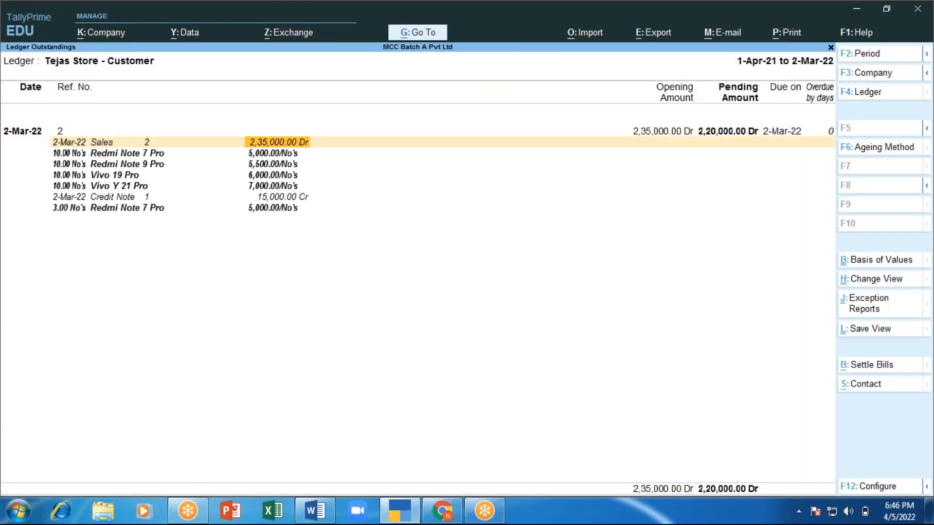
pyautogui.press('Down')
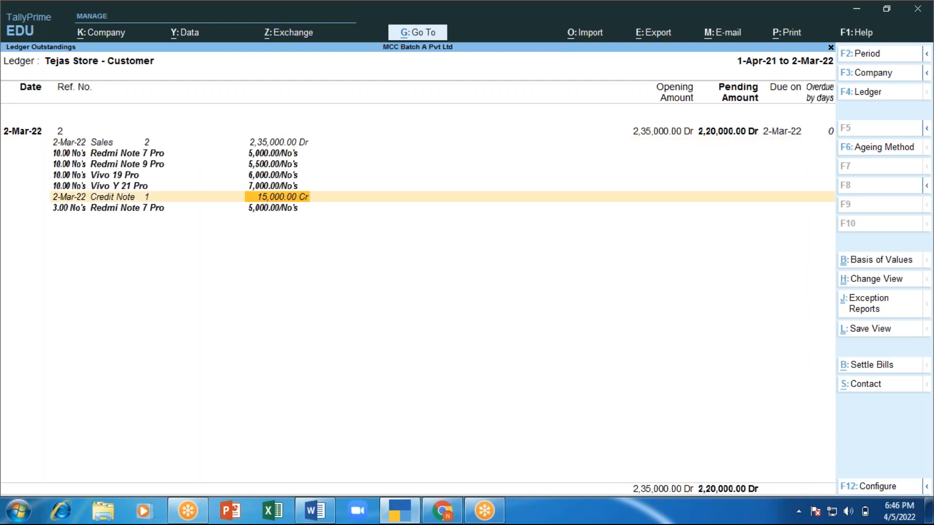
pyautogui.press('Up')
pyautogui.press('Up')
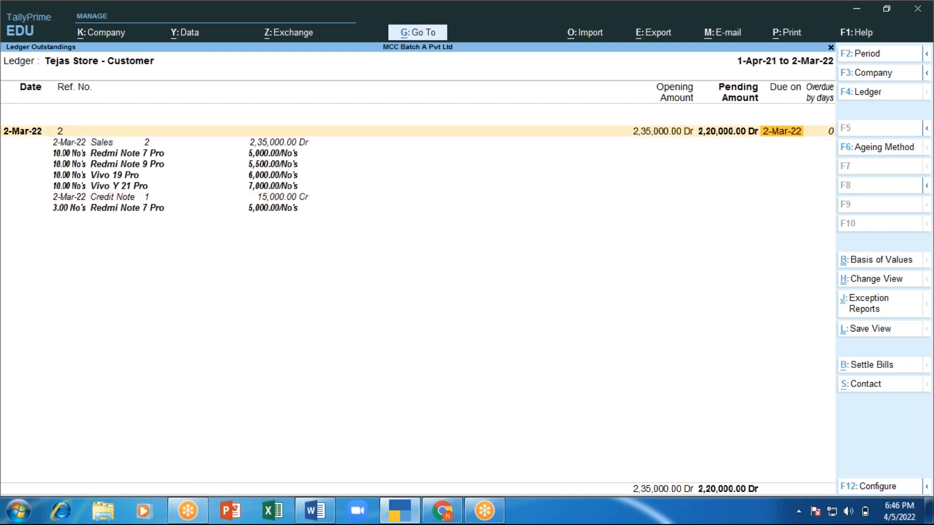
pyautogui.press('Left')
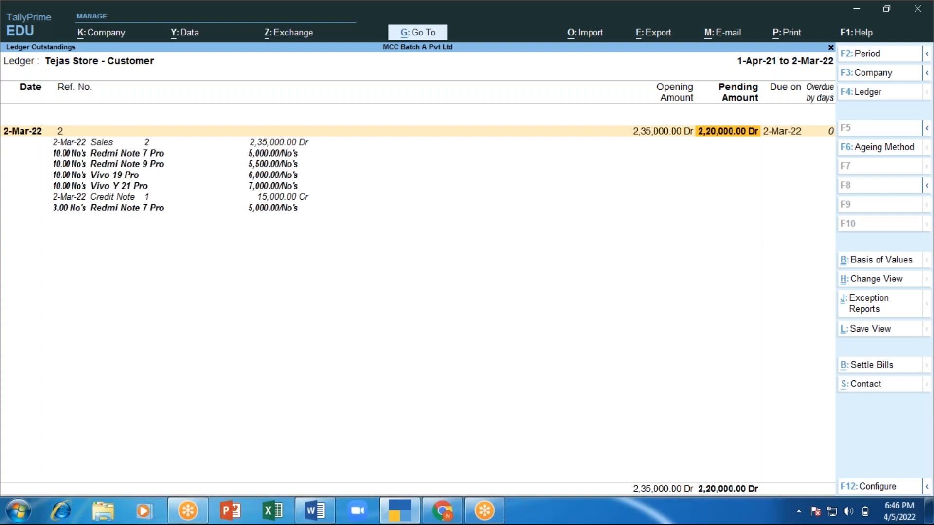
# Step: Close the ledger outstandings report and return to the Gateway of Tally
pyautogui.press('Escape')
pyautogui.press('Escape')
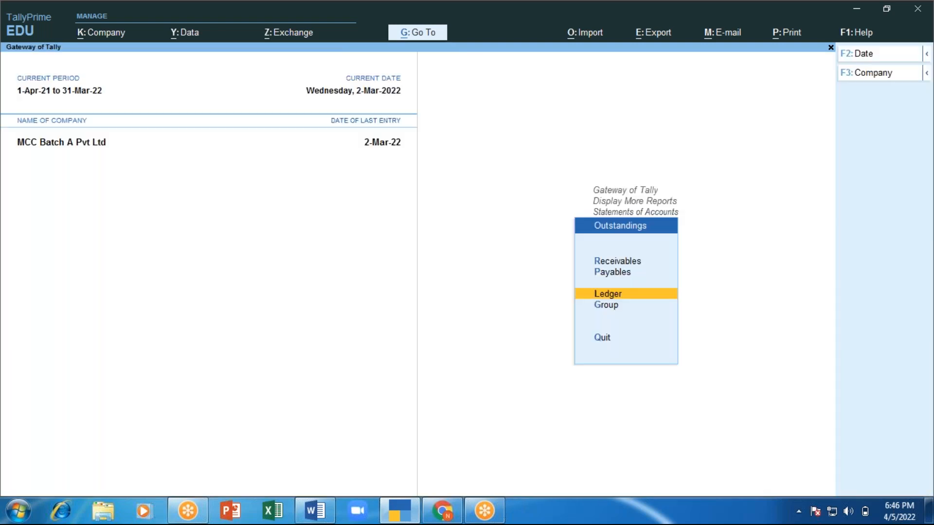
pyautogui.press('Escape')
pyautogui.press('Escape')
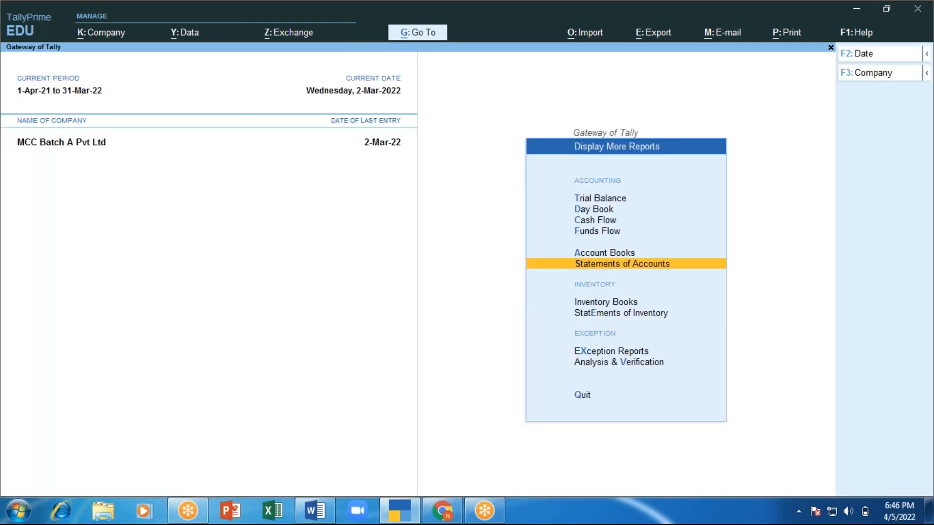
pyautogui.press('Escape')
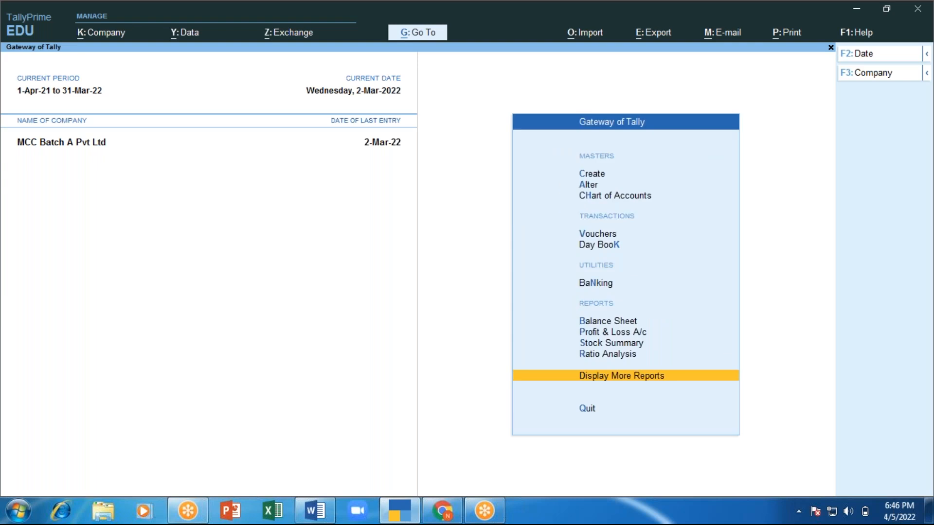
# Step: Start a receipt voucher and select HDFC Bank as the receiving account
pyautogui.press('Down')
pyautogui.press('Up')
pyautogui.press('Up')
pyautogui.press('Up')
pyautogui.press('Up')
pyautogui.press('Up')
pyautogui.press('Up')
pyautogui.press('Up')
pyautogui.press('Up')
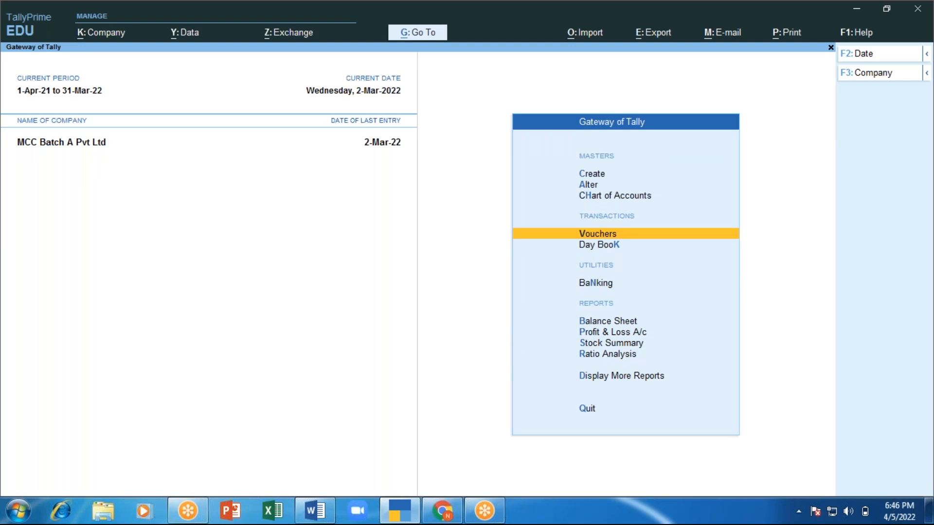
pyautogui.press('Return')
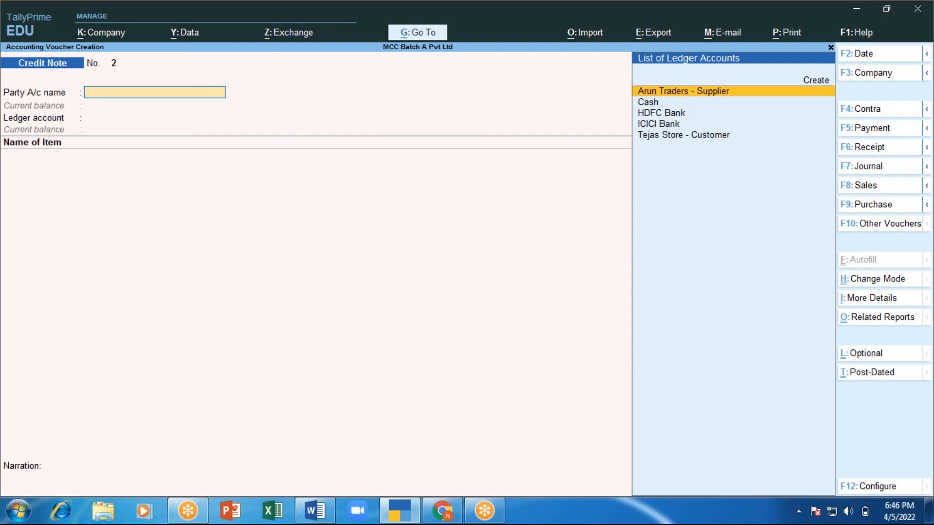
pyautogui.press('F6')
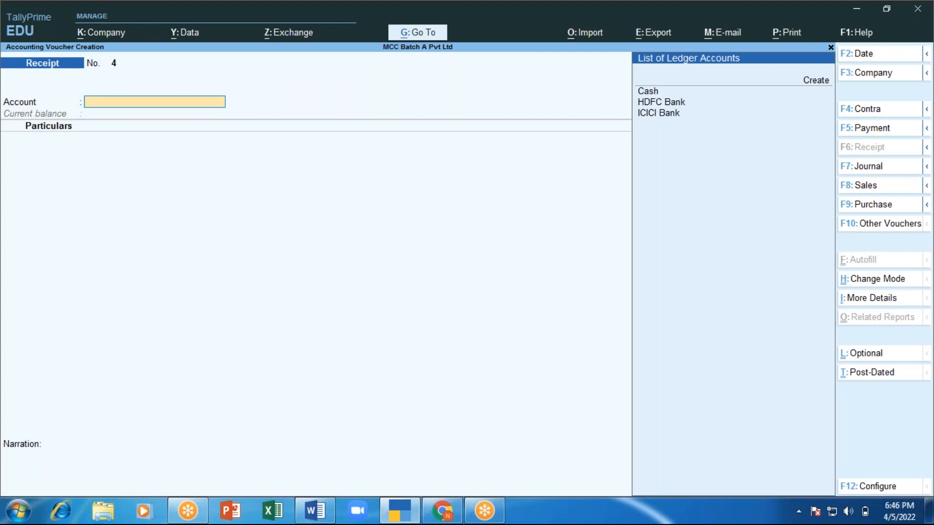
pyautogui.press('Down')
pyautogui.press('Down')
pyautogui.press('Down')
pyautogui.press('Return')
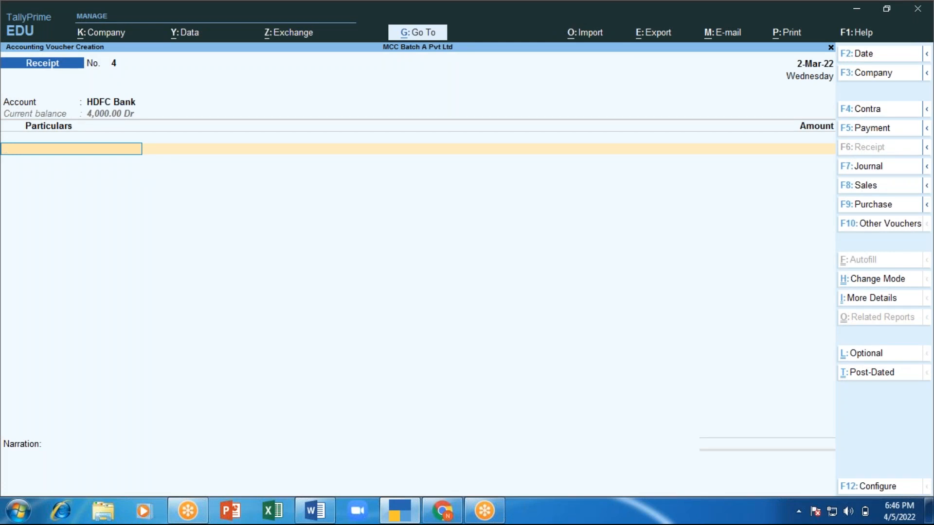
# Step: Enter 2,00,000.00 received from Tejas Store - Customer and allocate it as Agst Ref to bill 2
pyautogui.write('Te')
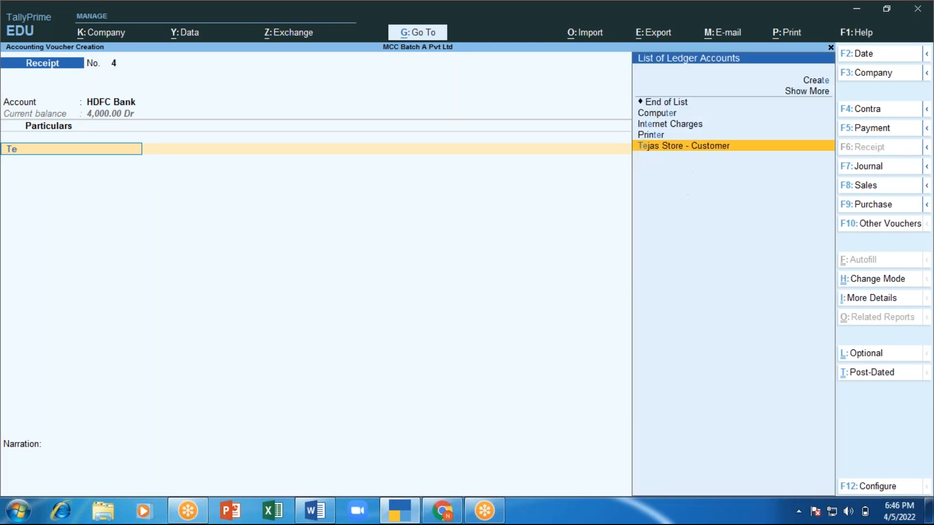
pyautogui.press('Return')
pyautogui.write('200000')
pyautogui.press('Return')
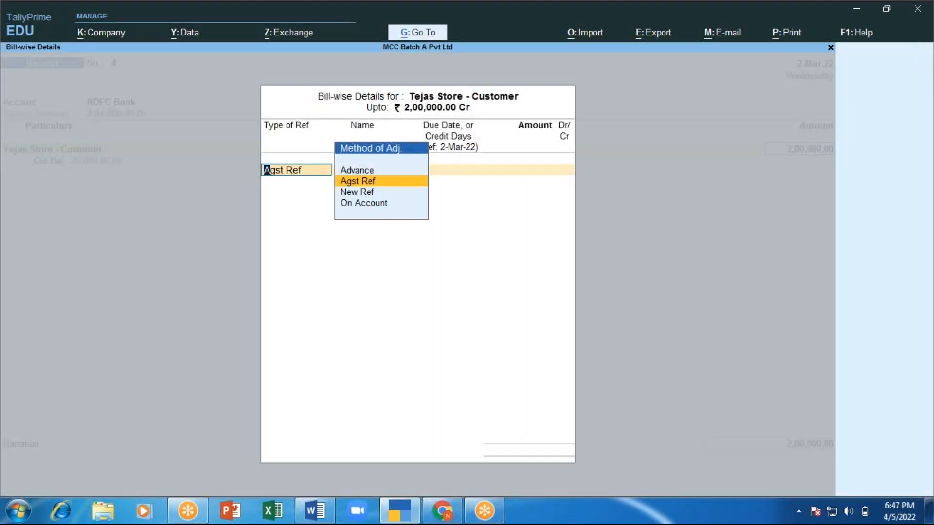
pyautogui.press('Return')
pyautogui.press('Return')
pyautogui.press('Return')
pyautogui.press('Return')
pyautogui.press('Return')
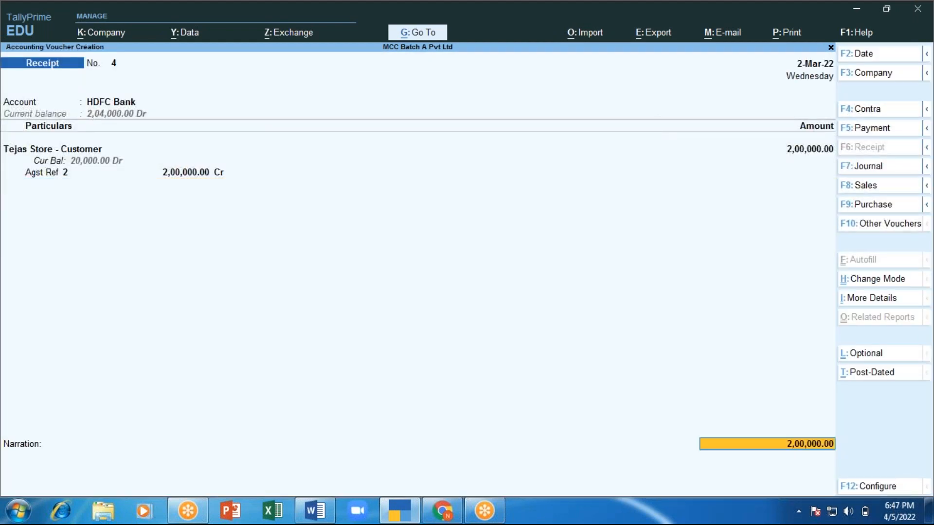
# Step: Allocate the bank amount as e-Fund Transfer dated 2-Mar-22 without instrument number or bank name, then save the receipt with a blank narration
pyautogui.press('Return')
pyautogui.write('e')
pyautogui.press('Return')
pyautogui.press('Return')
pyautogui.press('Return')
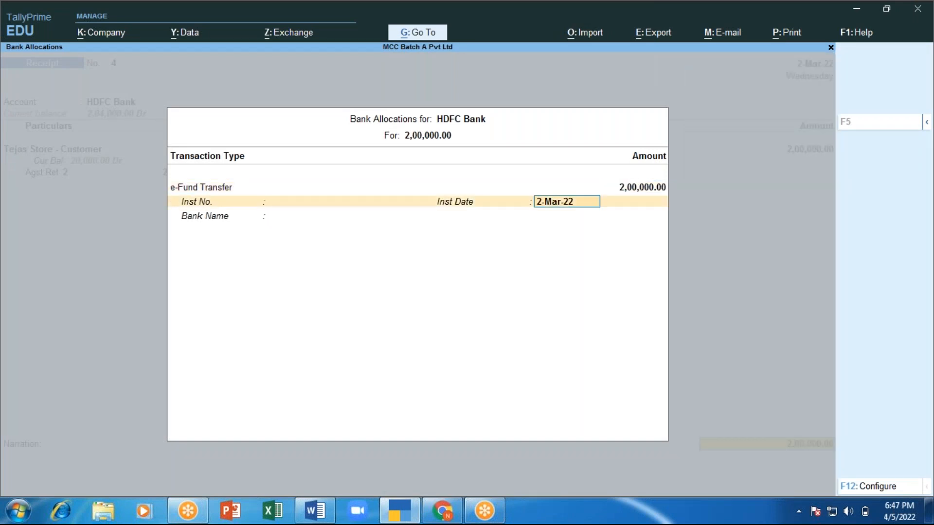
pyautogui.press('Return')
pyautogui.press('Return')
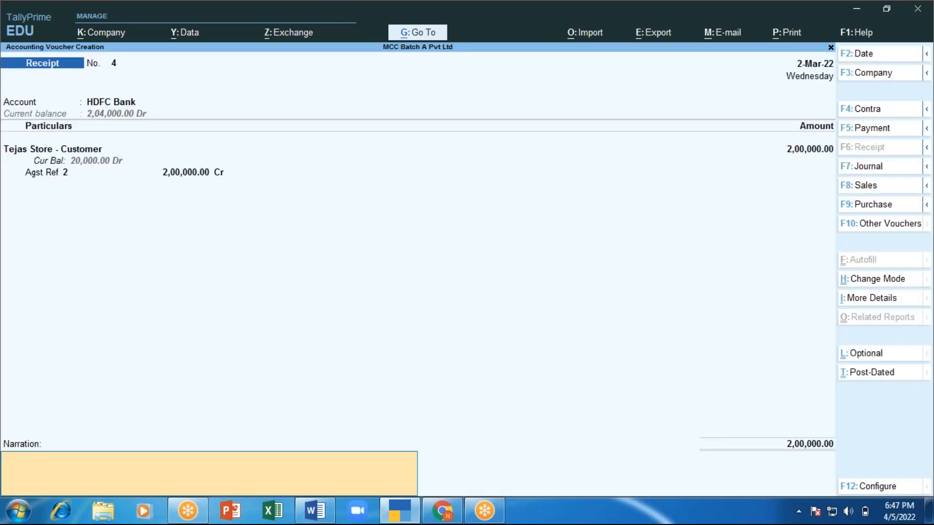
pyautogui.press('Return')
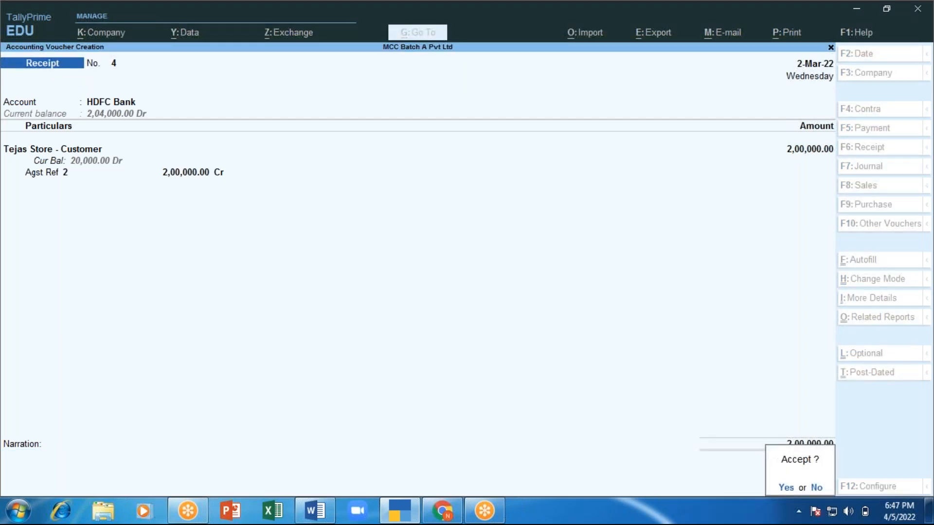
pyautogui.press('Return')
pyautogui.press('Escape')
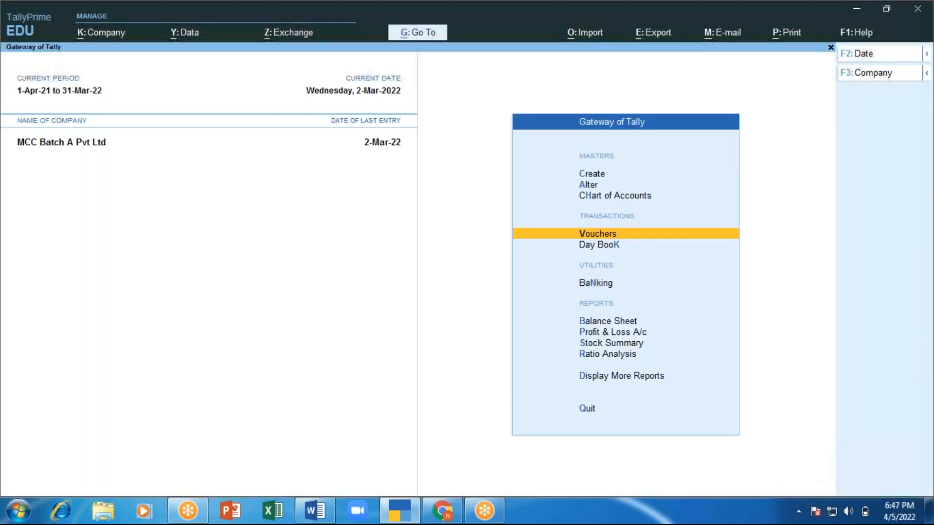
# Step: Reopen the ledger outstandings report for Tejas Store - Customer to review the bill with the receipt included
pyautogui.press('d')
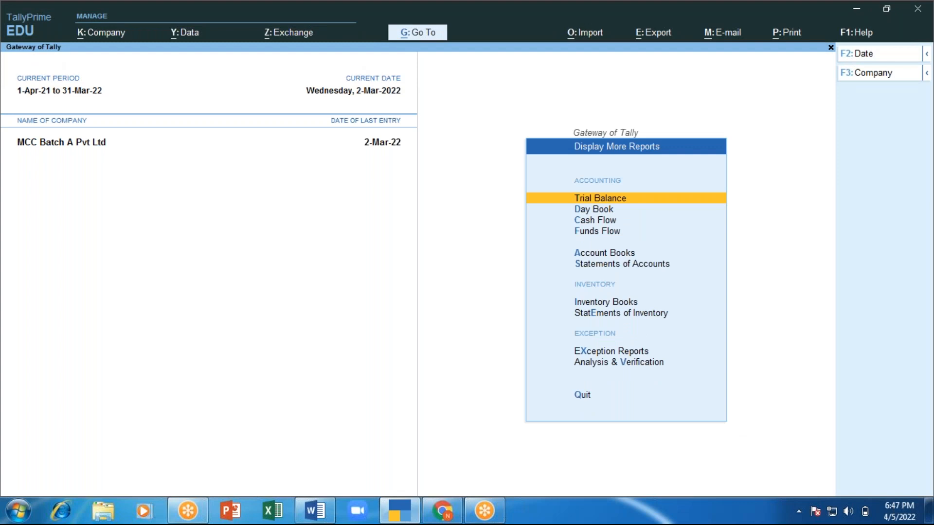
pyautogui.press('Down')
pyautogui.press('Down')
pyautogui.press('Down')
pyautogui.press('Down')
pyautogui.press('Down')
pyautogui.press('Return')
pyautogui.press('Down')
pyautogui.press('Up')
pyautogui.press('Down')
pyautogui.press('Down')
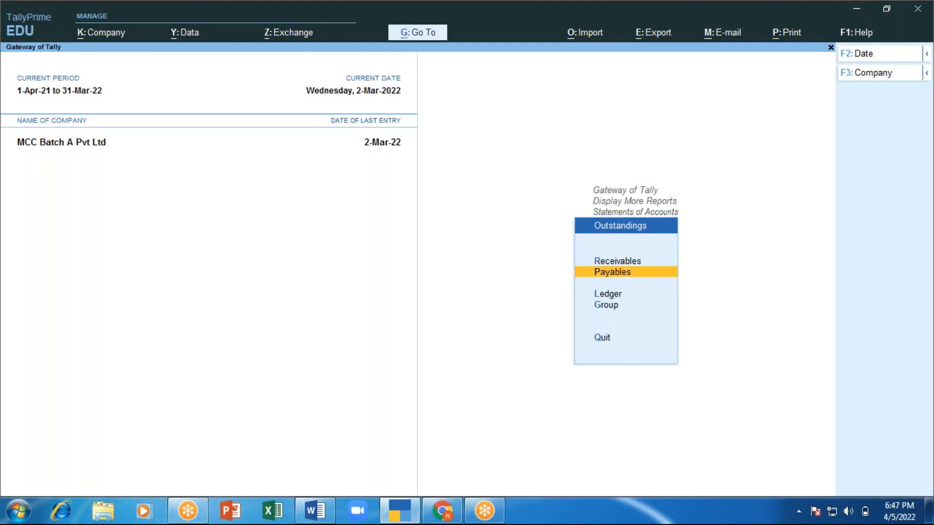
pyautogui.press('Return')
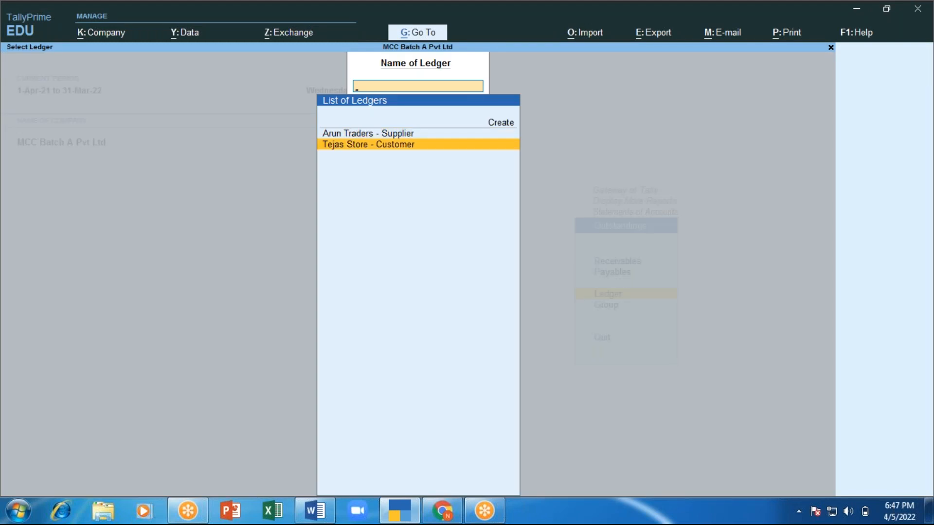
pyautogui.press('Return')
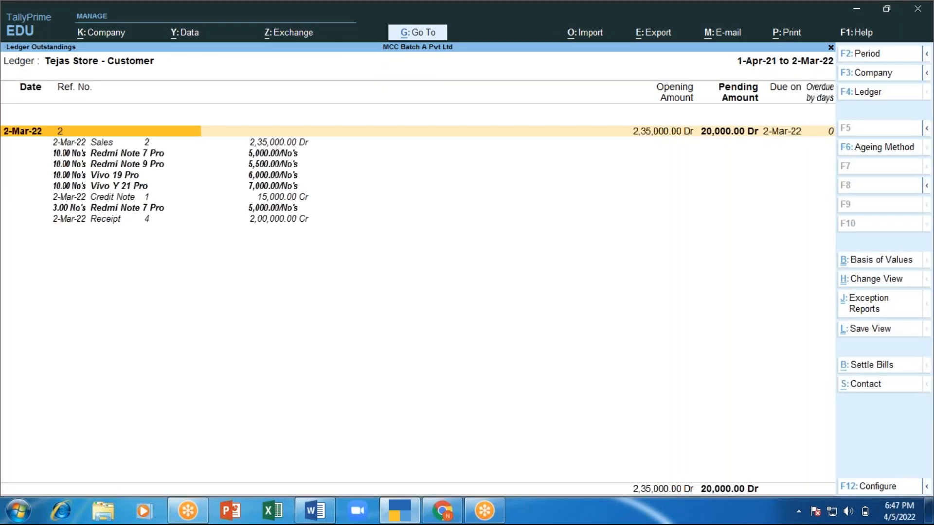
# Step: Check the pending amount of bill 2 in the outstandings report
pyautogui.press('Right')
pyautogui.press('Right')
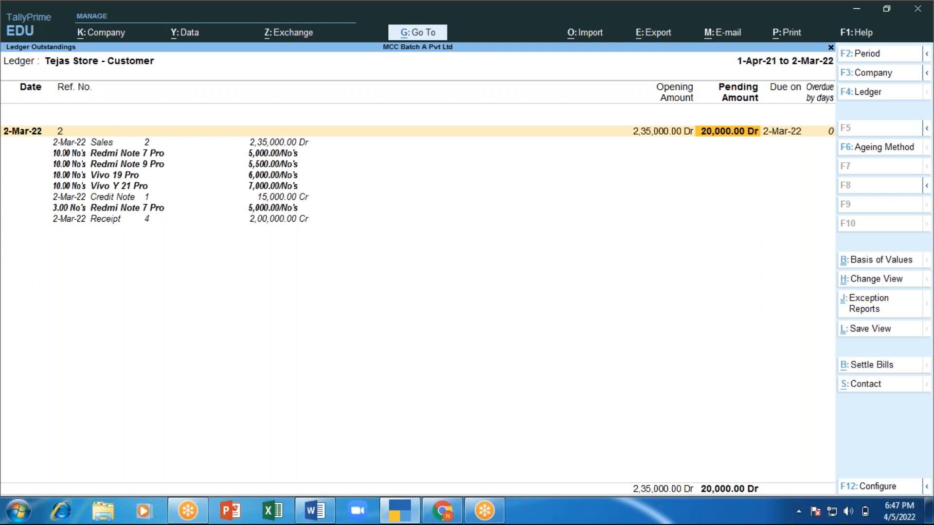
pyautogui.press('Left')
pyautogui.press('Left')
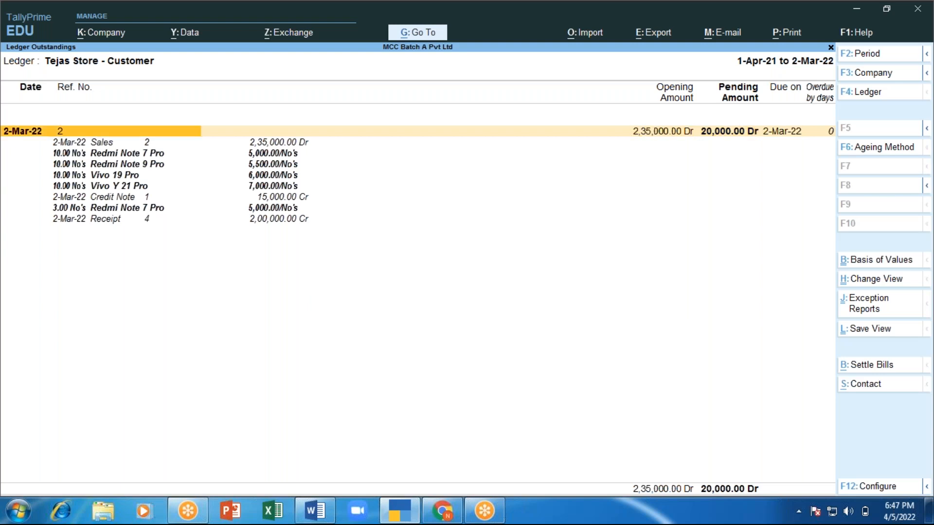
# Step: Open sales voucher 2 from the bill's breakdown to review its items, and quit it without saving
pyautogui.press('Down')
pyautogui.press('Return')
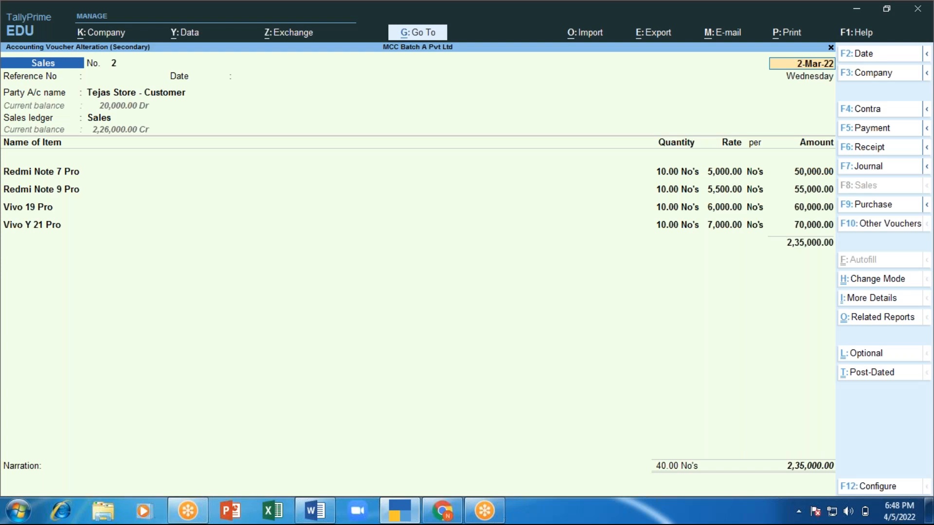
pyautogui.press('BackSpace')
pyautogui.press('Escape')
pyautogui.press('y')
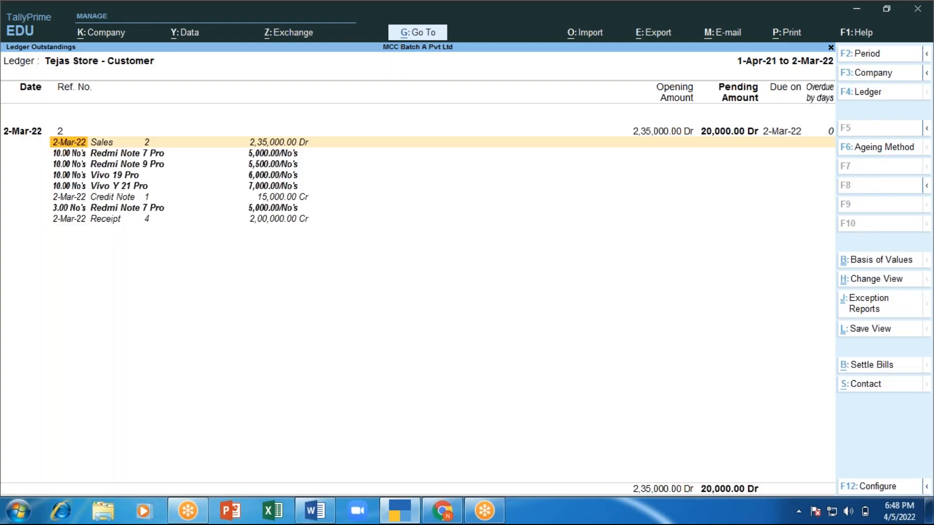
# Step: Open credit note 1 from the bill 2 breakdown to review the returned item, and quit it without saving
pyautogui.press('Down')
pyautogui.press('Down')
pyautogui.press('Down')
pyautogui.press('Down')
pyautogui.press('Down')
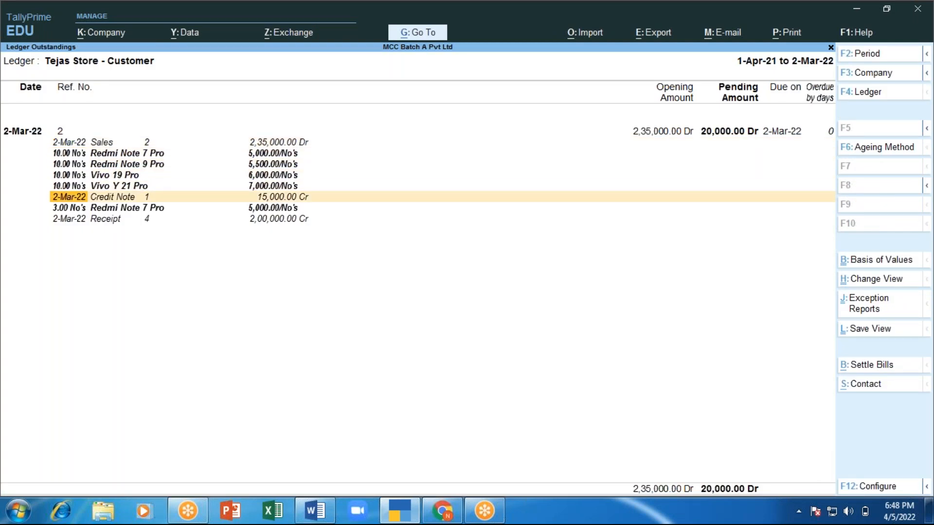
pyautogui.press('Return')
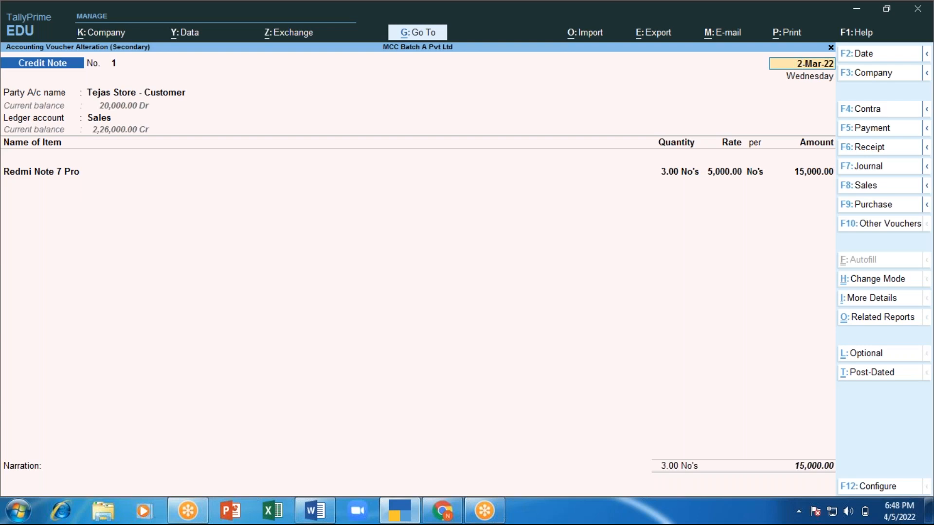
pyautogui.press('BackSpace')
pyautogui.press('Escape')
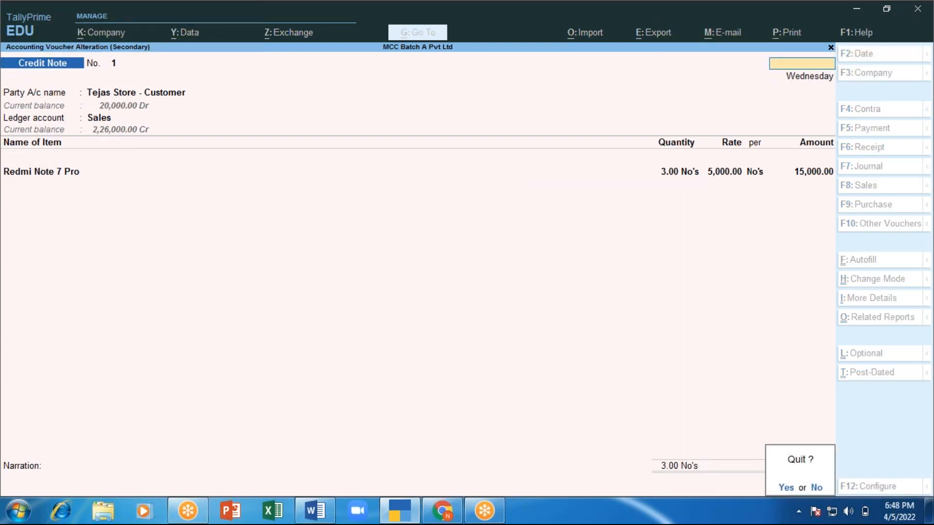
pyautogui.press('Return')
# Step: Open receipt voucher 4 from the bill 2 breakdown to review its bill reference, and quit it without saving
pyautogui.press('Down')
pyautogui.press('Down')
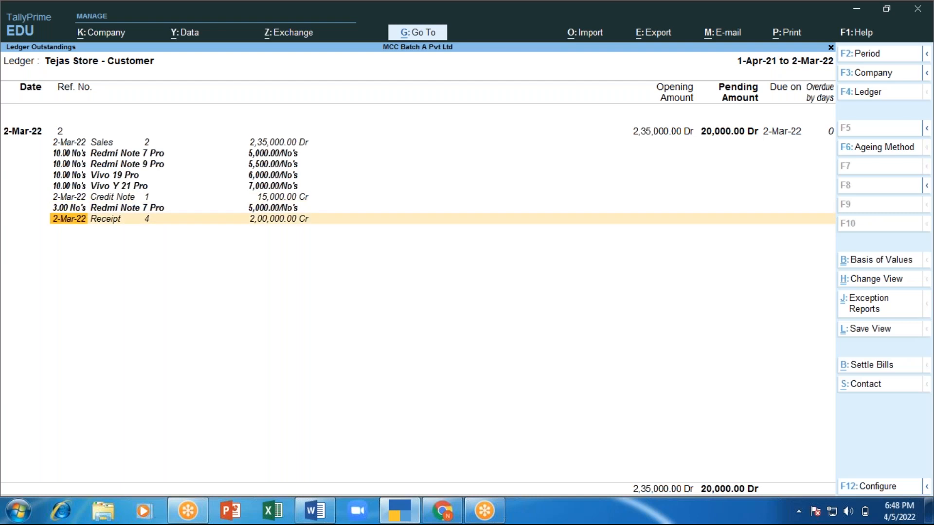
pyautogui.press('Return')
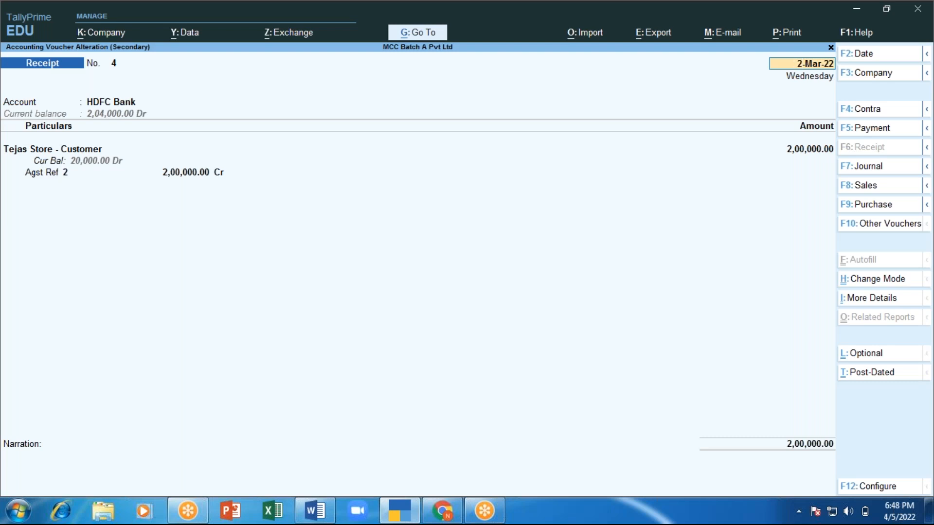
pyautogui.press('BackSpace')
pyautogui.press('Escape')
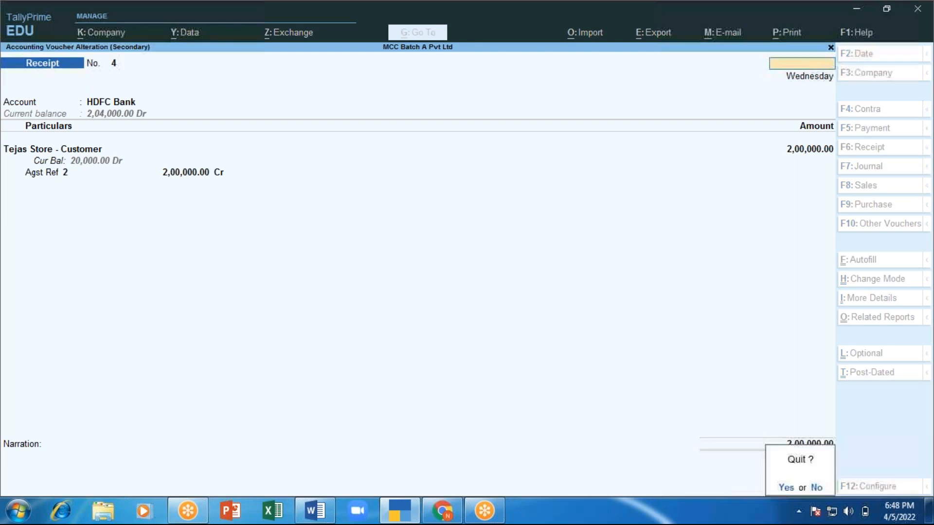
pyautogui.press('y')
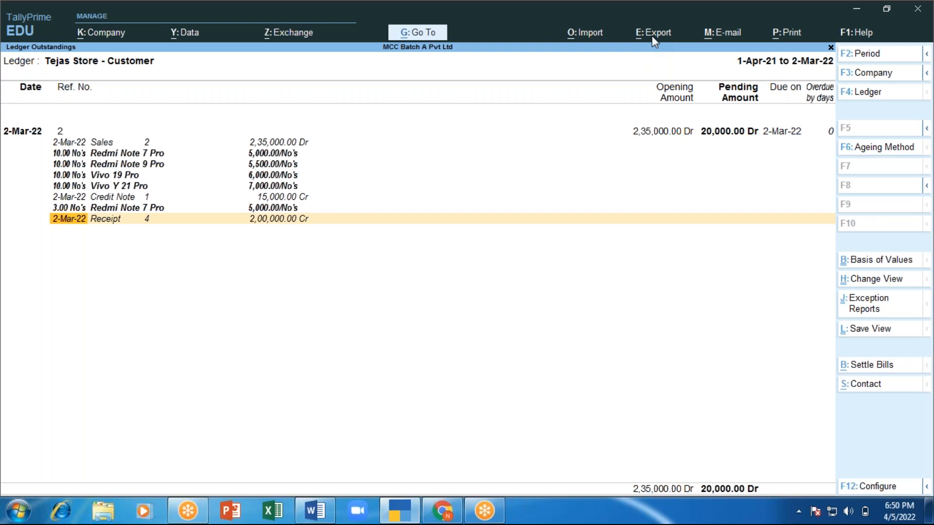
pyautogui.click(691, 24)
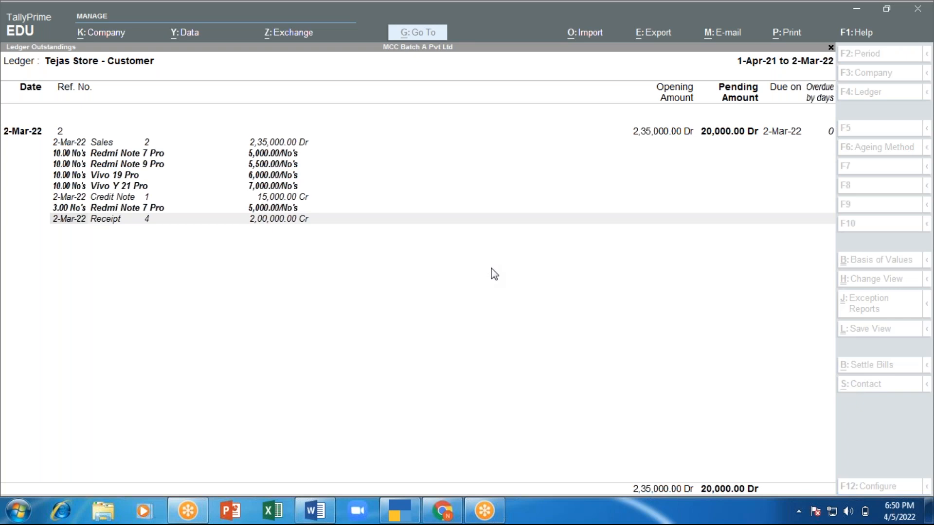
pyautogui.click(558, 279)
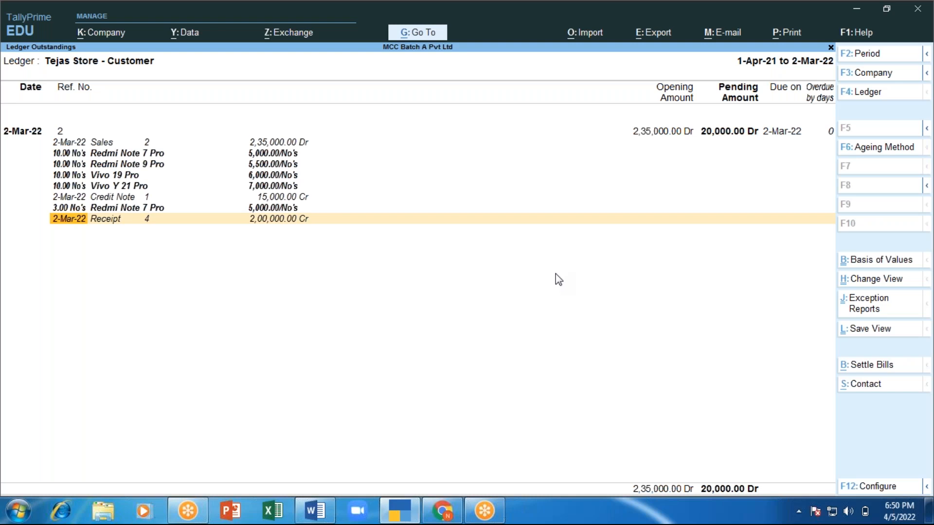
# Step: Leave the ledger outstandings report and open voucher entry for a new receipt
pyautogui.press('Escape')
pyautogui.press('Escape')
pyautogui.press('Escape')
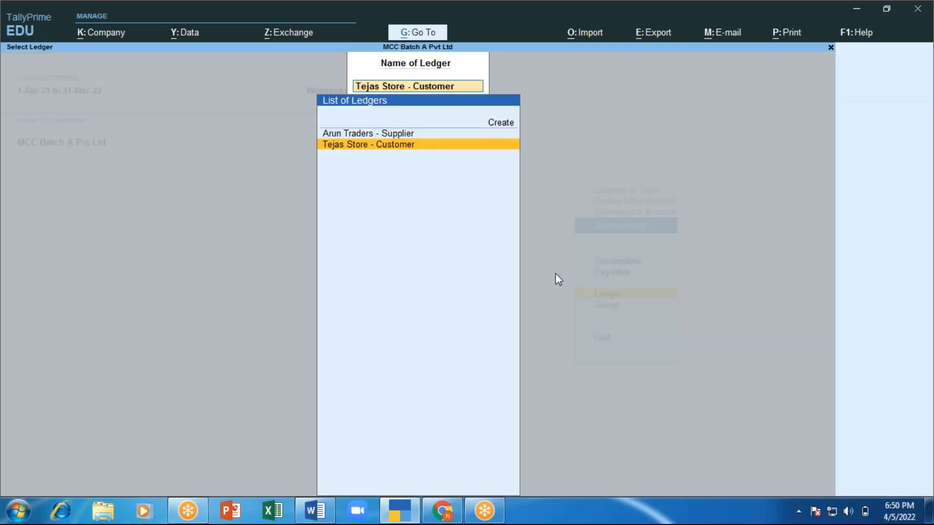
pyautogui.press('Escape')
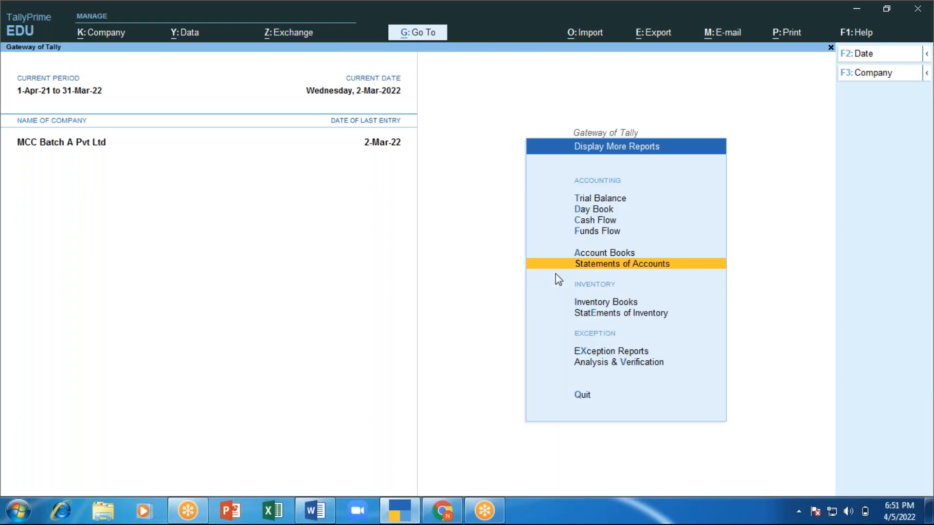
pyautogui.press('Escape')
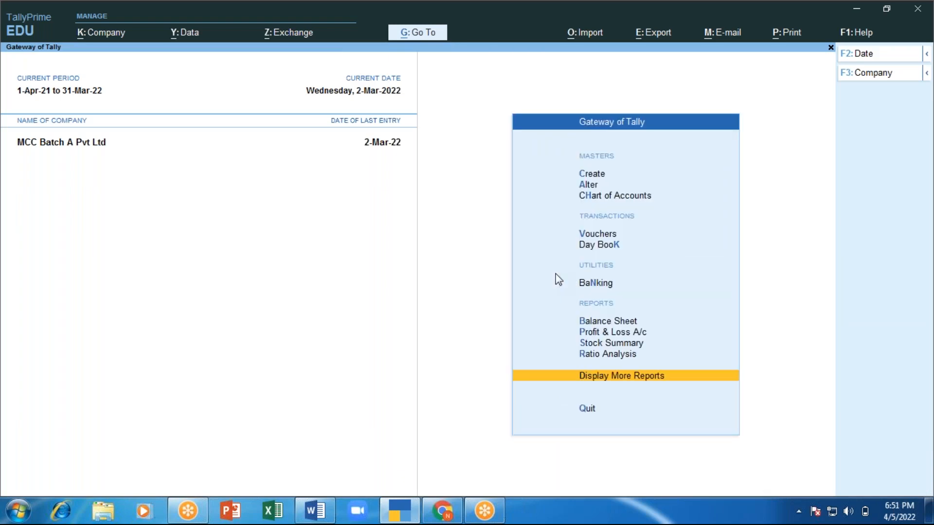
pyautogui.press('Up')
pyautogui.press('Up')
pyautogui.press('Up')
pyautogui.press('Up')
pyautogui.press('Up')
pyautogui.press('Up')
pyautogui.press('Up')
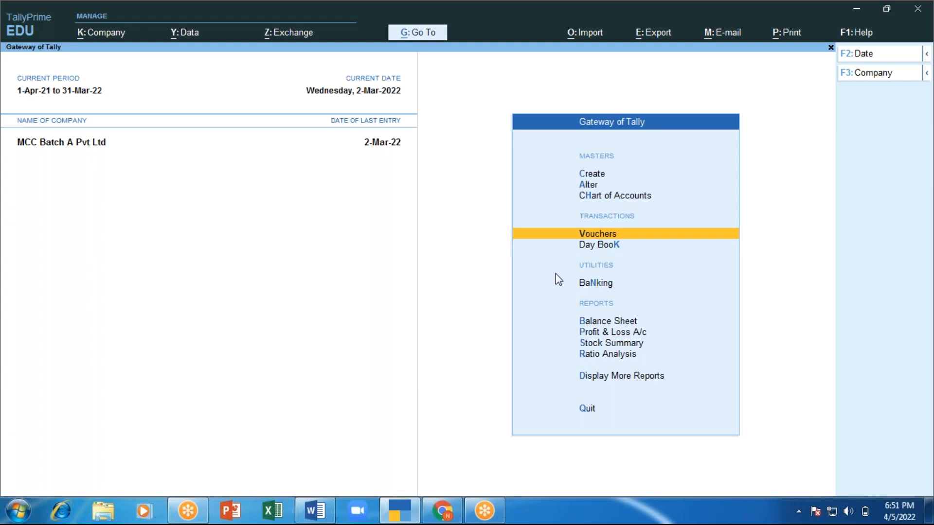
pyautogui.press('Return')
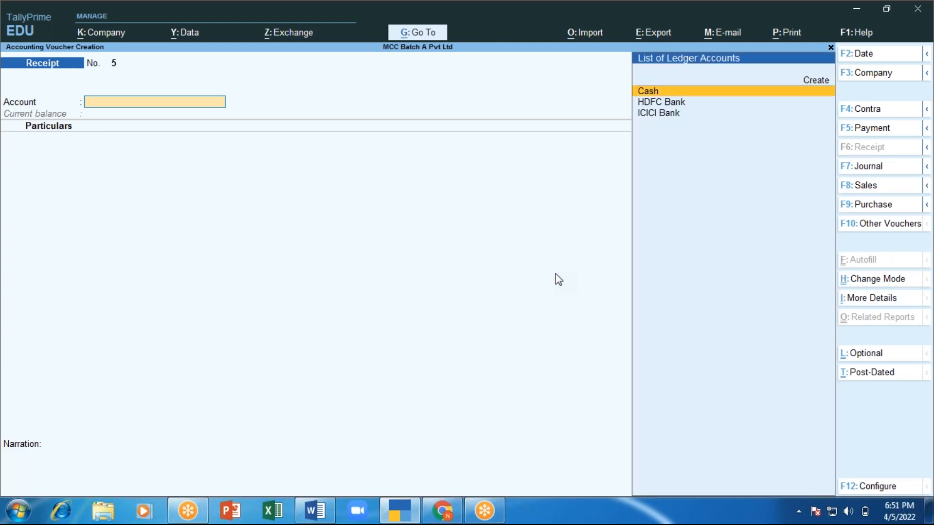
# Step: Select ICICI Bank as the receipt's account and credit Tejas Store - Customer with 25,000
pyautogui.press('Down')
pyautogui.press('Down')
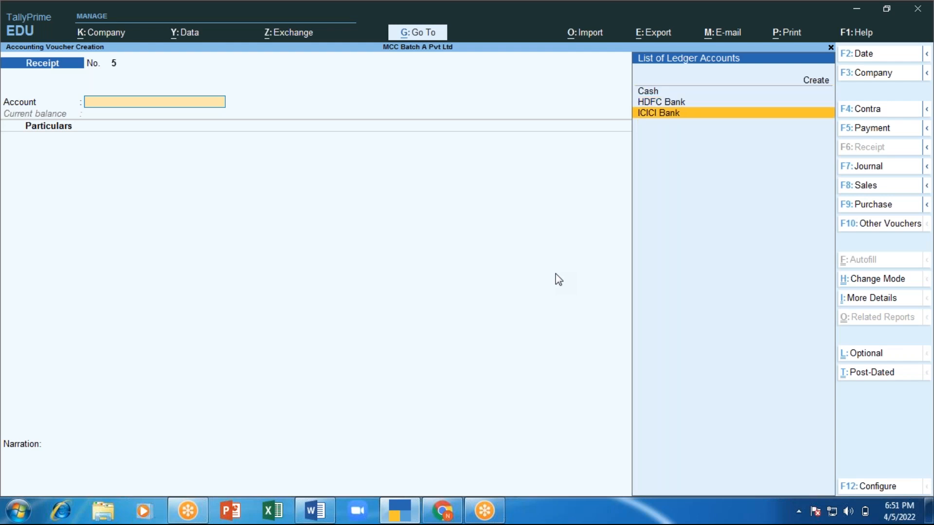
pyautogui.press('Return')
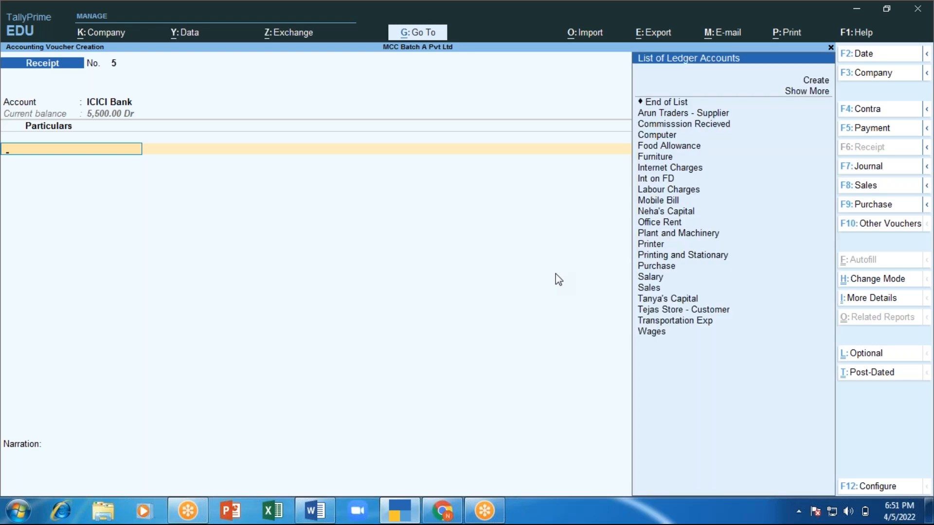
pyautogui.write('te')
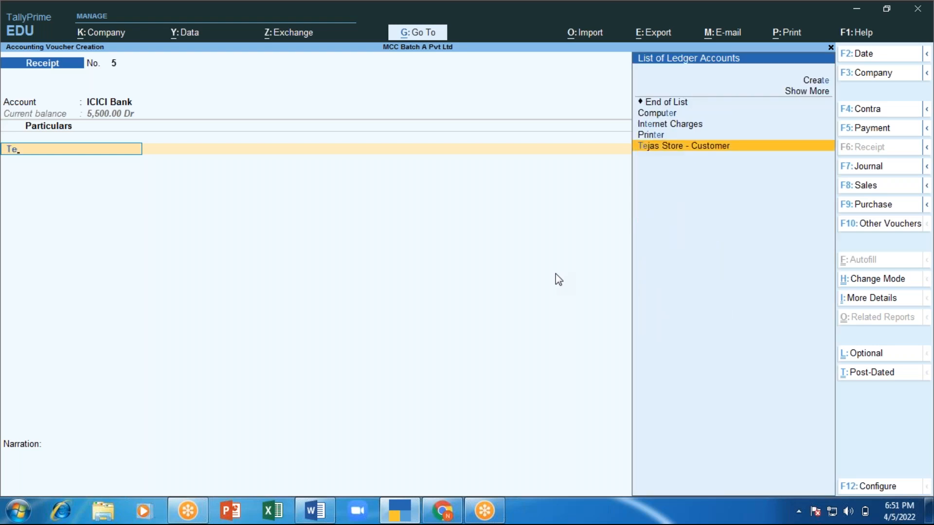
pyautogui.press('Return')
pyautogui.write('25000')
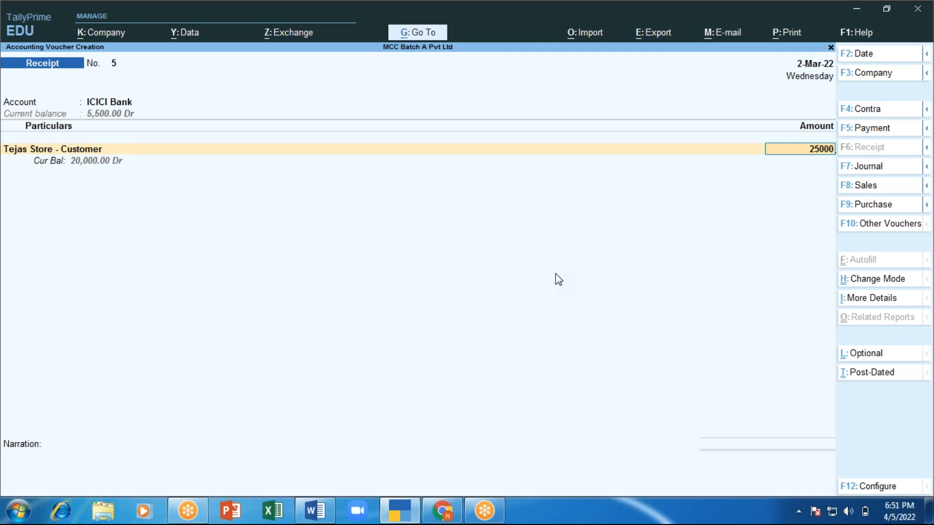
pyautogui.press('Return')
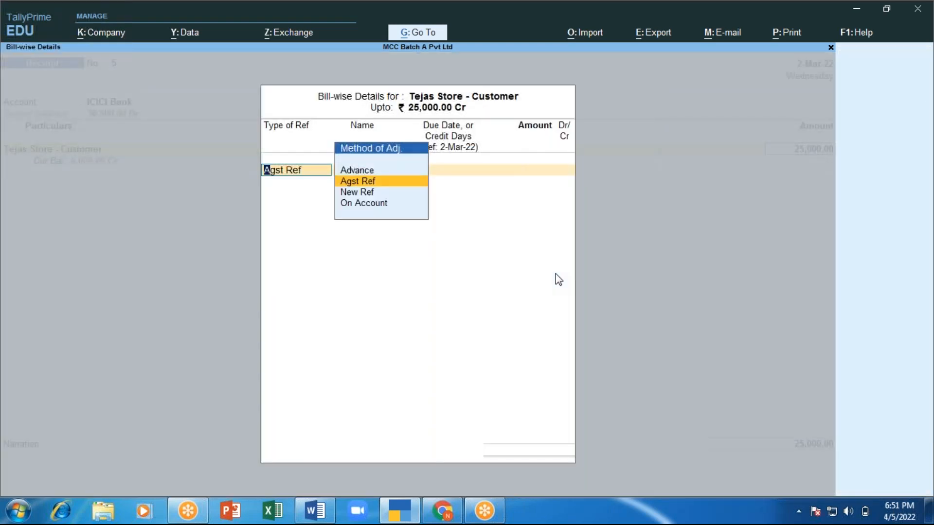
# Step: Record the full 25,000 in the bill-wise details as an Advance reference named Adv-R1
pyautogui.press('Up')
pyautogui.press('Return')
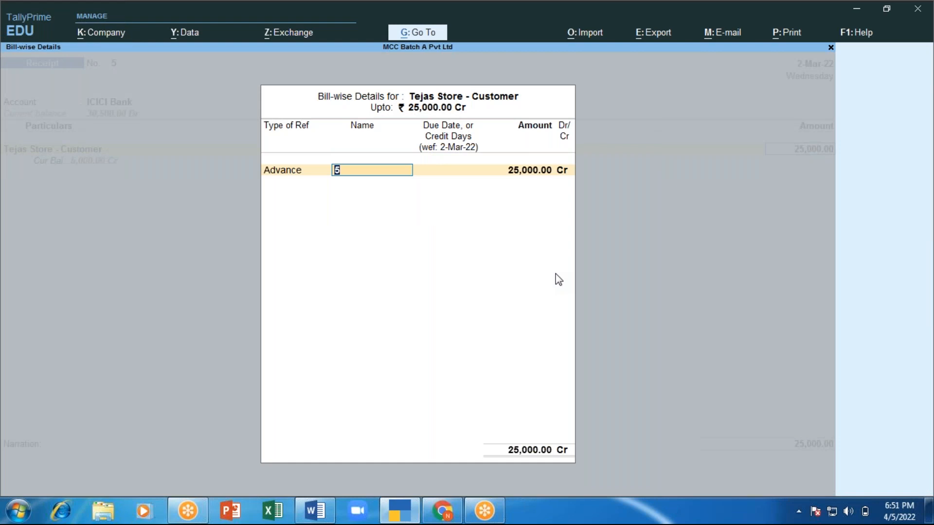
pyautogui.write('Adv-R')
pyautogui.press('Return')
pyautogui.press('Return')
pyautogui.press('Return')
pyautogui.press('Return')
pyautogui.press('Return')
pyautogui.press('Return')
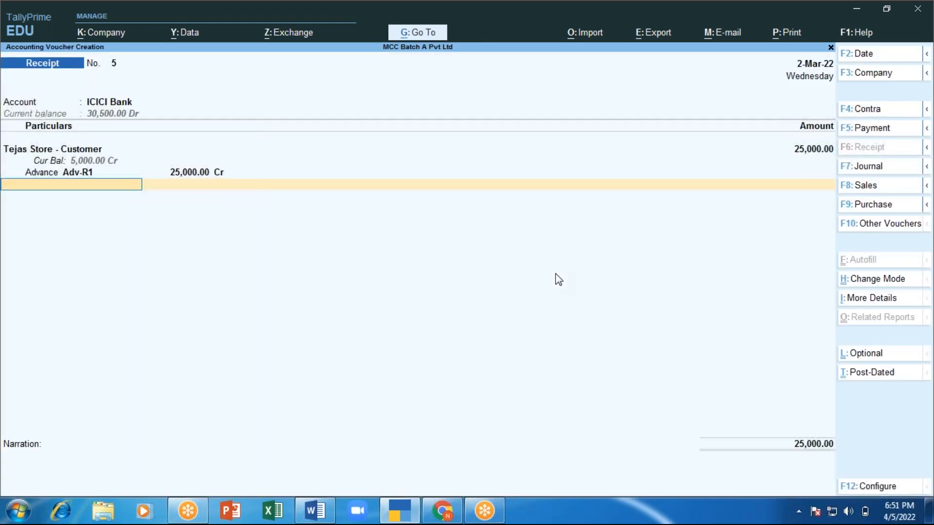
# Step: Allocate the bank amount as Cheque/DD number 104050 dated 2-Mar-22 without a bank name, then save the receipt with a blank narration
pyautogui.press('Return')
pyautogui.press('BackSpace')
pyautogui.press('BackSpace')
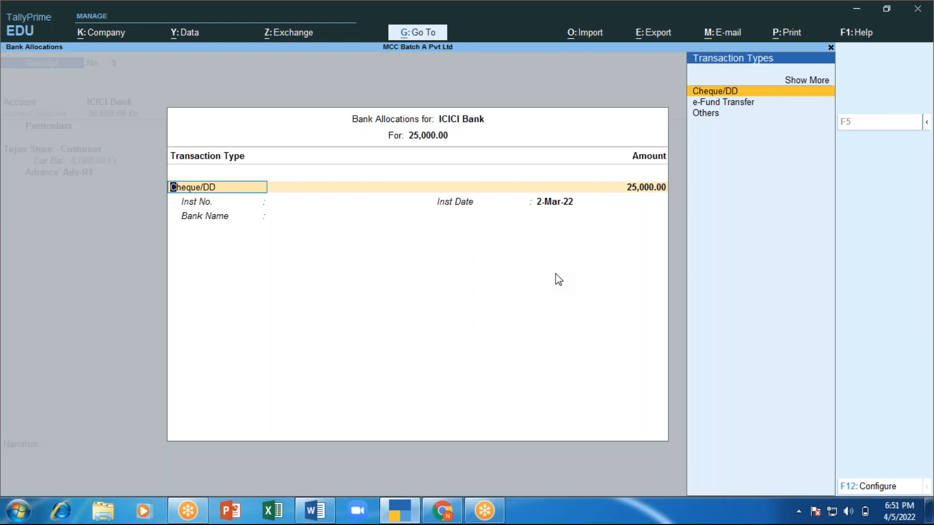
pyautogui.press('Down')
pyautogui.press('Up')
pyautogui.press('Return')
pyautogui.press('Return')
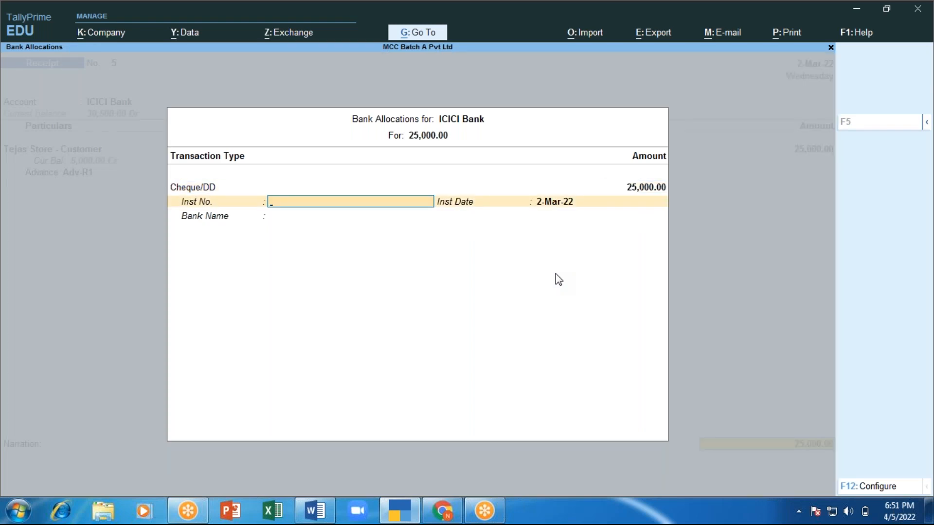
pyautogui.write('104050')
pyautogui.press('Return')
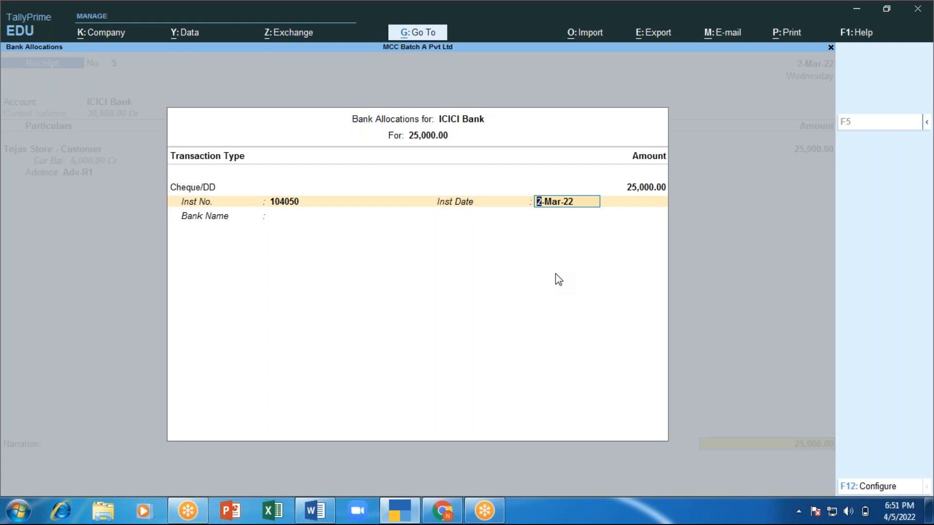
pyautogui.press('Return')
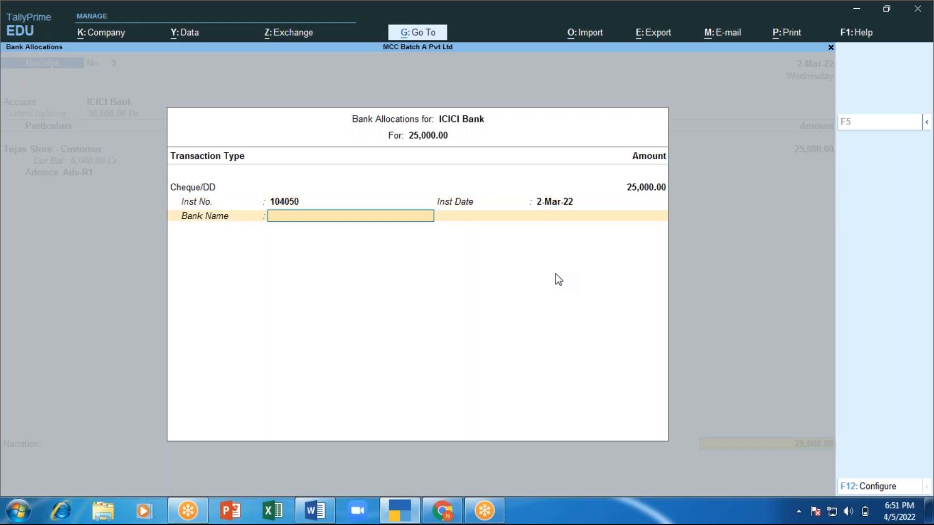
pyautogui.press('Return')
pyautogui.press('Return')
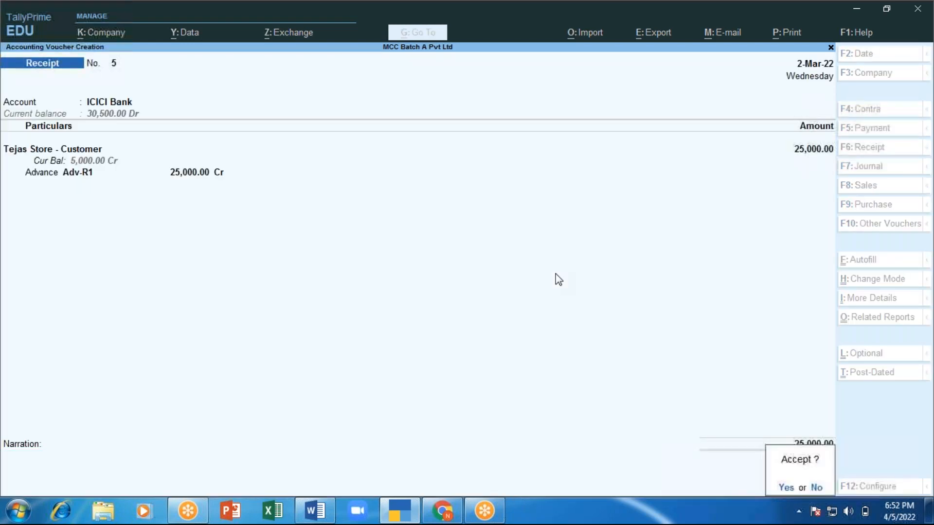
pyautogui.press('Return')
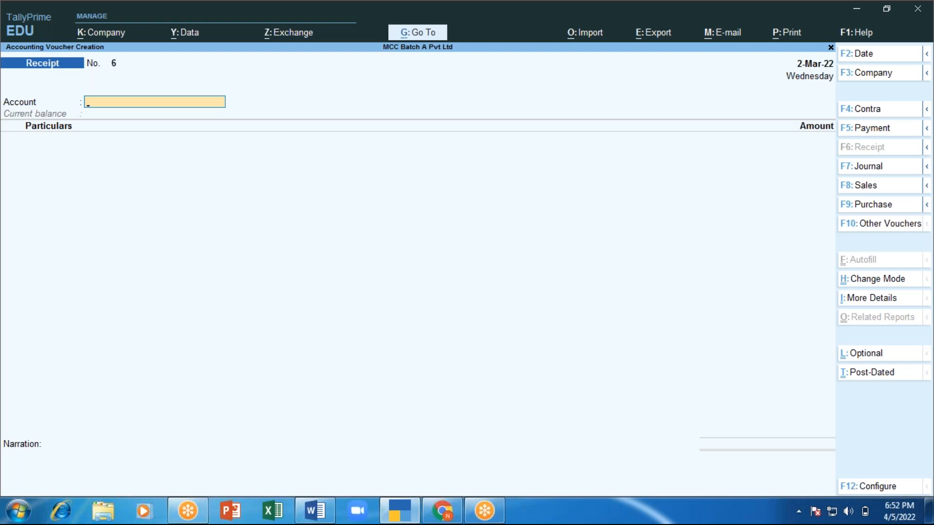
# Step: Quit voucher entry and reopen the ledger outstandings report for Tejas Store - Customer to check the Adv-R1 advance
pyautogui.press('Escape')
pyautogui.press('Return')
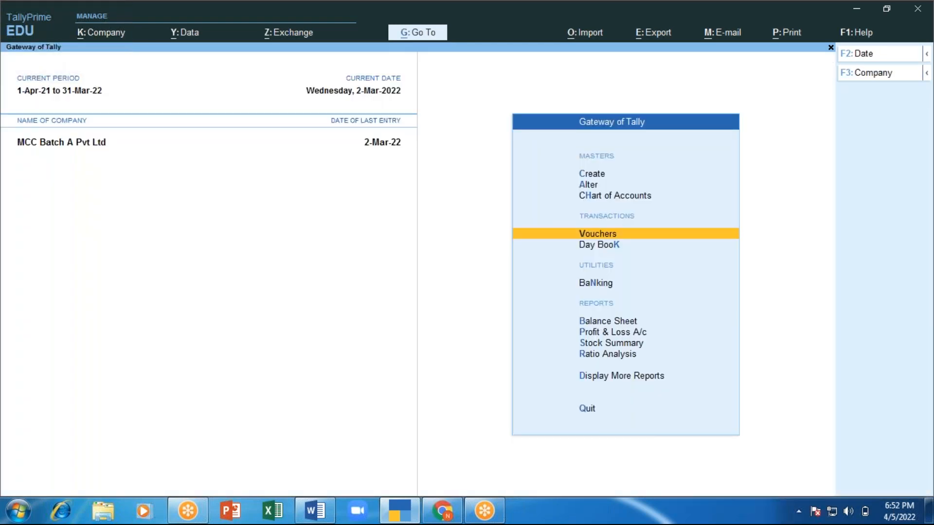
pyautogui.press('d')
pyautogui.press('Down')
pyautogui.press('Down')
pyautogui.press('Down')
pyautogui.press('Down')
pyautogui.press('Down')
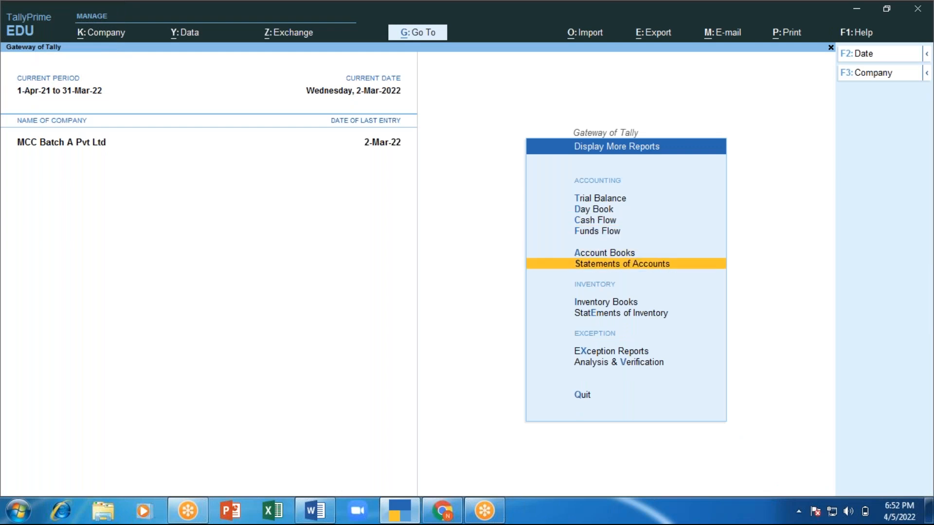
pyautogui.press('Return')
pyautogui.press('Return')
pyautogui.press('Down')
pyautogui.press('Down')
pyautogui.press('Return')
pyautogui.press('Down')
pyautogui.press('Return')
pyautogui.press('Down')
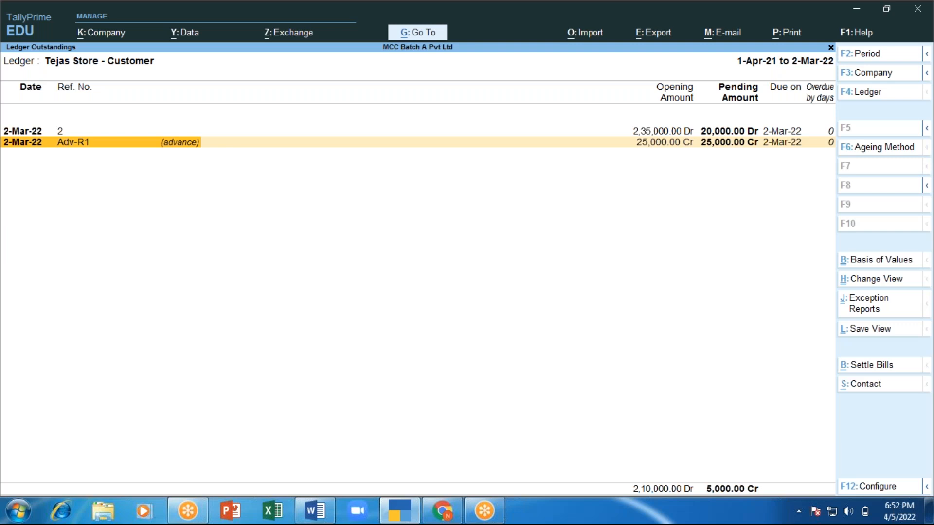
# Step: Leave the outstandings report and start a new Sales voucher with blank reference number and reference date
pyautogui.press('Escape')
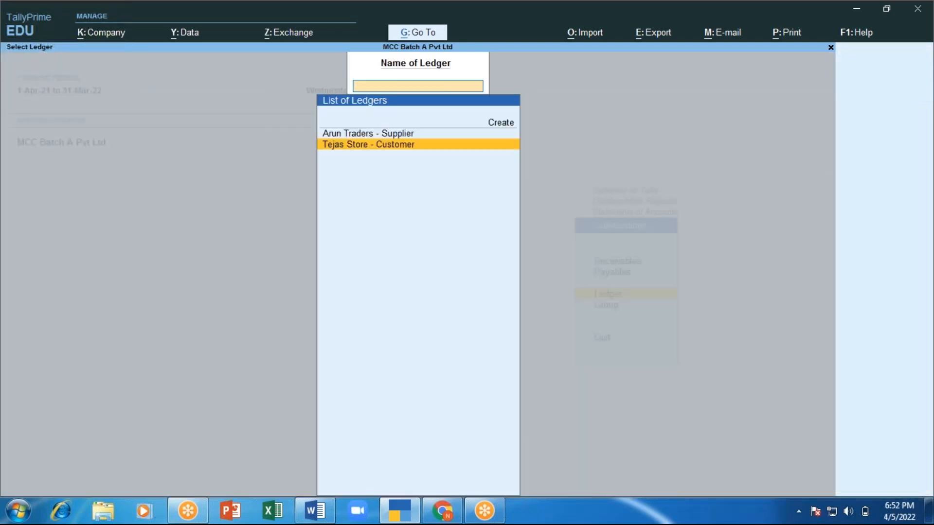
pyautogui.press('Escape')
pyautogui.press('Escape')
pyautogui.press('Escape')
pyautogui.press('Escape')
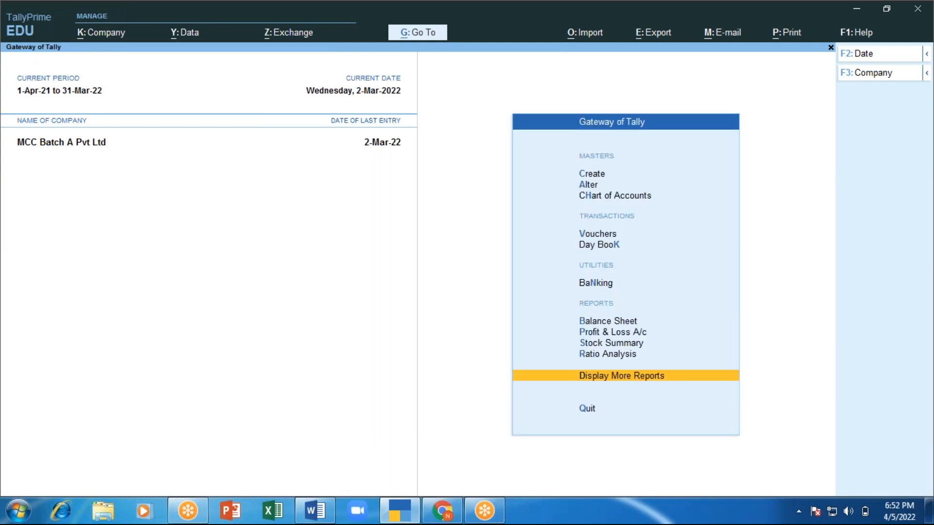
pyautogui.press('Escape')
pyautogui.press('Escape')
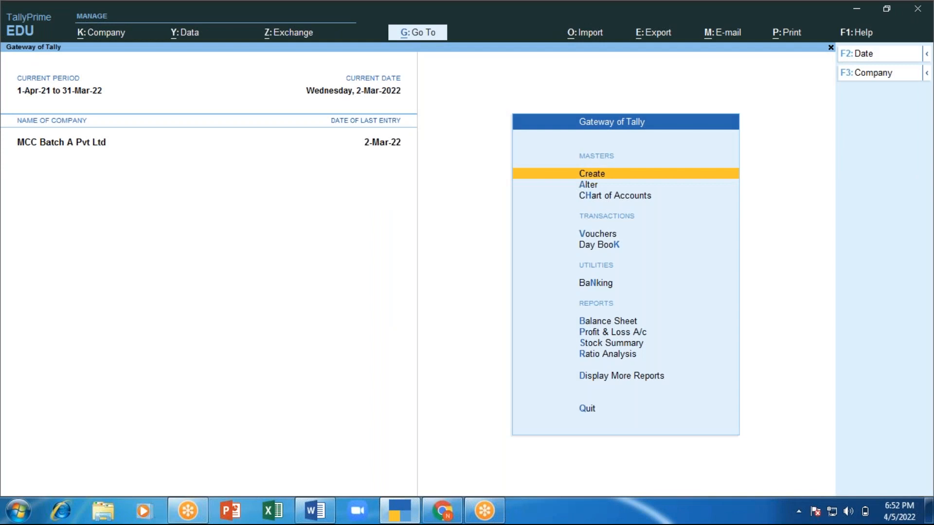
pyautogui.press('v')
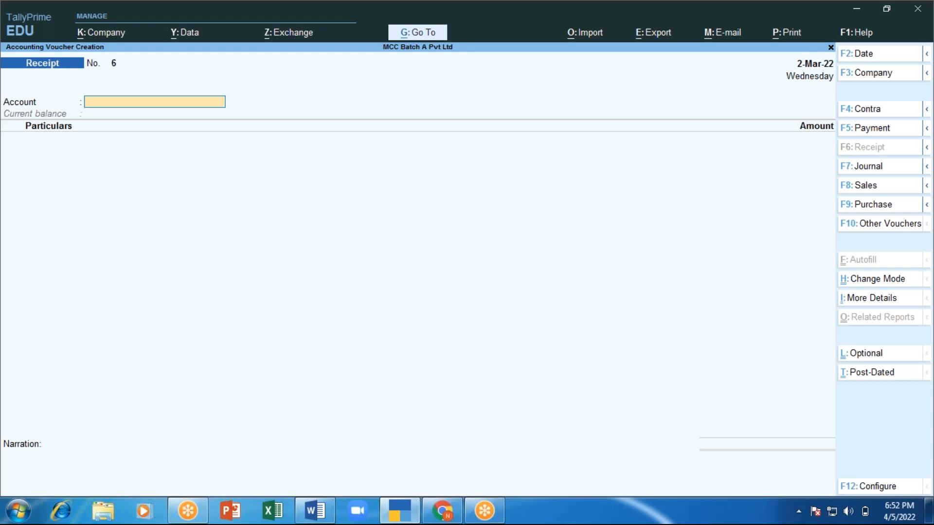
pyautogui.press('F8')
pyautogui.press('Return')
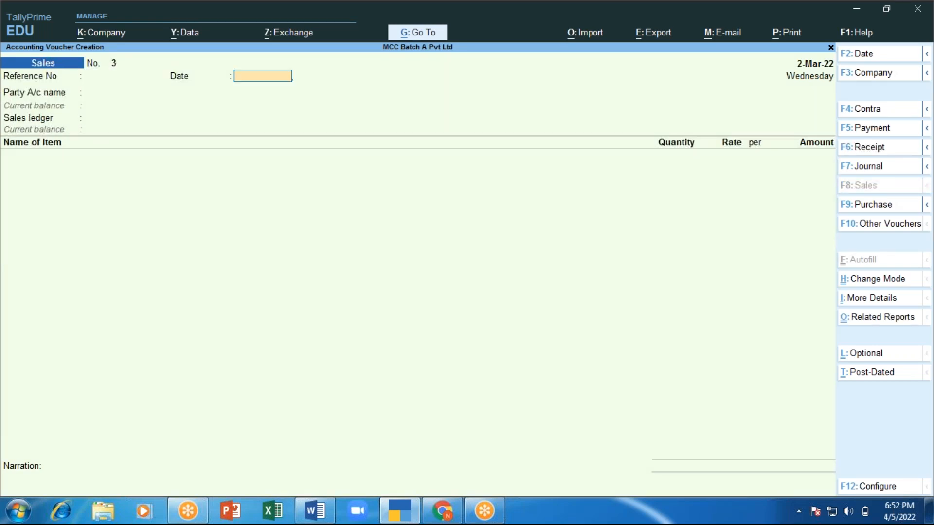
pyautogui.press('Return')
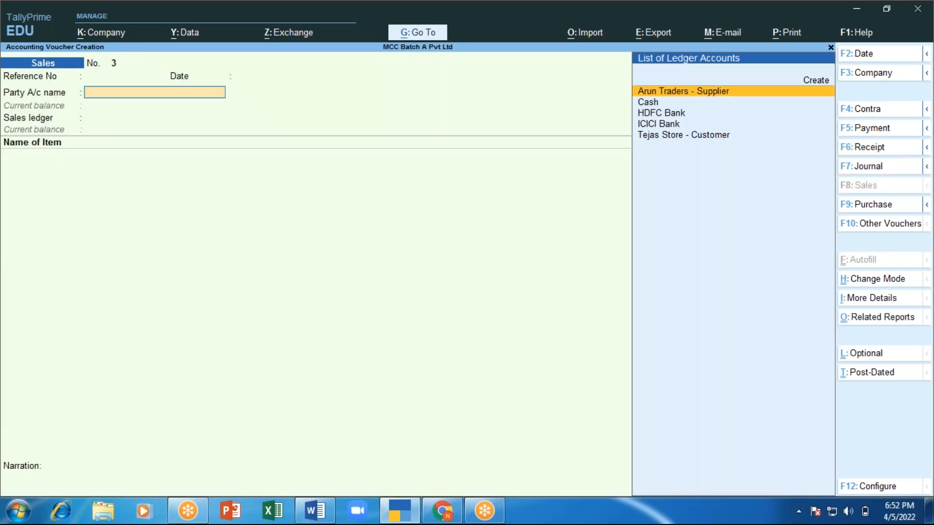
# Step: Select Tejas Store - Customer as the party, accept its default dispatch and party details, and use the Sales ledger
pyautogui.press('Down')
pyautogui.press('Down')
pyautogui.press('Down')
pyautogui.press('Down')
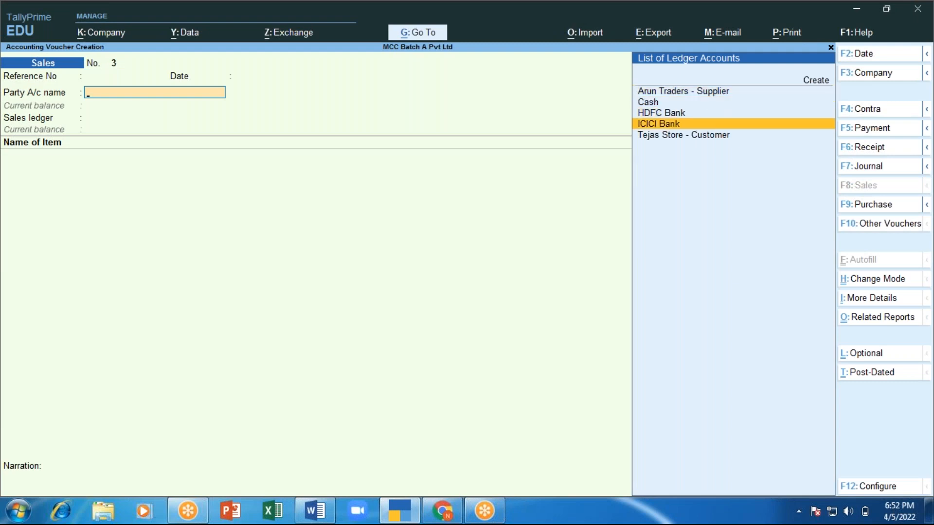
pyautogui.press('Return')
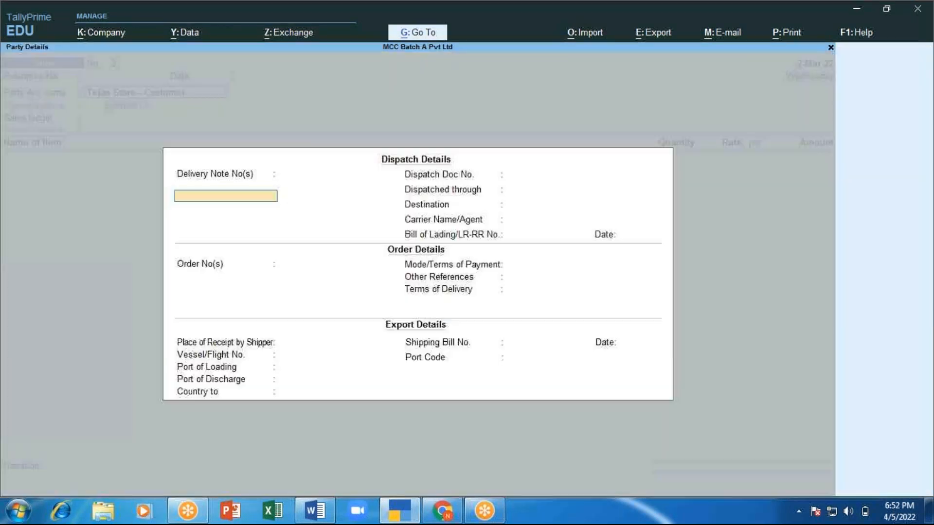
pyautogui.hotkey('ctrl', 'a')
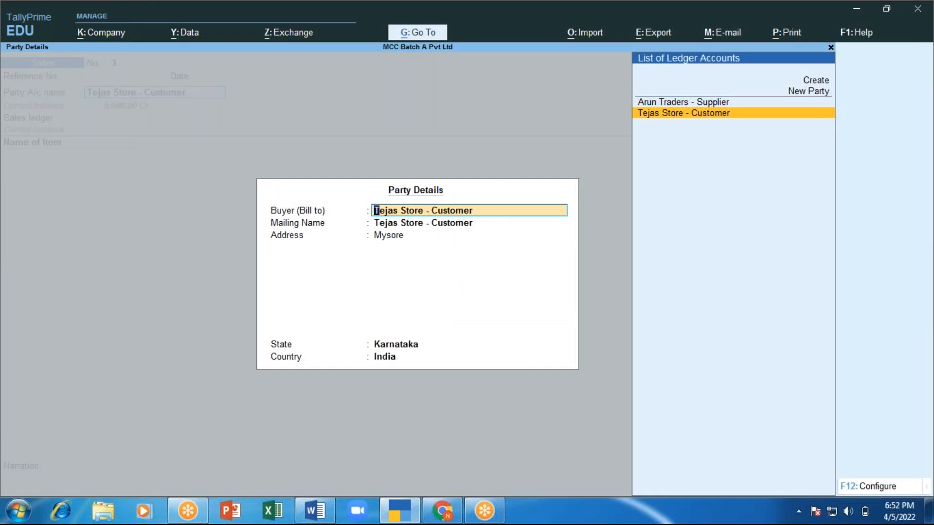
pyautogui.hotkey('ctrl', 'a')
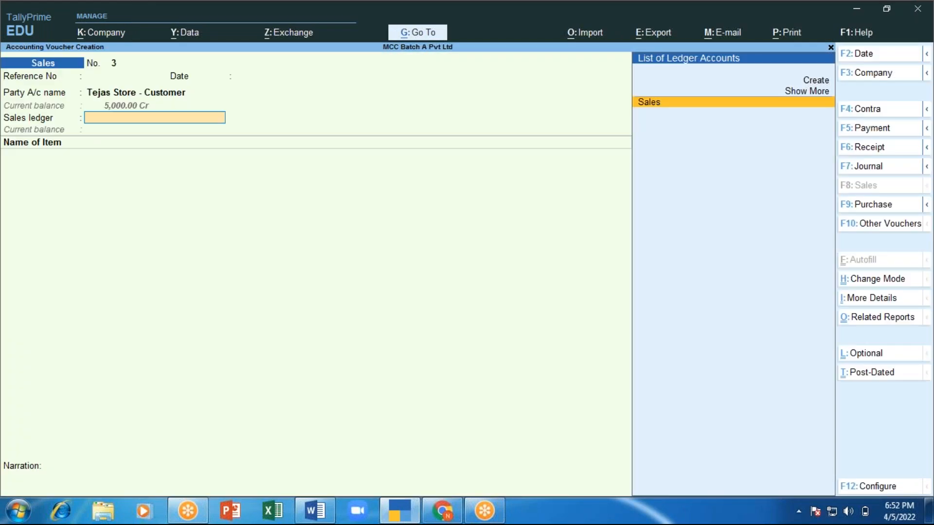
pyautogui.press('Return')
# Step: Add Samsumg 43" LED TV to the sales voucher, allocating 15 No's from Godown A
pyautogui.press('Down')
pyautogui.press('Down')
pyautogui.press('Down')
pyautogui.press('Down')
pyautogui.press('Down')
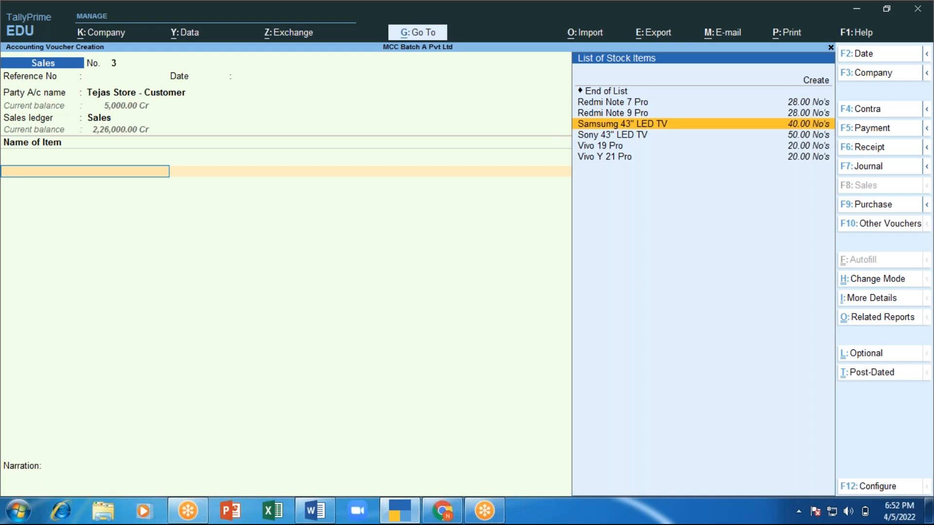
pyautogui.press('Return')
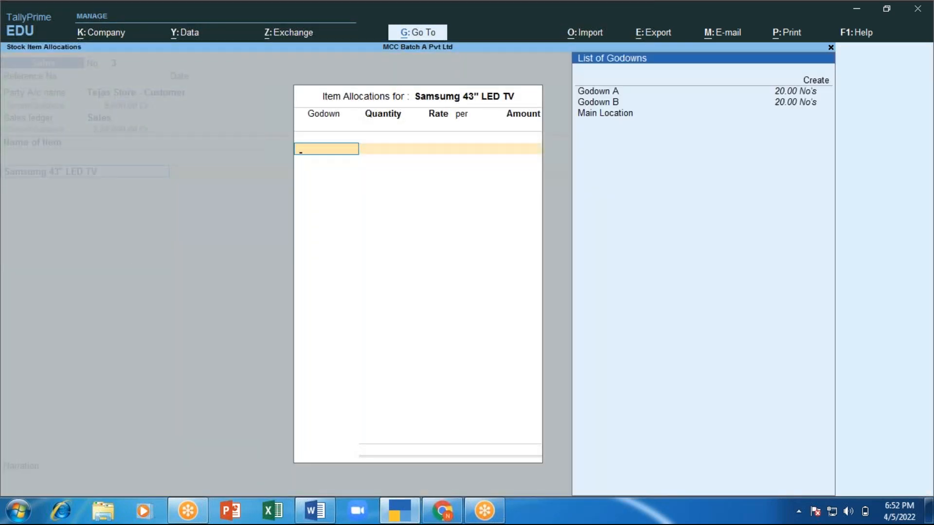
pyautogui.press('Down')
pyautogui.press('Down')
pyautogui.press('Up')
pyautogui.press('Return')
pyautogui.write('15')
pyautogui.press('Return')
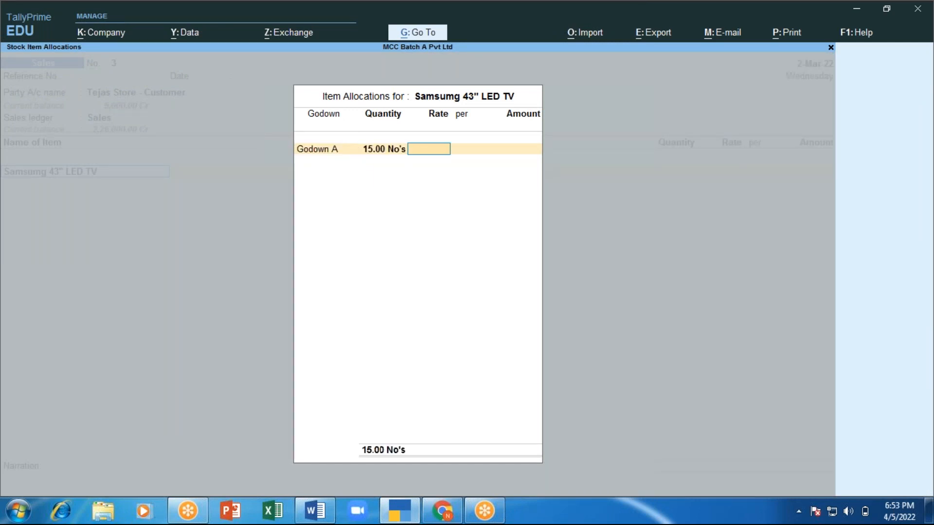
# Step: Set the Samsumg 43" LED TV rate to 10,000 and finish its item allocation
pyautogui.write('10000')
pyautogui.press('Return')
pyautogui.press('Return')
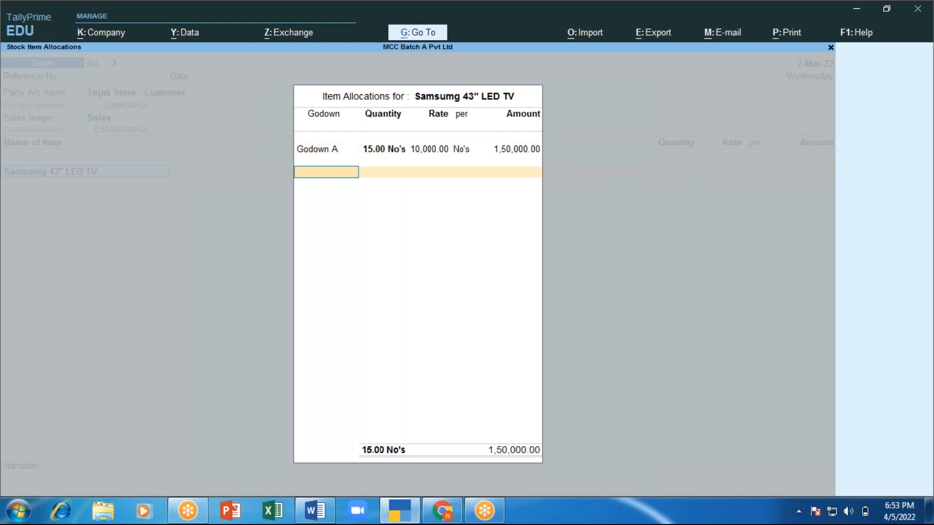
pyautogui.press('Return')
pyautogui.press('Return')
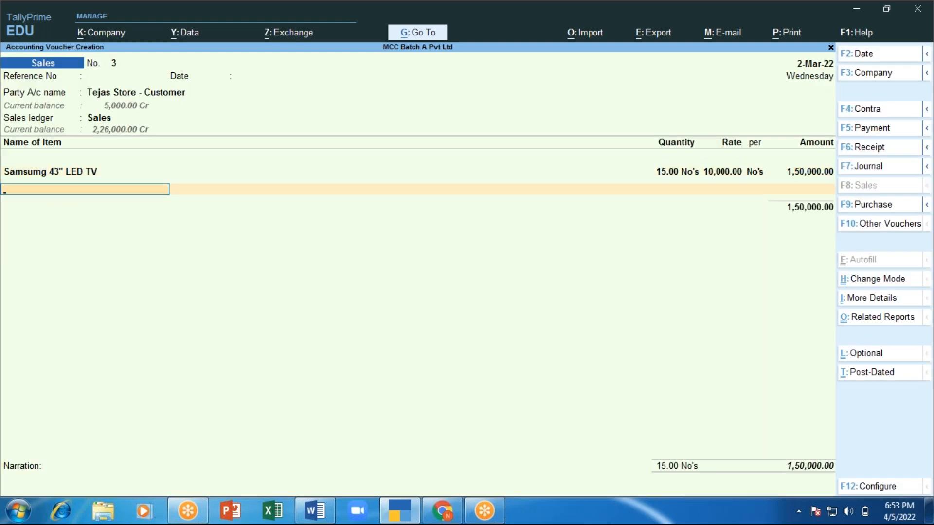
# Step: Add Sony 43" LED TV as the second item, allocating 5 No's from Godown A
pyautogui.press('Down')
pyautogui.press('Down')
pyautogui.press('Down')
pyautogui.press('Down')
pyautogui.press('Down')
pyautogui.press('Down')
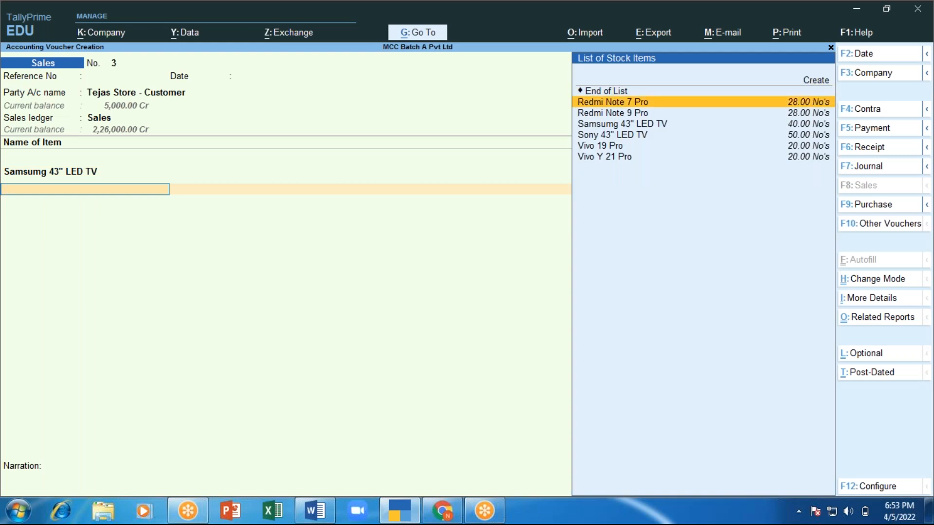
pyautogui.press('Return')
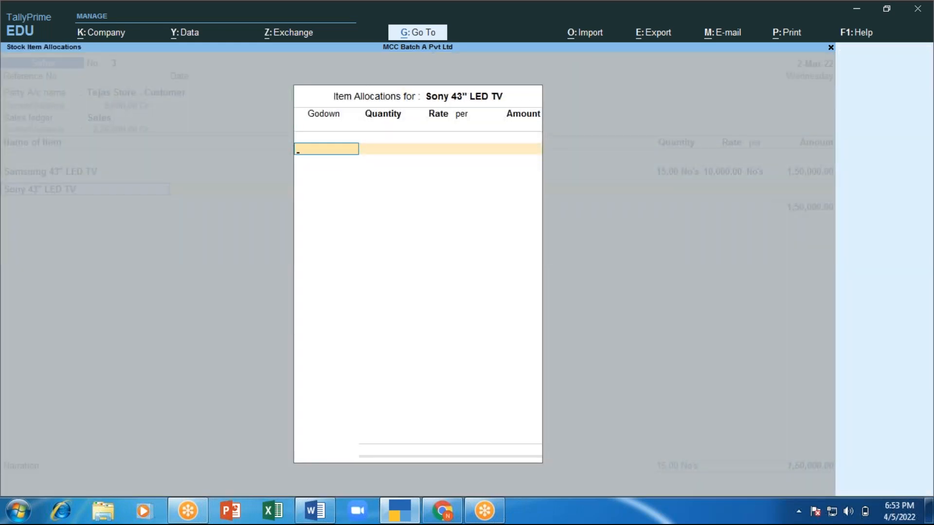
pyautogui.press('Down')
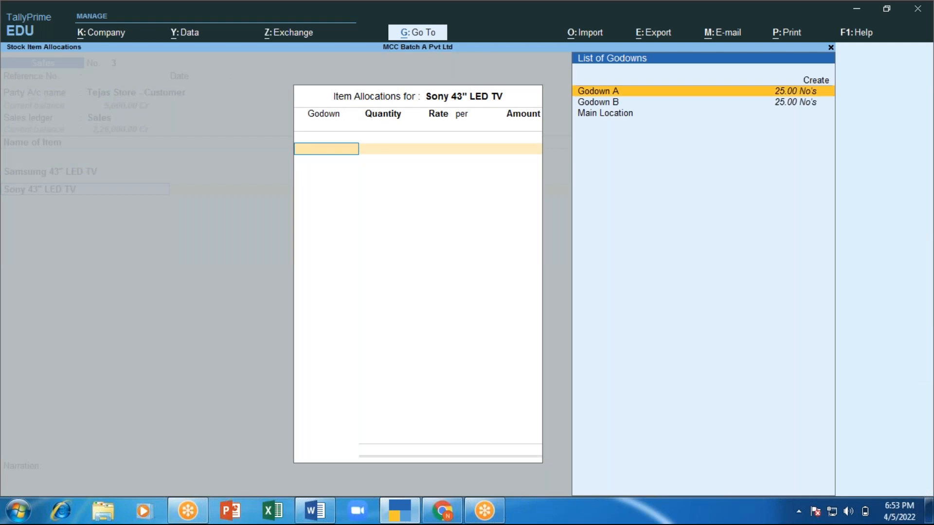
pyautogui.press('Return')
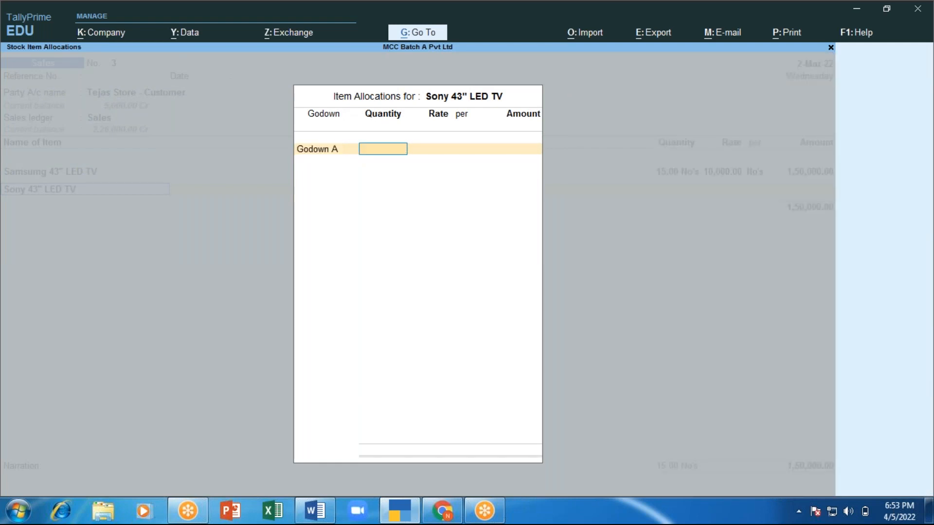
pyautogui.write('5')
pyautogui.press('Return')
# Step: Set the Sony 43" LED TV rate to 11,000 and finish its item allocation
pyautogui.write('1000')
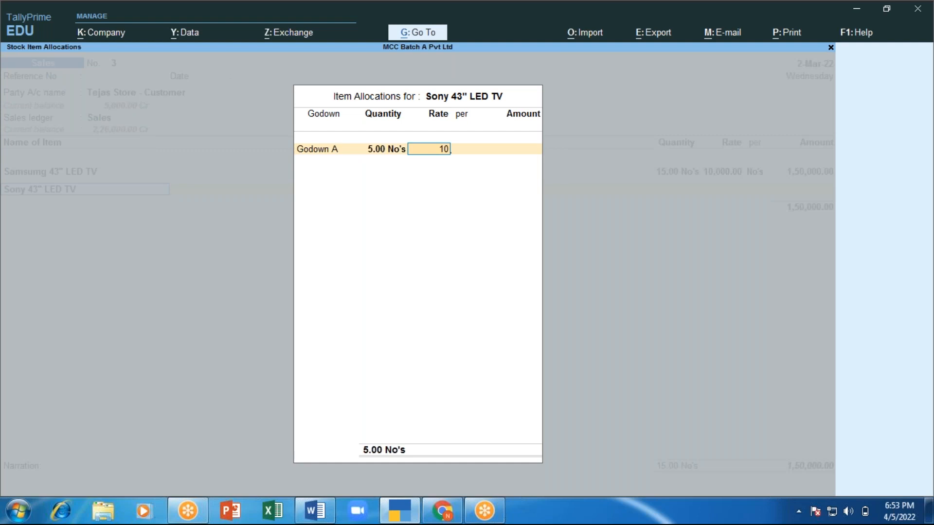
pyautogui.press('BackSpace')
pyautogui.press('BackSpace')
pyautogui.press('BackSpace')
pyautogui.write('1,000')
pyautogui.press('Return')
pyautogui.press('Return')
pyautogui.press('Return')
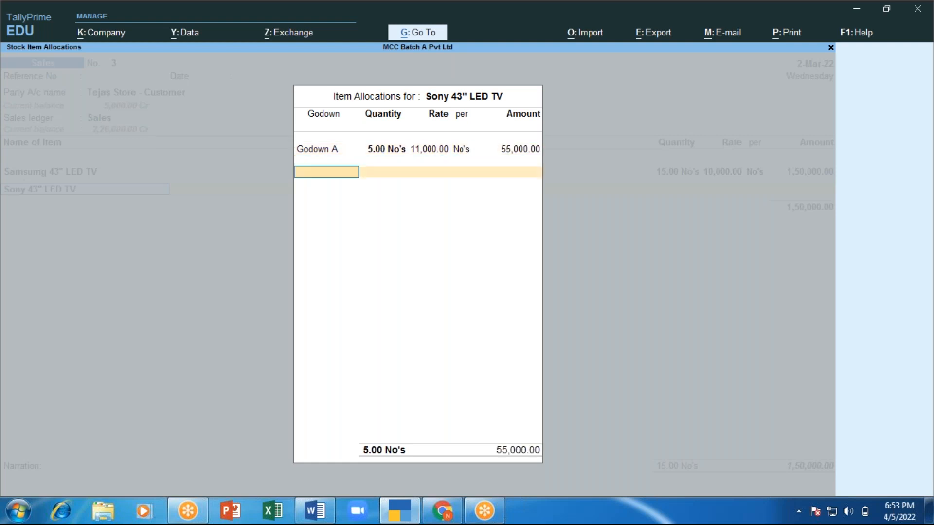
pyautogui.press('Return')
pyautogui.press('Return')
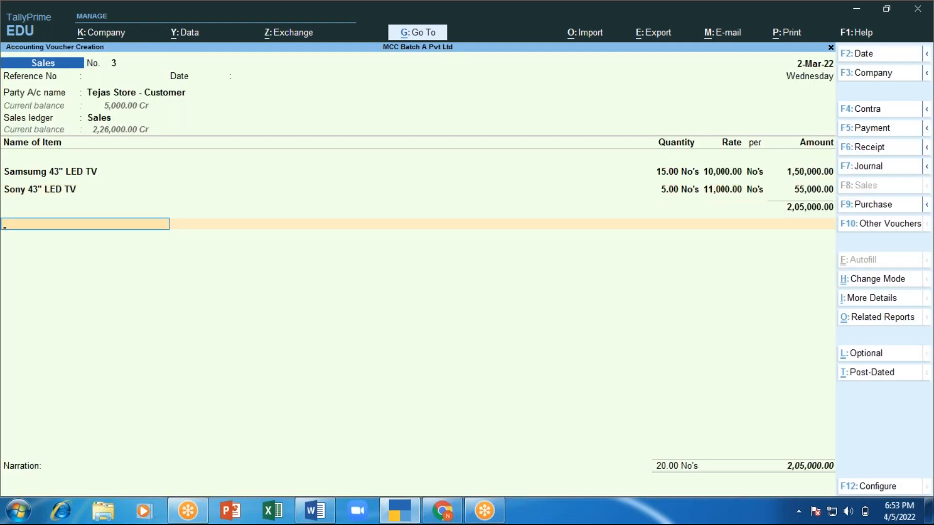
# Step: End the item list and set the bill-wise reference type for Tejas Store - Customer to Agst Ref
pyautogui.press('Return')
pyautogui.press('Return')
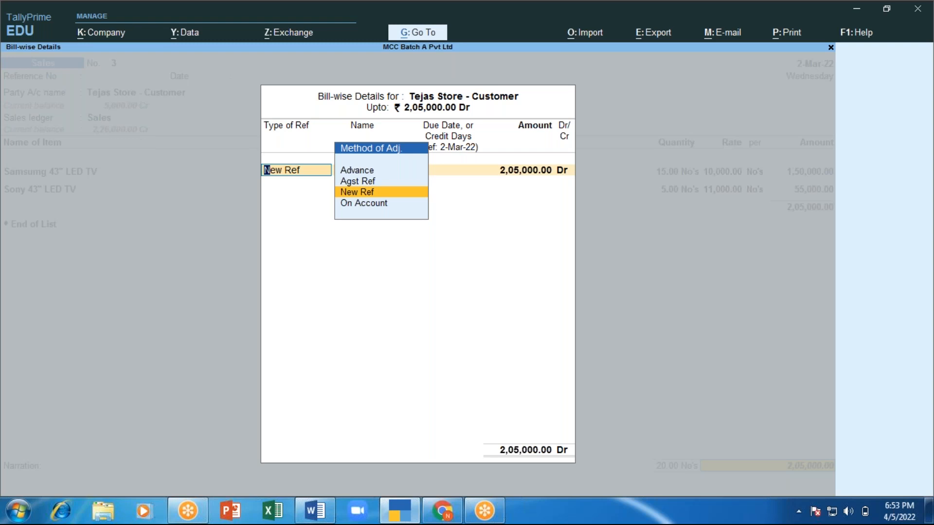
pyautogui.press('Up')
pyautogui.press('Up')
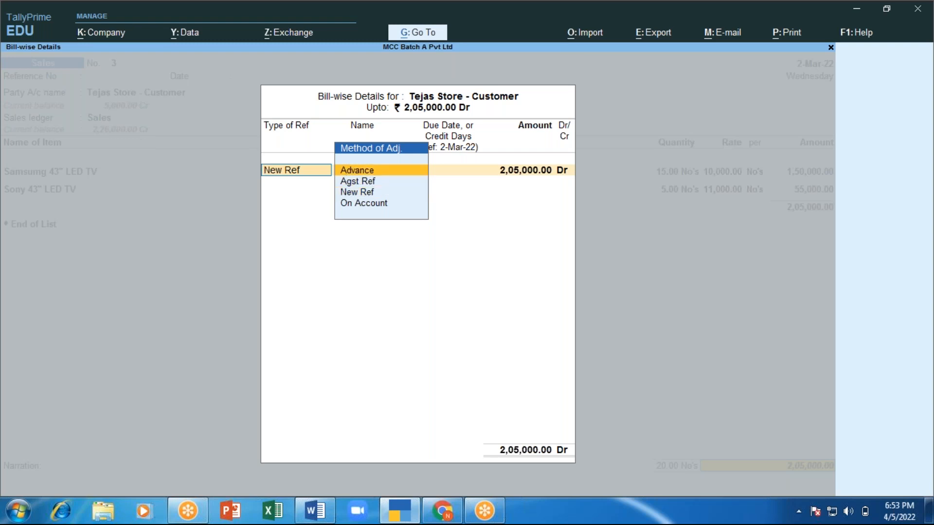
pyautogui.press('Down')
pyautogui.press('Down')
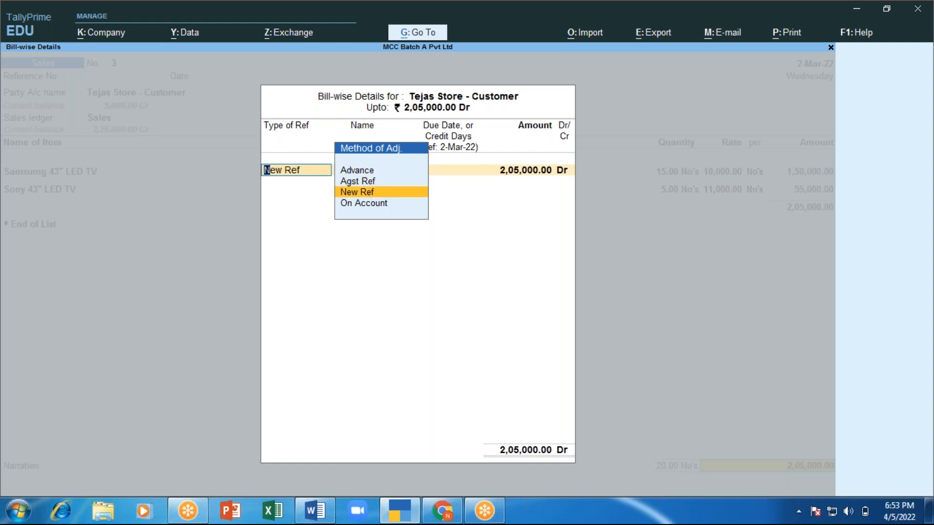
pyautogui.press('Up')
pyautogui.press('Return')
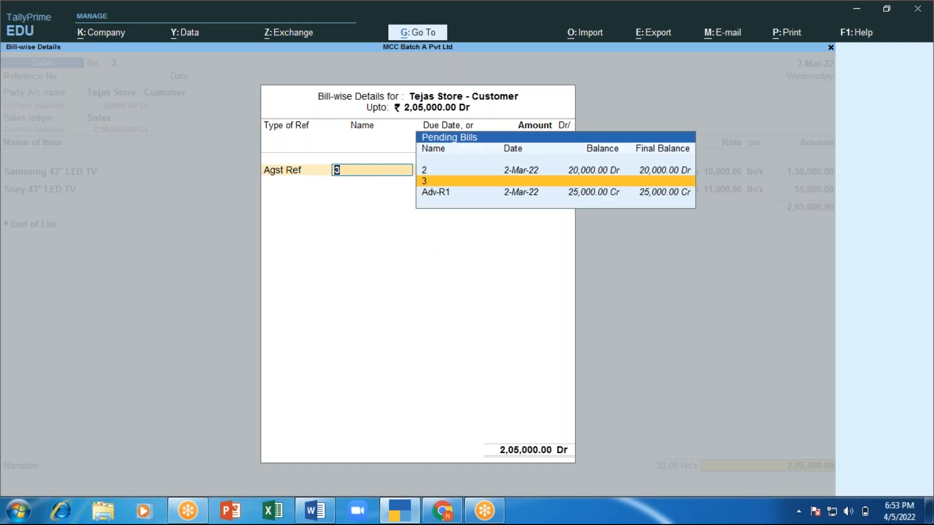
# Step: Adjust the full 2,05,000 against the pending advance Adv-R1, then save the sales voucher with a blank narration
pyautogui.press('Down')
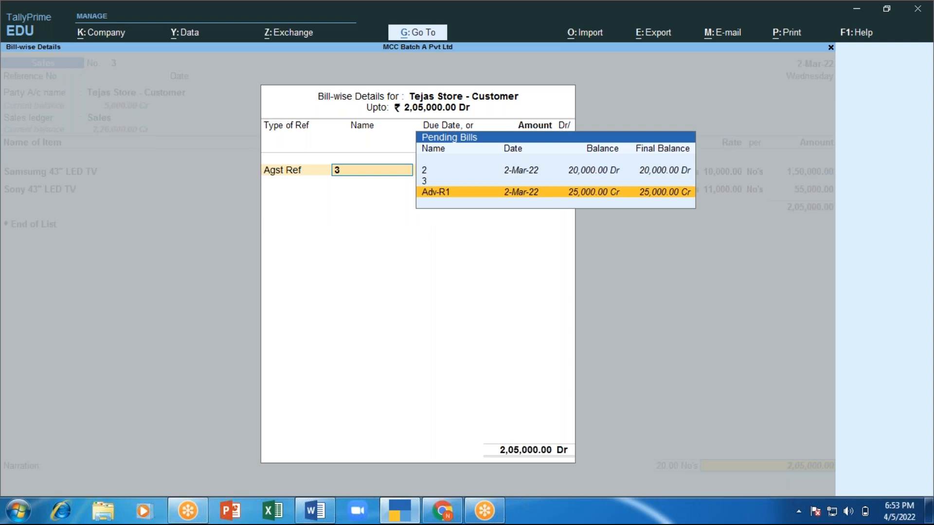
pyautogui.press('Return')
pyautogui.press('Return')
pyautogui.press('Return')
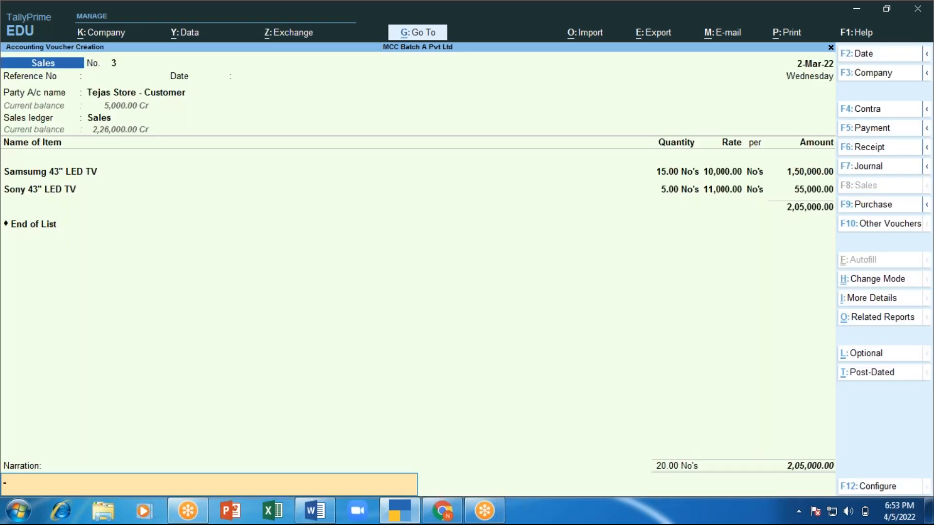
pyautogui.press('Return')
pyautogui.press('Return')
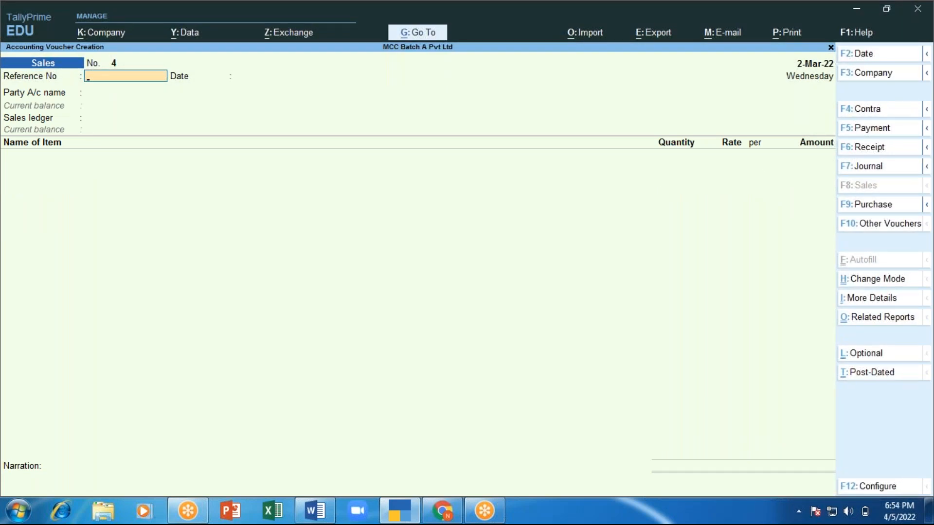
# Step: Quit voucher entry, reopen the ledger outstandings report for Tejas Store - Customer and expand the details of the Adv-R1 bill
pyautogui.press('Escape')
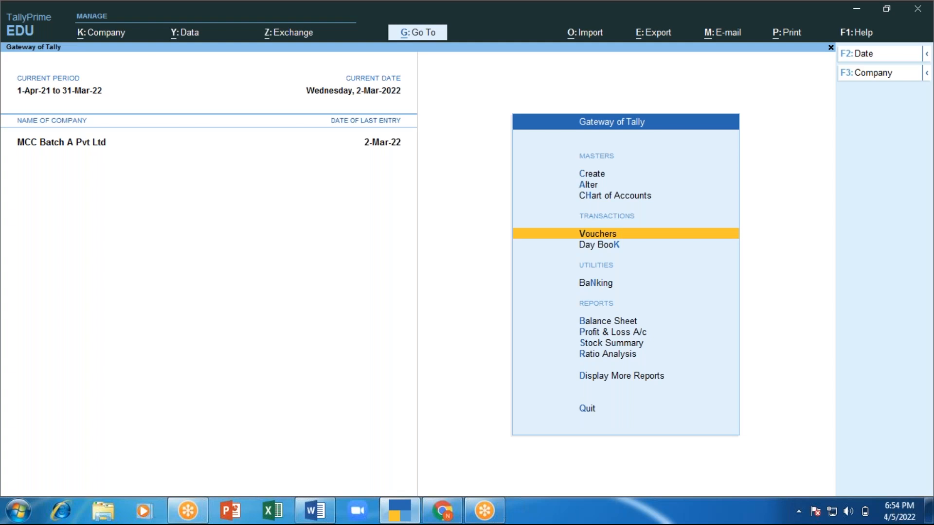
pyautogui.press('d')
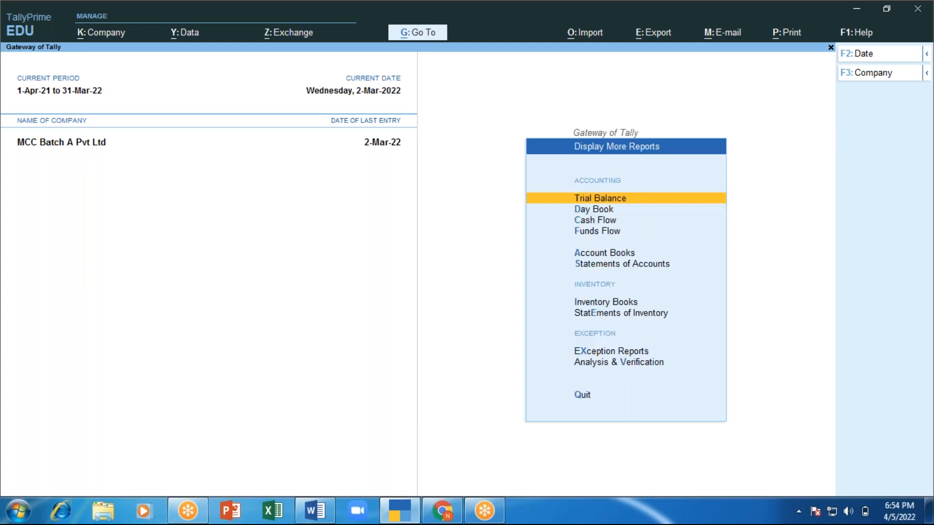
pyautogui.press('Down')
pyautogui.press('Down')
pyautogui.press('Down')
pyautogui.press('Down')
pyautogui.press('Down')
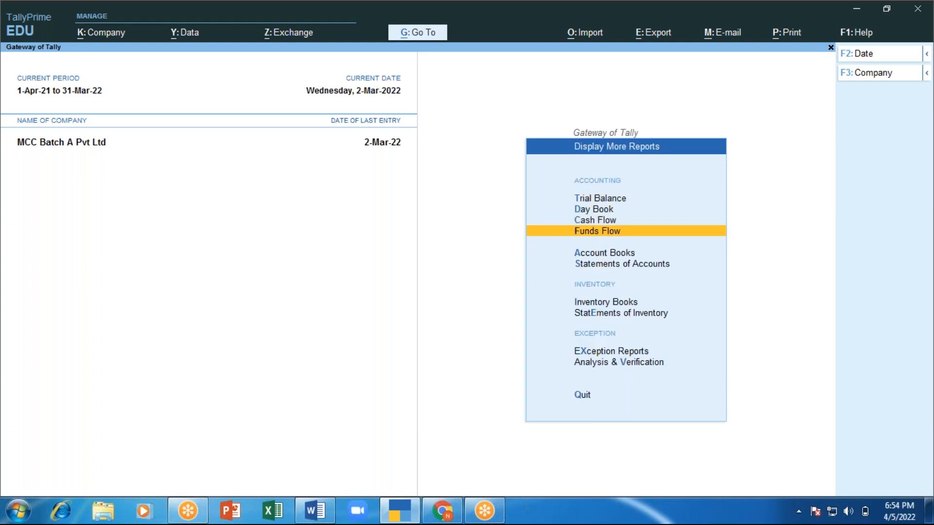
pyautogui.press('Return')
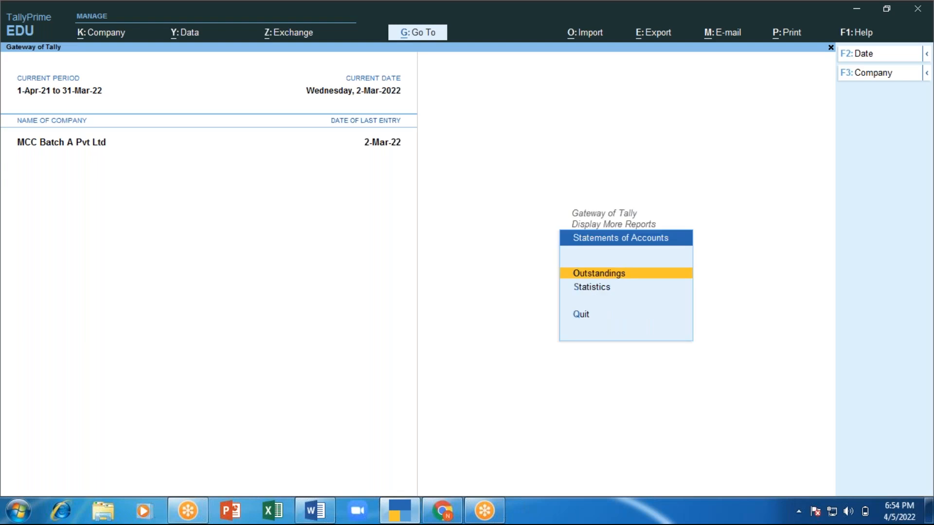
pyautogui.press('Return')
pyautogui.press('Down')
pyautogui.press('Down')
pyautogui.press('Down')
pyautogui.press('Up')
pyautogui.press('Return')
pyautogui.press('Down')
pyautogui.press('Return')
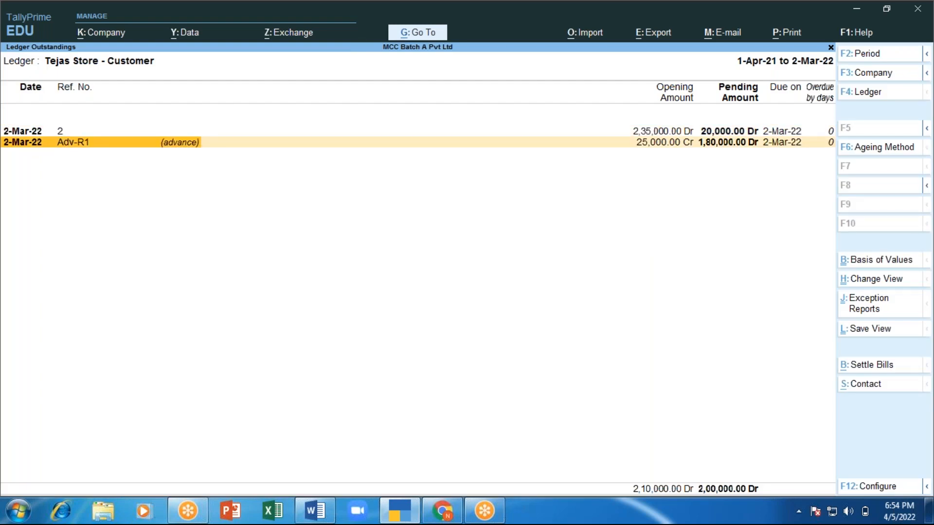
pyautogui.hotkey('shift', 'Return')
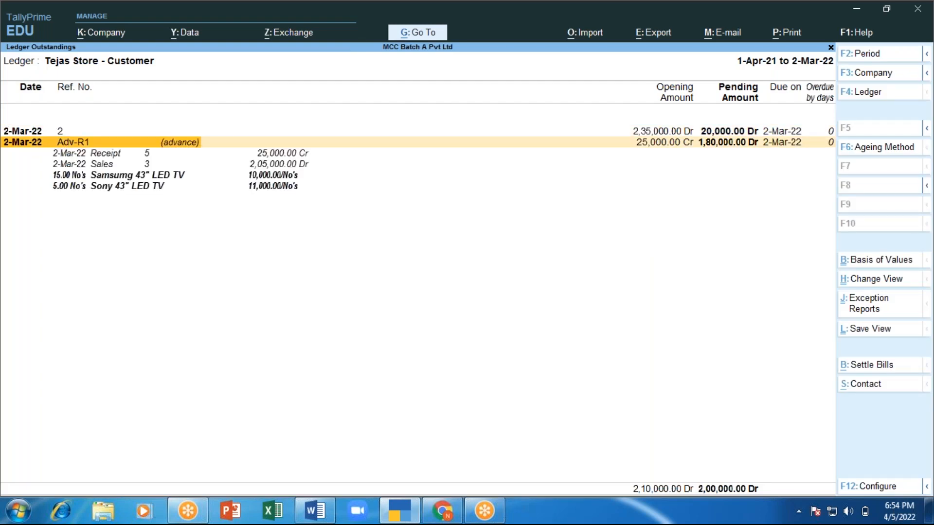
# Step: Examine the receipt and sales entries and the pending amount of bill Adv-R1, then return to the Gateway of Tally
pyautogui.press('Down')
pyautogui.press('Right')
pyautogui.press('Right')
pyautogui.press('Right')
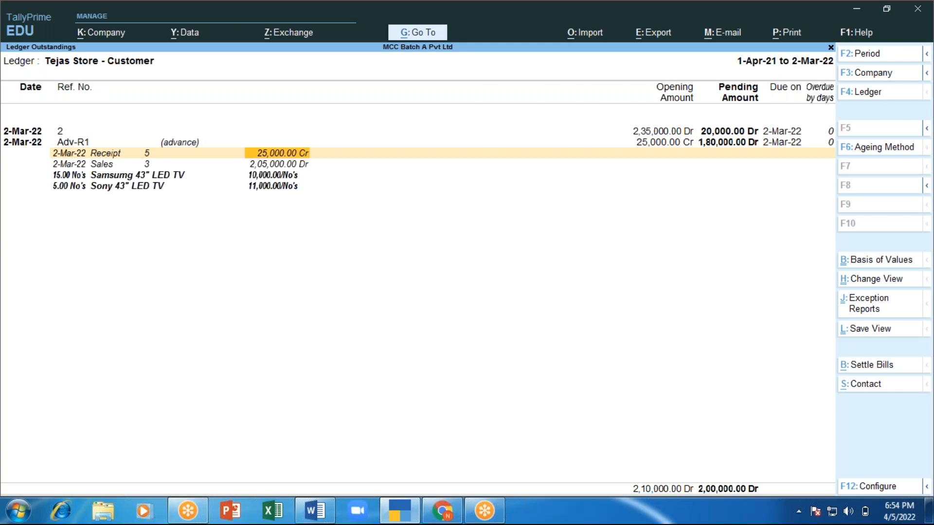
pyautogui.press('Down')
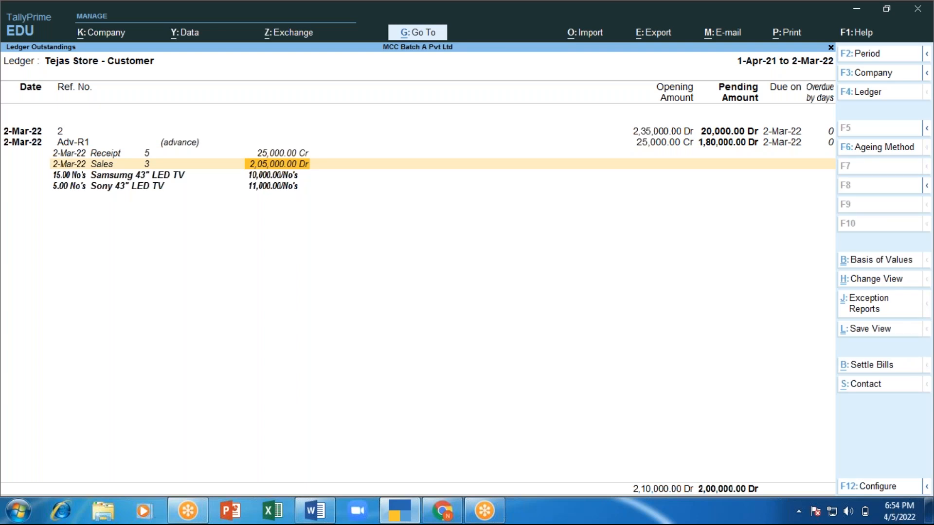
pyautogui.press('Up')
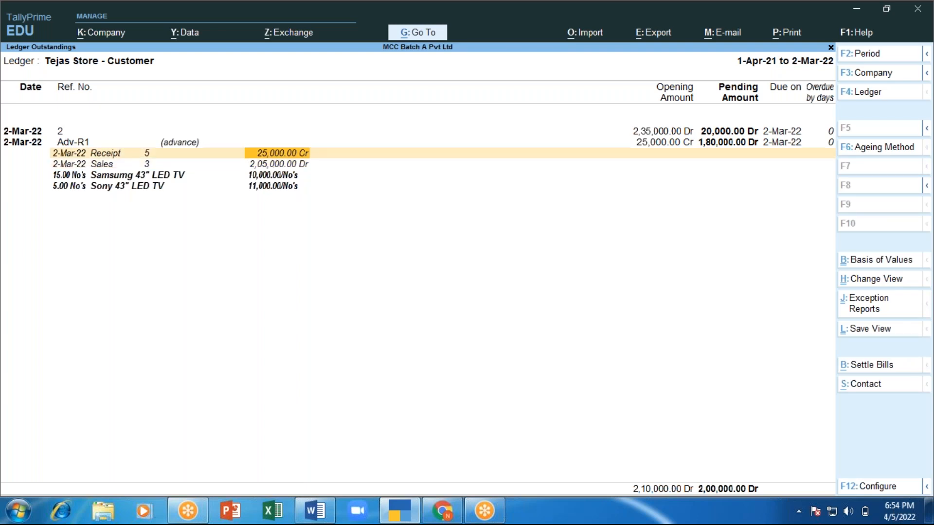
pyautogui.press('Up')
pyautogui.press('Left')
pyautogui.press('Left')
pyautogui.press('Right')
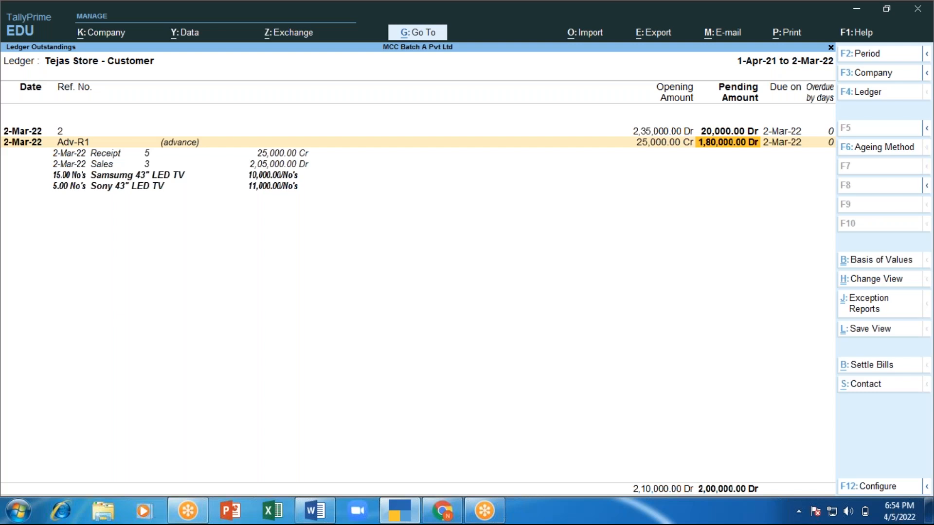
pyautogui.press('Escape')
pyautogui.press('Escape')
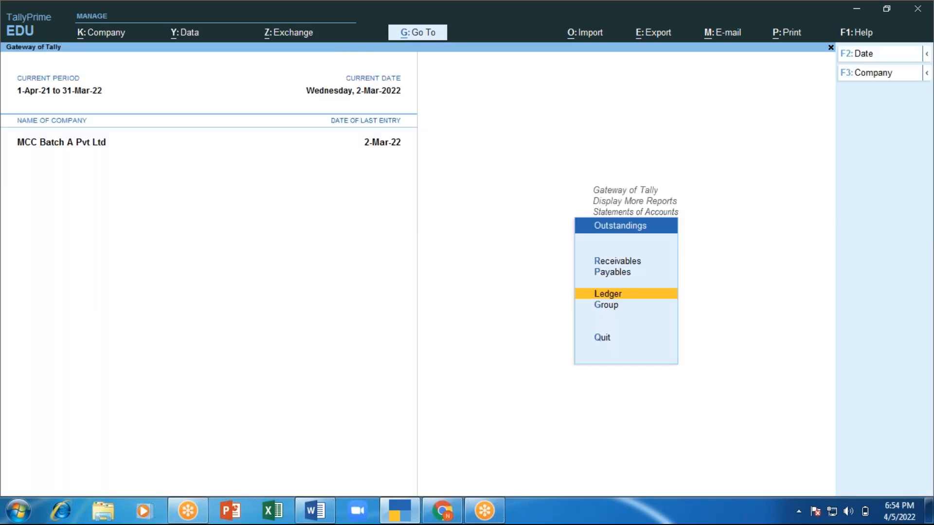
pyautogui.press('Escape')
pyautogui.press('Escape')
pyautogui.press('Escape')
pyautogui.press('Escape')
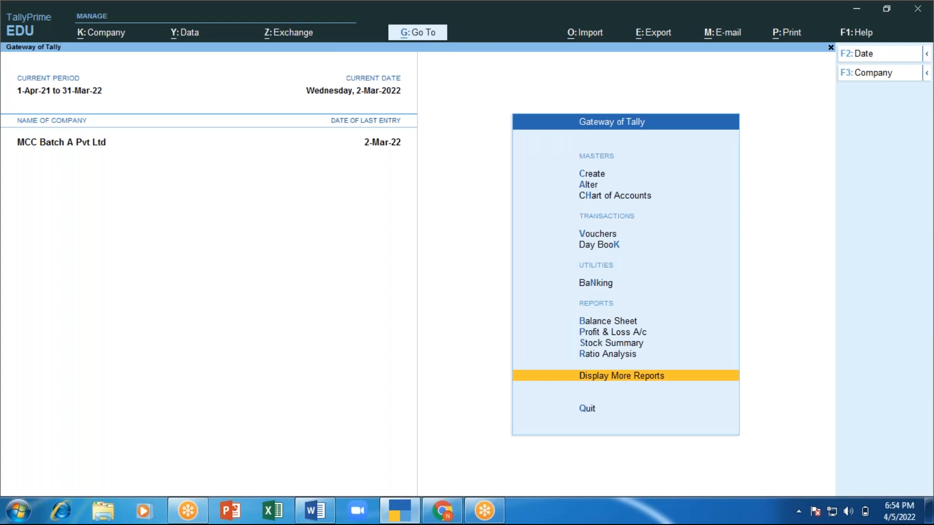
pyautogui.press('Escape')
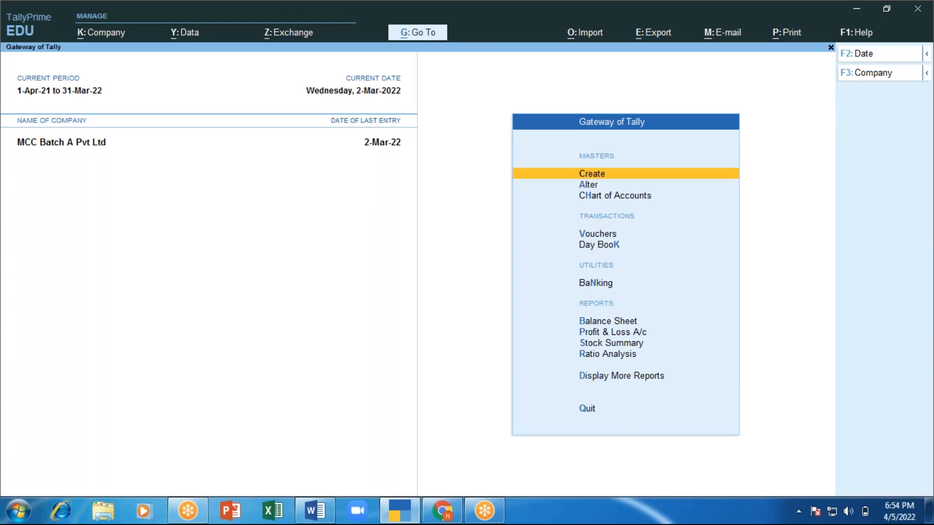
# Step: Start a new receipt voucher with ICICI Bank as the receiving account
pyautogui.press('v')
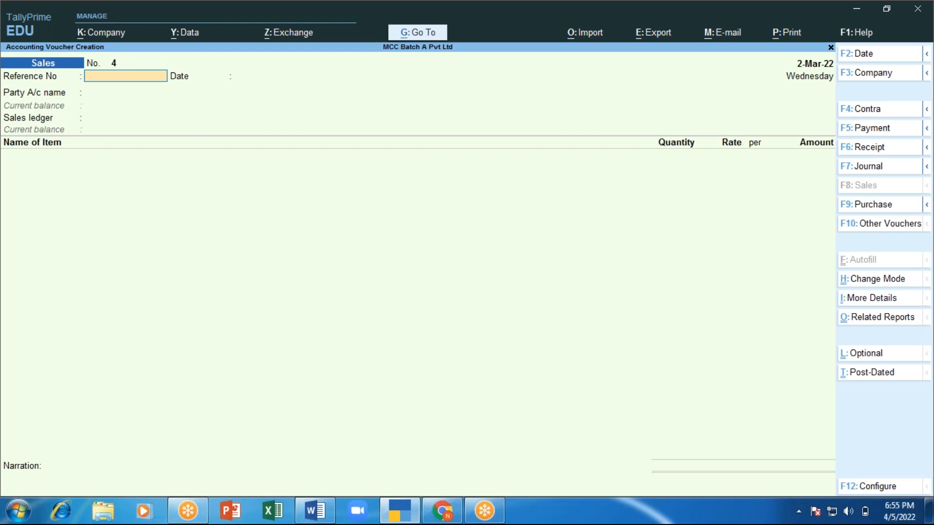
pyautogui.press('F6')
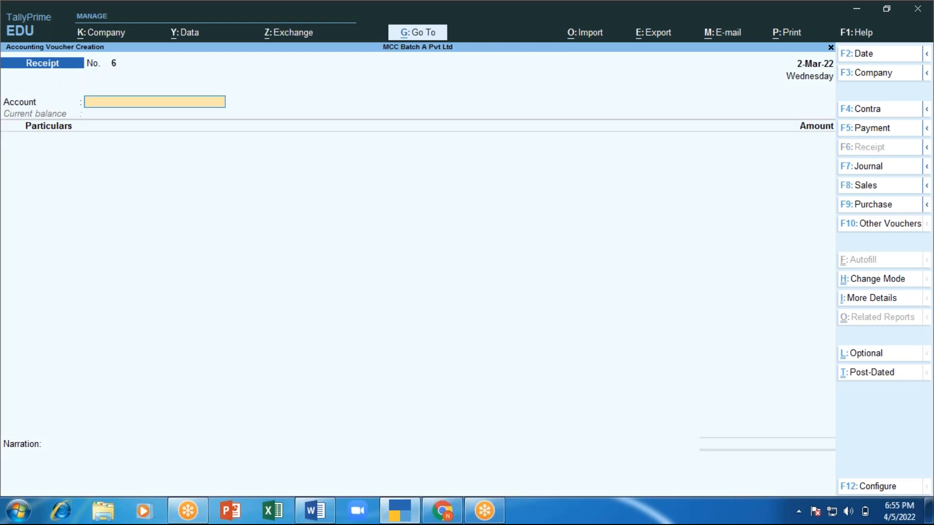
pyautogui.press('Down')
pyautogui.press('Down')
pyautogui.press('Down')
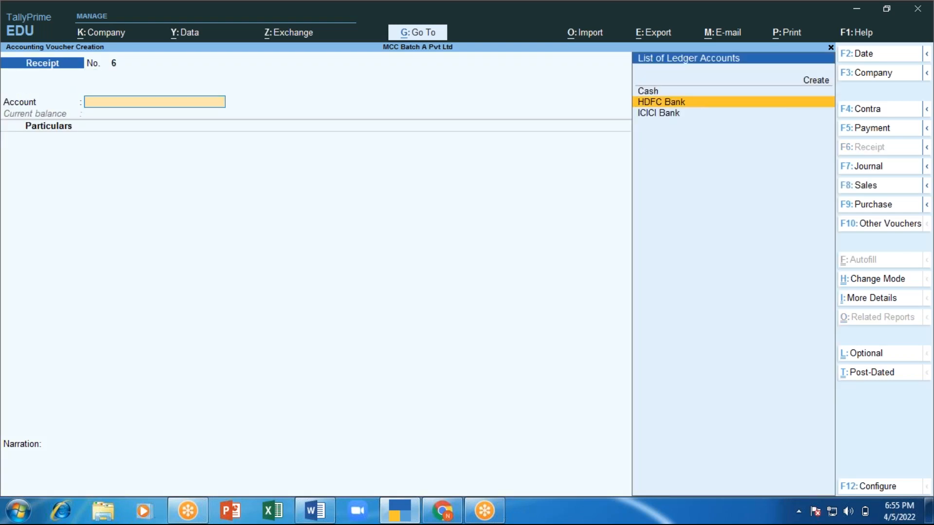
pyautogui.press('Return')
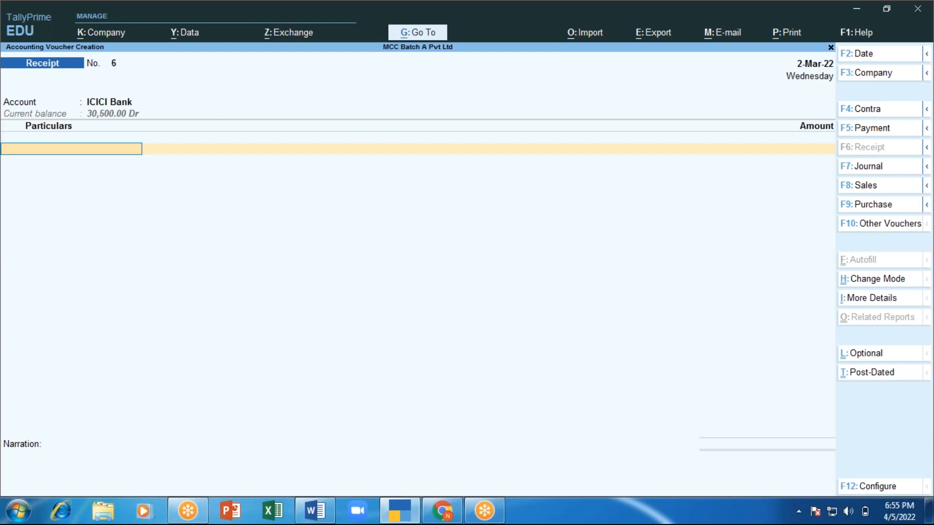
# Step: Credit Tejas Store - Customer with 50,000 in the receipt voucher
pyautogui.write('Te')
pyautogui.press('Return')
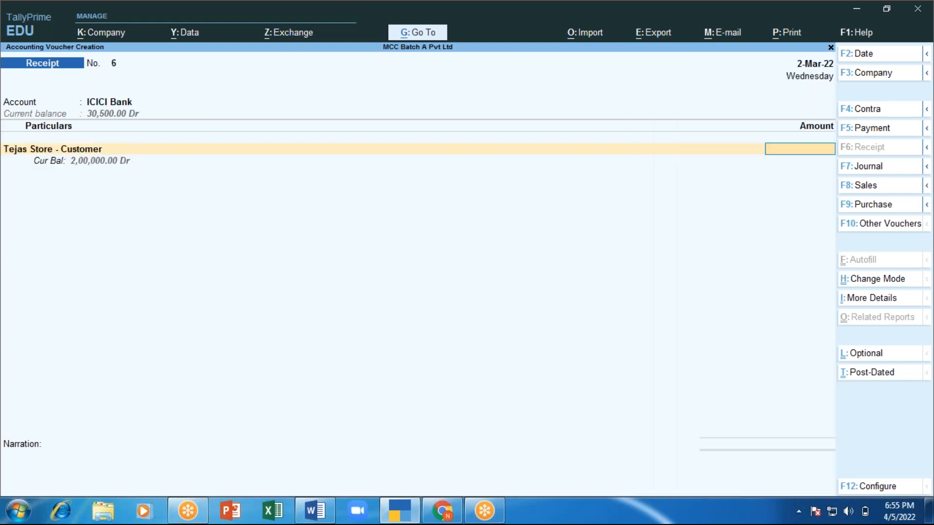
pyautogui.write('50000')
pyautogui.press('Return')
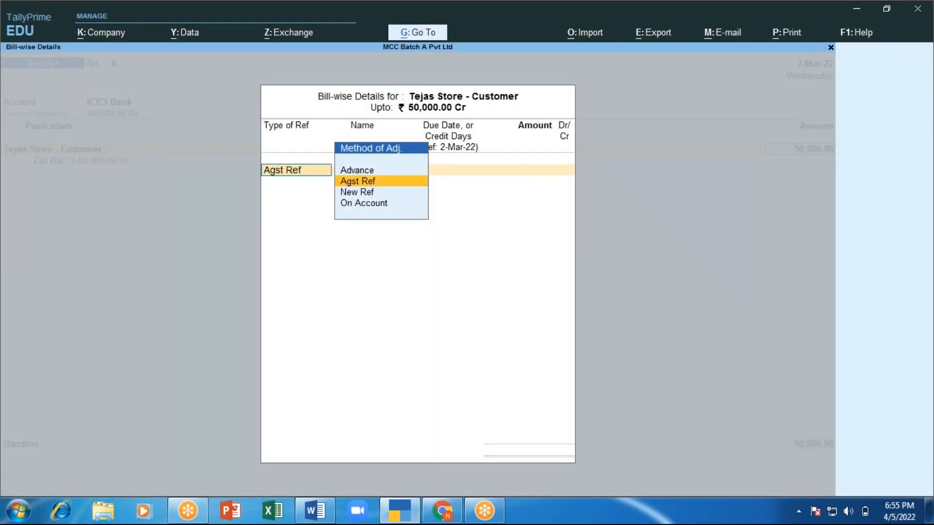
# Step: Allocate the receipt as Agst Ref, with 20,000 against bill 2 and 30,000 against Adv-R1
pyautogui.press('Return')
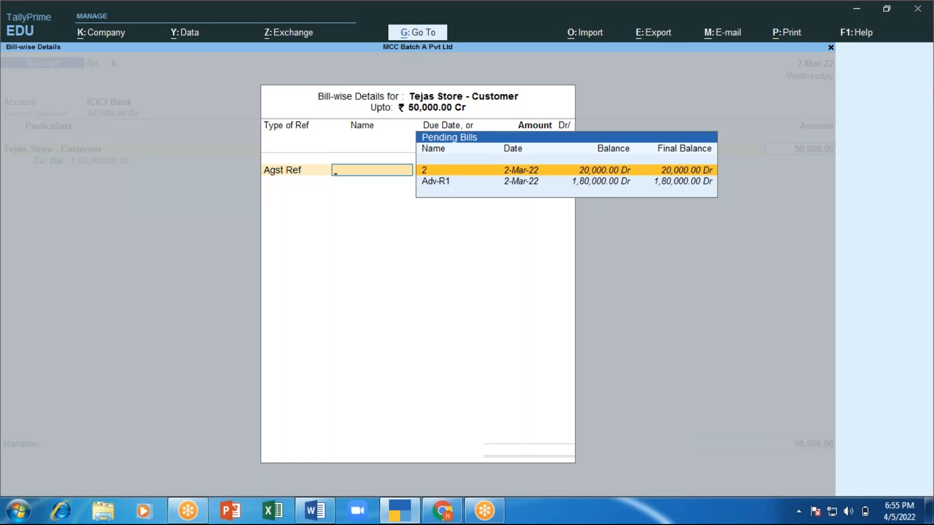
pyautogui.press('Return')
pyautogui.press('Return')
pyautogui.press('Return')
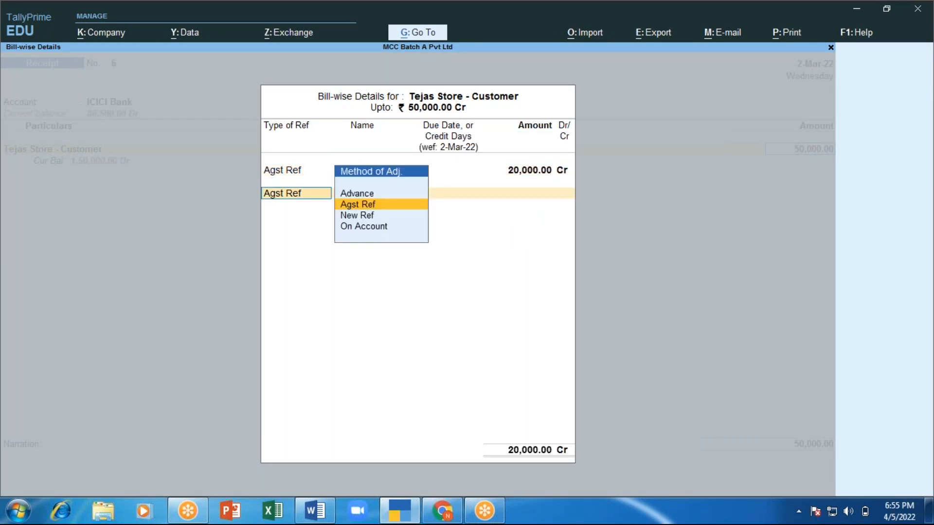
pyautogui.press('Return')
pyautogui.press('Return')
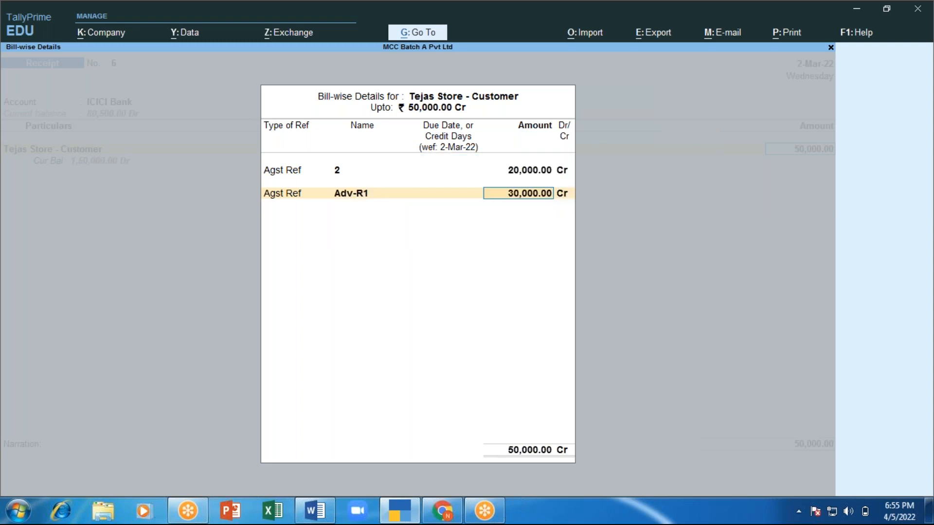
pyautogui.press('Return')
pyautogui.press('Return')
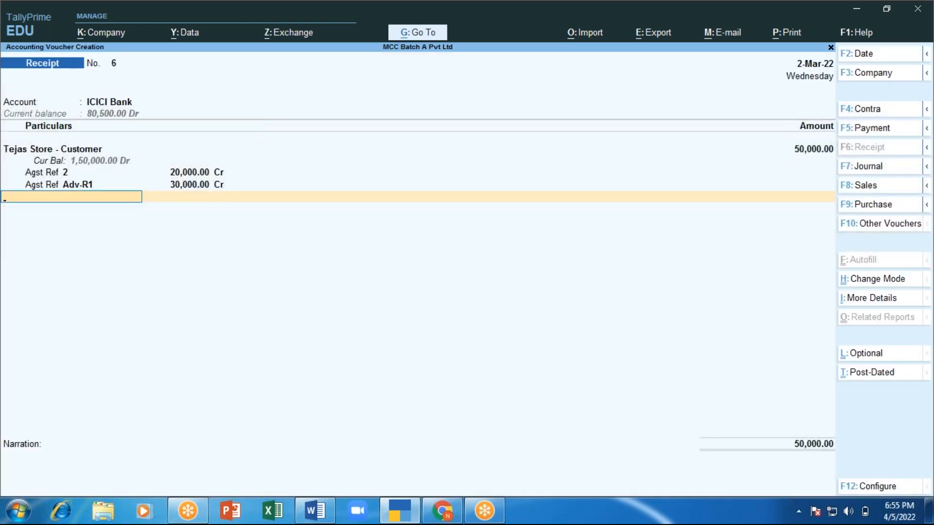
# Step: Set the bank allocation to e-Fund Transfer with blank instrument and bank details, then save the receipt voucher without a narration
pyautogui.press('Return')
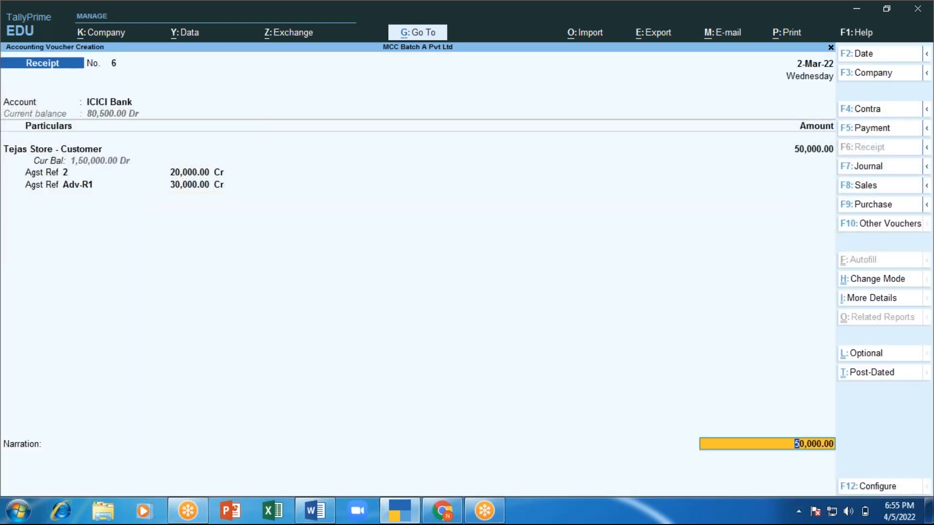
pyautogui.press('Return')
pyautogui.write('e')
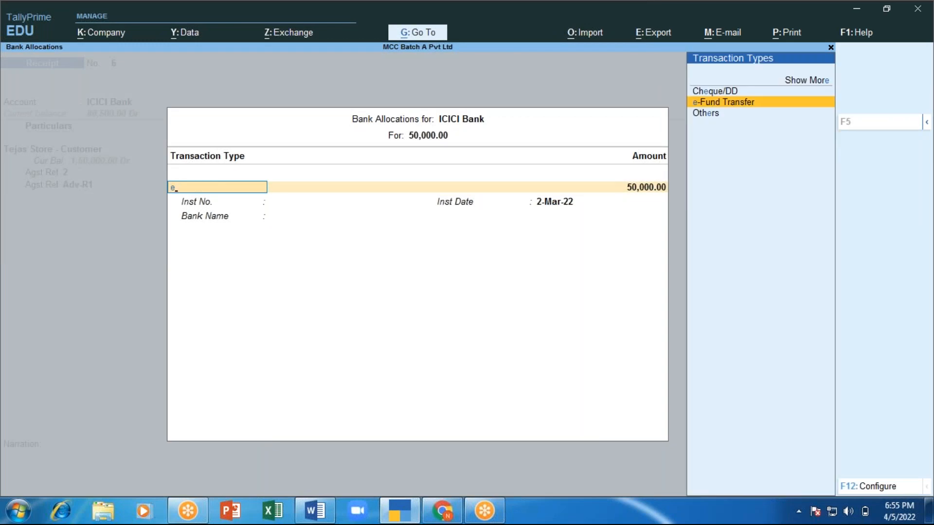
pyautogui.press('Return')
pyautogui.press('Return')
pyautogui.press('Return')
pyautogui.press('Return')
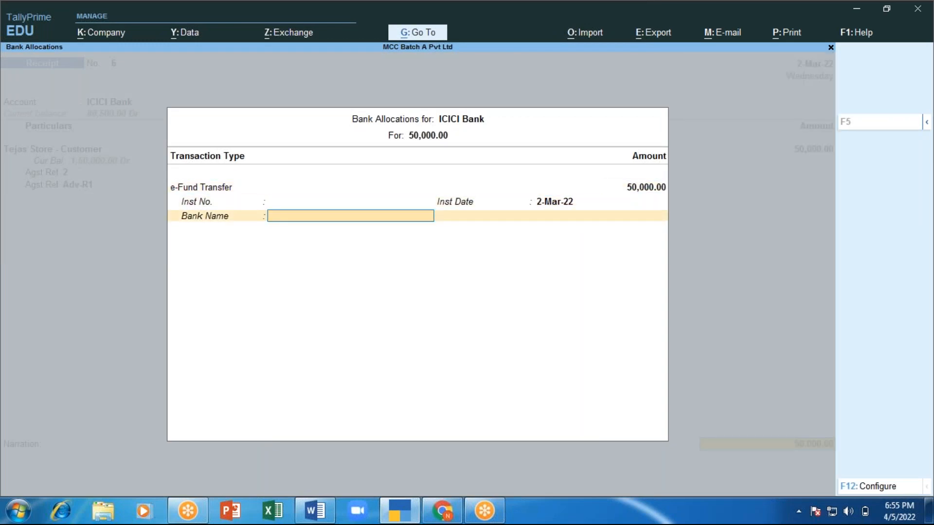
pyautogui.press('Return')
pyautogui.press('Return')
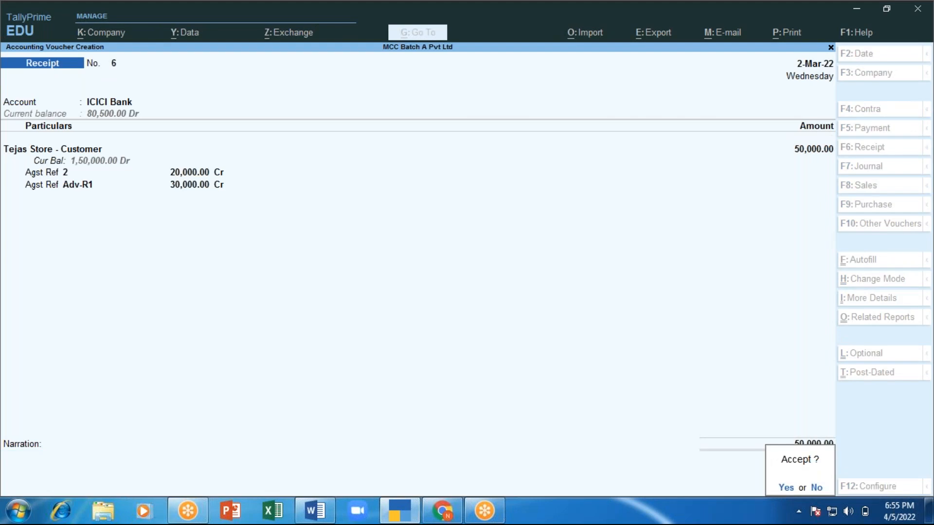
pyautogui.press('Return')
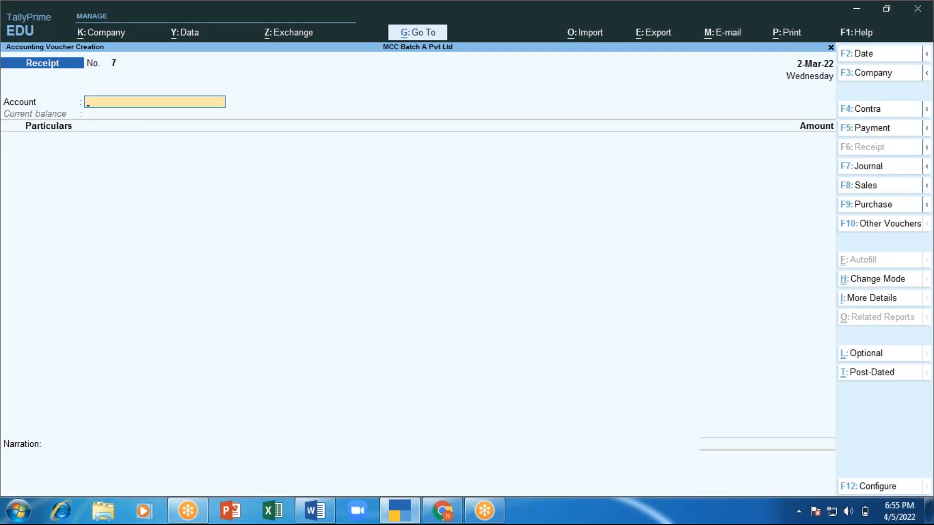
# Step: Quit voucher entry, open the ledger outstandings report for Tejas Store - Customer and expand the remaining bill's details
pyautogui.press('Escape')
pyautogui.press('Return')
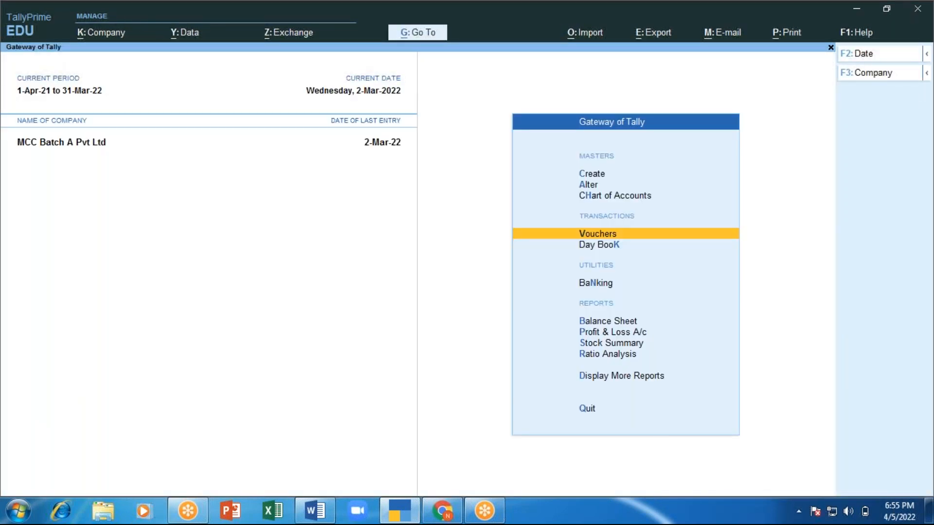
pyautogui.press('d')
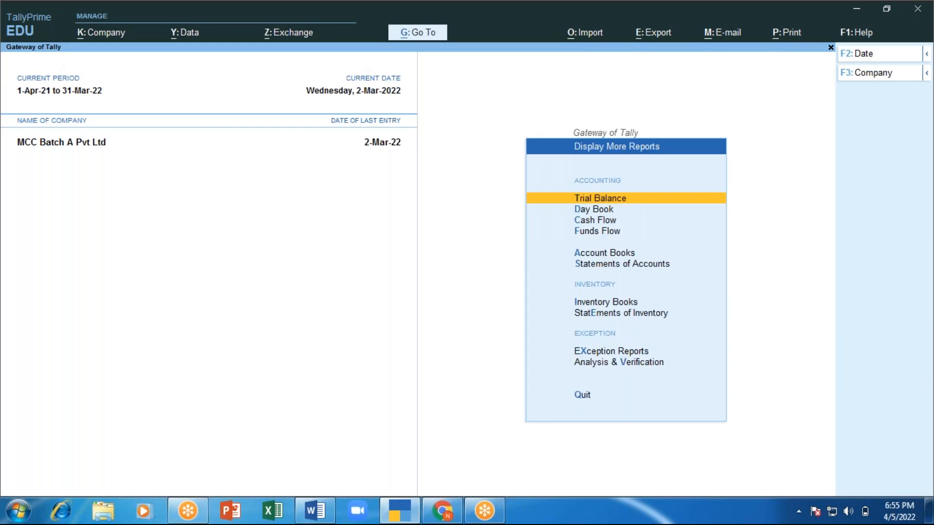
pyautogui.press('s')
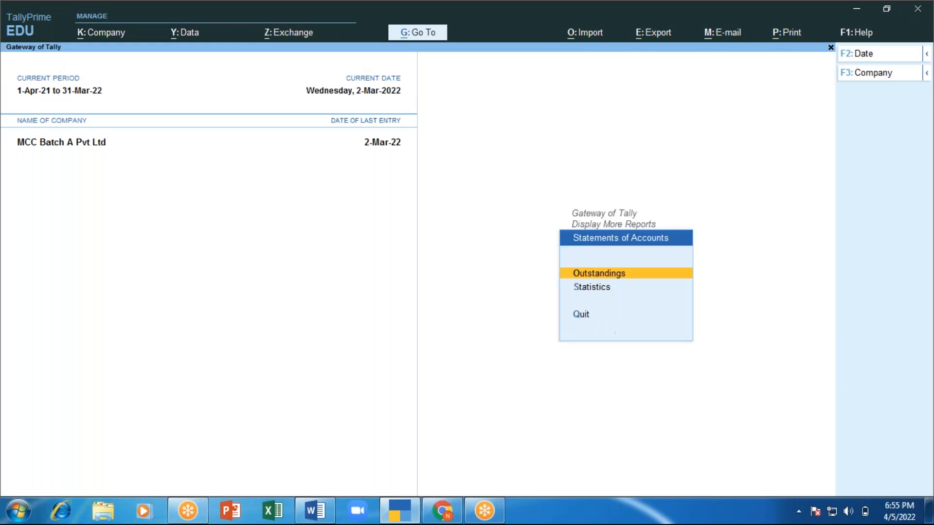
pyautogui.press('o')
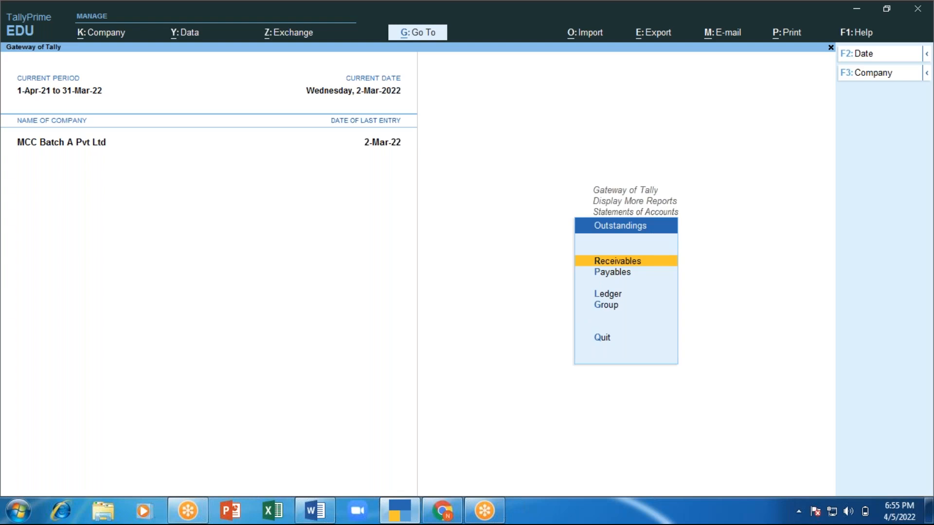
pyautogui.press('l')
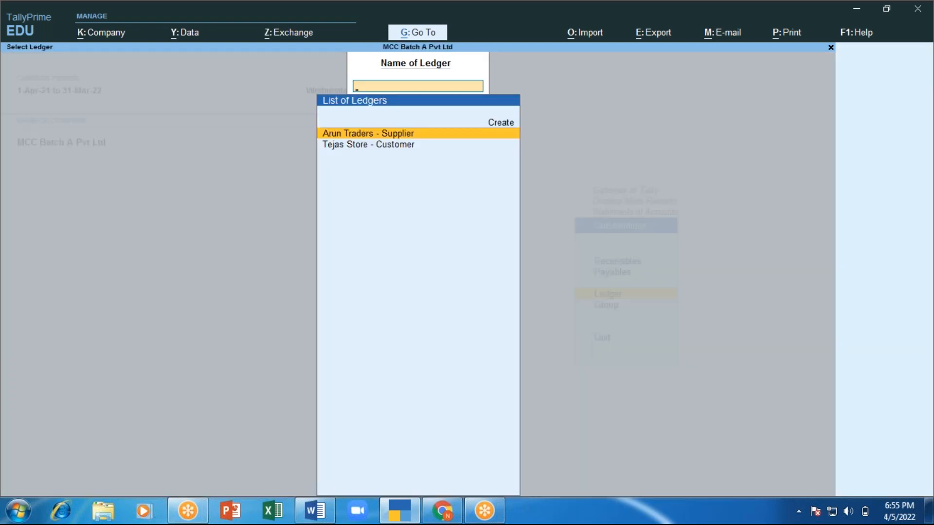
pyautogui.press('Down')
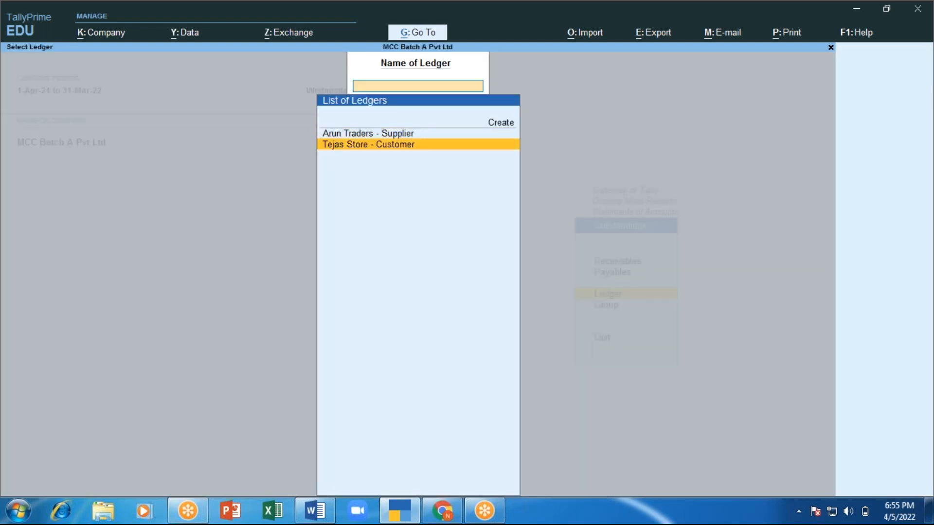
pyautogui.press('Return')
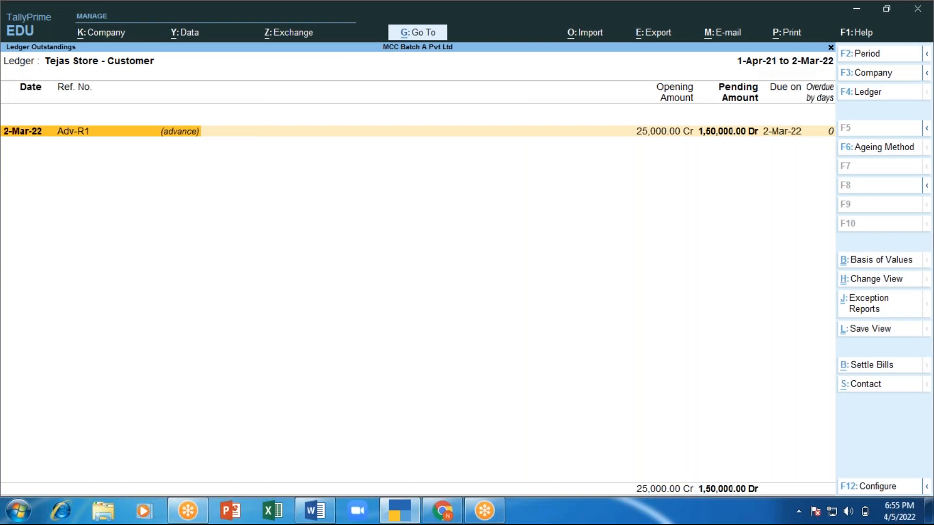
pyautogui.hotkey('alt', 'F1')
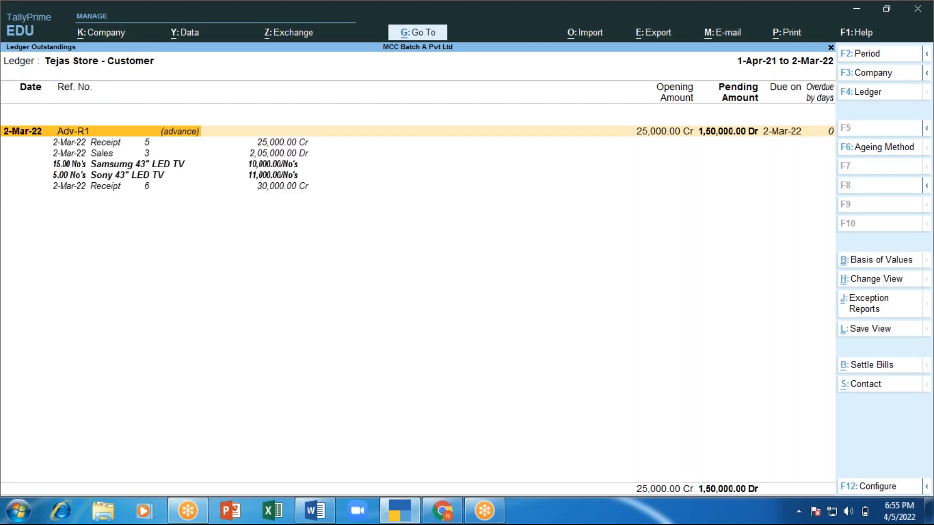
# Step: Review the entries under Adv-R1 down to receipt 6, then leave the ledger outstandings report
pyautogui.press('Down')
pyautogui.press('Down')
pyautogui.press('Down')
pyautogui.press('Down')
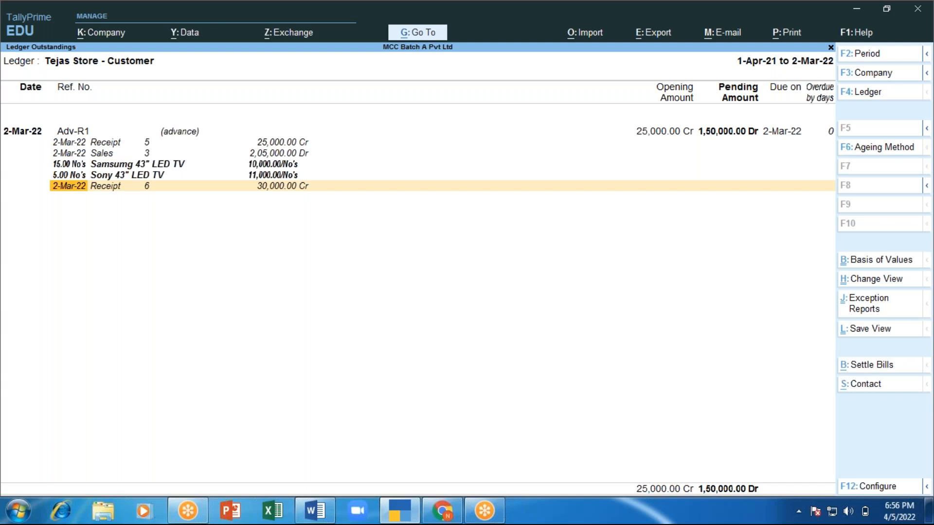
pyautogui.press('Escape')
pyautogui.press('Escape')
pyautogui.press('Escape')
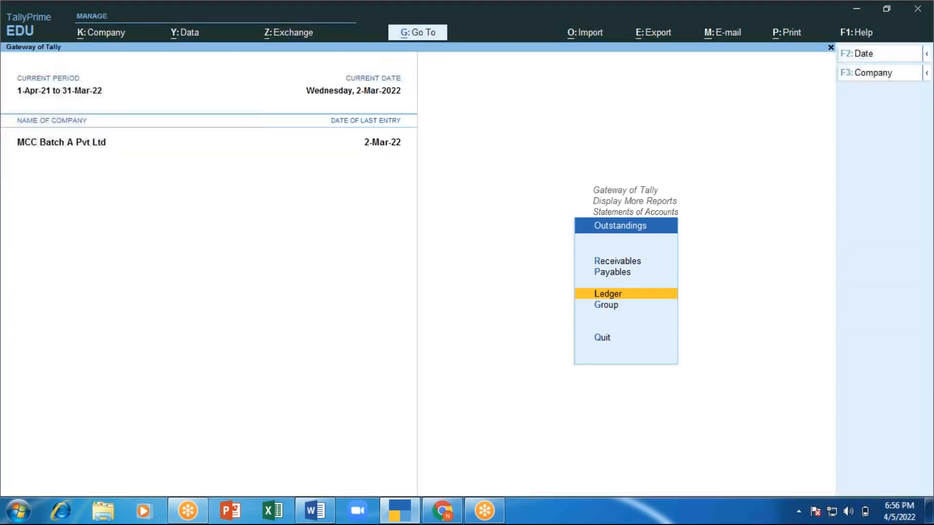
# Step: View the bills receivable report briefly, then open the bills payable report
pyautogui.press('Up')
pyautogui.press('Up')
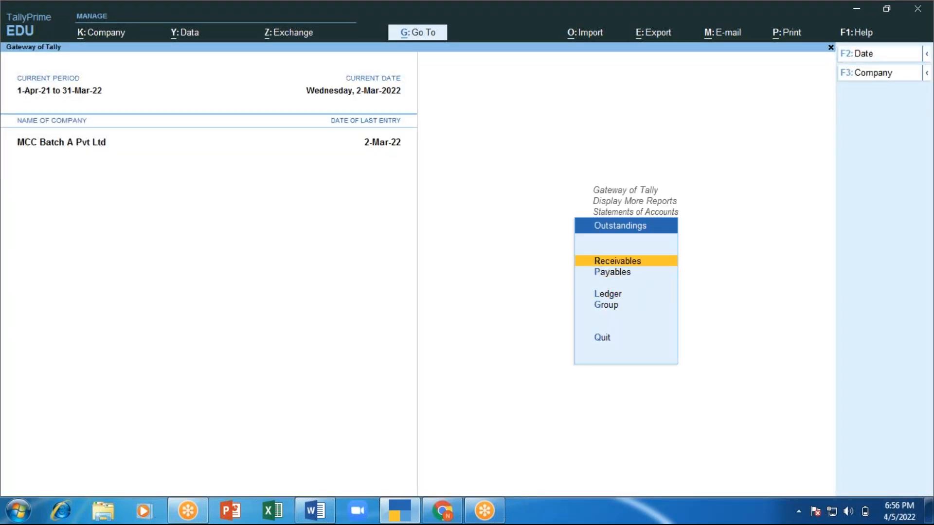
pyautogui.press('Return')
pyautogui.press('Escape')
pyautogui.press('Down')
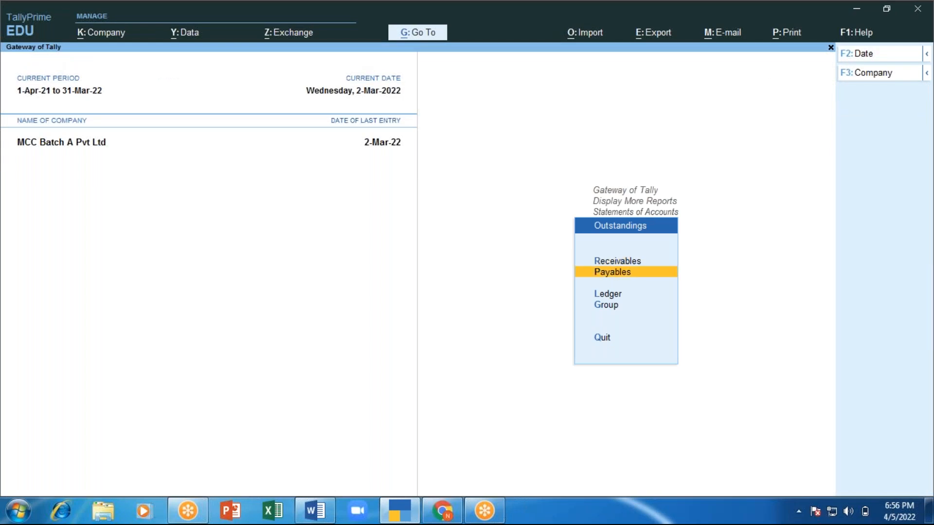
pyautogui.press('Return')
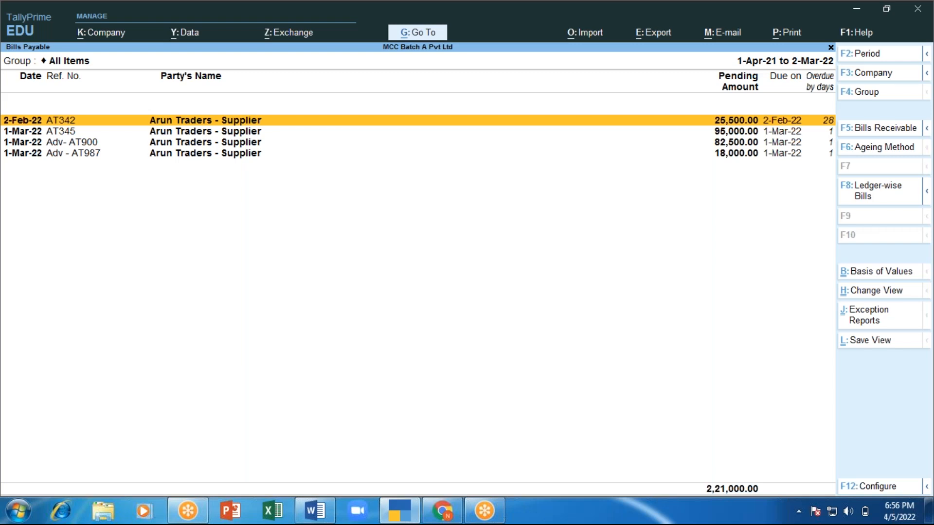
# Step: Leave the bills payable report and return to the Gateway of Tally
pyautogui.press('Escape')
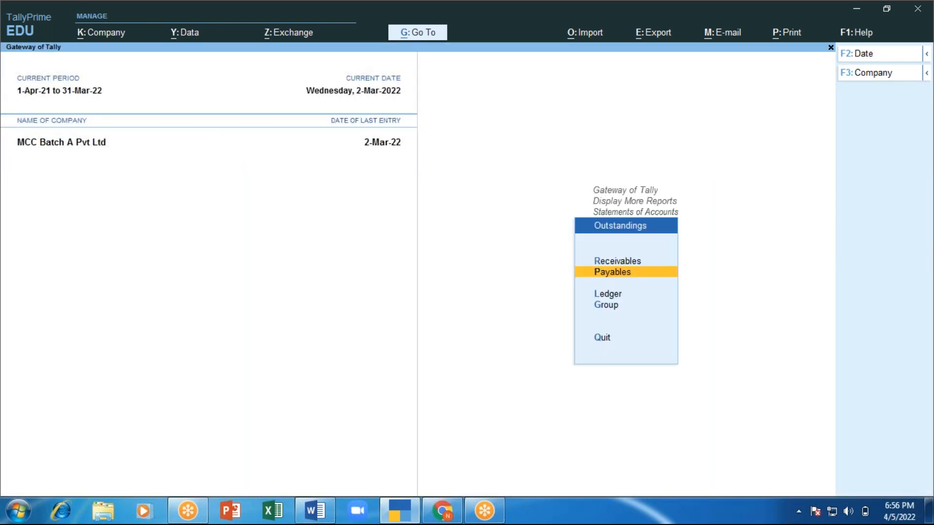
pyautogui.press('Escape')
pyautogui.press('Escape')
pyautogui.press('Escape')
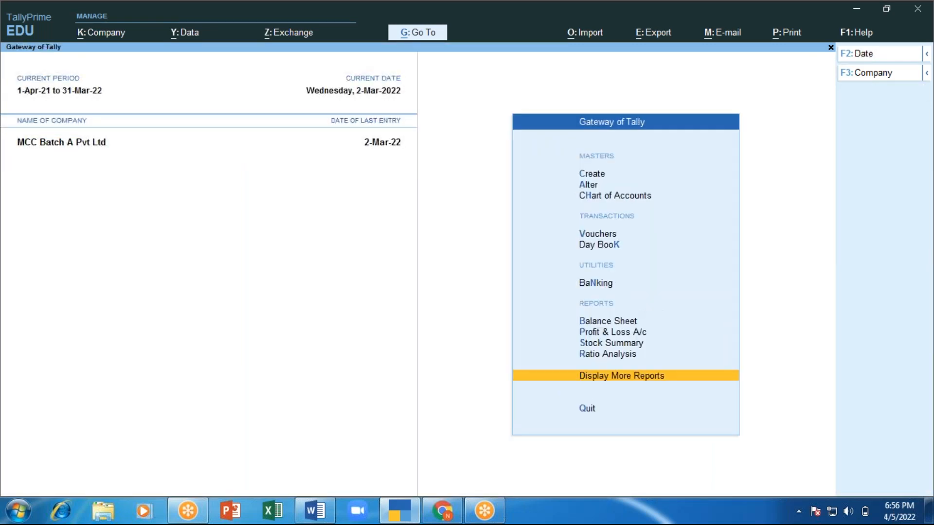
pyautogui.press('Escape')
pyautogui.press('Escape')
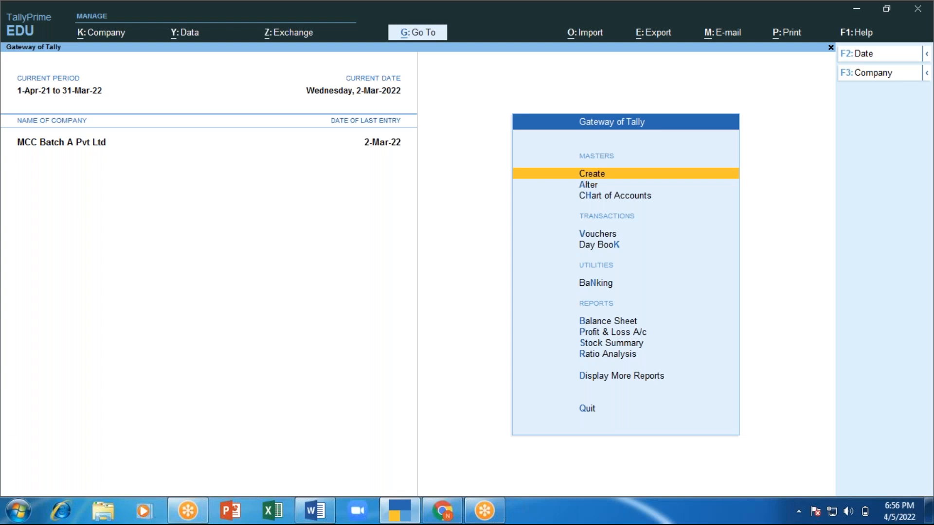
# Step: Open the stock summary report from the Gateway of Tally
pyautogui.click(695, 22)
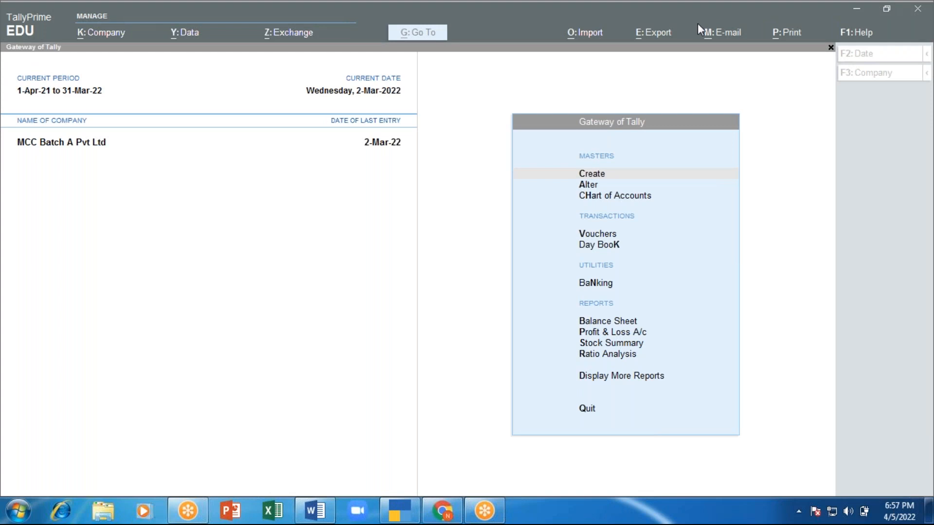
pyautogui.click(345, 237)
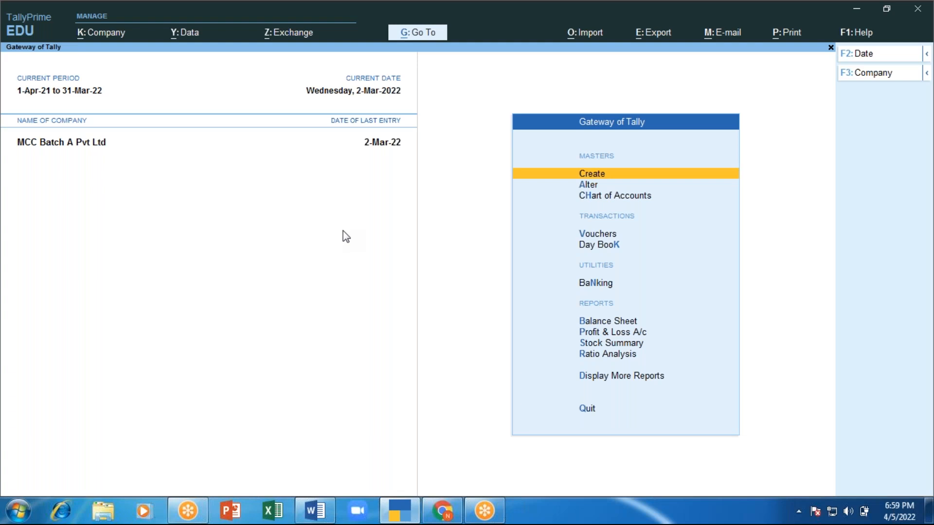
pyautogui.press('Down')
pyautogui.press('Down')
pyautogui.press('Down')
pyautogui.press('Down')
pyautogui.press('Down')
pyautogui.press('Down')
pyautogui.press('Down')
pyautogui.press('Down')
pyautogui.press('Up')
pyautogui.press('Up')
pyautogui.press('Up')
pyautogui.press('Up')
pyautogui.press('Up')
pyautogui.press('Down')
pyautogui.press('Down')
pyautogui.press('Down')
pyautogui.press('Down')
pyautogui.press('Down')
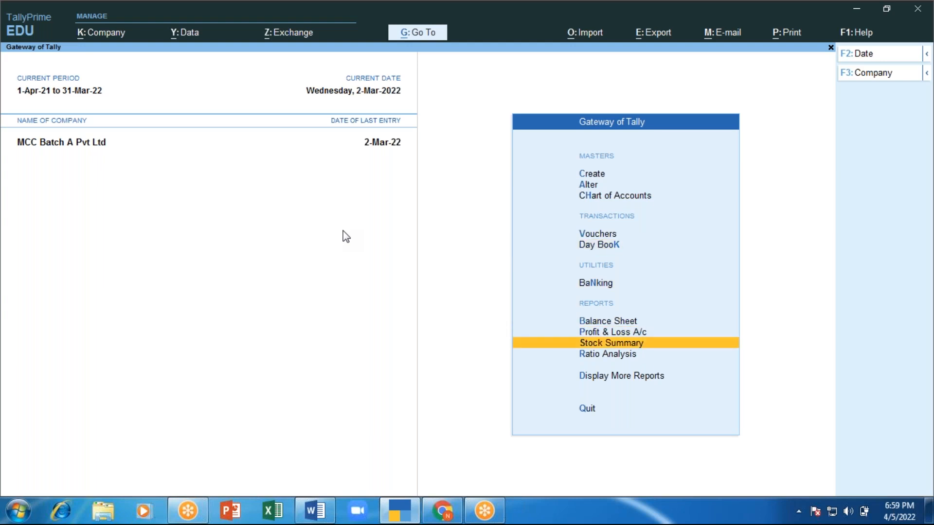
pyautogui.press('Return')
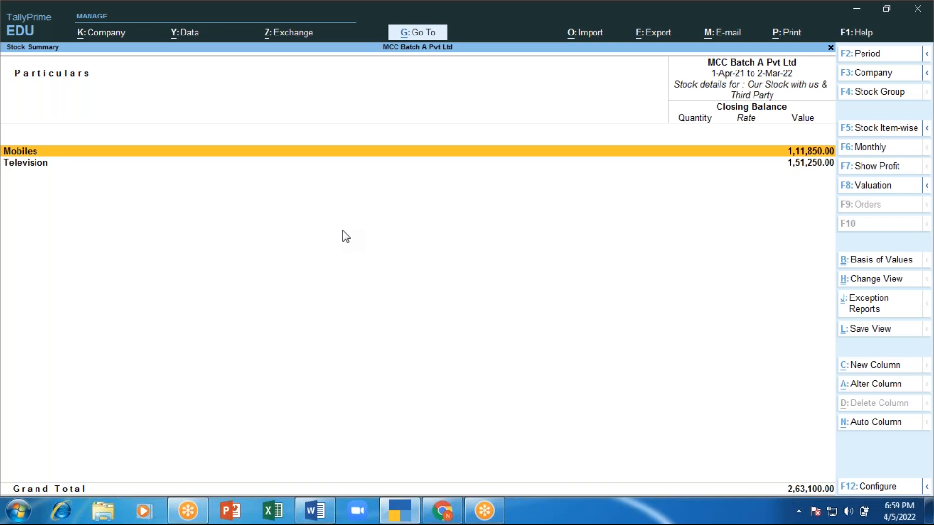
# Step: Look over the Mobiles and Television stock groups, then open the Mobiles group summary
pyautogui.press('Down')
pyautogui.press('Up')
pyautogui.press('Down')
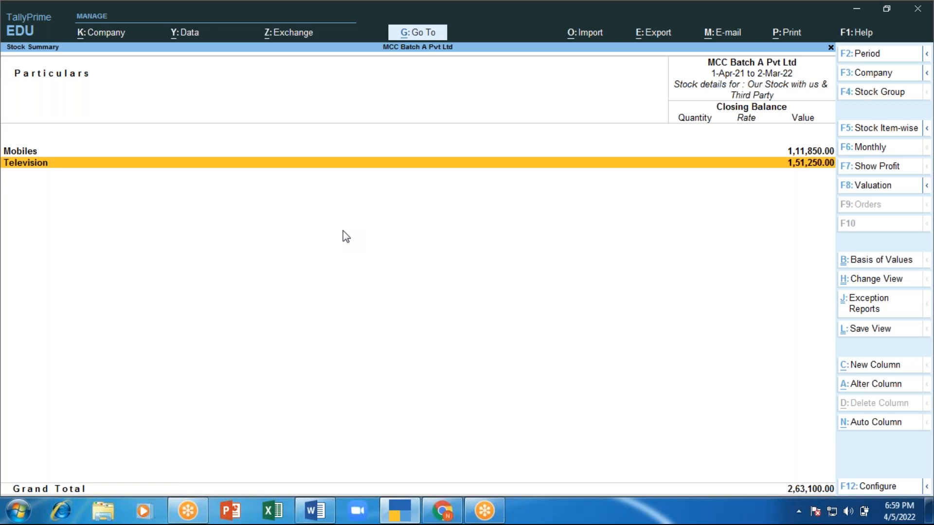
pyautogui.press('Up')
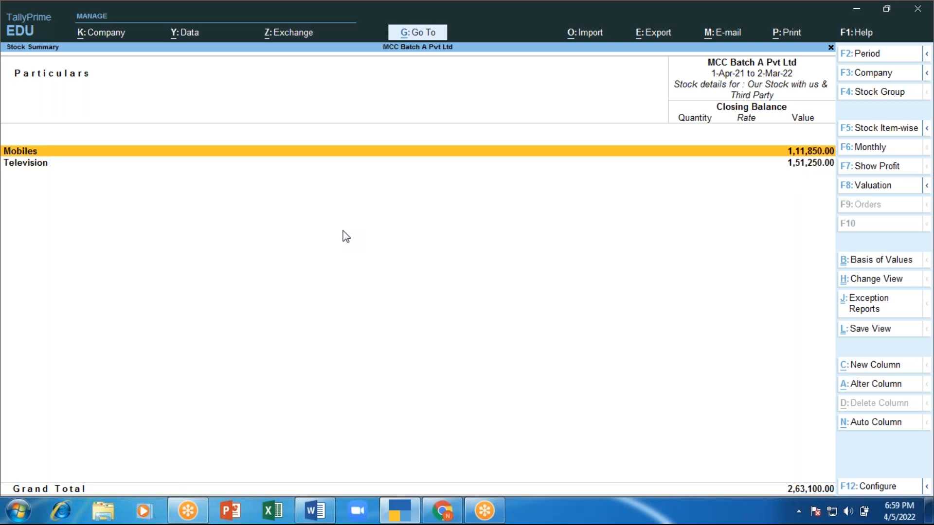
pyautogui.press('Return')
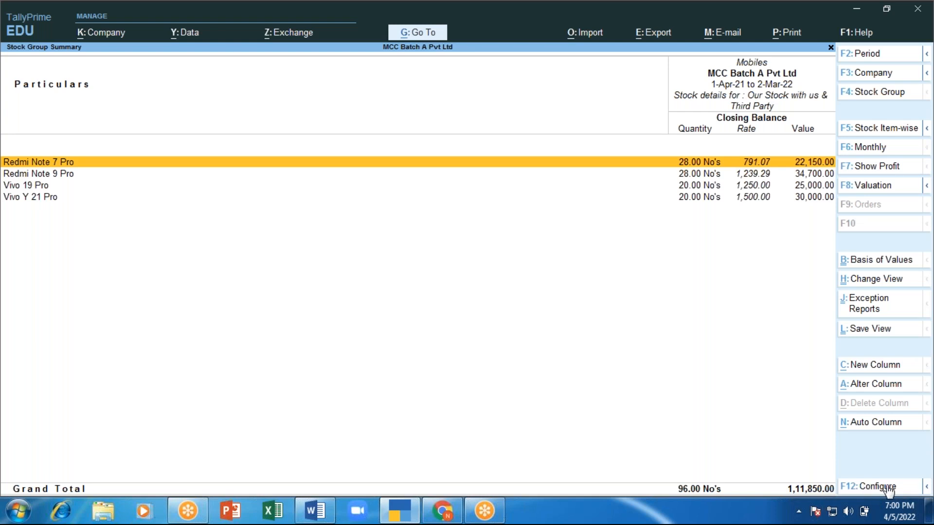
# Step: Configure the Mobiles group summary to show opening balance, goods inwards and goods outwards, leaving gross value and gross profits off
pyautogui.press('F12')
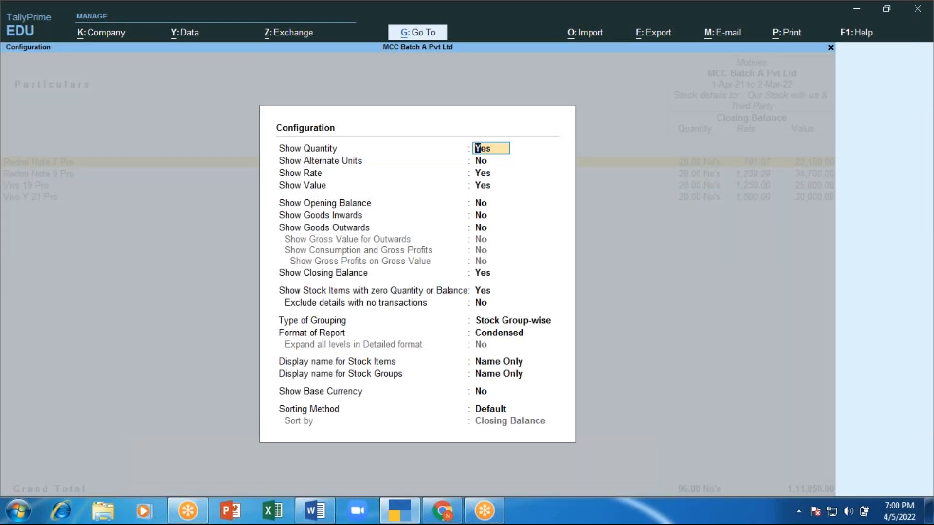
pyautogui.press('Return')
pyautogui.press('Return')
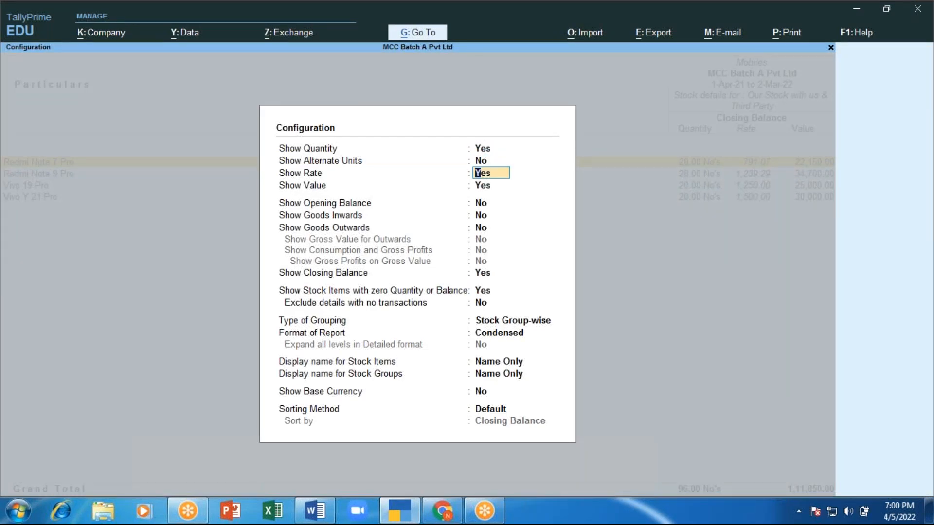
pyautogui.press('Return')
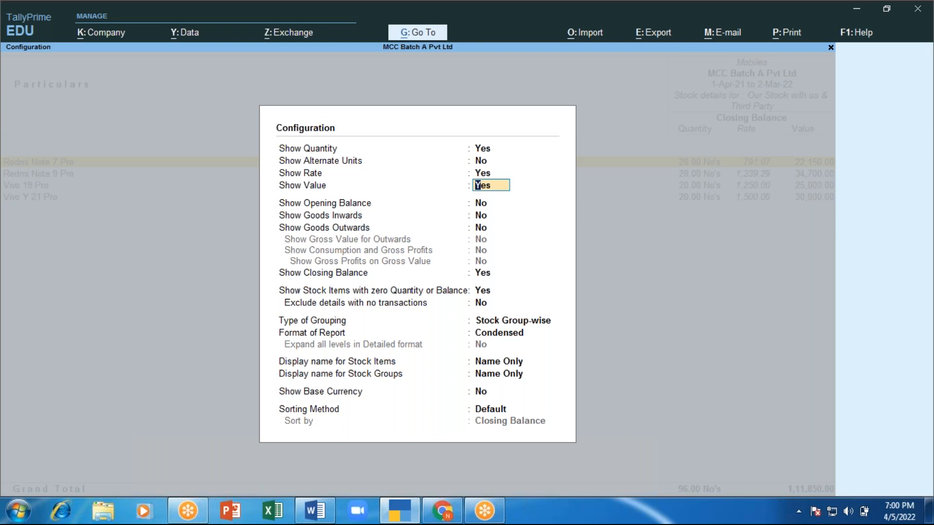
pyautogui.press('Return')
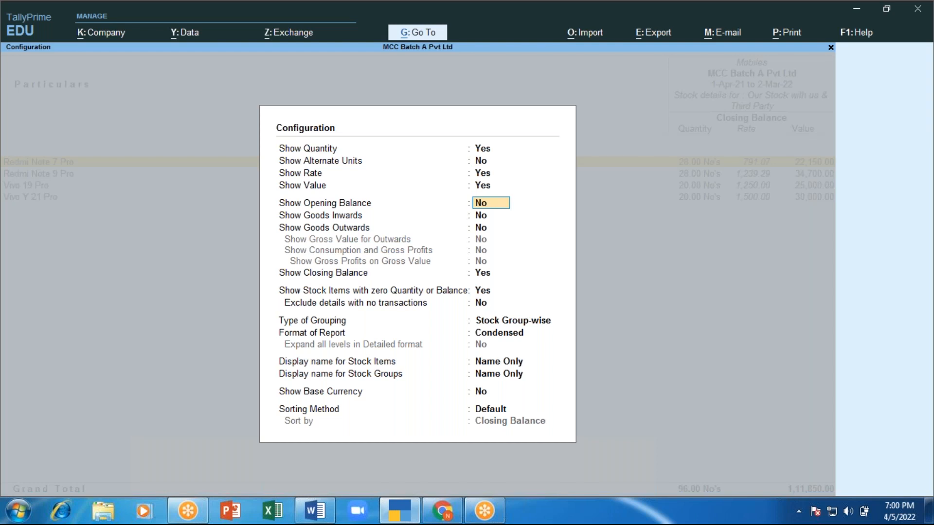
pyautogui.write('y')
pyautogui.press('Return')
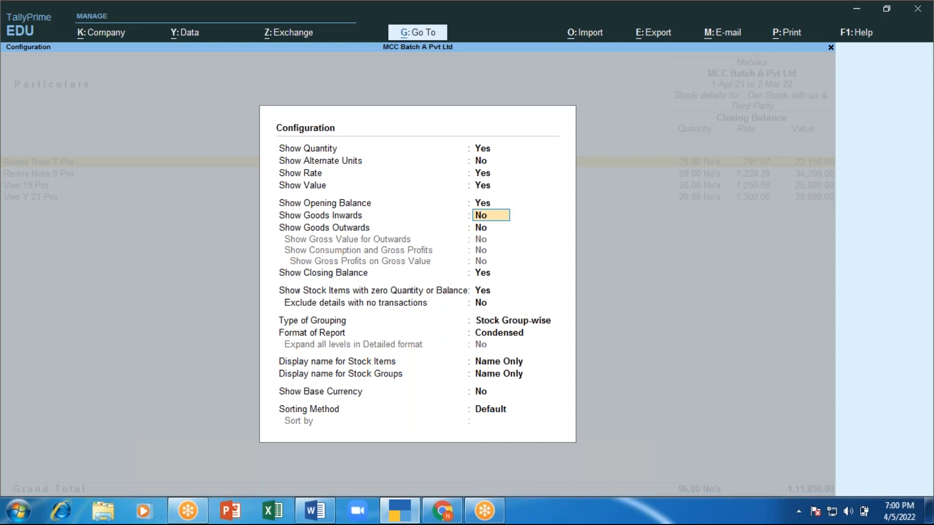
pyautogui.write('y')
pyautogui.press('Return')
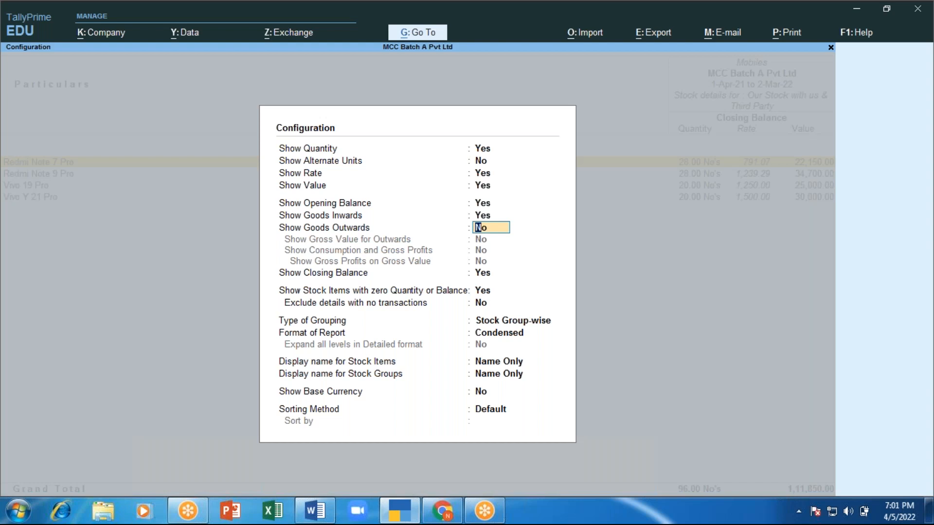
pyautogui.write('y')
pyautogui.press('Return')
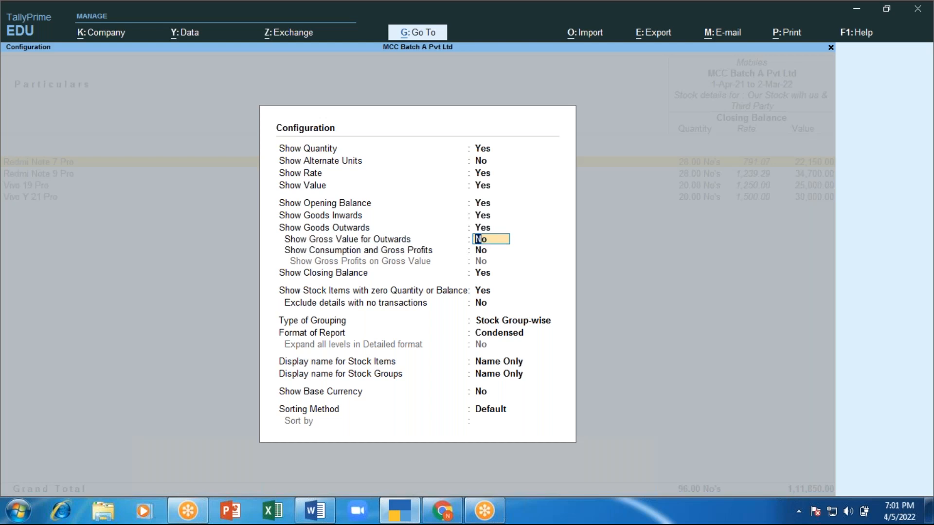
pyautogui.press('Return')
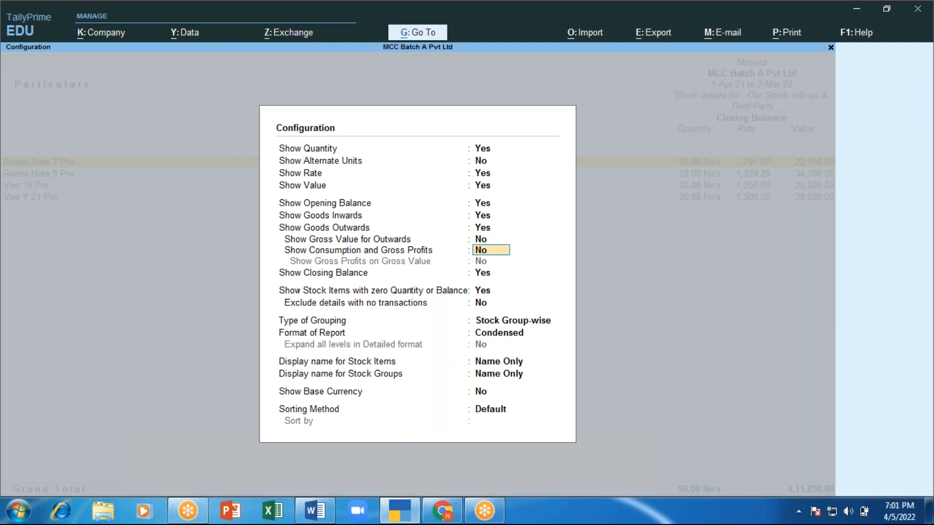
pyautogui.press('Return')
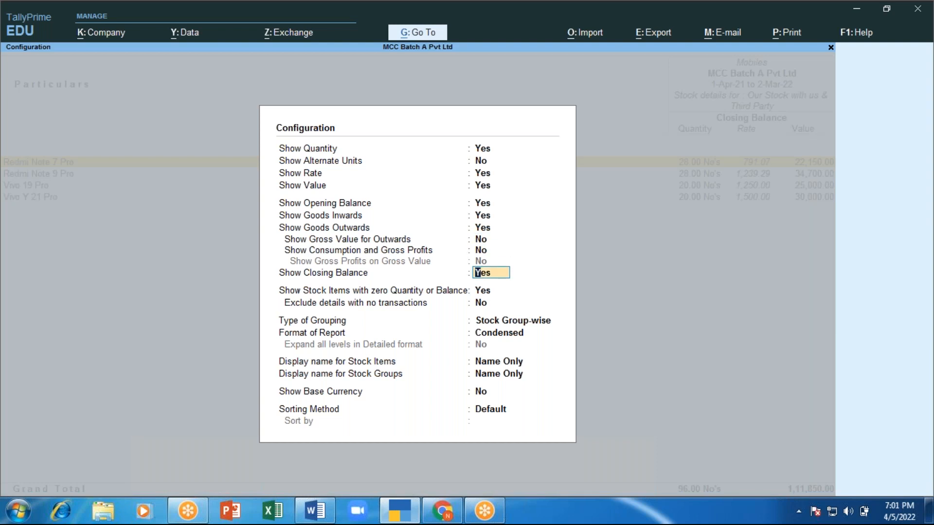
pyautogui.press('ctrl')
pyautogui.hotkey('ctrl', 'a')
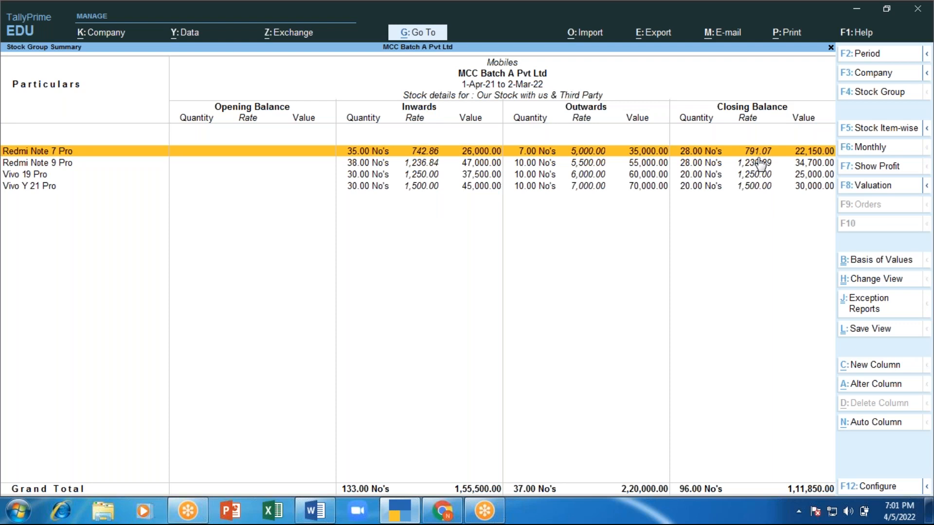
# Step: Close and reopen the Mobiles group summary to check its columns, then exit to the Gateway of Tally
pyautogui.press('Escape')
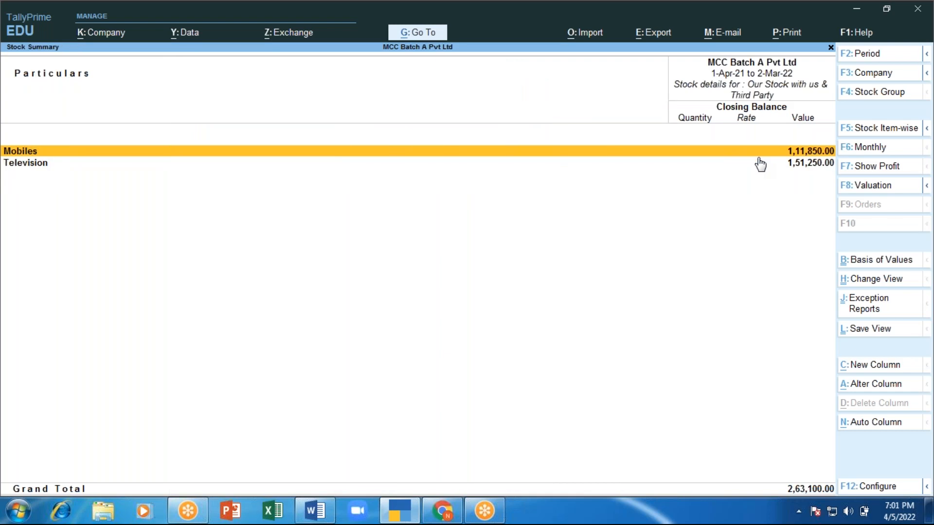
pyautogui.press('Return')
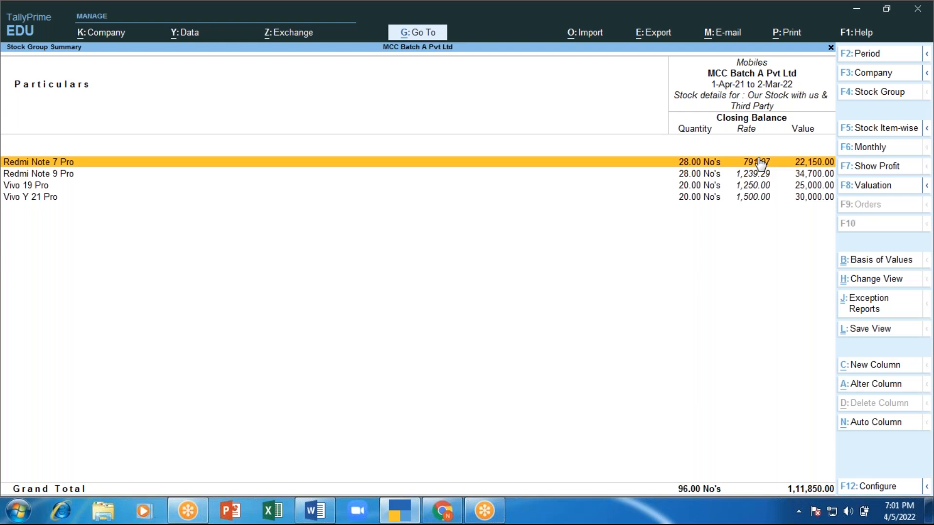
pyautogui.press('Escape')
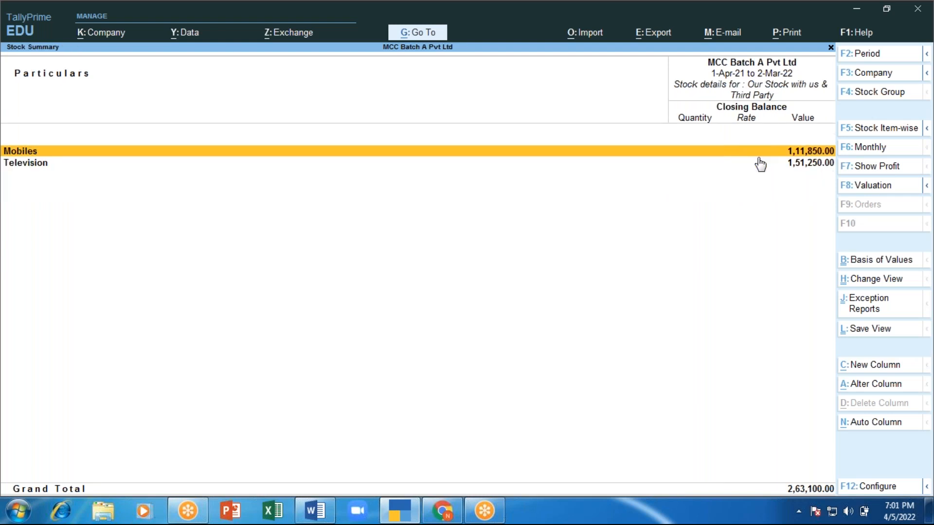
pyautogui.press('Escape')
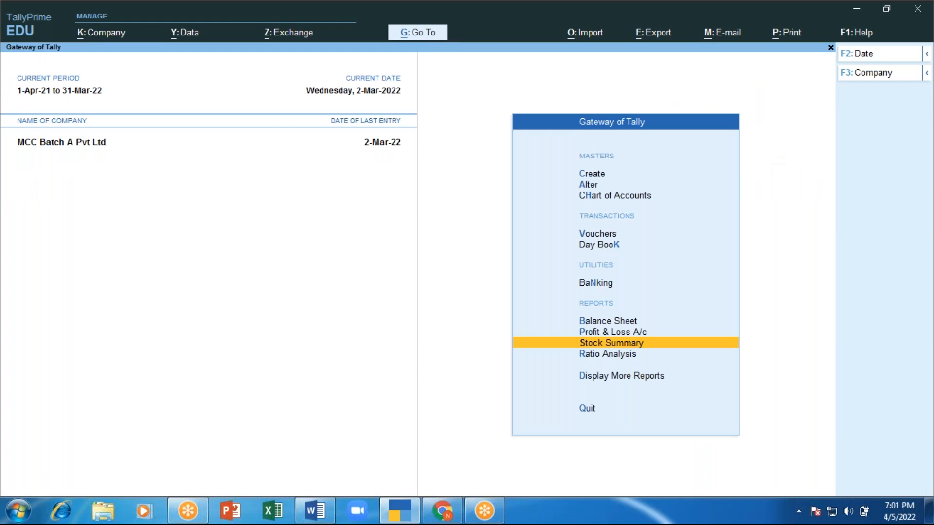
# Step: Open the stock summary again and drill down into the Television stock group
pyautogui.press('Return')
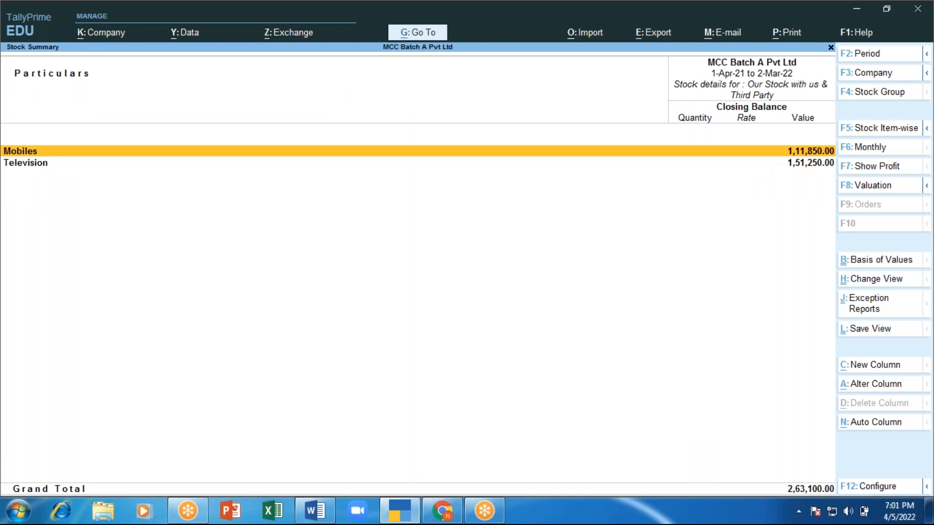
pyautogui.press('Down')
pyautogui.press('Up')
pyautogui.press('Down')
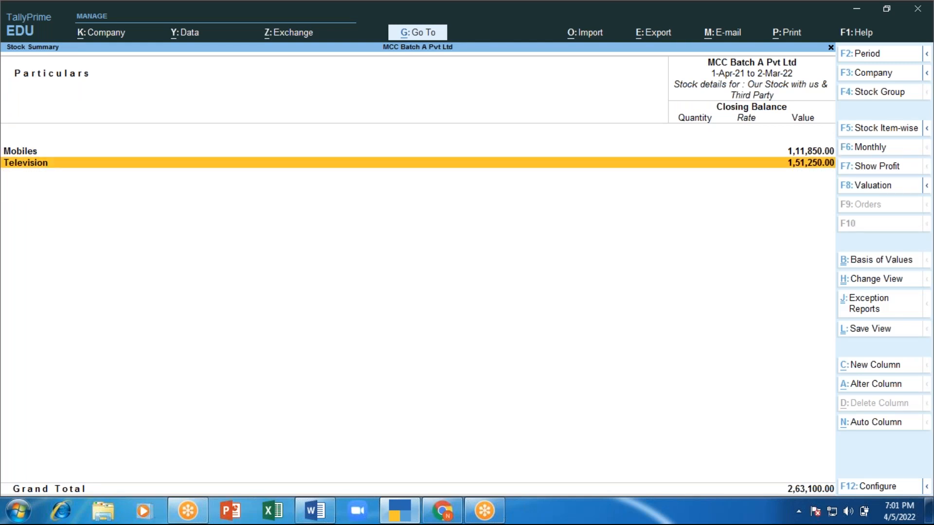
pyautogui.press('Return')
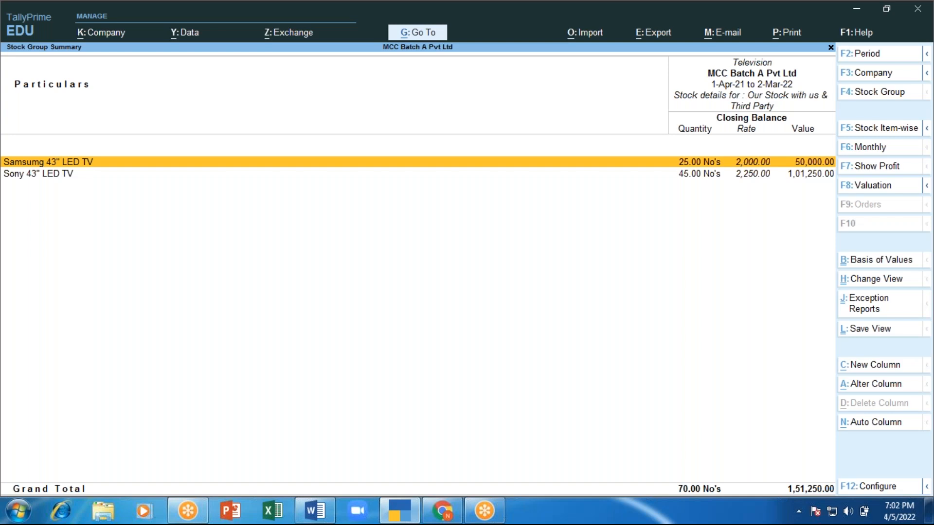
# Step: Configure the Television group summary to show opening balance, goods inwards and goods outwards, then exit to the Gateway of Tally
pyautogui.press('F12')
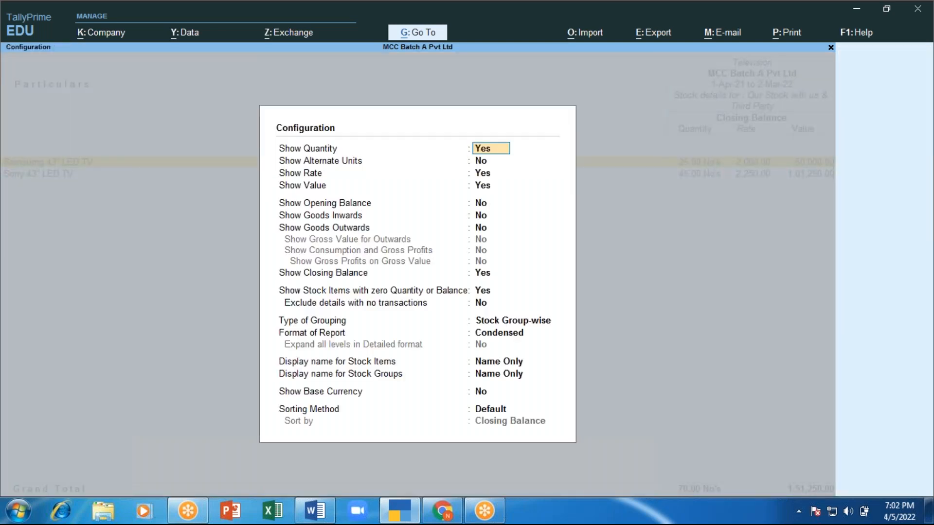
pyautogui.press('Return')
pyautogui.press('Return')
pyautogui.press('Return')
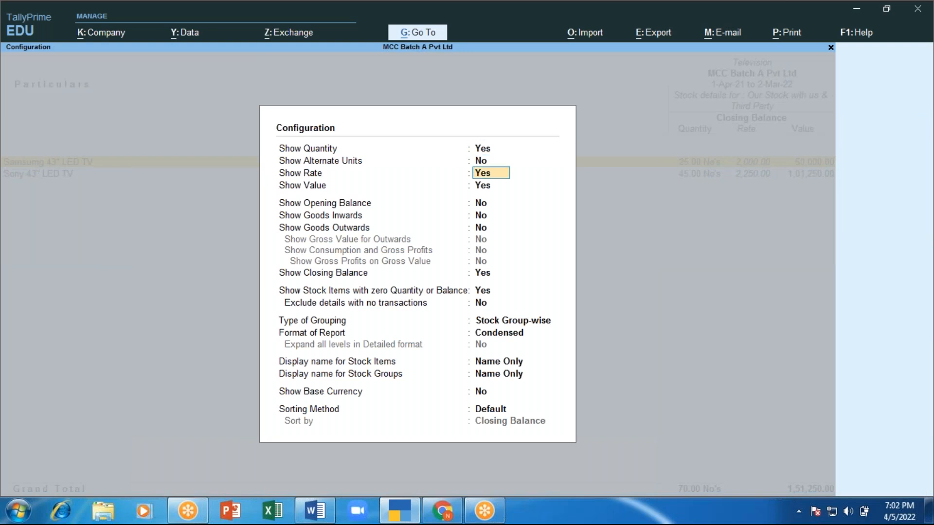
pyautogui.press('Return')
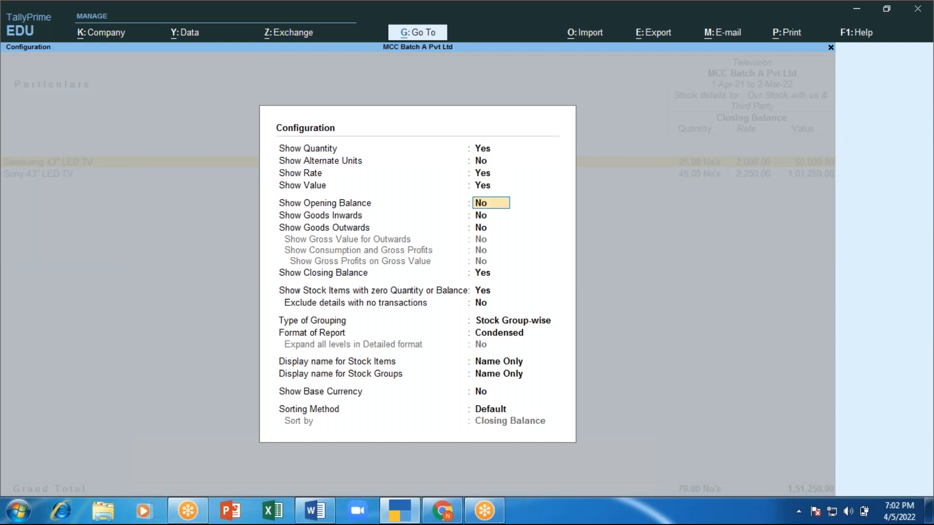
pyautogui.write('y')
pyautogui.press('Return')
pyautogui.write('y')
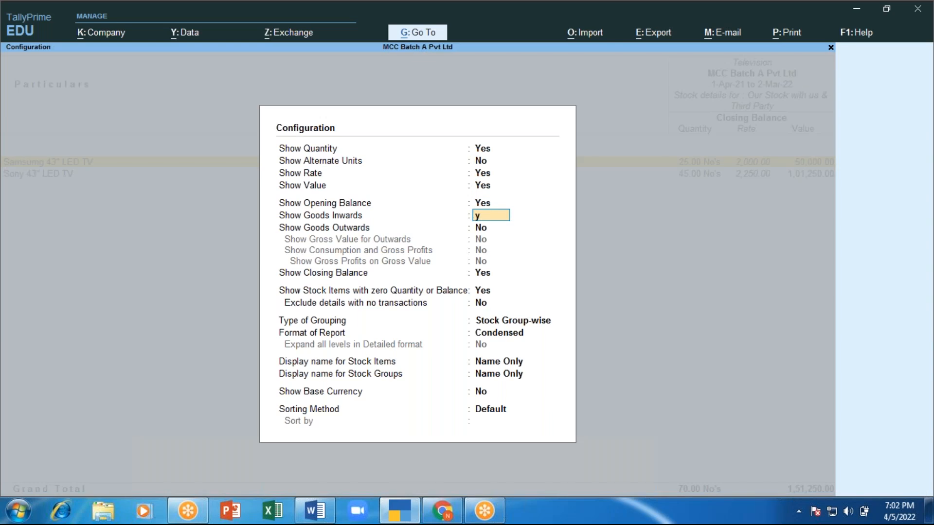
pyautogui.press('Return')
pyautogui.write('y')
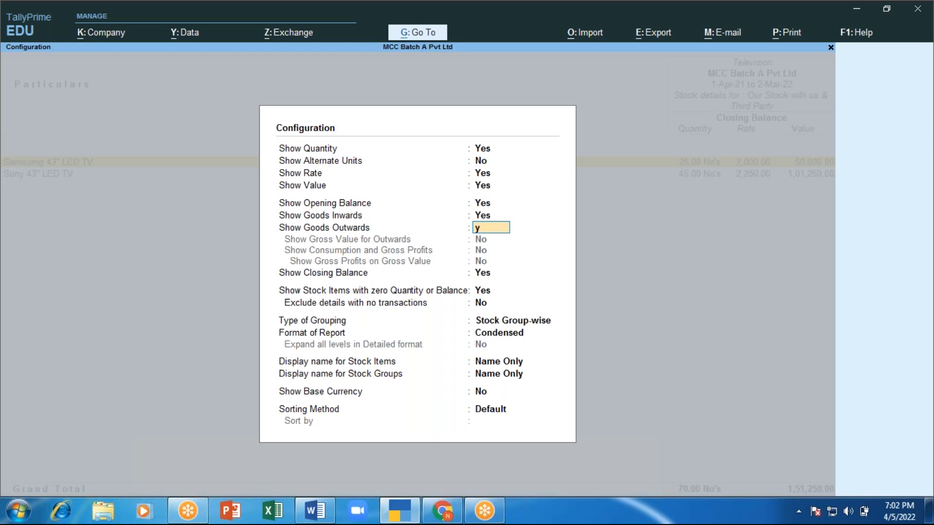
pyautogui.press('Return')
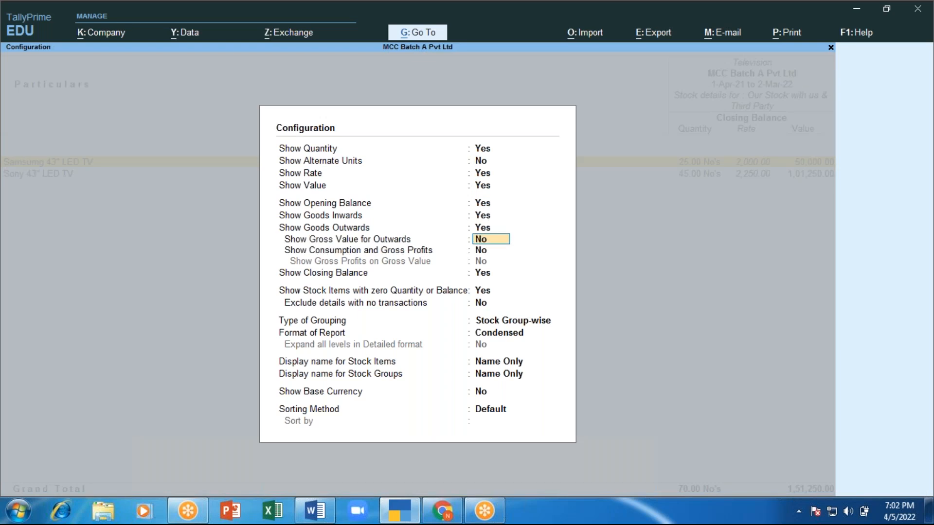
pyautogui.hotkey('ctrl', 'a')
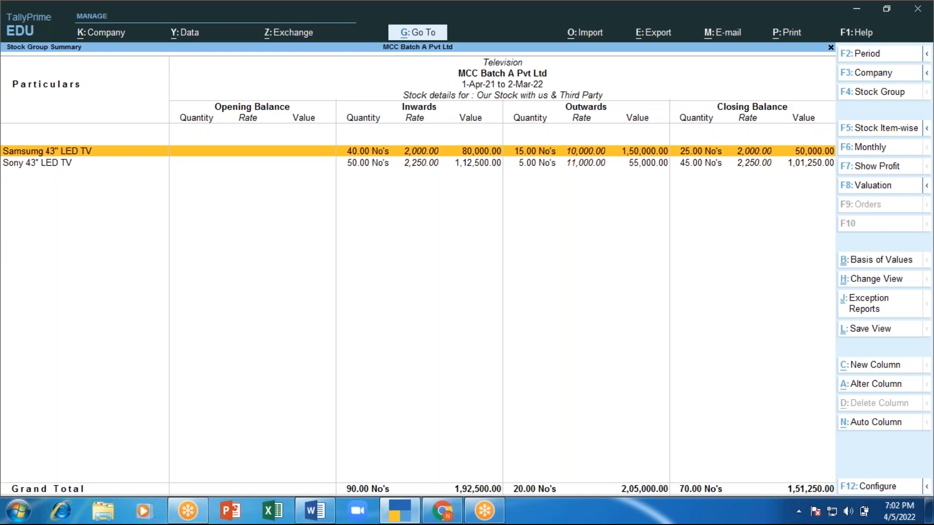
pyautogui.press('Escape')
pyautogui.press('Escape')
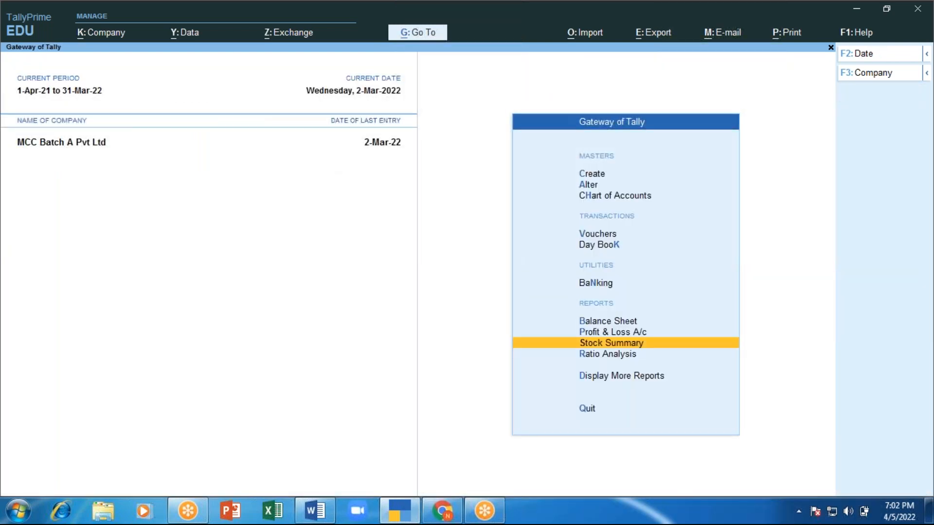
# Step: View the Mobiles group in the stock summary and return to the Gateway of Tally
pyautogui.press('Return')
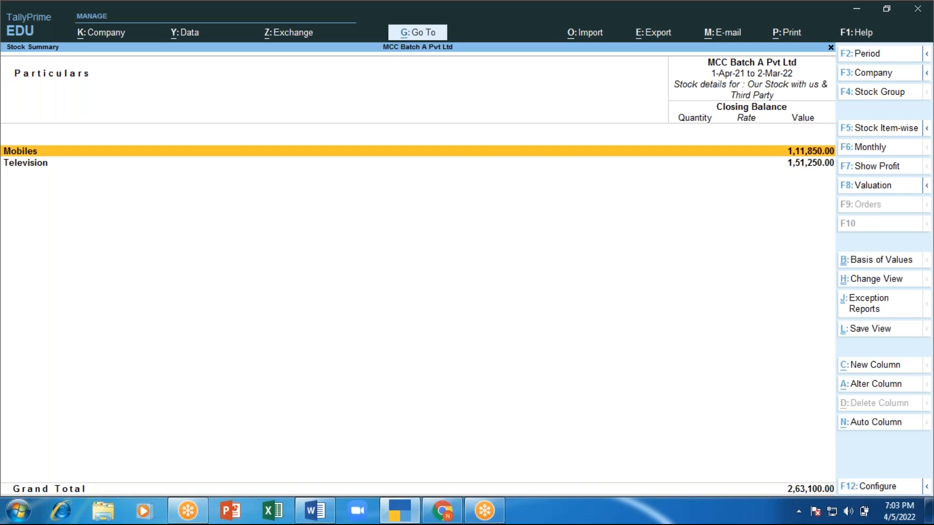
pyautogui.press('Return')
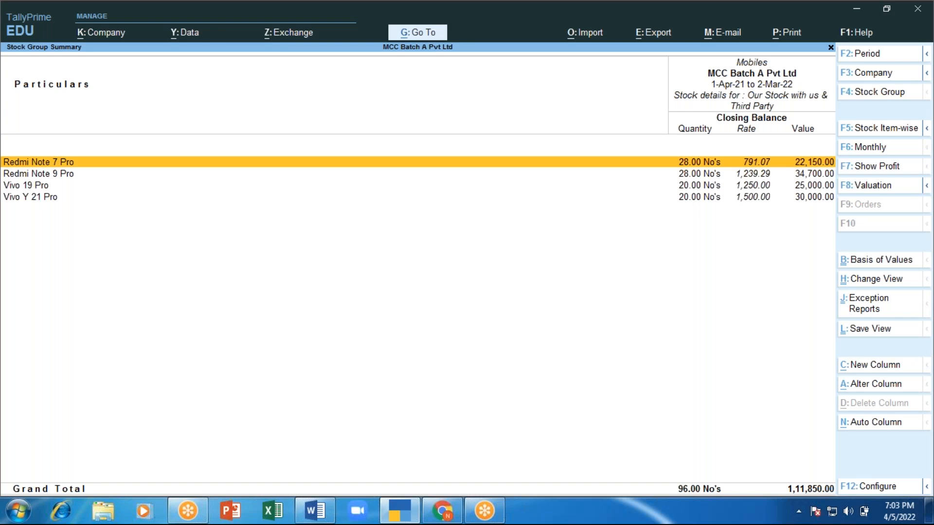
pyautogui.press('Escape')
pyautogui.press('Escape')
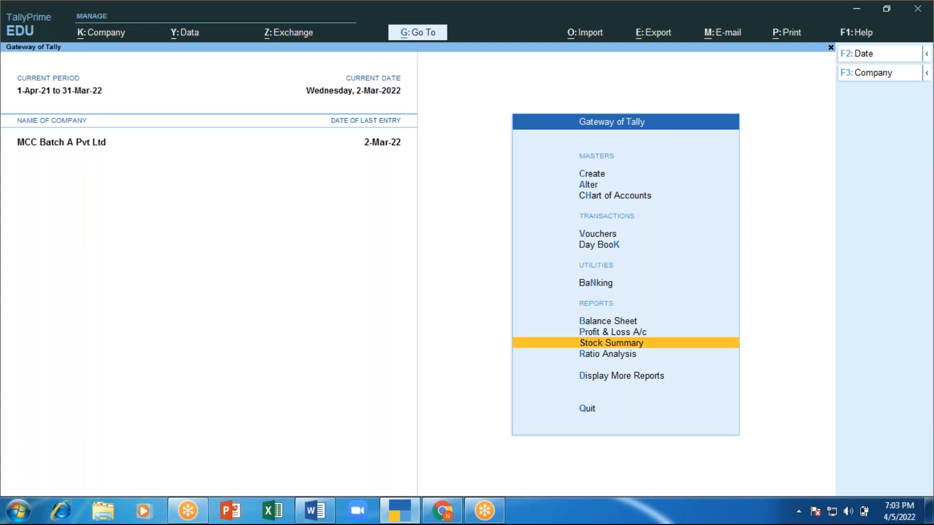
# Step: Open the monthly summary of the stock item Redmi Note 7 Pro from the inventory books
pyautogui.press('Down')
pyautogui.press('Down')
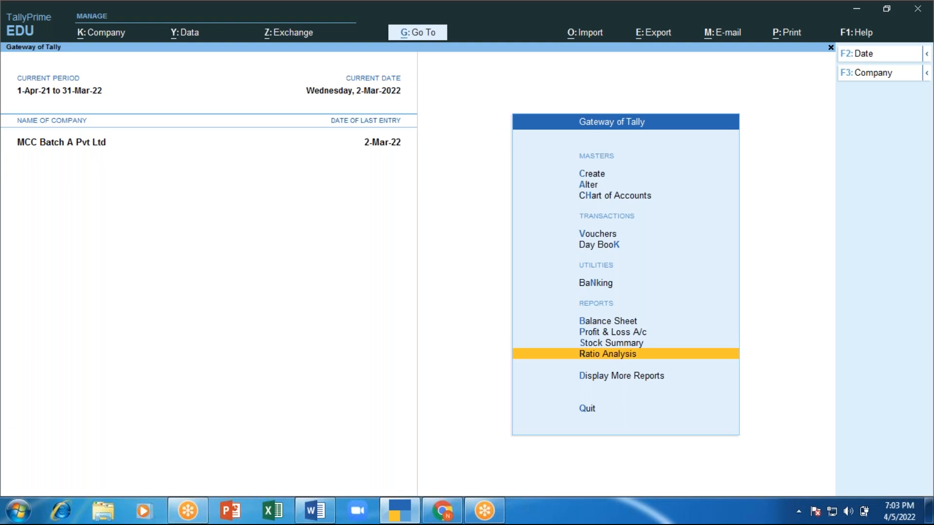
pyautogui.press('Return')
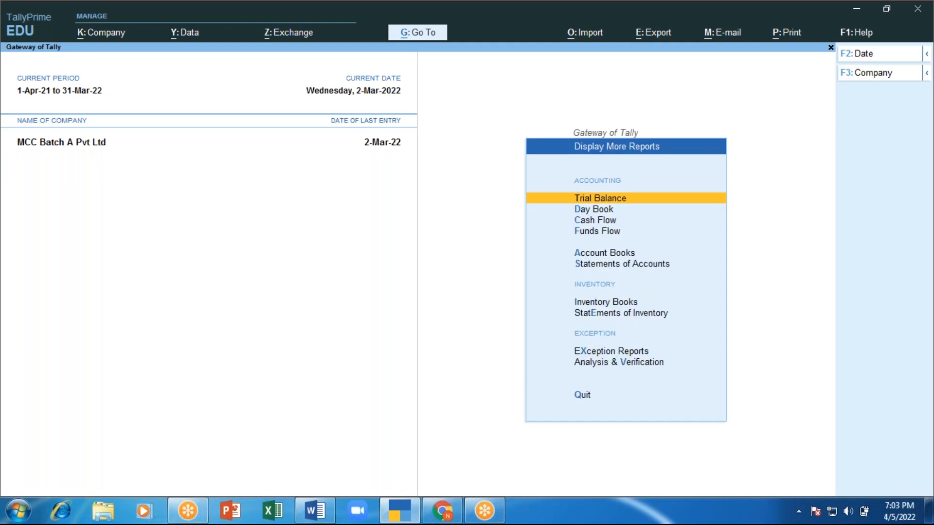
pyautogui.press('Down')
pyautogui.press('Down')
pyautogui.press('Down')
pyautogui.press('Down')
pyautogui.press('Down')
pyautogui.press('Down')
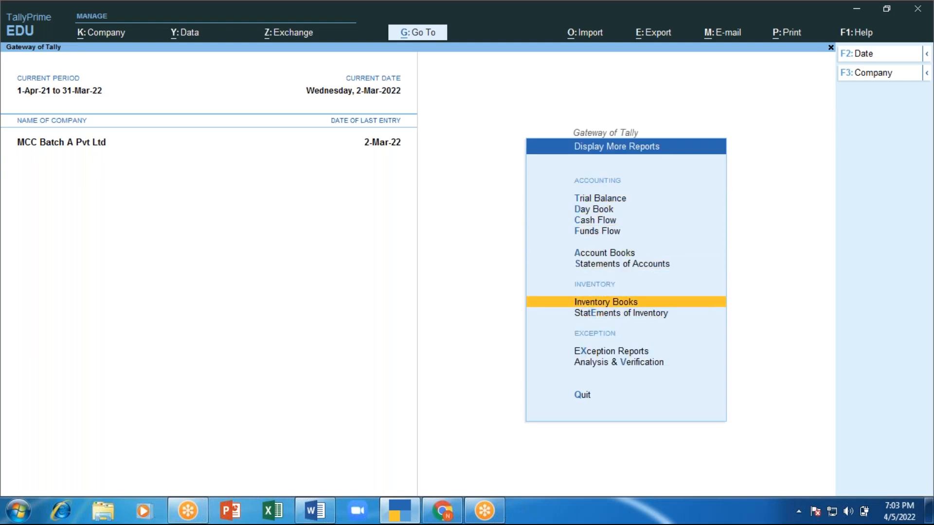
pyautogui.press('Return')
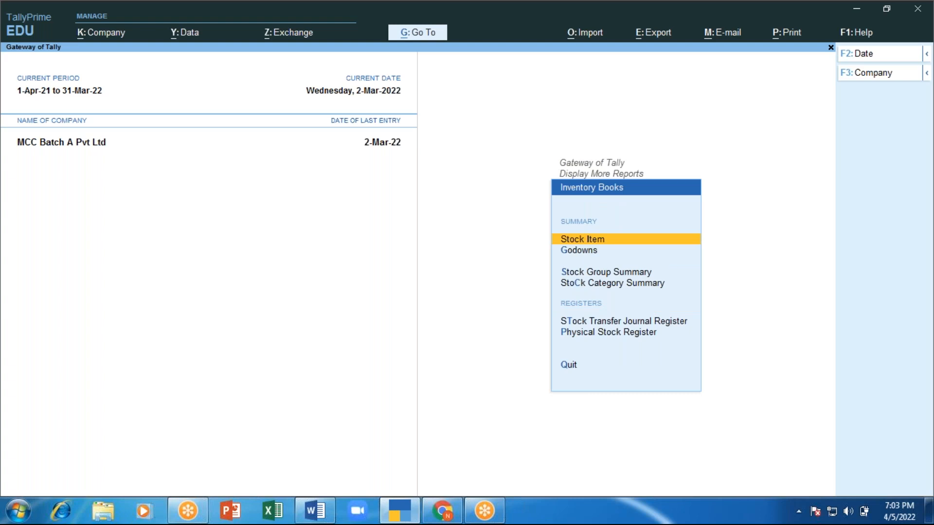
pyautogui.press('Return')
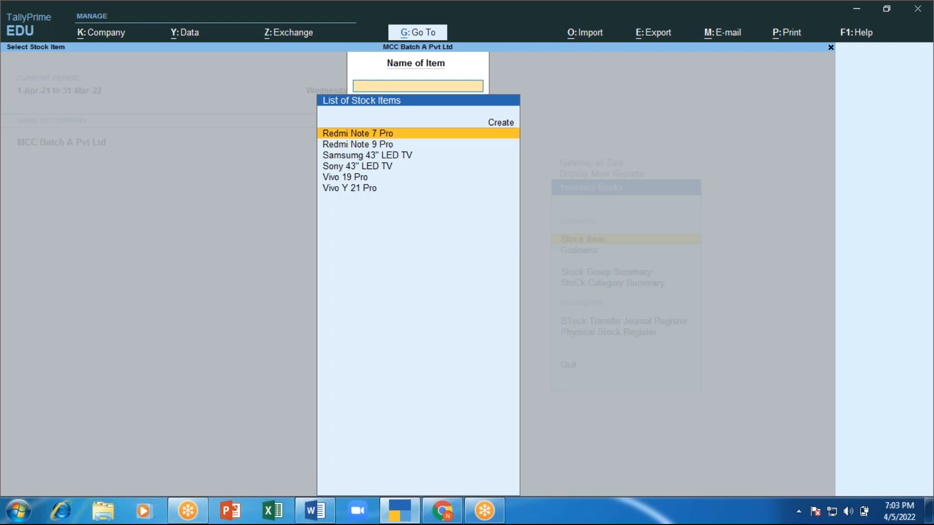
pyautogui.press('Return')
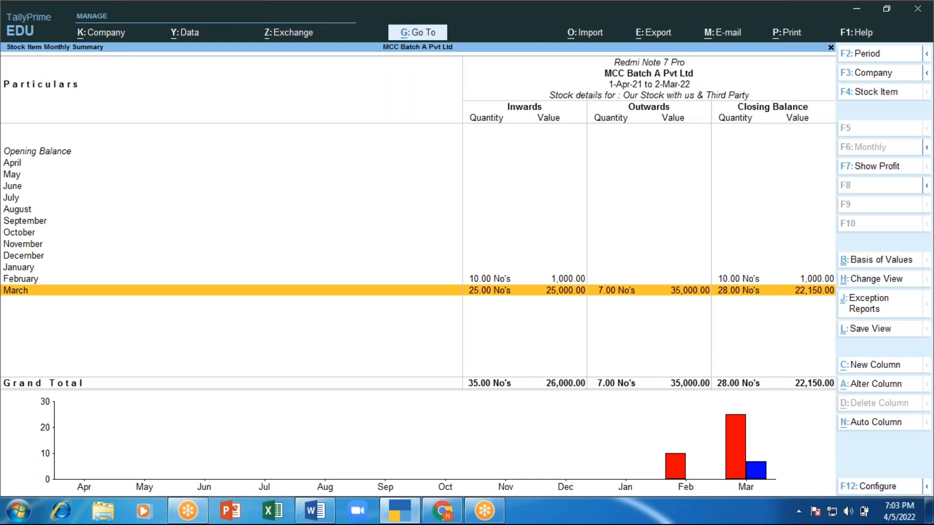
# Step: View the February vouchers of Redmi Note 7 Pro, return to the monthly summary and open the March vouchers
pyautogui.press('Up')
pyautogui.press('Down')
pyautogui.press('Up')
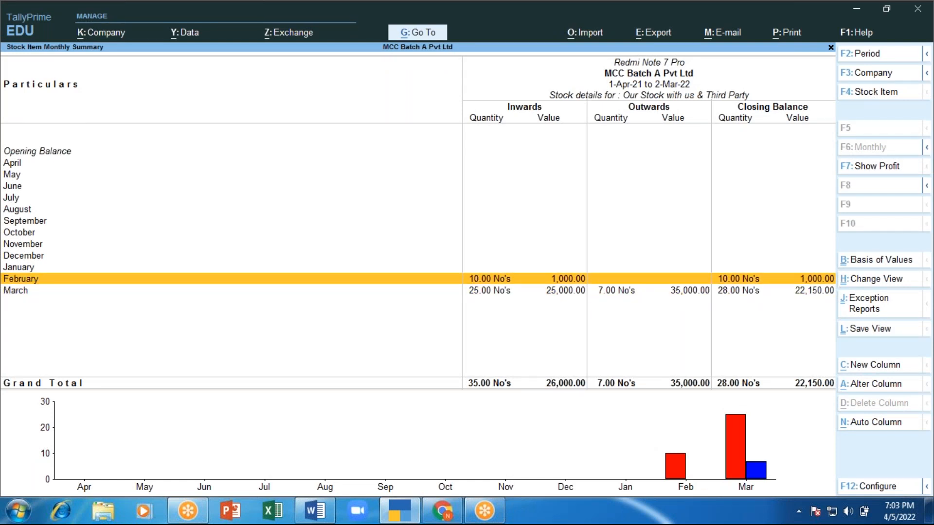
pyautogui.press('Return')
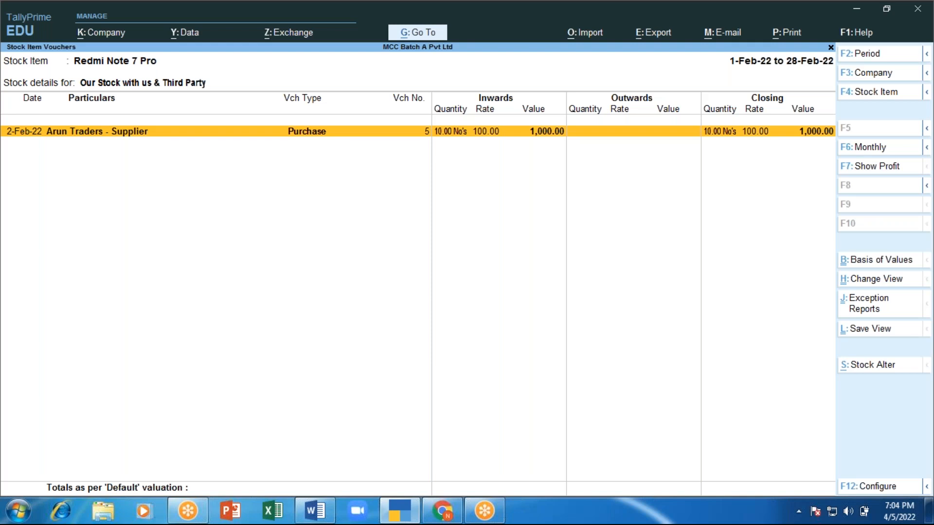
pyautogui.press('Escape')
pyautogui.press('Down')
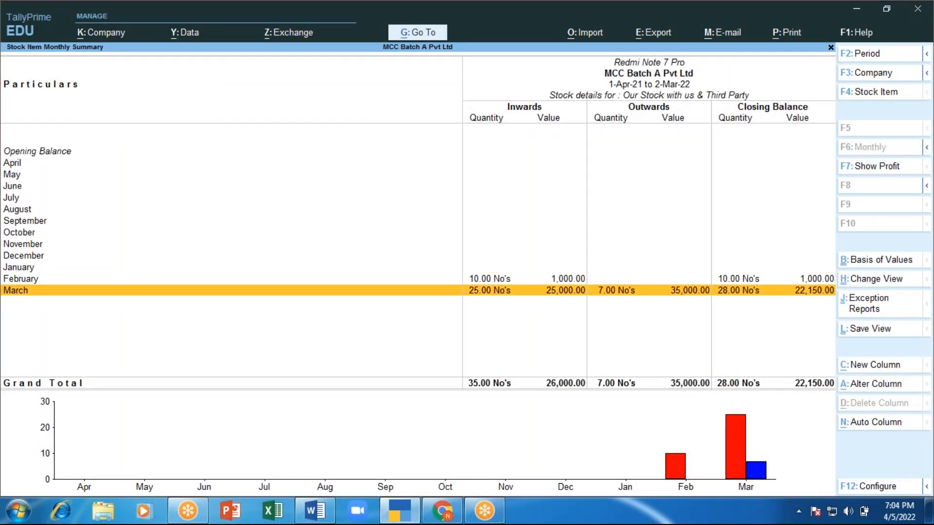
pyautogui.press('Return')
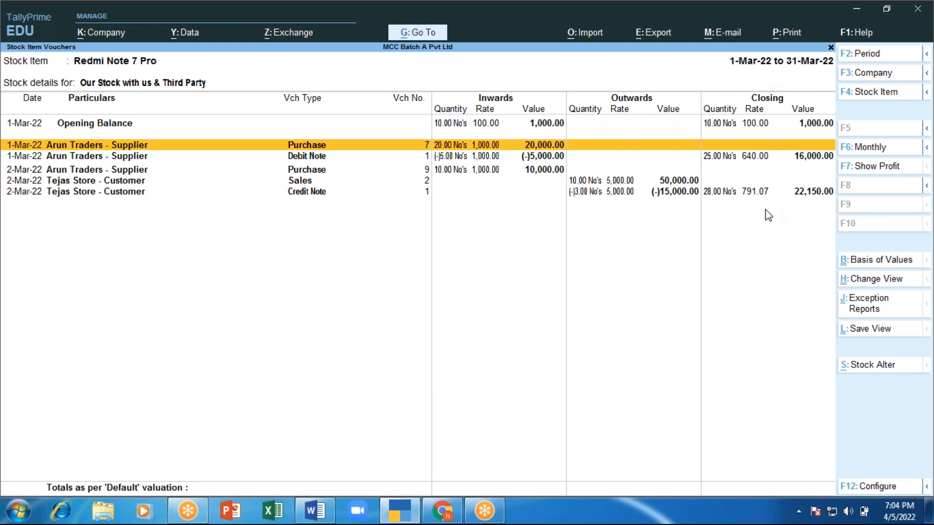
# Step: Change the Redmi Note 7 Pro voucher period to run from 1-Feb-22 to 31-Mar-22
pyautogui.press('alt')
pyautogui.press('alt')
pyautogui.hotkey('alt', 'F2')
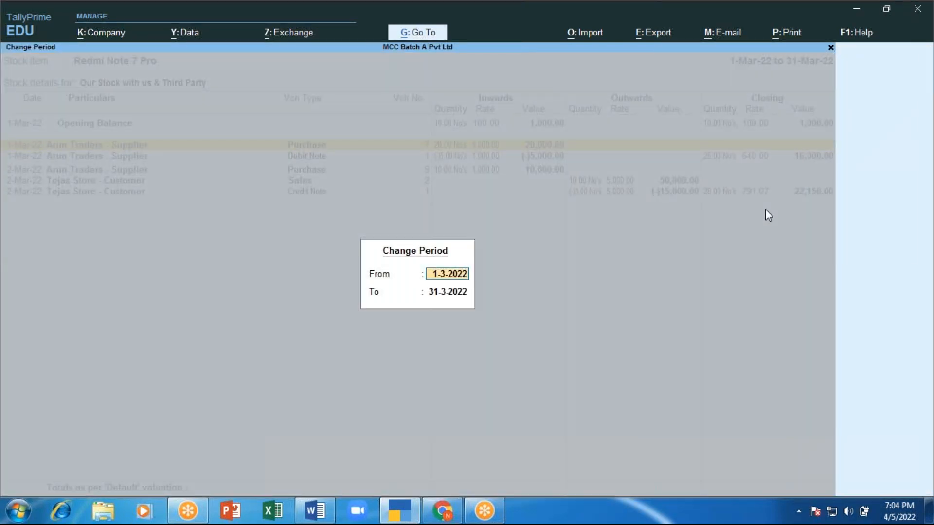
pyautogui.press('BackSpace')
pyautogui.write('feb')
pyautogui.press('Return')
pyautogui.write('mar')
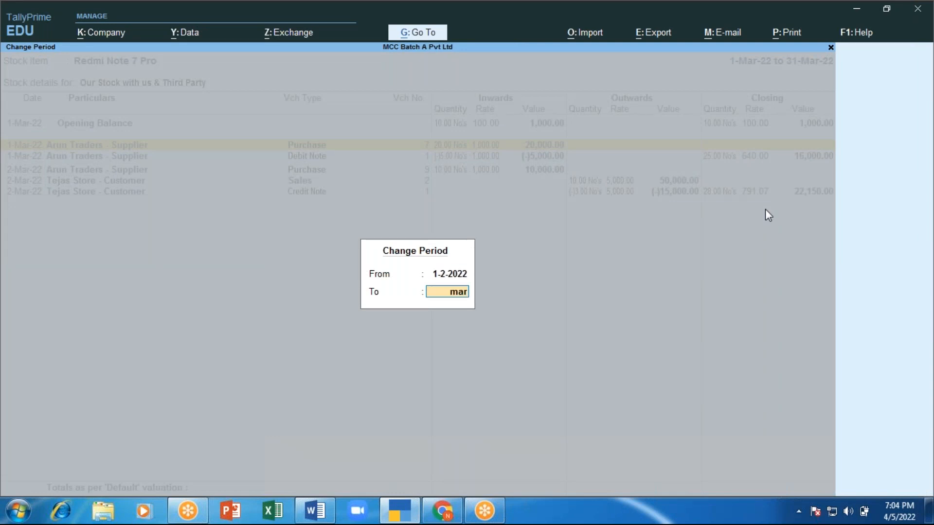
pyautogui.press('Return')
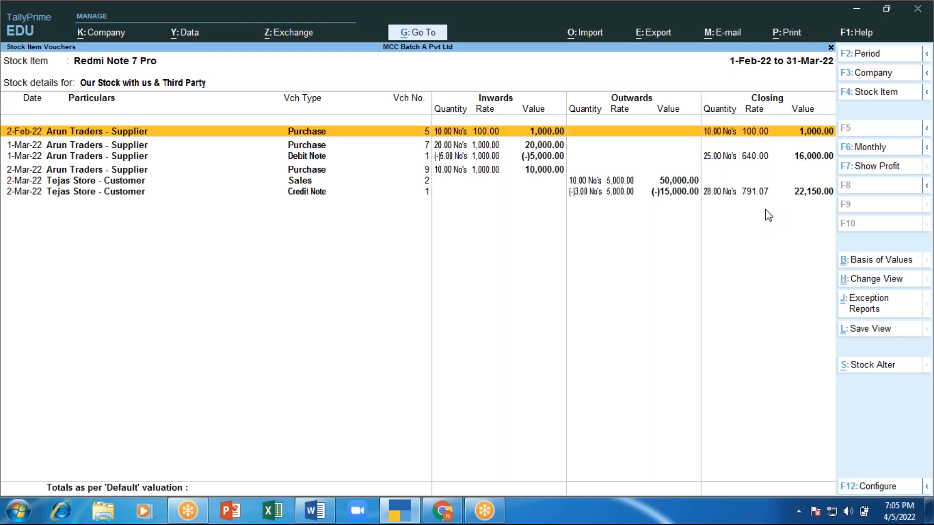
# Step: Examine the purchase, debit note, sales and credit note entries of Redmi Note 7 Pro, and return to the inventory books
pyautogui.press('Down')
pyautogui.press('Down')
pyautogui.press('Down')
pyautogui.press('Down')
pyautogui.press('Down')
pyautogui.press('Up')
pyautogui.press('Up')
pyautogui.press('Up')
pyautogui.press('Up')
pyautogui.press('Down')
pyautogui.press('Down')
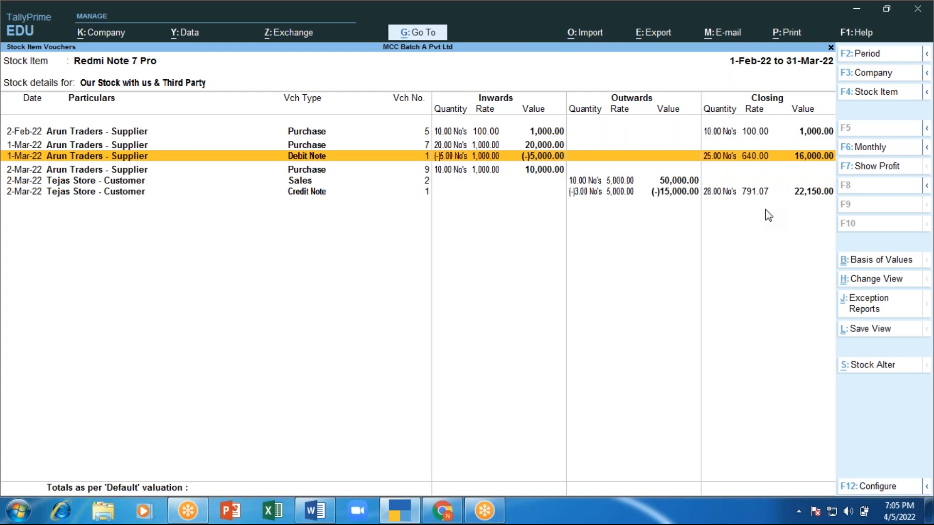
pyautogui.press('Down')
pyautogui.press('Down')
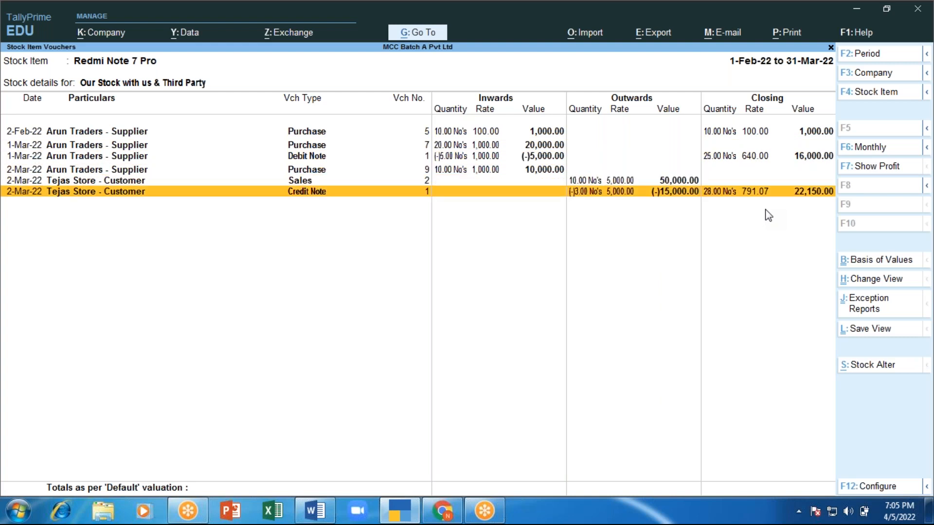
pyautogui.press('Up')
pyautogui.press('Up')
pyautogui.press('Up')
pyautogui.press('Up')
pyautogui.press('Down')
pyautogui.press('Down')
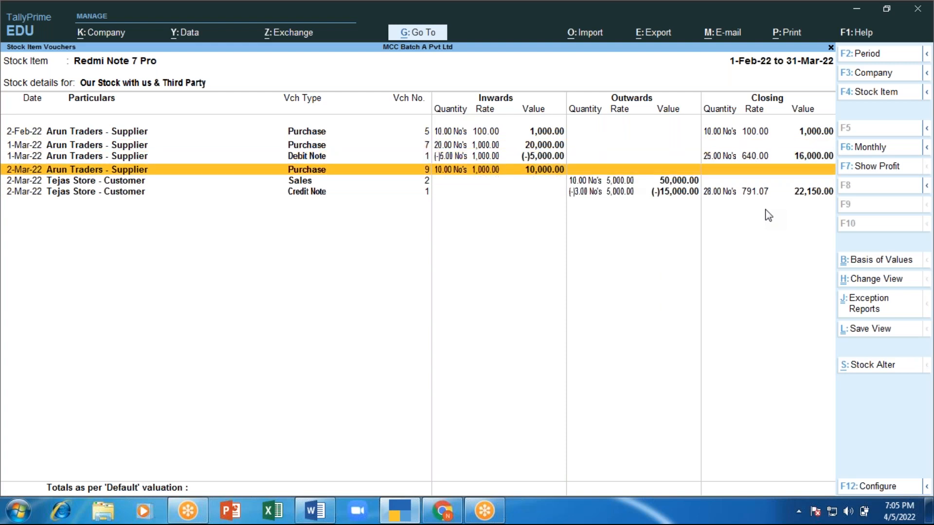
pyautogui.press('Down')
pyautogui.press('Down')
pyautogui.press('Up')
pyautogui.press('Down')
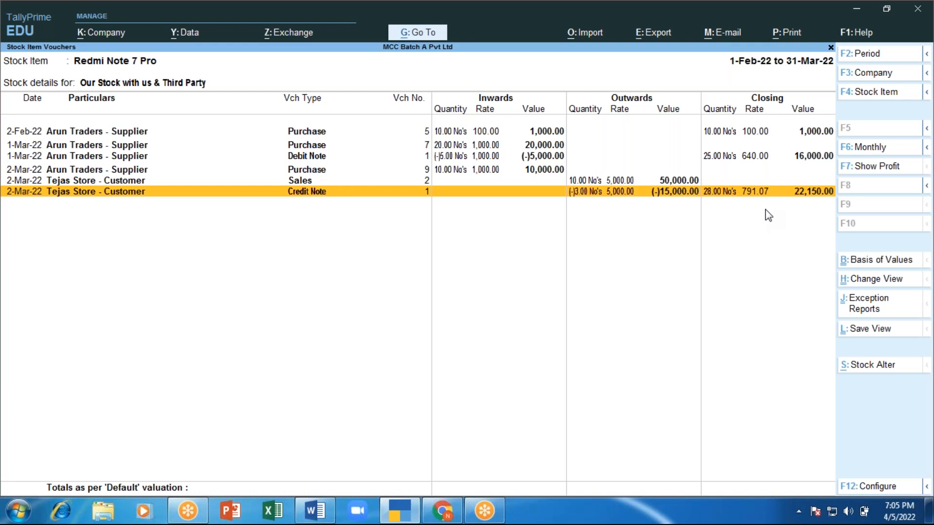
pyautogui.press('Escape')
pyautogui.press('Escape')
pyautogui.press('Escape')
pyautogui.press('Escape')
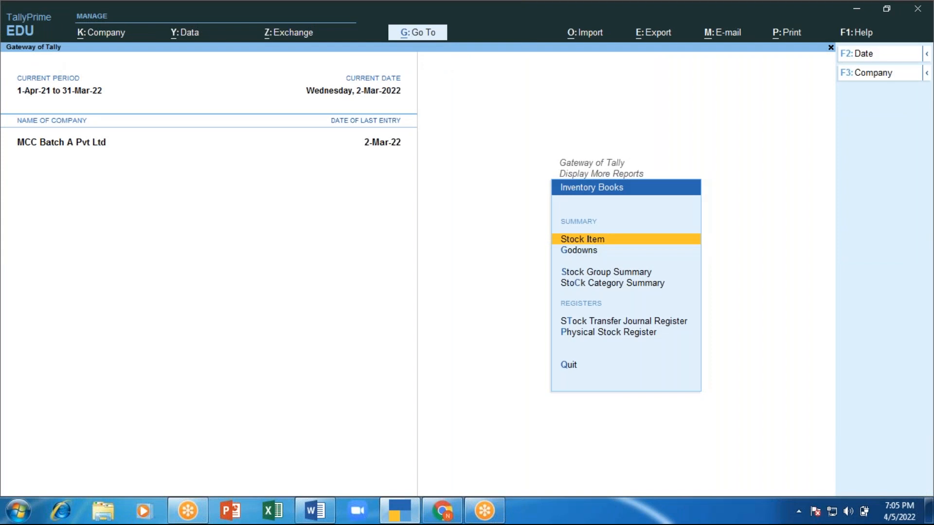
# Step: Open the February vouchers of the stock item Samsumg 43" LED TV through its monthly summary
pyautogui.press('Return')
pyautogui.press('Down')
pyautogui.press('Down')
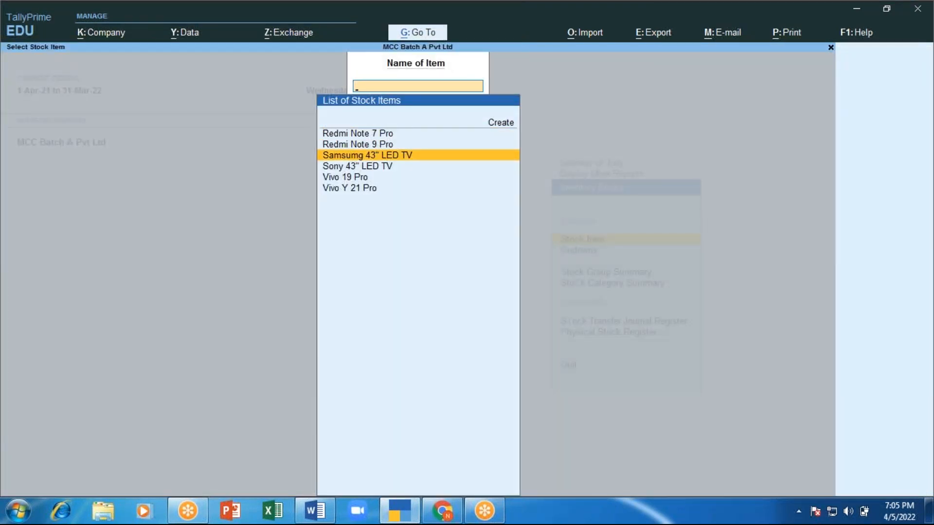
pyautogui.press('Return')
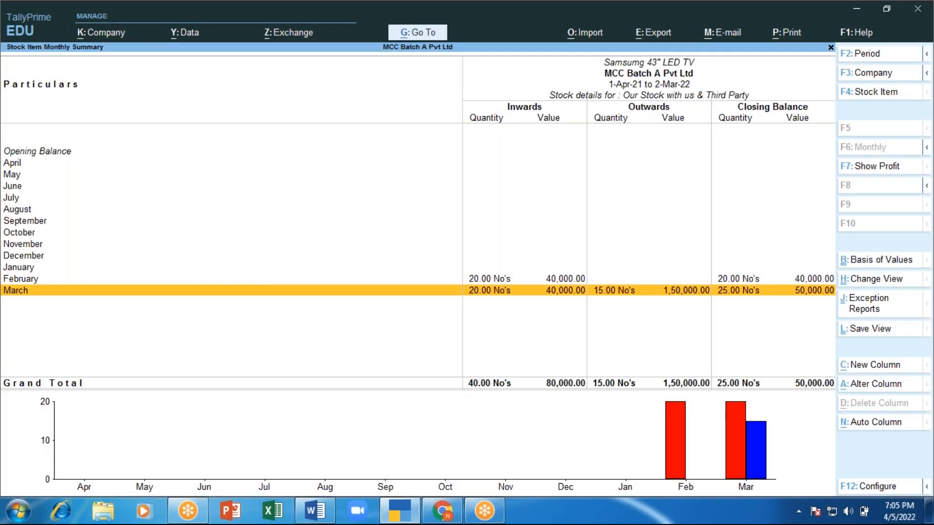
pyautogui.press('Up')
pyautogui.press('Down')
pyautogui.press('Up')
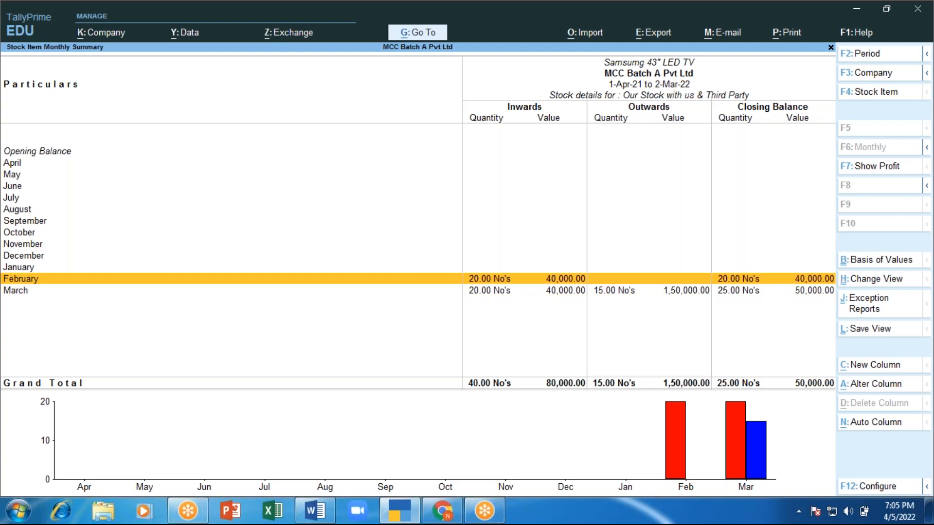
pyautogui.press('Return')
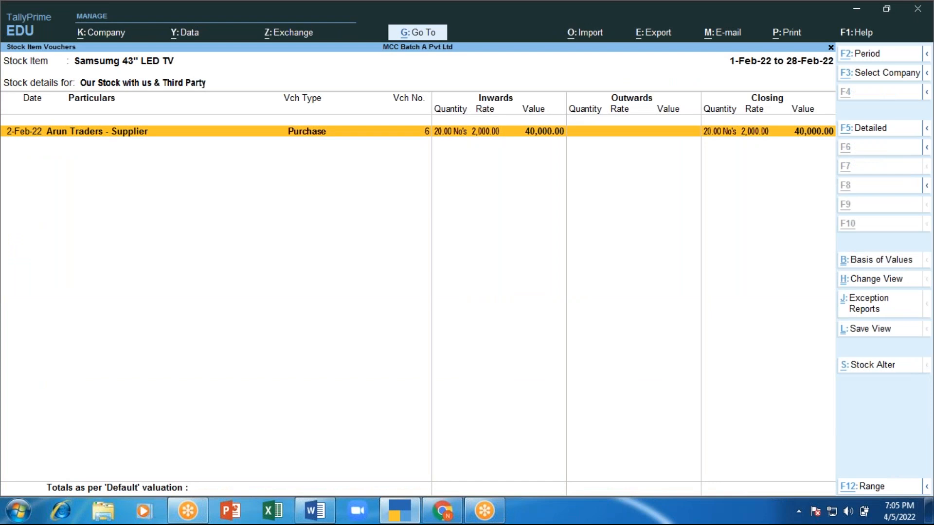
# Step: Extend the Samsumg 43" LED TV voucher period to the end of March, view it and return to the Gateway of Tally
pyautogui.hotkey('alt', 'F2')
pyautogui.press('Return')
pyautogui.write('mar')
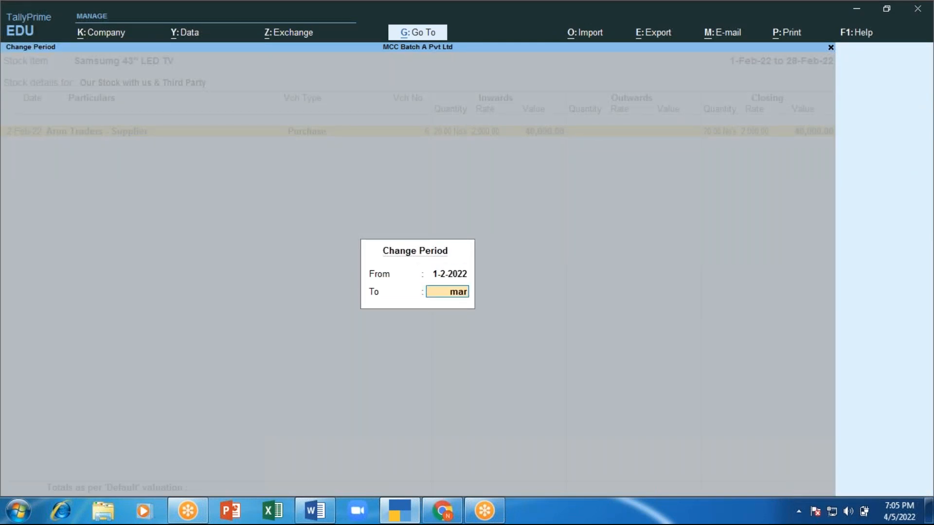
pyautogui.press('Return')
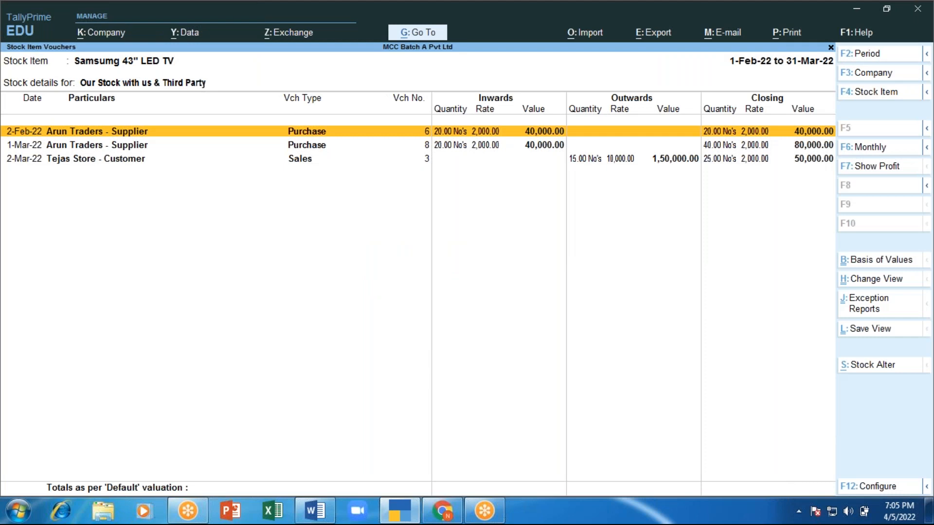
pyautogui.press('Escape')
pyautogui.press('Escape')
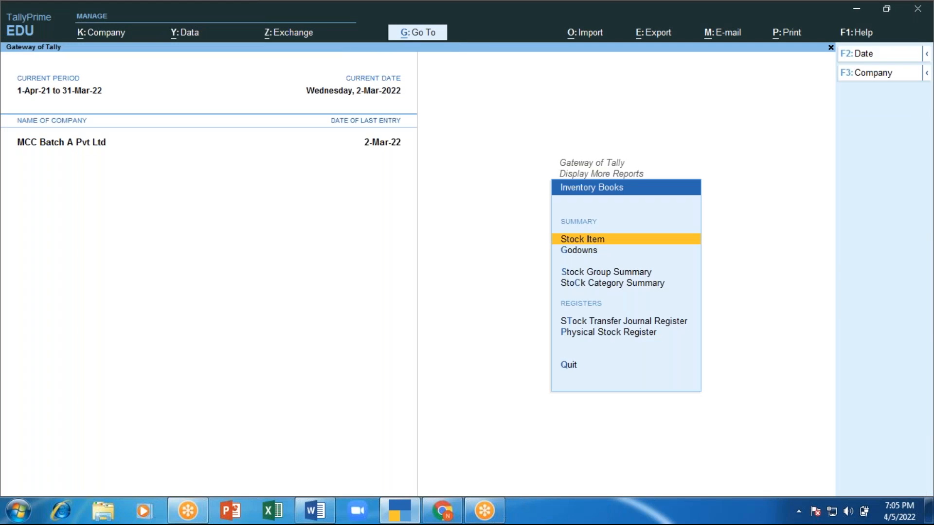
pyautogui.press('Escape')
pyautogui.press('Escape')
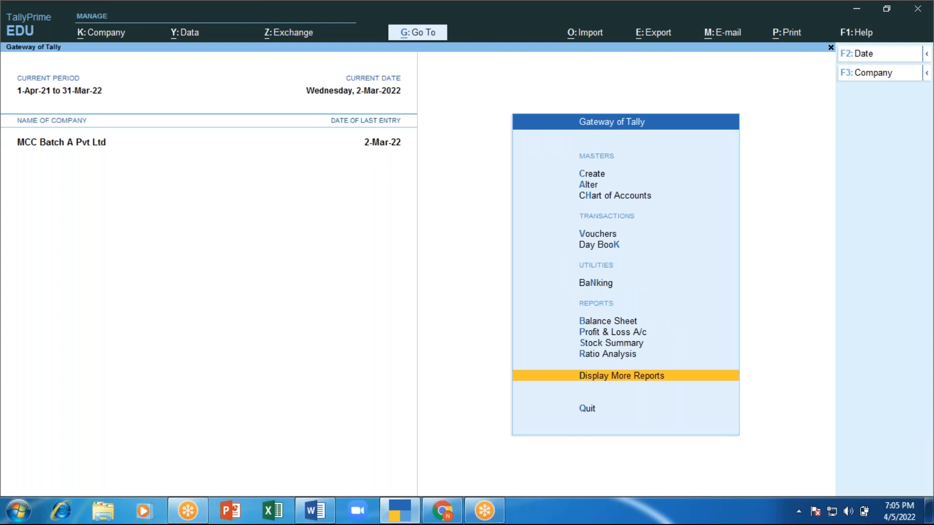
pyautogui.press('Escape')
pyautogui.press('Escape')
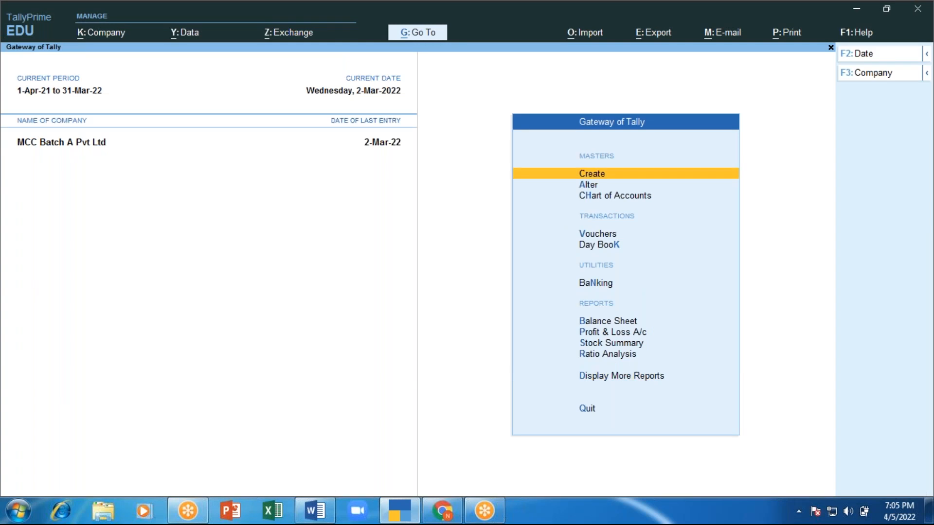
# Step: Reopen the monthly summary of Redmi Note 7 Pro through the inventory books under the additional reports
pyautogui.press('d')
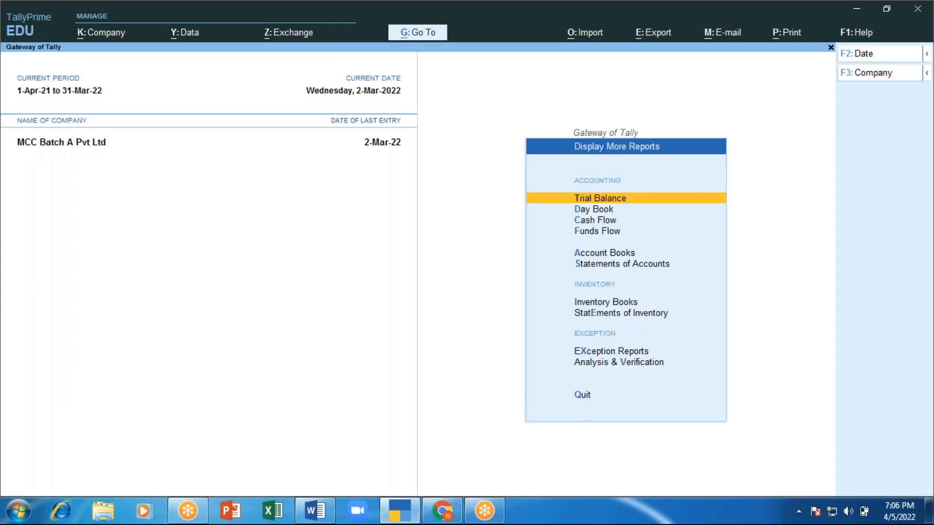
pyautogui.press('Down')
pyautogui.press('Down')
pyautogui.press('Down')
pyautogui.press('Down')
pyautogui.press('Down')
pyautogui.press('Down')
pyautogui.press('Down')
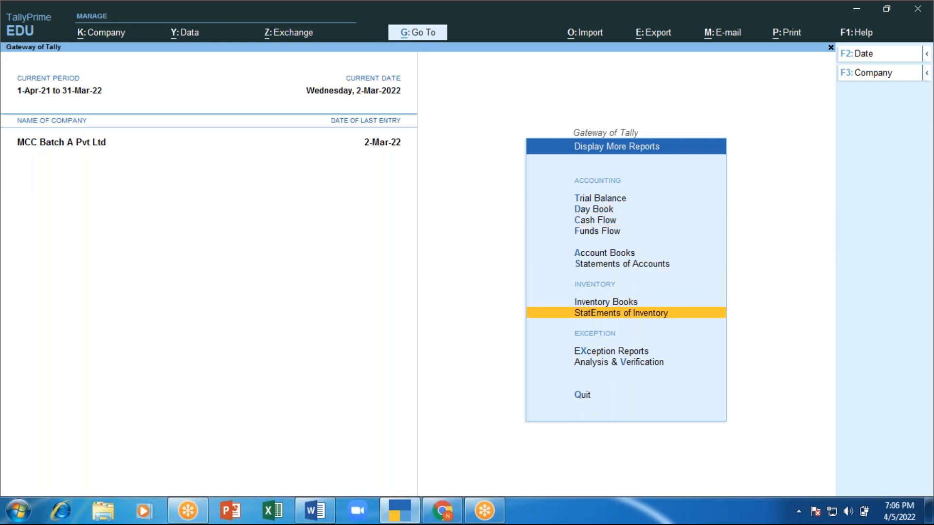
pyautogui.press('Up')
pyautogui.press('Return')
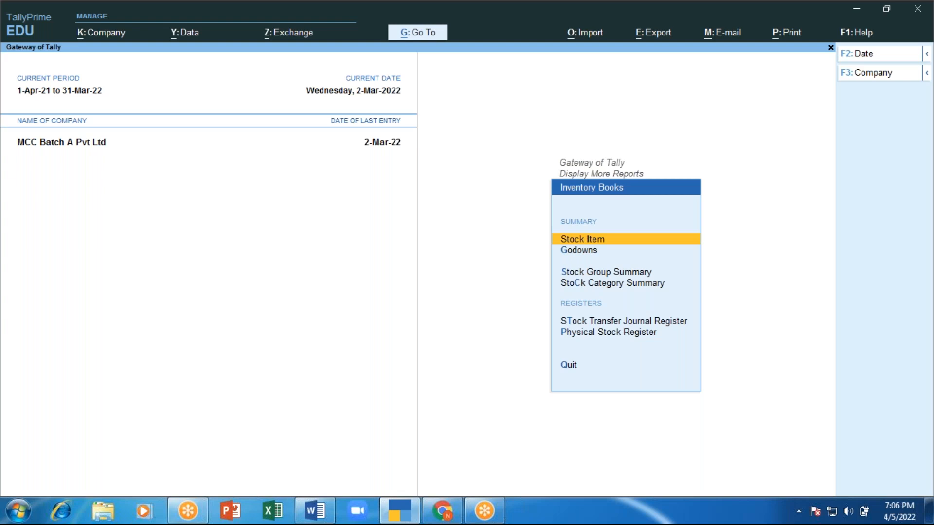
pyautogui.press('Return')
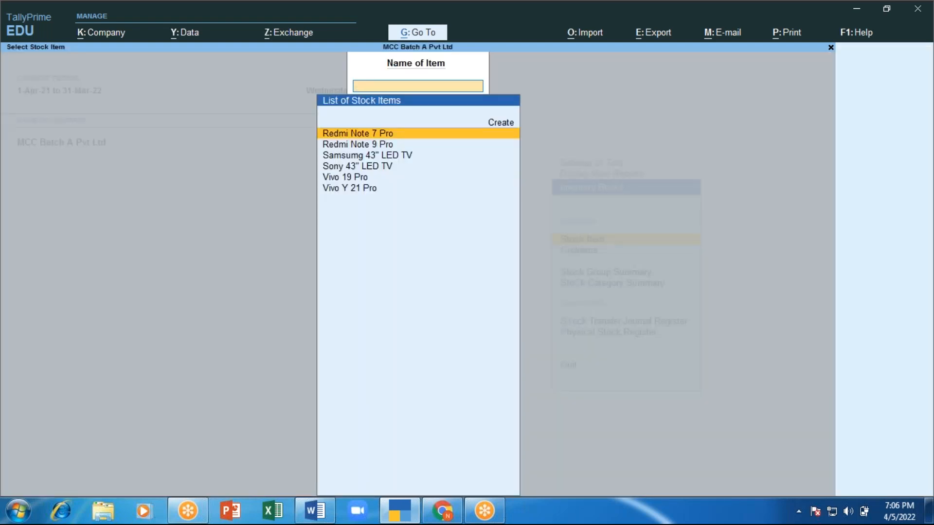
pyautogui.press('Return')
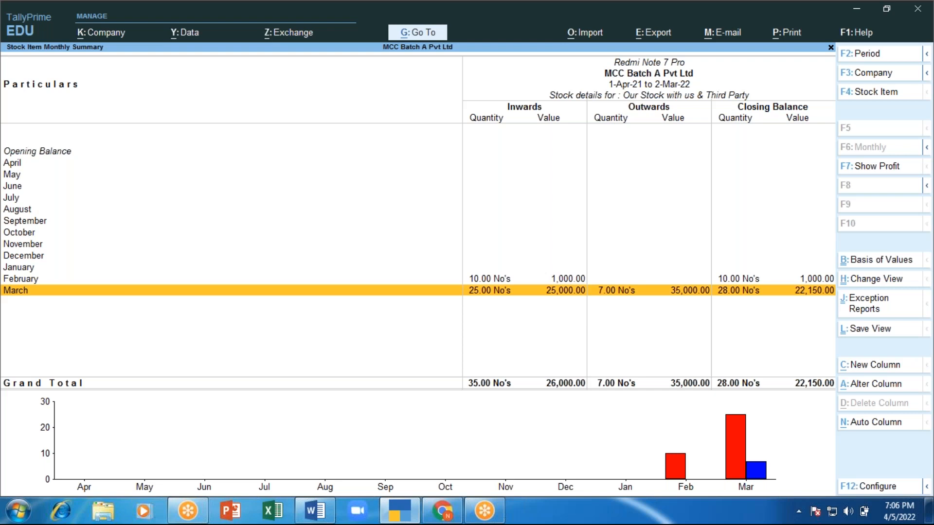
# Step: View the February vouchers of Redmi Note 7 Pro and return to the inventory books
pyautogui.press('Up')
pyautogui.press('Return')
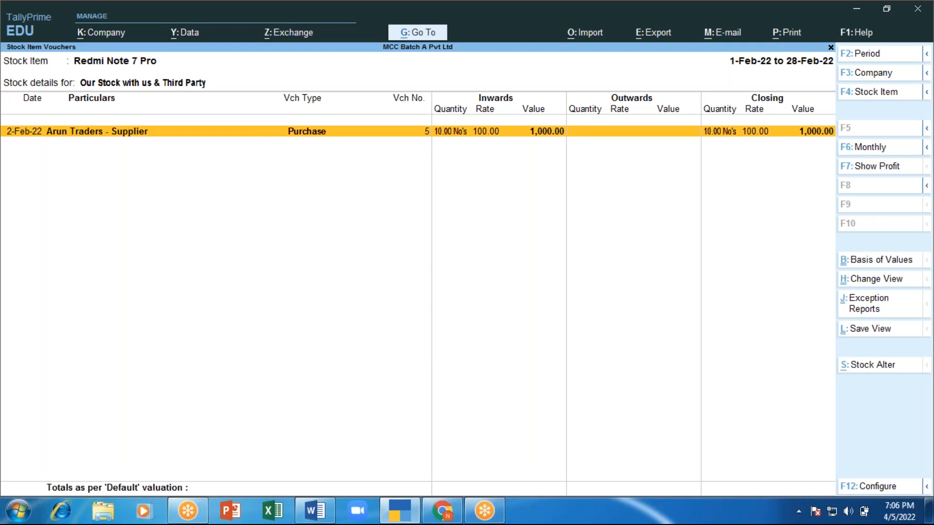
pyautogui.press('Escape')
pyautogui.press('Escape')
pyautogui.press('BackSpace')
pyautogui.press('Escape')
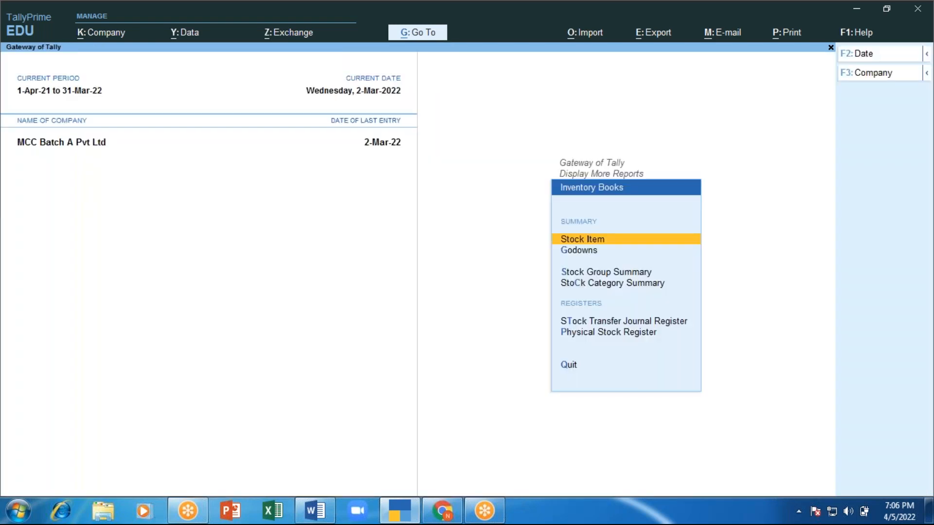
# Step: Open the godown summary of Godown A, view its Mobiles stock item-wise and return to the godown list
pyautogui.press('Down')
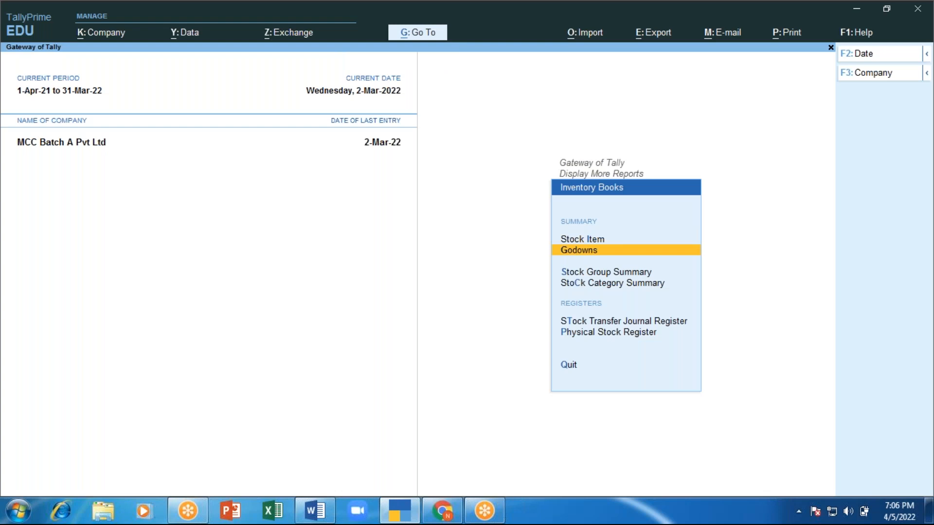
pyautogui.press('Return')
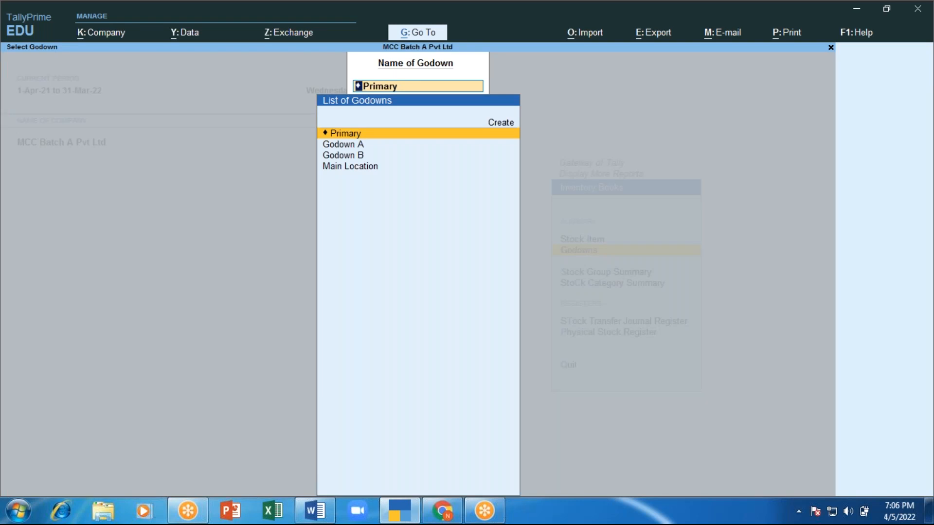
pyautogui.press('Down')
pyautogui.press('Return')
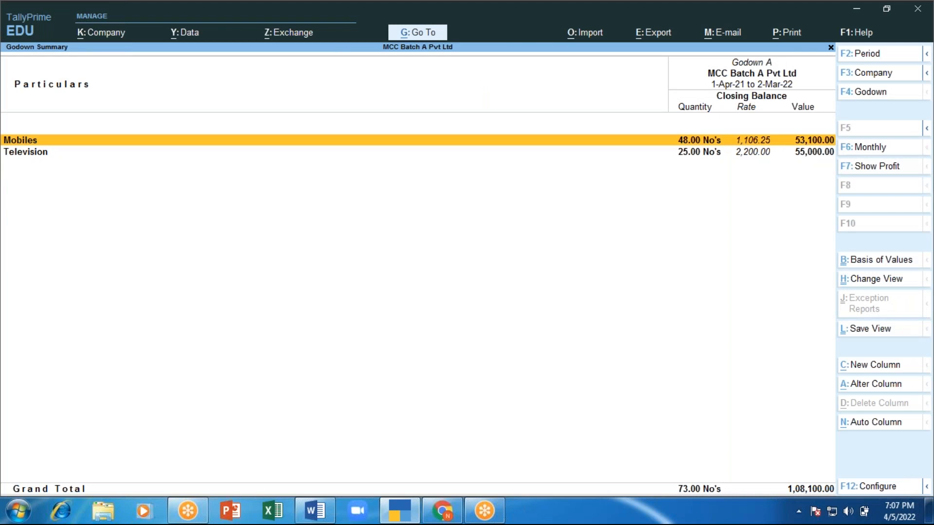
pyautogui.press('Return')
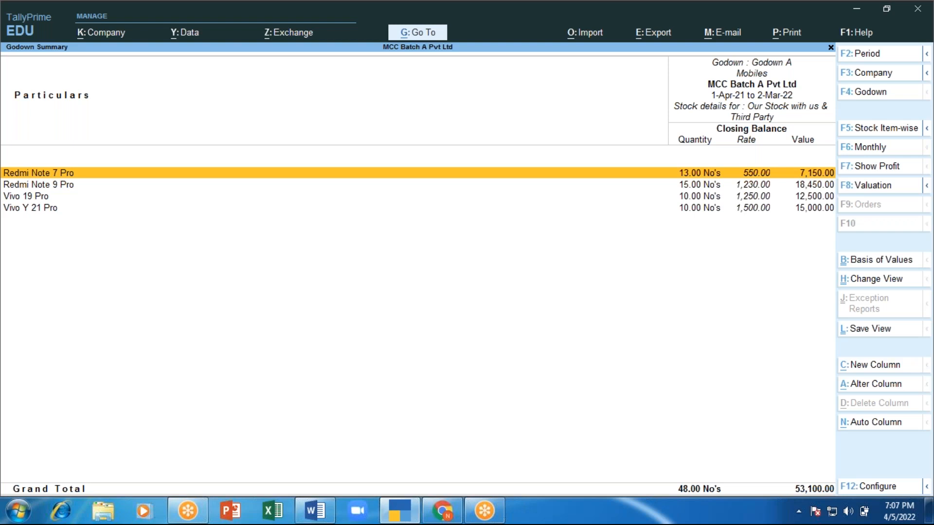
pyautogui.press('Escape')
pyautogui.press('Escape')
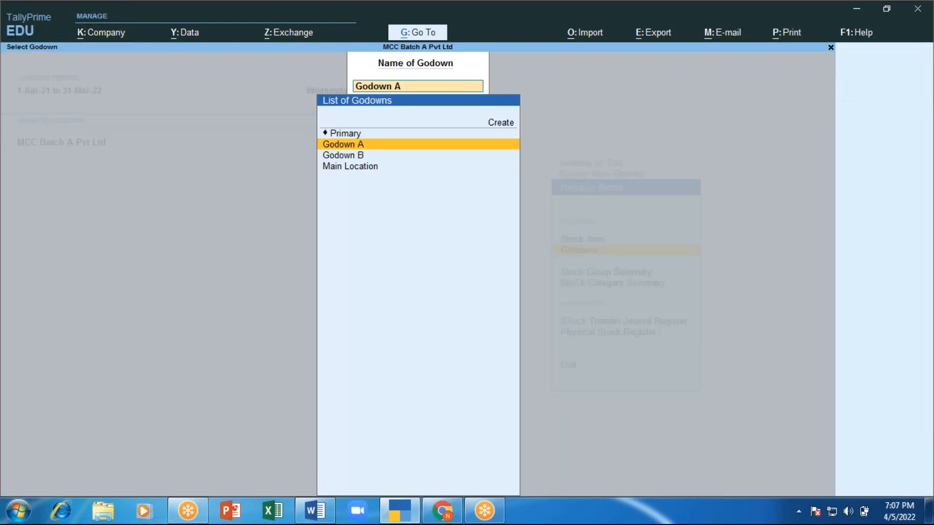
# Step: Open the godown summary of Godown B, view its Mobiles stock item-wise and return to the inventory books
pyautogui.press('Down')
pyautogui.press('Return')
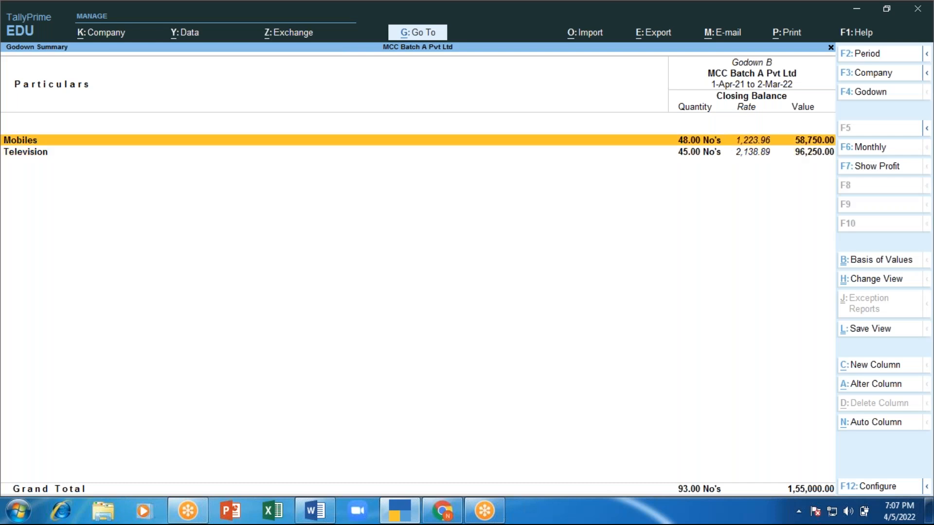
pyautogui.press('Down')
pyautogui.press('Up')
pyautogui.press('Return')
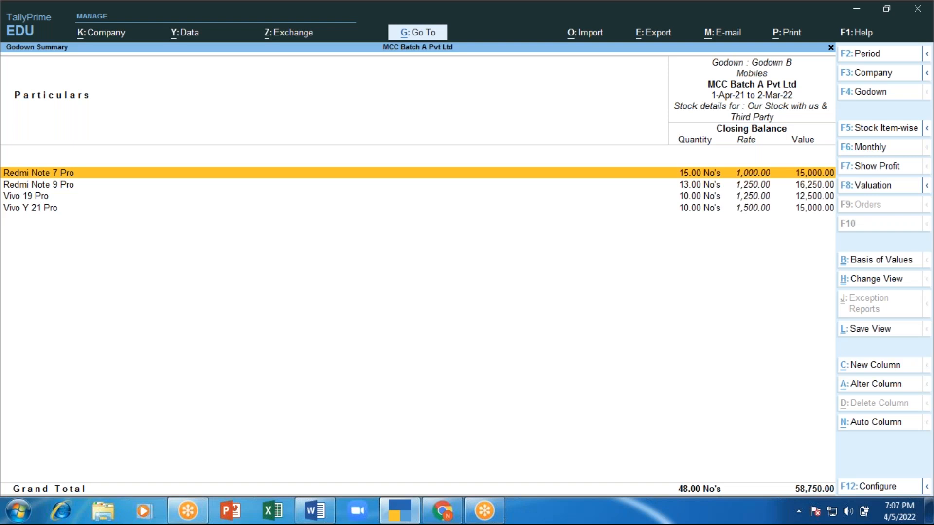
pyautogui.press('Escape')
pyautogui.press('Escape')
pyautogui.press('Escape')
pyautogui.press('Escape')
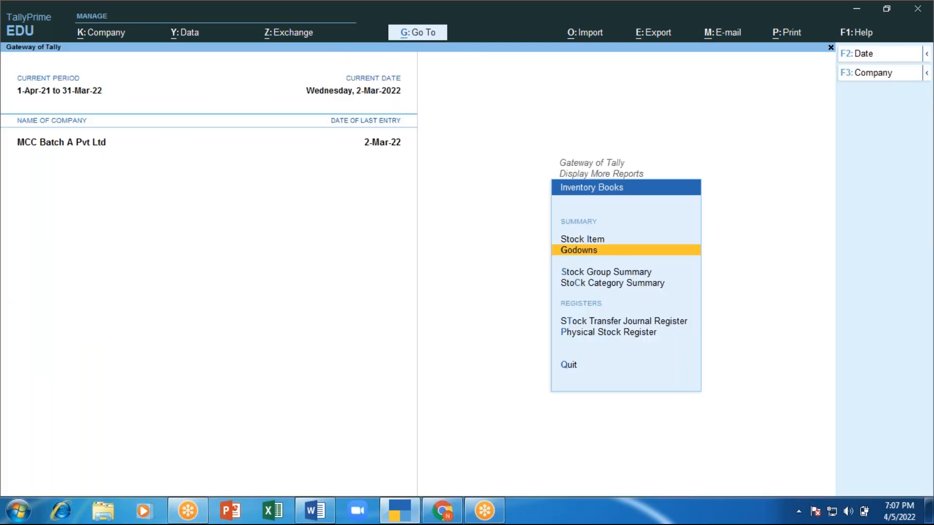
# Step: View the stock group summary of the Television group and return to the inventory books
pyautogui.press('Down')
pyautogui.press('Return')
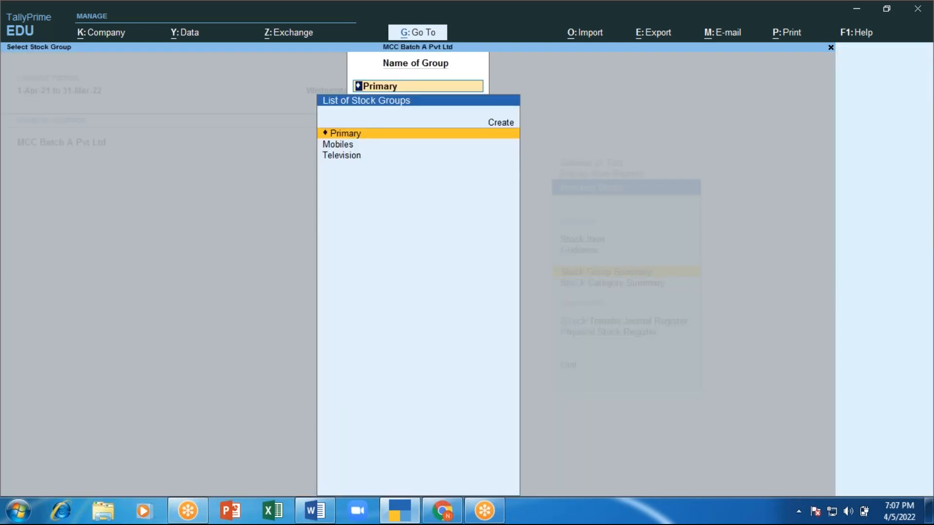
pyautogui.press('Down')
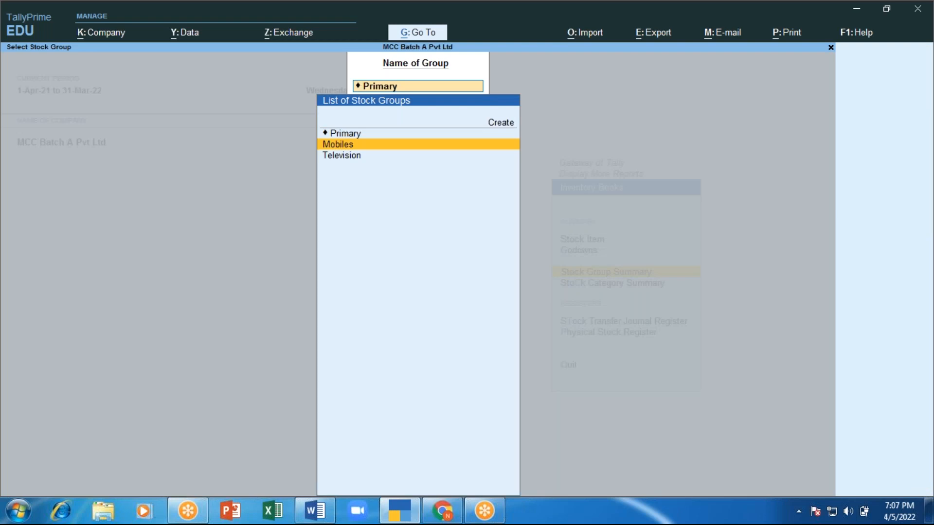
pyautogui.press('Down')
pyautogui.press('Return')
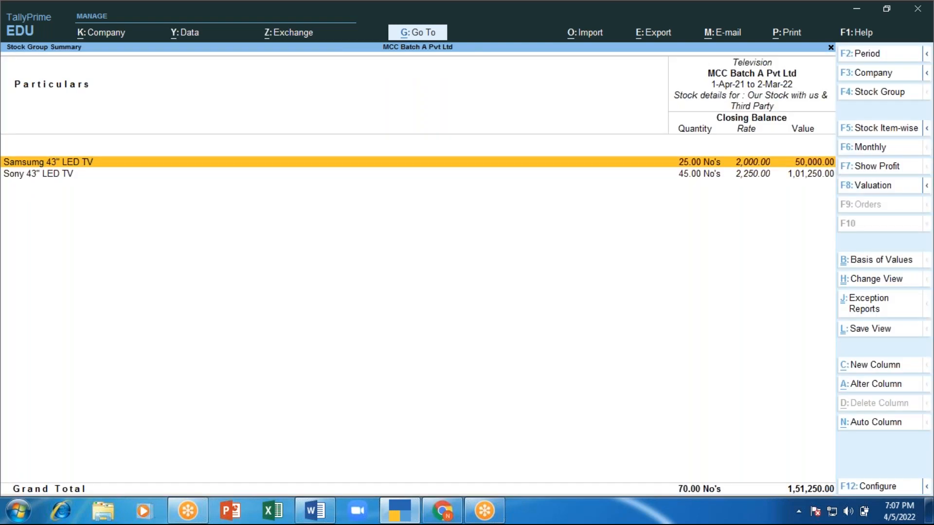
pyautogui.press('Escape')
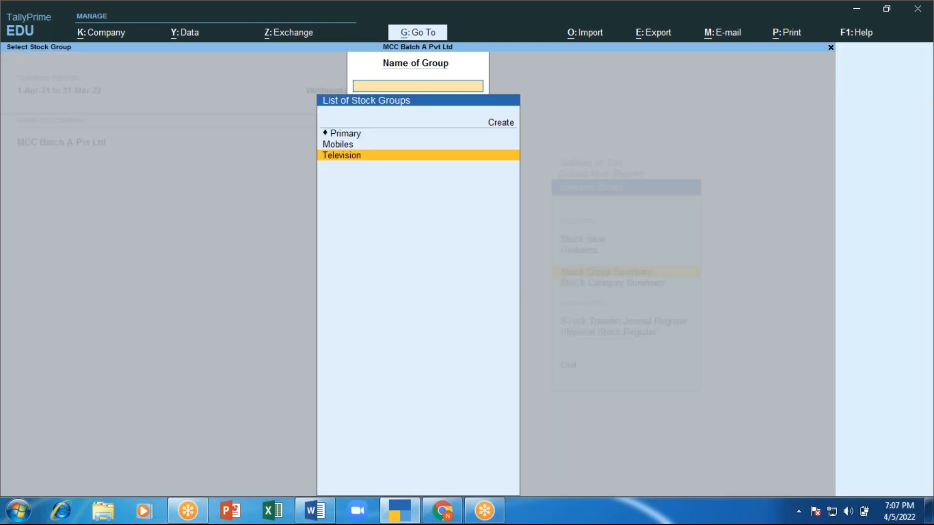
pyautogui.press('Escape')
# Step: Look through the stock categories available for the category summary, then return to the Gateway of Tally without opening one
pyautogui.press('Down')
pyautogui.press('Return')
pyautogui.press('Down')
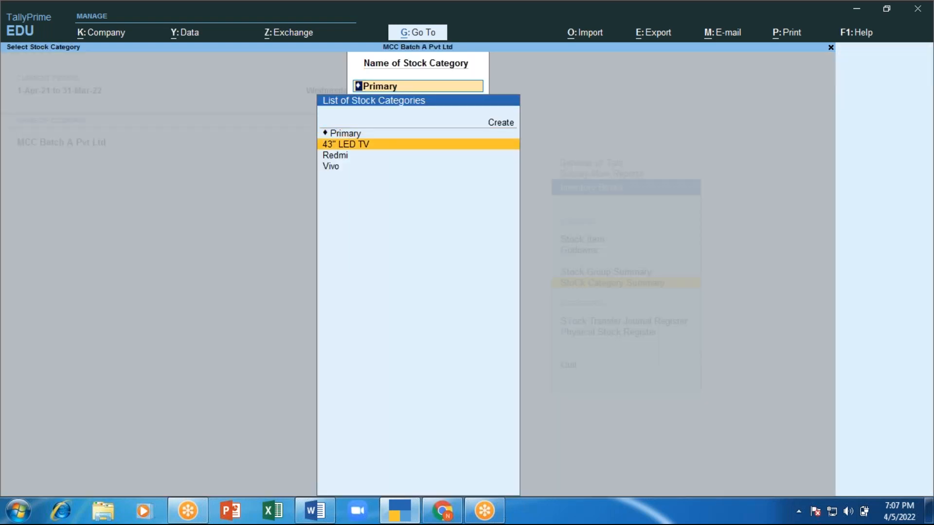
pyautogui.press('Down')
pyautogui.press('Down')
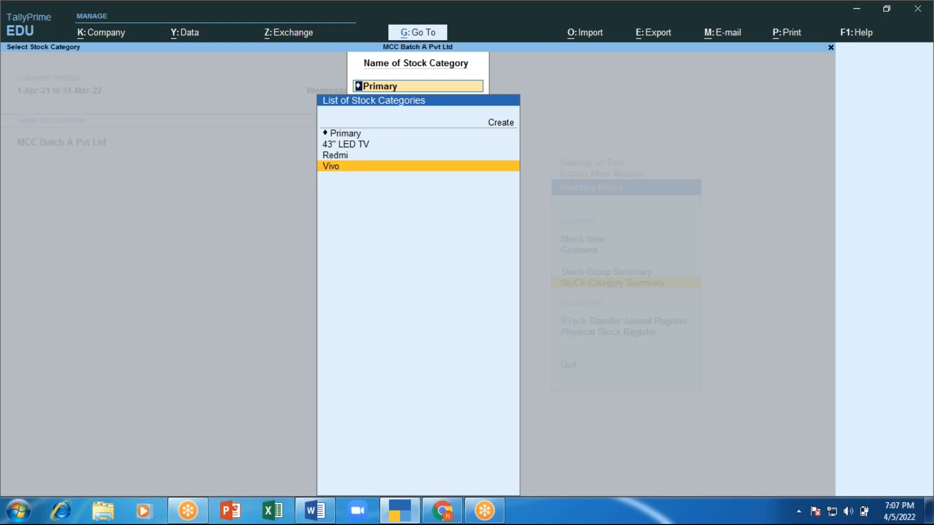
pyautogui.press('Escape')
pyautogui.press('Escape')
pyautogui.press('Escape')
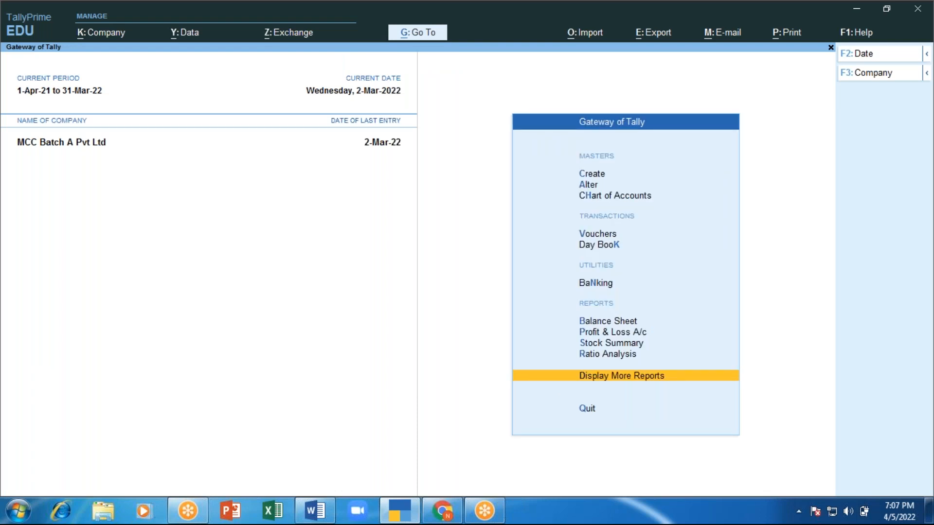
# Step: Reopen the inventory books under the additional reports and go to the Stock Category Summary entry
pyautogui.press('Return')
pyautogui.press('Down')
pyautogui.press('Down')
pyautogui.press('Down')
pyautogui.press('Down')
pyautogui.press('Down')
pyautogui.press('Down')
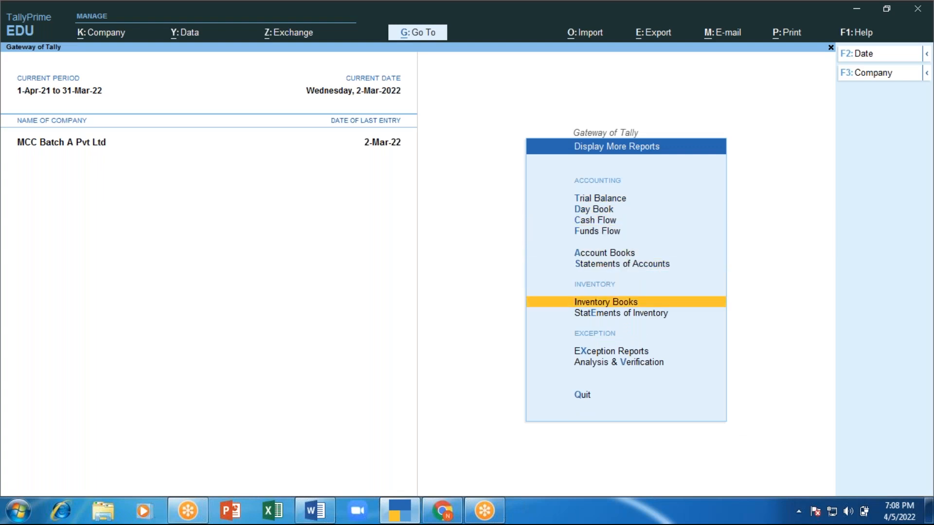
pyautogui.press('Return')
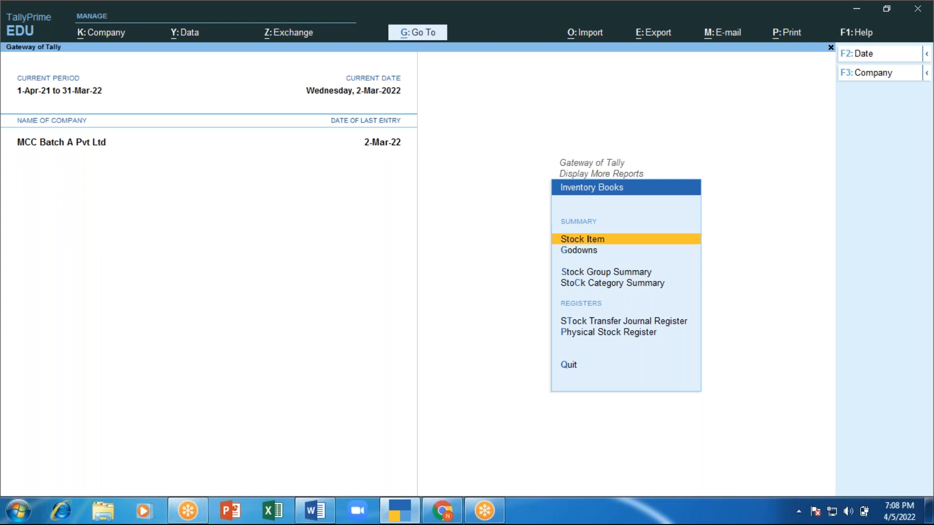
pyautogui.press('Down')
pyautogui.press('Down')
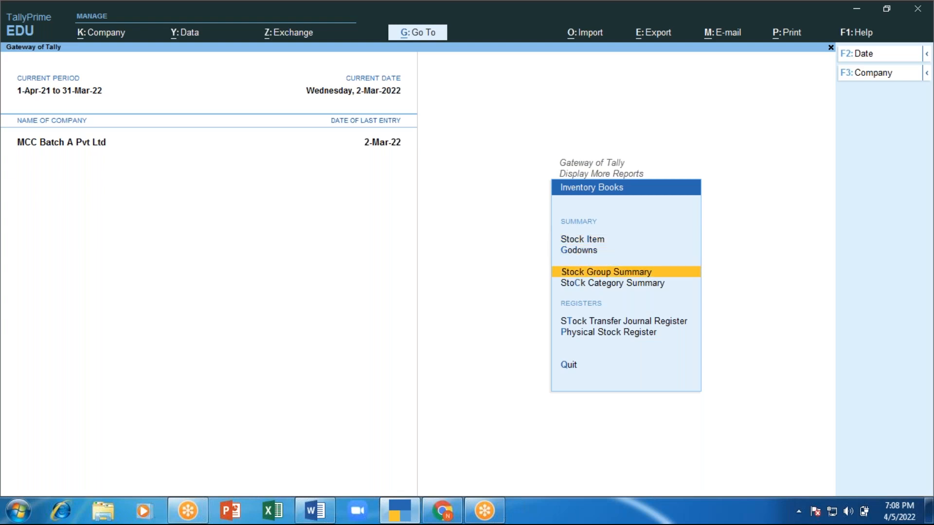
pyautogui.press('Down')
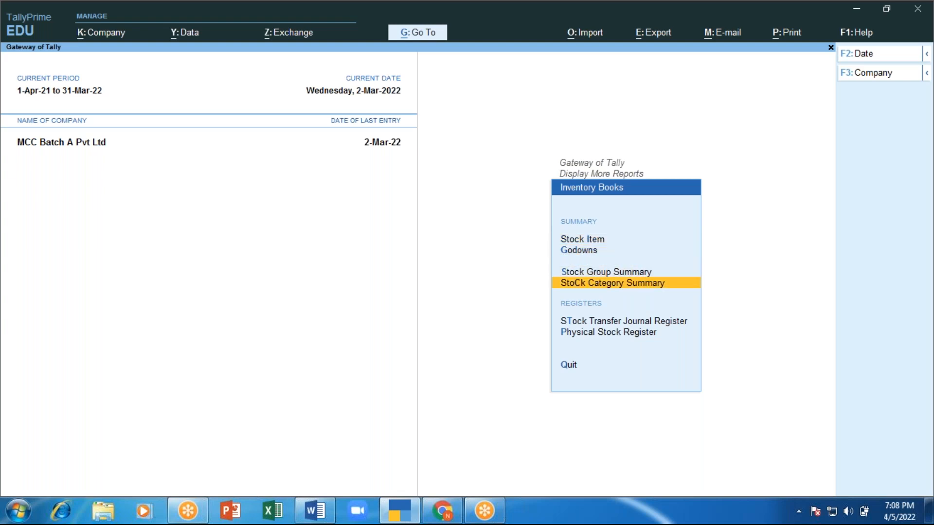
pyautogui.press('Up')
pyautogui.press('Down')
pyautogui.press('Up')
pyautogui.press('Up')
pyautogui.press('Up')
pyautogui.press('Down')
pyautogui.press('Down')
pyautogui.press('Down')
# Step: Switch to Word and open the saved inventory document
pyautogui.click(315, 511)
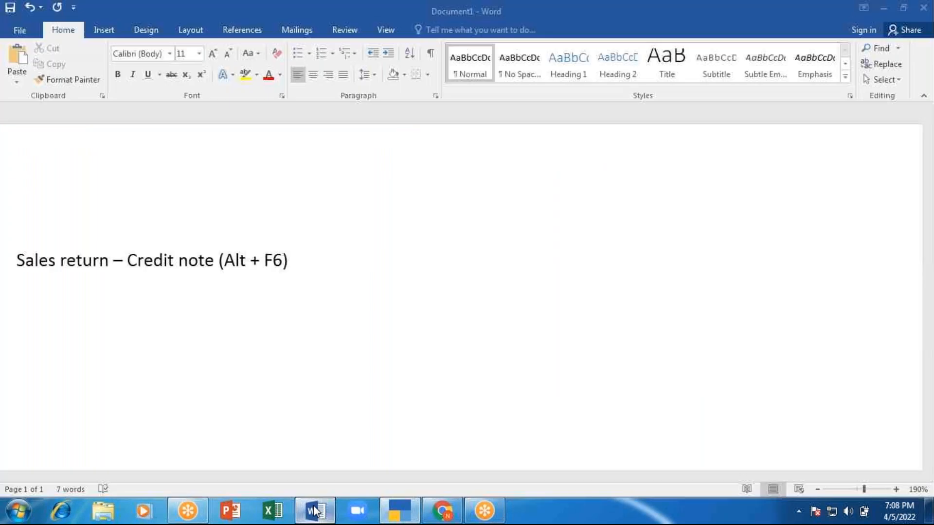
pyautogui.click(18, 32)
pyautogui.click(17, 31)
pyautogui.click(18, 33)
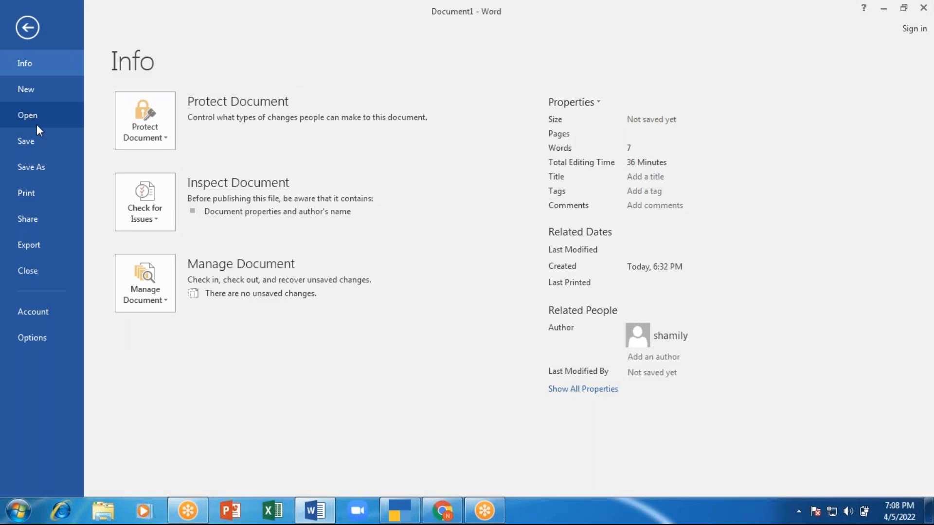
pyautogui.click(37, 125)
pyautogui.press('Escape')
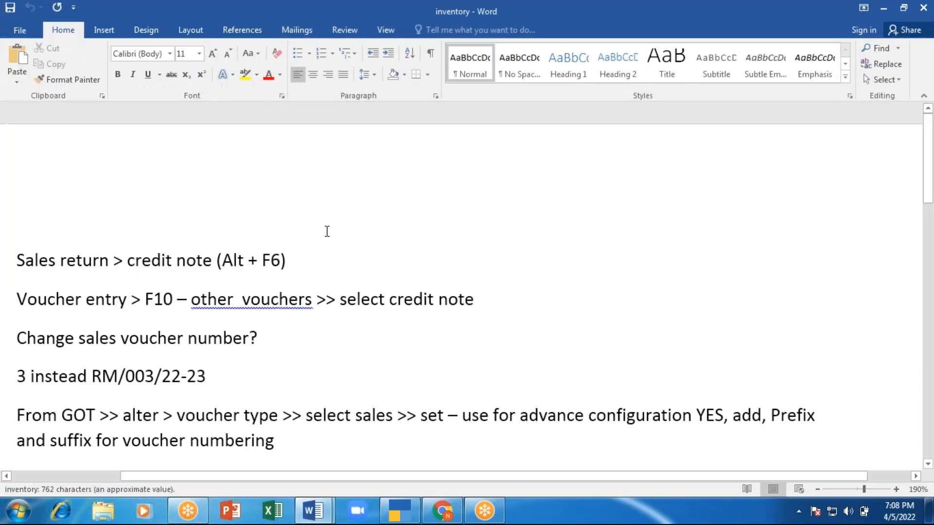
# Step: Highlight the "Inventory report" heading and its five numbered report paths in yellow
pyautogui.scroll(-4, 328, 230)
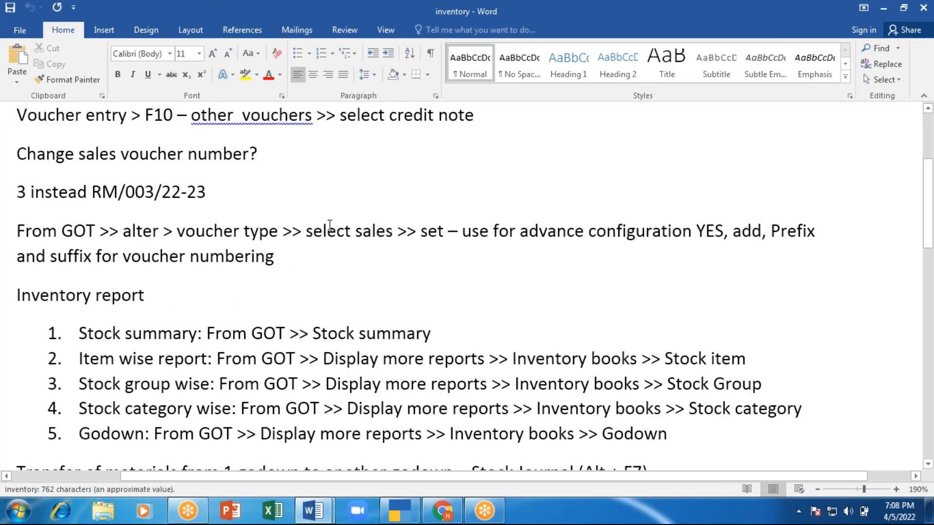
pyautogui.scroll(-2, 330, 221)
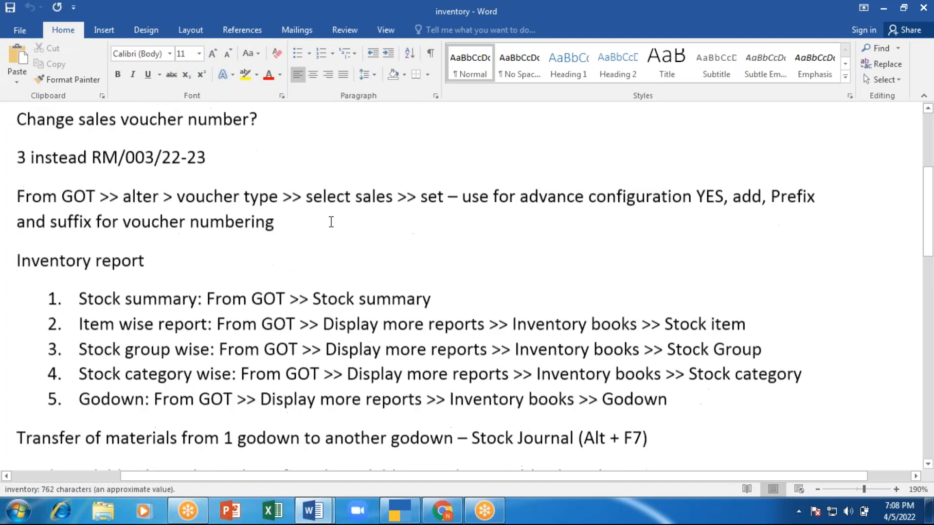
pyautogui.scroll(-1, 331, 221)
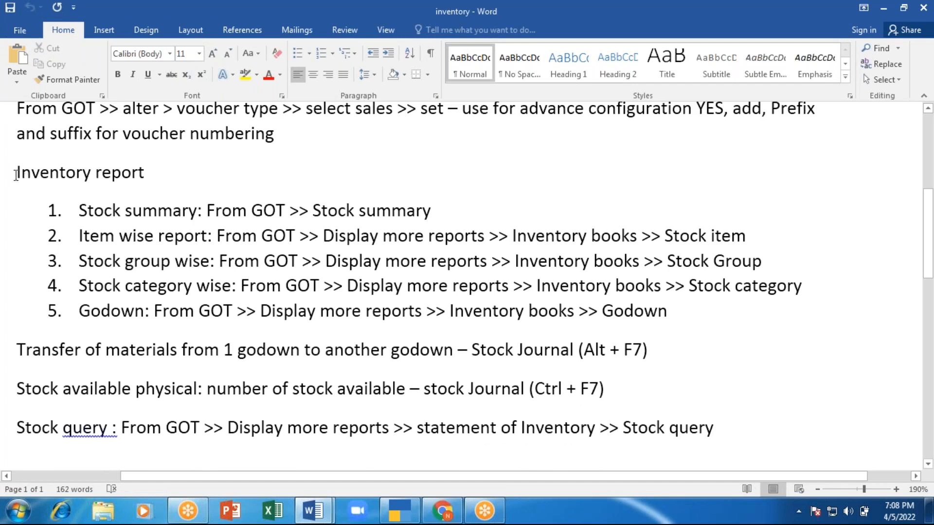
pyautogui.moveTo(15, 173); pyautogui.dragTo(677, 306)
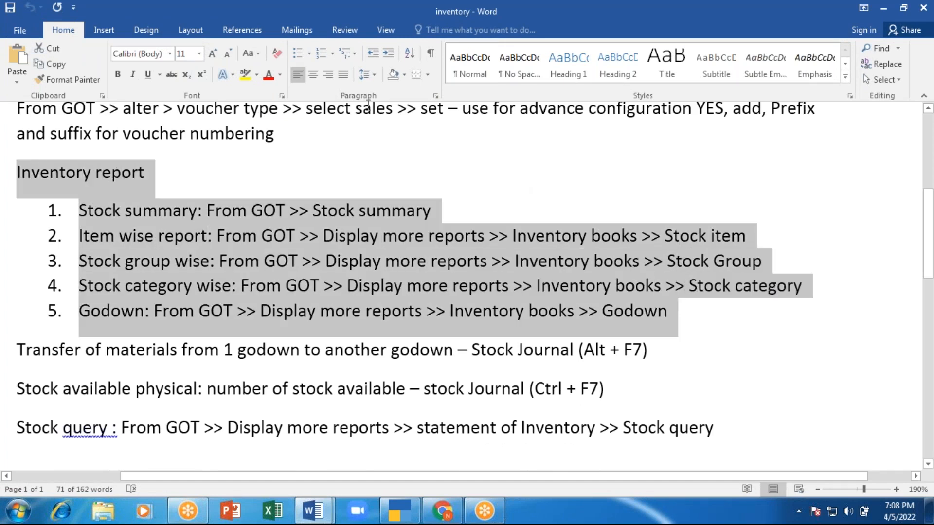
pyautogui.click(245, 76)
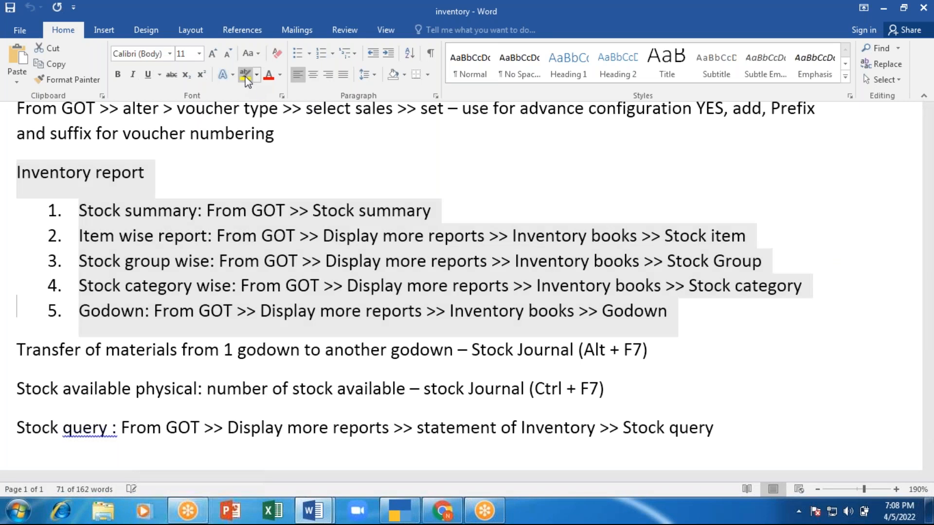
pyautogui.press('Right')
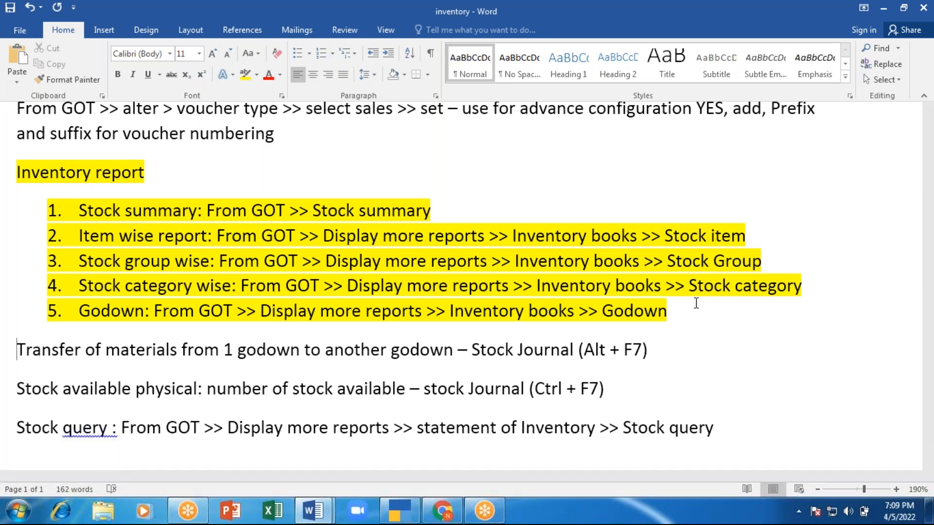
# Step: Leave the inventory document and switch back to TallyPrime
pyautogui.click(701, 25)
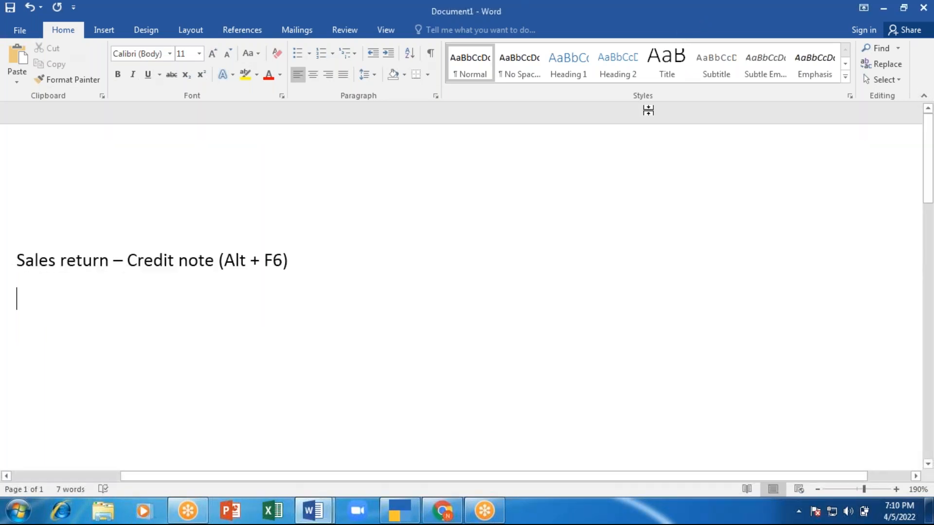
pyautogui.hotkey('alt', 'Tab')
pyautogui.hotkey('alt', 'Tab')
pyautogui.hotkey('alt', 'Tab')
pyautogui.hotkey('alt', 'Tab')
pyautogui.hotkey('alt', 'Tab')
pyautogui.hotkey('alt', 'Tab')
pyautogui.hotkey('alt', 'Tab')
pyautogui.hotkey('alt', 'Tab')
pyautogui.hotkey('alt', 'Tab')
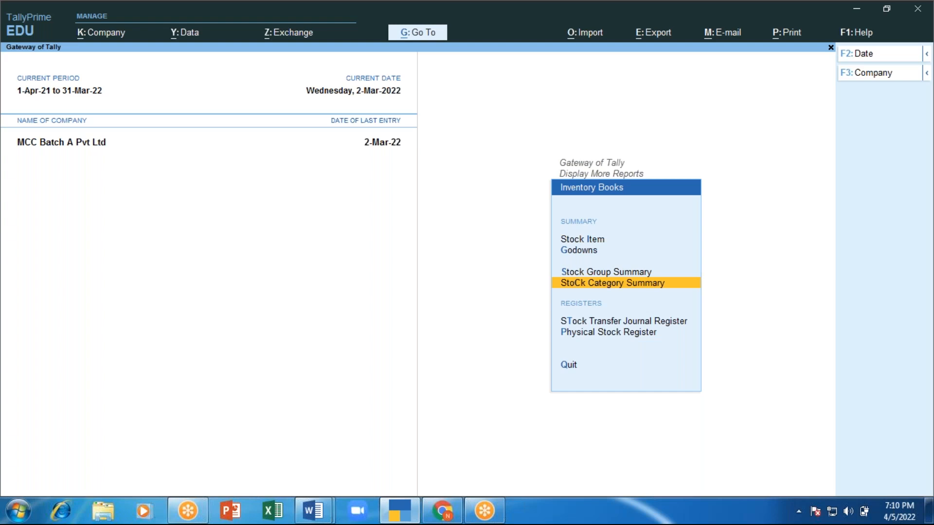
# Step: Return from Inventory Books to the Gateway of Tally and open a new sales voucher to check its number
pyautogui.press('Escape')
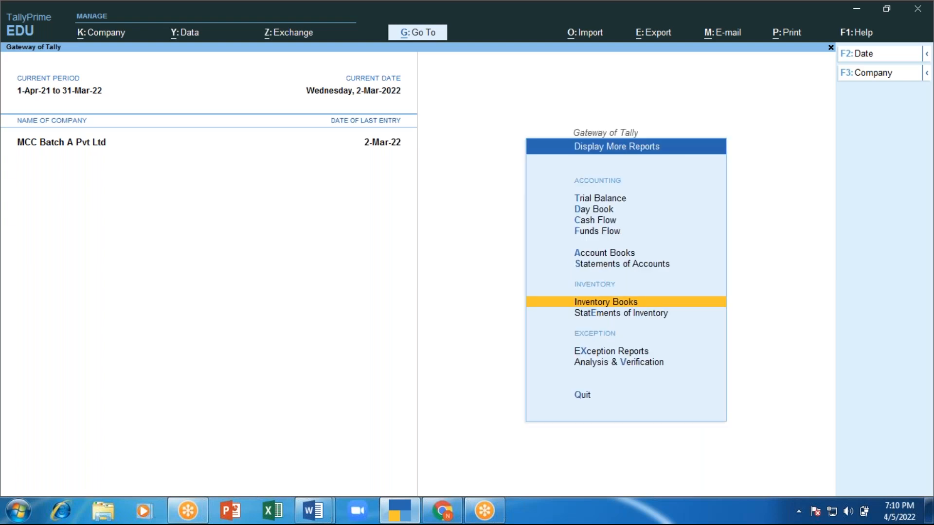
pyautogui.press('Escape')
pyautogui.press('Escape')
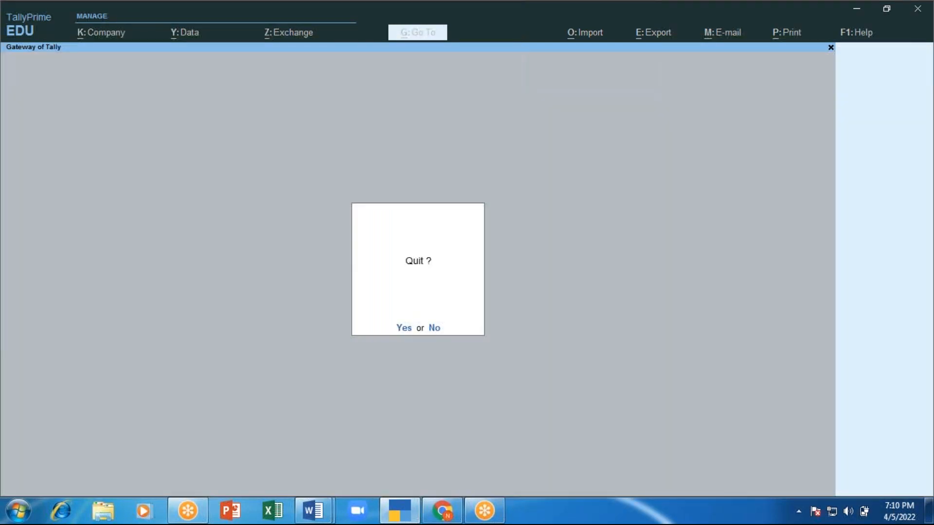
pyautogui.press('Escape')
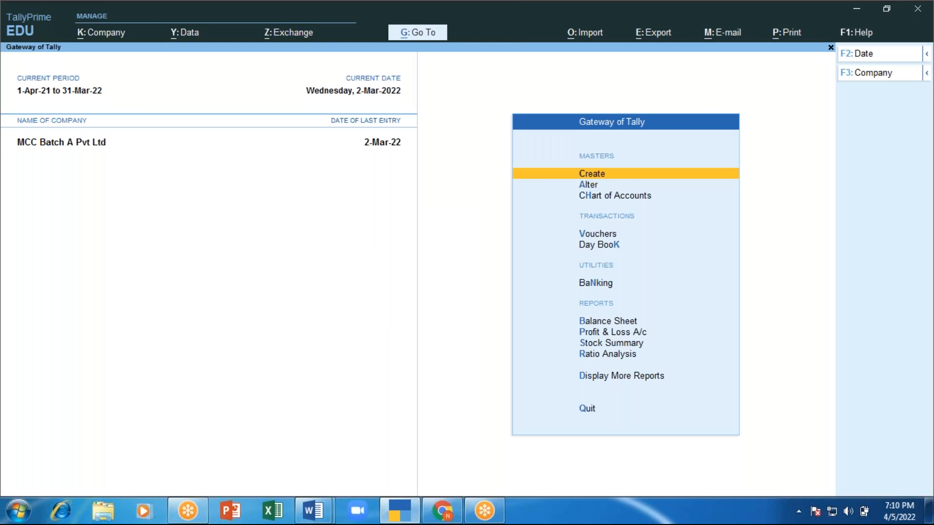
pyautogui.press('v')
pyautogui.click(858, 186)
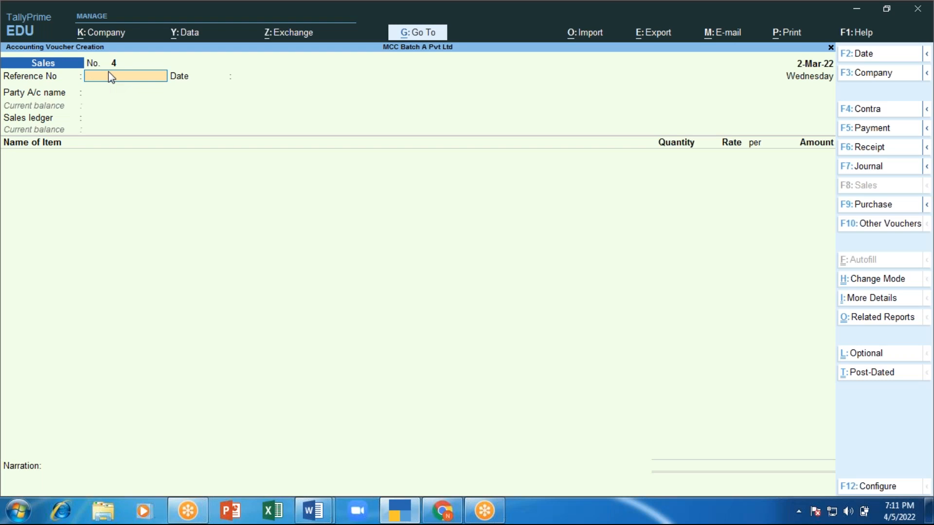
# Step: Switch to Document1 in Word and add the line "Voucher no 4 >>sales" below the sales return note
pyautogui.press('ctrl')
pyautogui.hotkey('alt', 'Tab')
pyautogui.hotkey('alt', 'Tab')
pyautogui.hotkey('alt', 'Tab')
pyautogui.hotkey('alt', 'Tab')
pyautogui.hotkey('alt', 'Tab')
pyautogui.hotkey('alt', 'Tab')
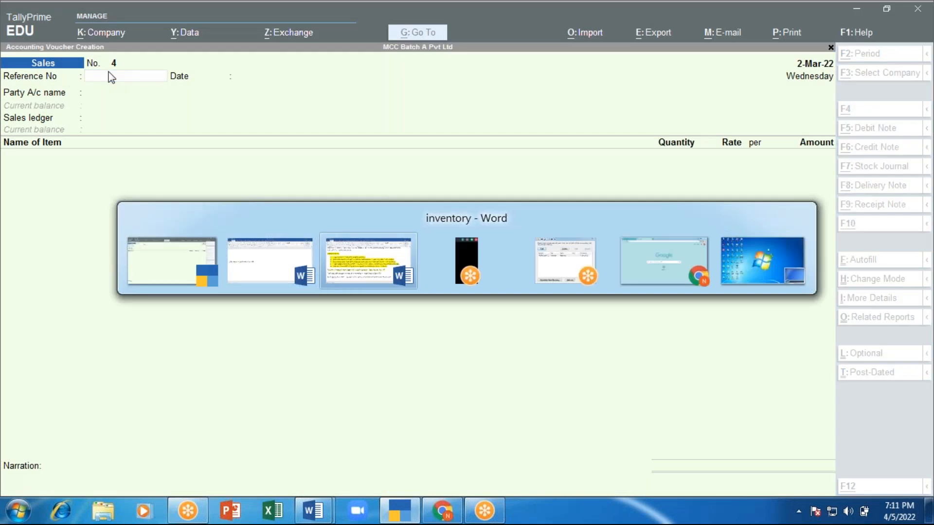
pyautogui.hotkey('alt', 'Tab')
pyautogui.hotkey('alt', 'Tab')
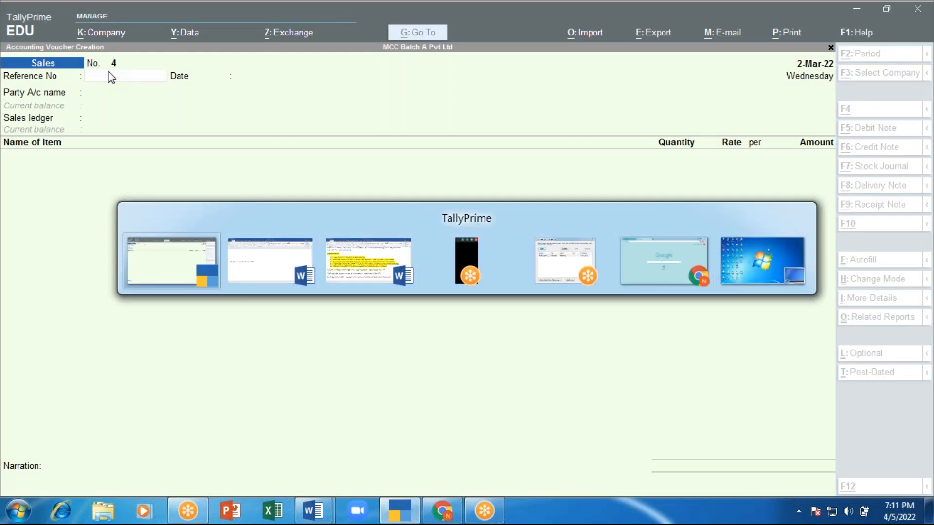
pyautogui.press('Return')
pyautogui.write('vouchr')
pyautogui.press('BackSpace')
pyautogui.press('BackSpace')
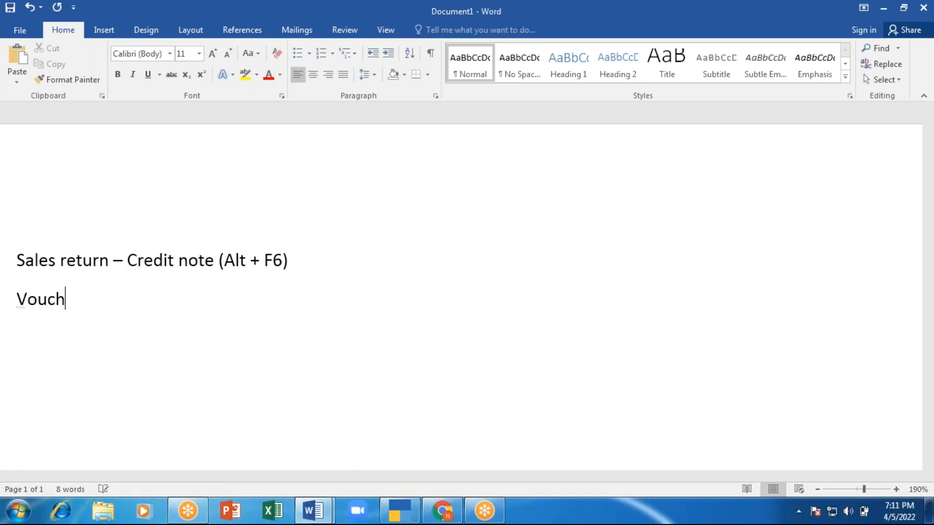
pyautogui.write('er no 4 >>sales')
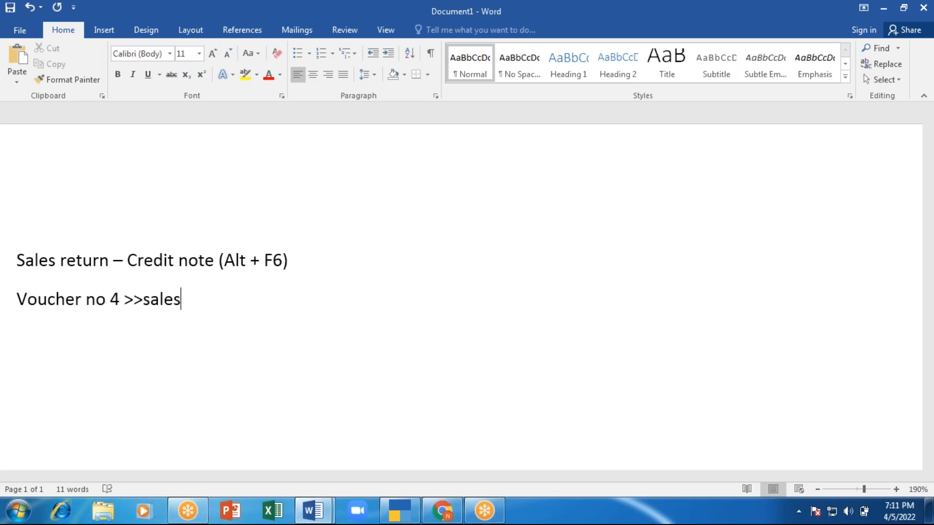
# Step: Add the sample voucher number "MCC/04/21-22" on a new line below the voucher note
pyautogui.press('Return')
pyautogui.write('MCC/4')
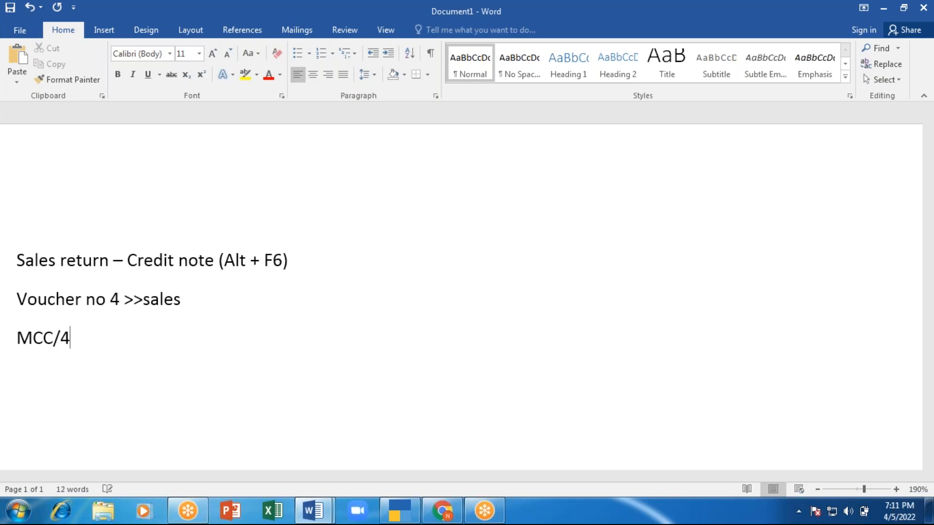
pyautogui.press('BackSpace')
pyautogui.write('04/21-22')
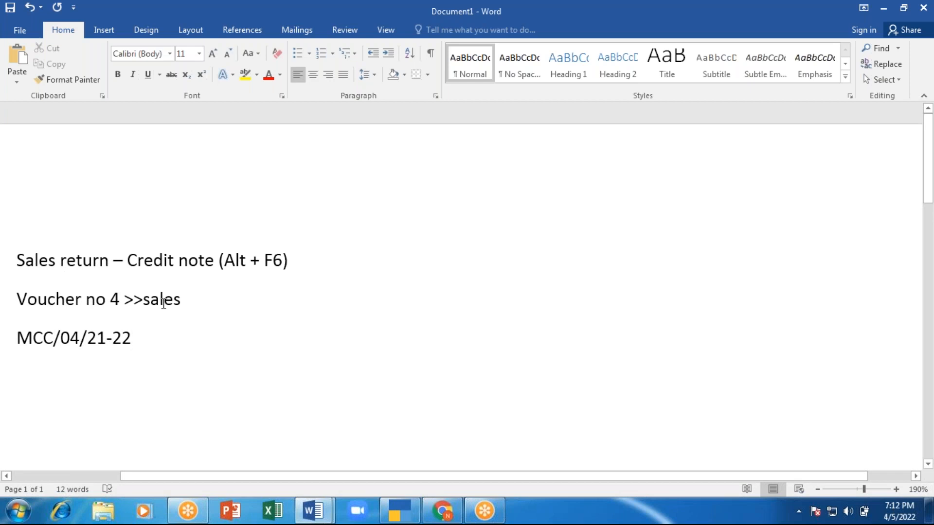
# Step: Switch to TallyPrime and abandon the empty sales voucher, returning to the Gateway of Tally
pyautogui.hotkey('alt', 'Tab')
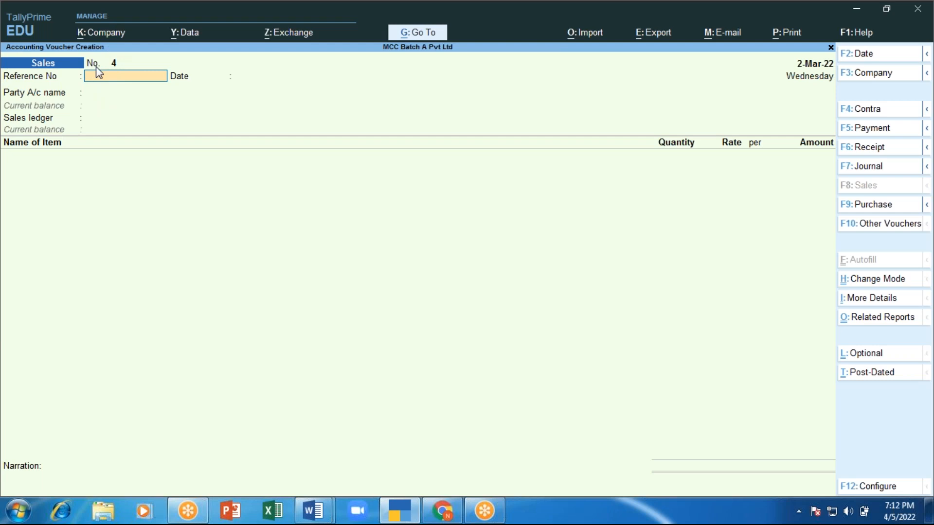
pyautogui.press('Escape')
pyautogui.press('Return')
pyautogui.press('Escape')
pyautogui.press('Escape')
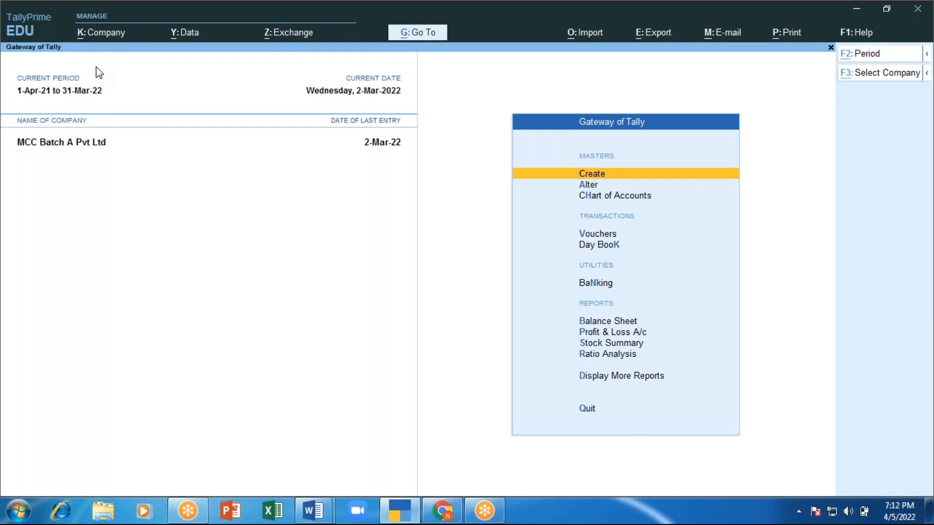
# Step: Switch to Word and point out the prefix "MCC/", the suffix "21-22" and the number "04" by selecting each
pyautogui.hotkey('alt', 'Tab')
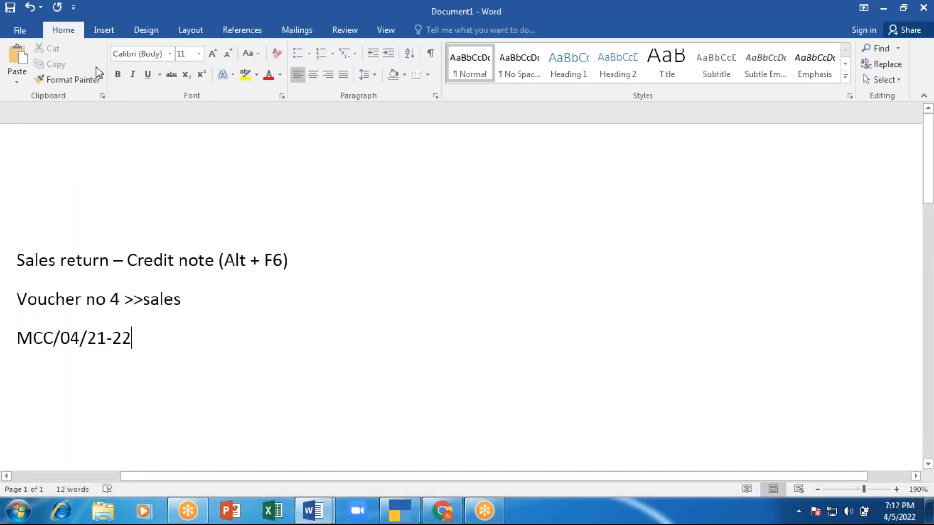
pyautogui.click(18, 335)
pyautogui.moveTo(33, 335); pyautogui.dragTo(60, 338)
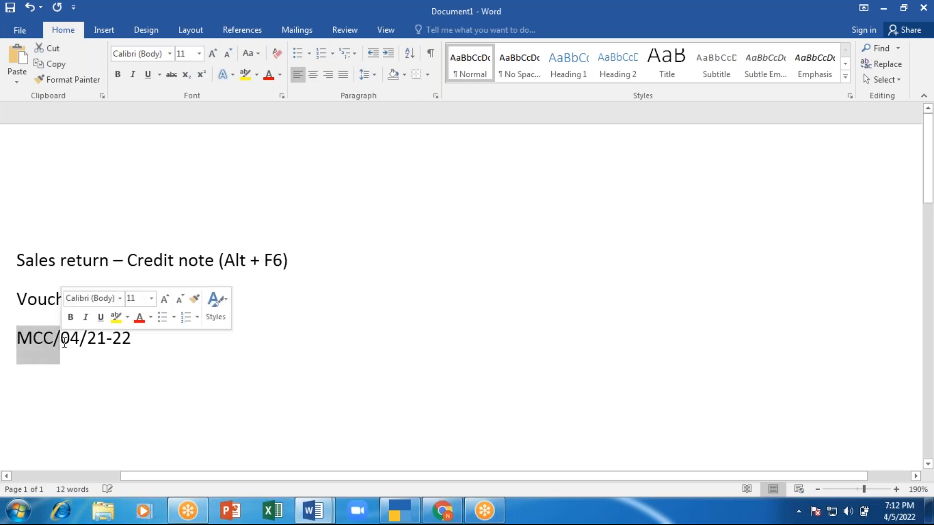
pyautogui.moveTo(146, 341); pyautogui.dragTo(87, 341)
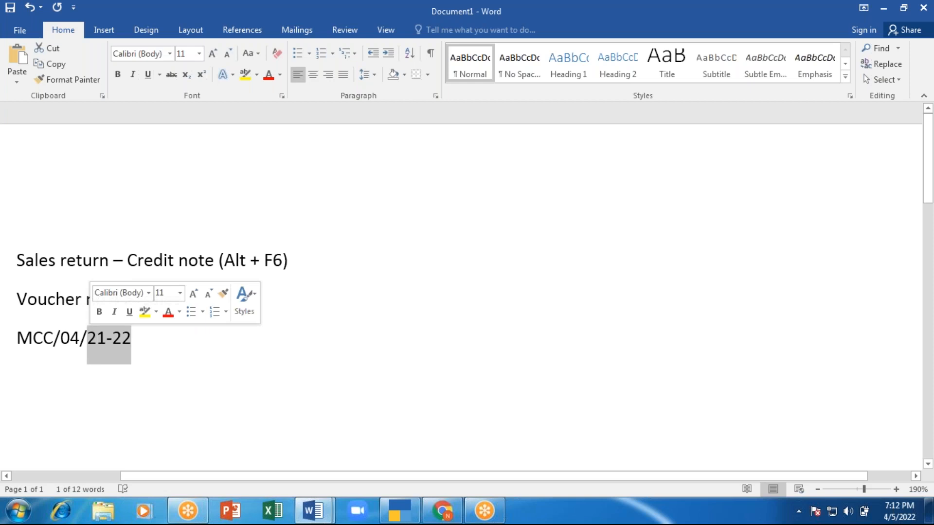
pyautogui.moveTo(61, 341); pyautogui.dragTo(78, 340)
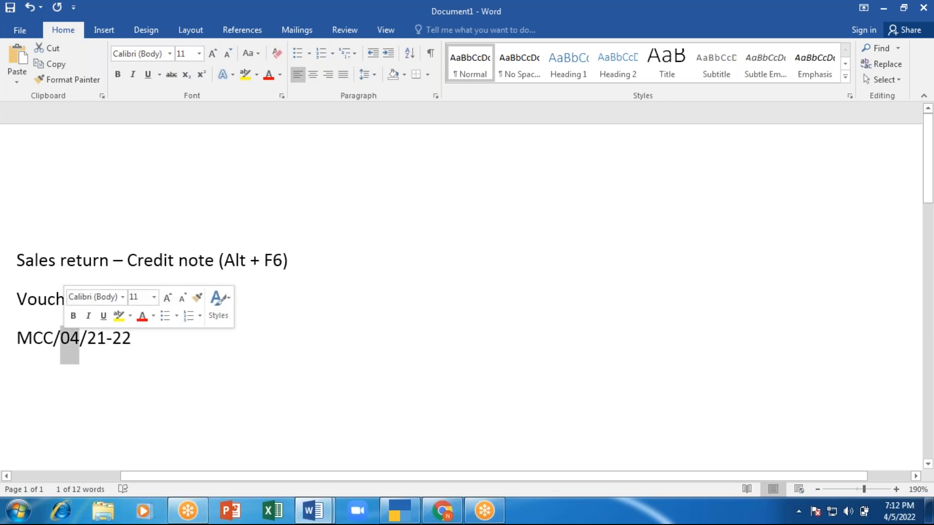
# Step: Switch to TallyPrime and bring up the list of voucher types for master alteration
pyautogui.click(393, 510)
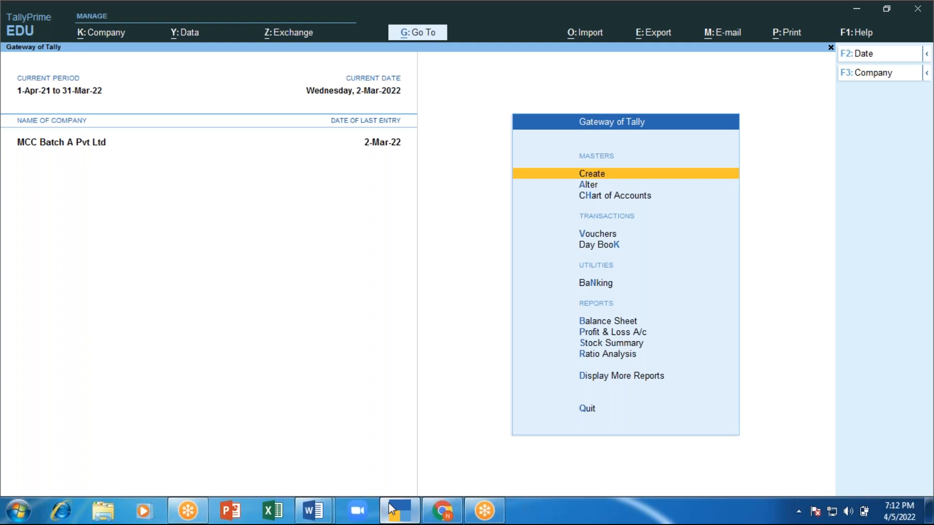
pyautogui.press('Down')
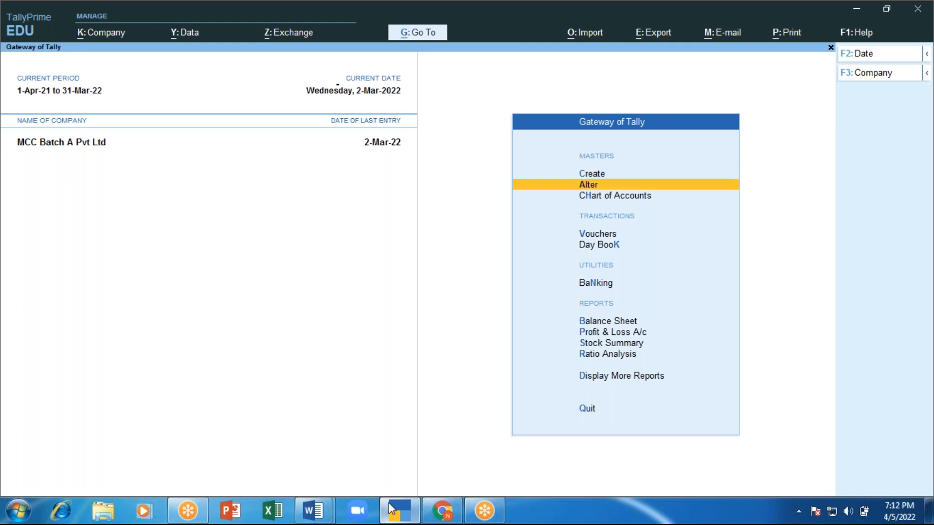
pyautogui.press('Return')
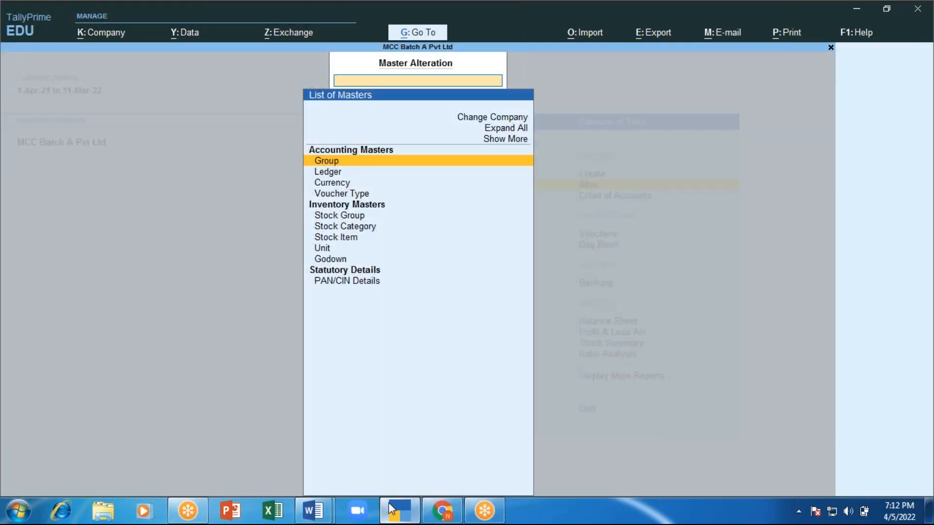
pyautogui.press('Down')
pyautogui.press('Down')
pyautogui.press('Down')
pyautogui.press('Return')
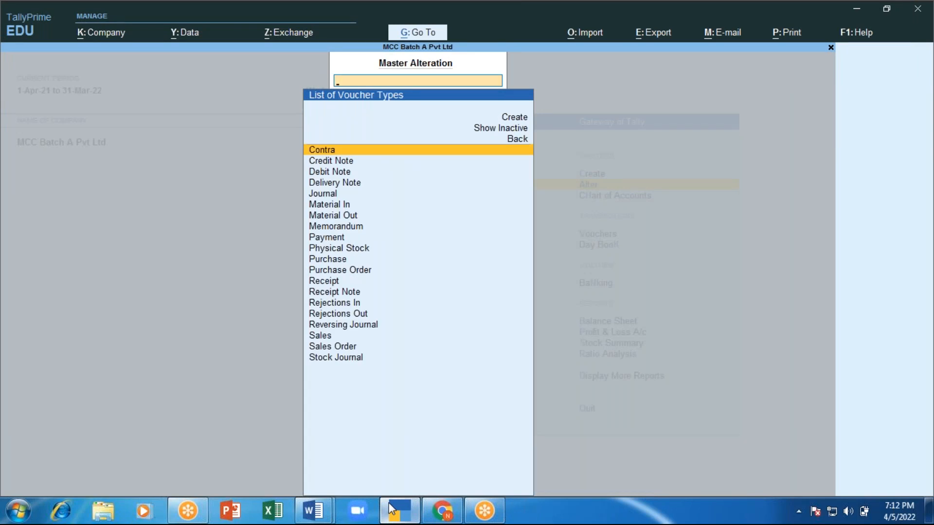
# Step: Open the Sales voucher type for alteration and move into its settings
pyautogui.press('Down')
pyautogui.press('Down')
pyautogui.press('Down')
pyautogui.press('Down')
pyautogui.press('Down')
pyautogui.press('Down')
pyautogui.press('Down')
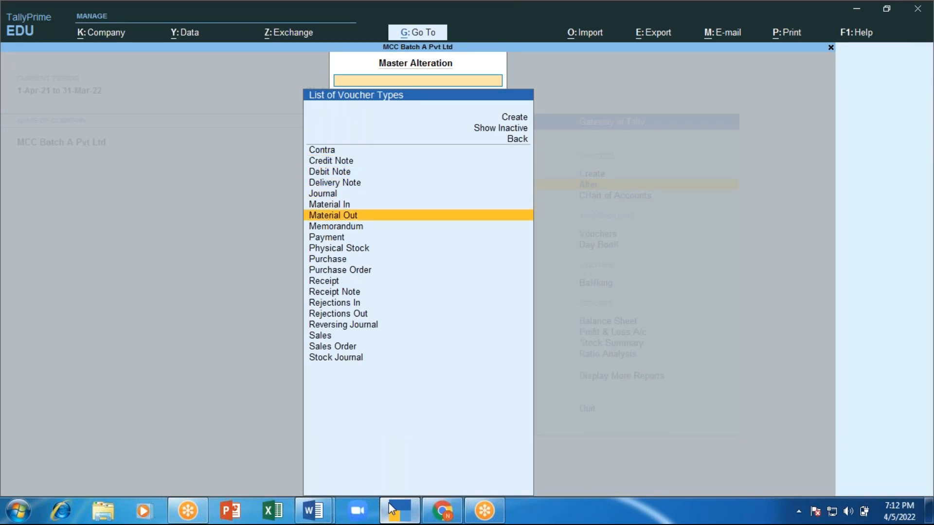
pyautogui.press('Down')
pyautogui.press('Down')
pyautogui.press('Down')
pyautogui.press('Down')
pyautogui.press('Down')
pyautogui.press('Down')
pyautogui.press('Down')
pyautogui.press('Down')
pyautogui.press('Down')
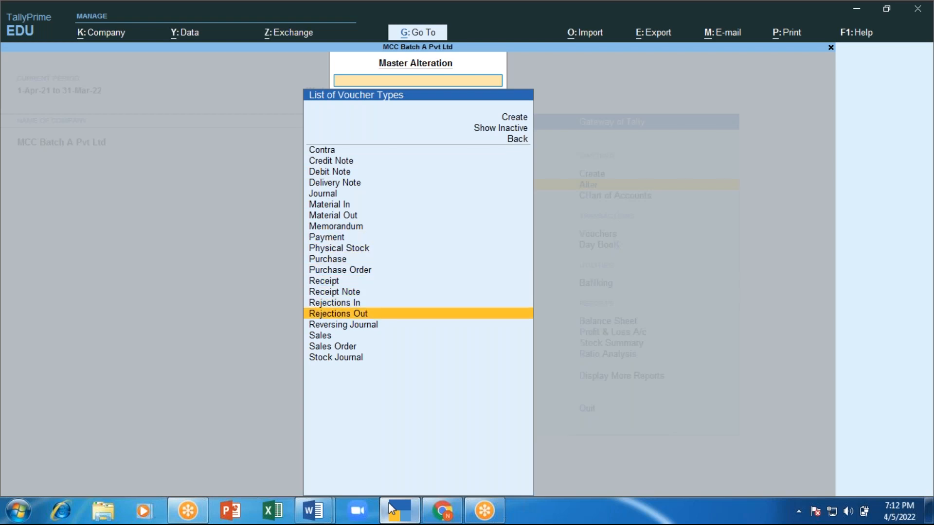
pyautogui.press('Down')
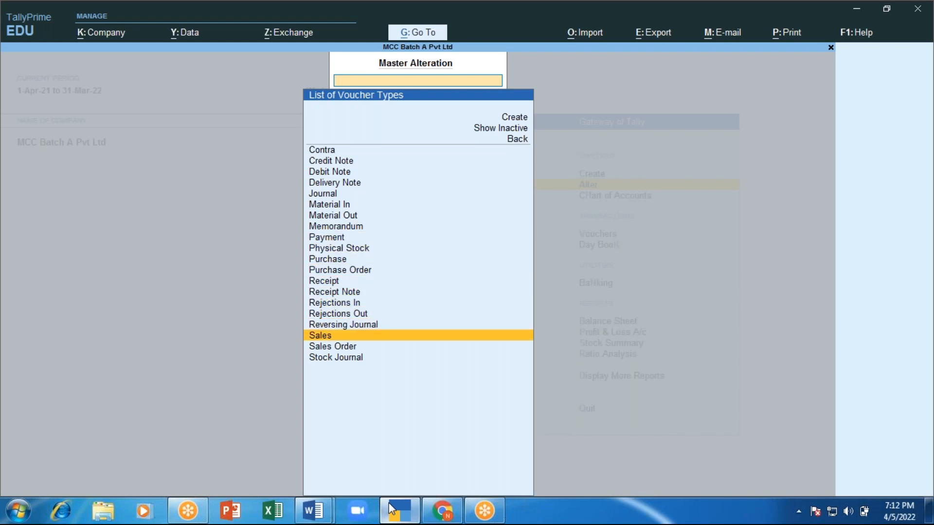
pyautogui.press('Return')
pyautogui.press('Return')
pyautogui.press('Return')
pyautogui.press('Return')
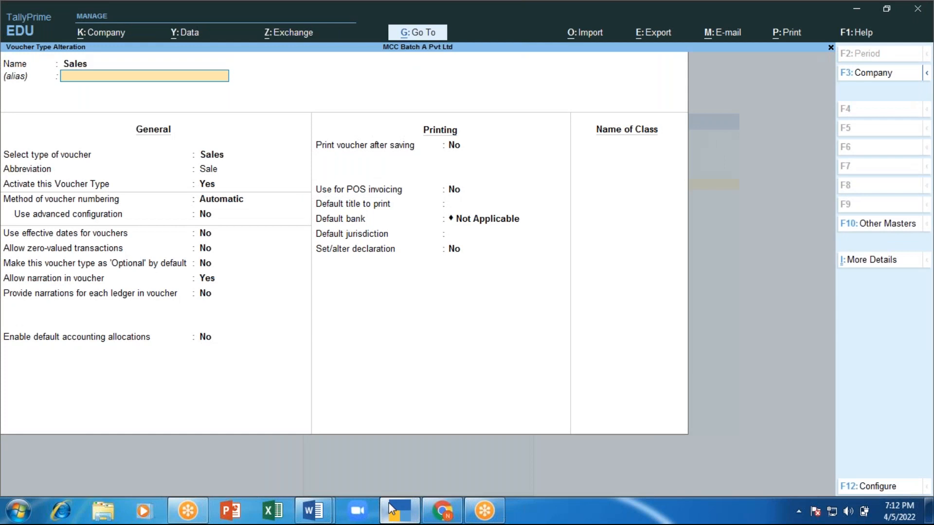
pyautogui.press('Return')
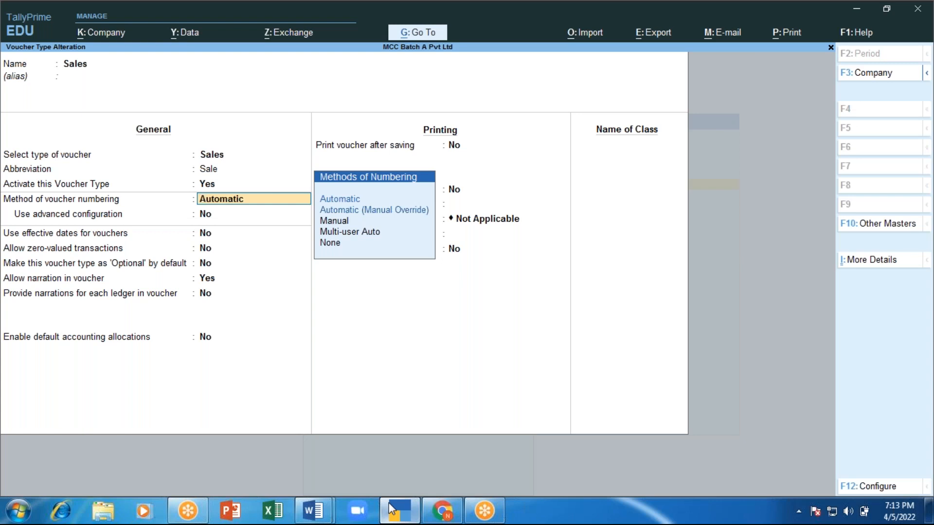
pyautogui.press('Return')
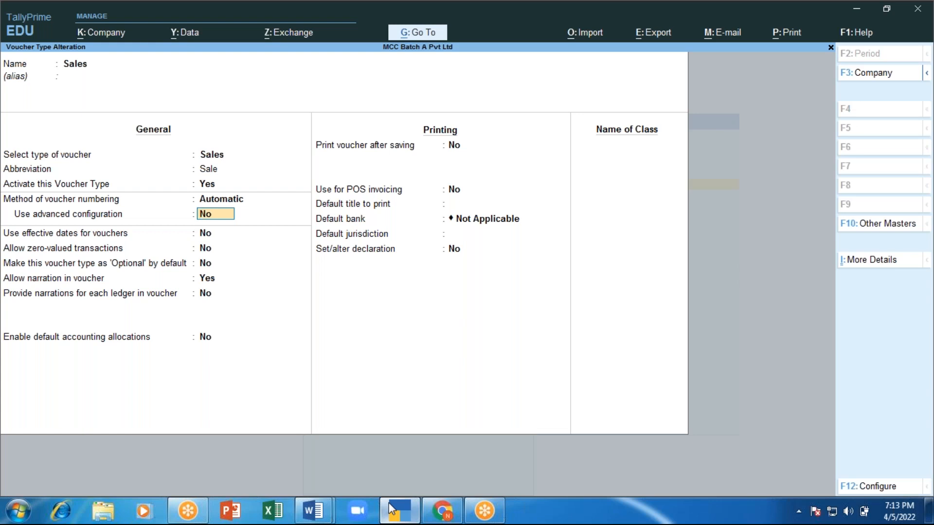
pyautogui.write('y')
pyautogui.press('Return')
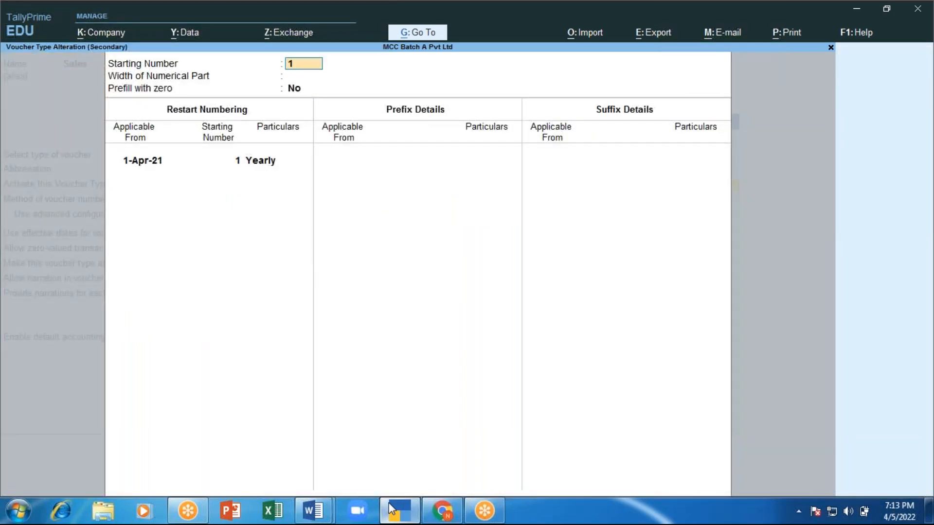
pyautogui.press('BackSpace')
pyautogui.press('Escape')
pyautogui.press('y')
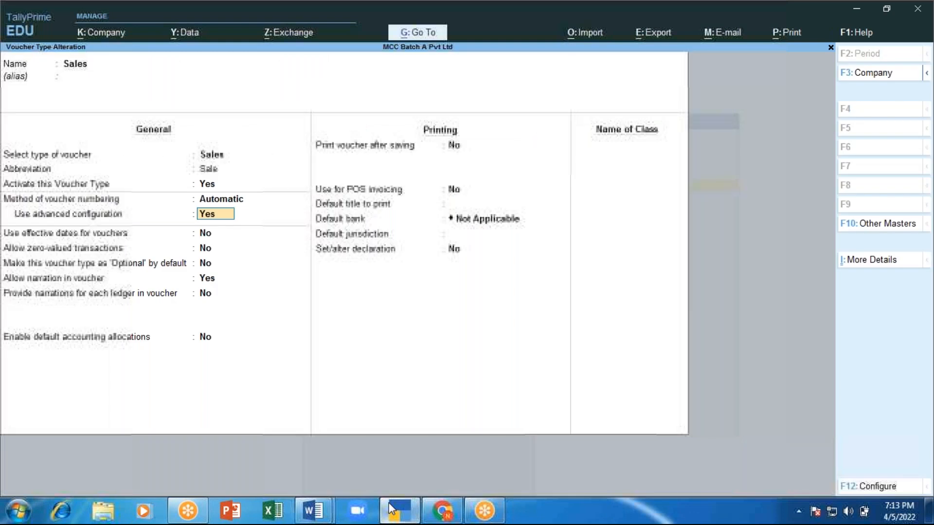
pyautogui.press('Escape')
pyautogui.press('Escape')
pyautogui.press('Escape')
pyautogui.press('n')
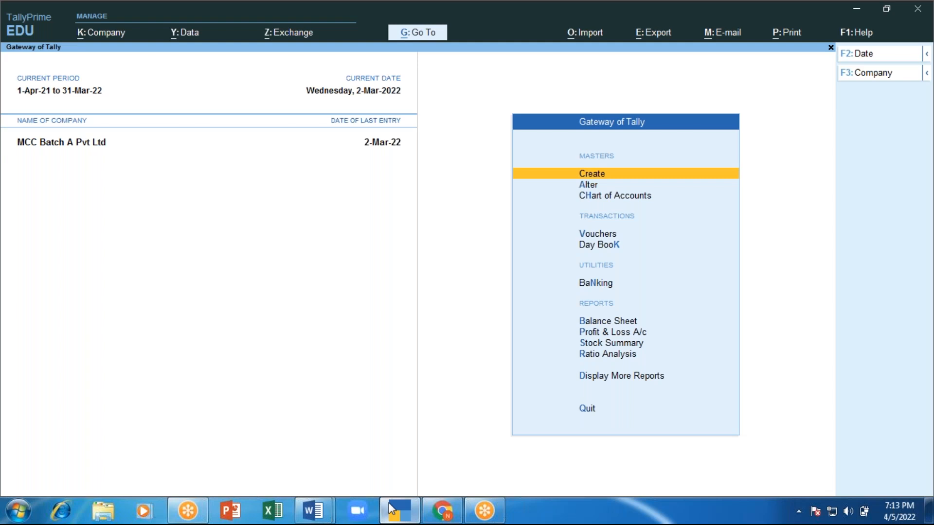
# Step: Bring up the list of voucher types for master alteration from the Gateway of Tally
pyautogui.press('Down')
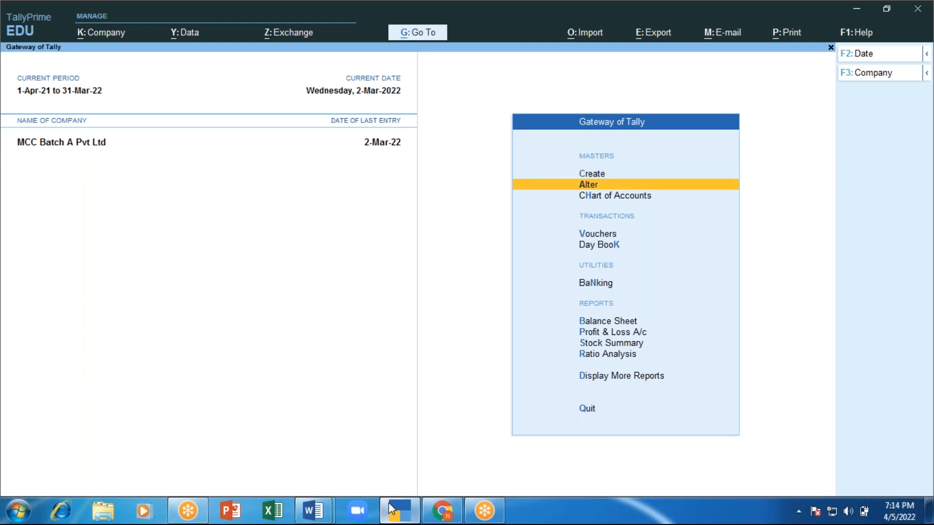
pyautogui.press('Return')
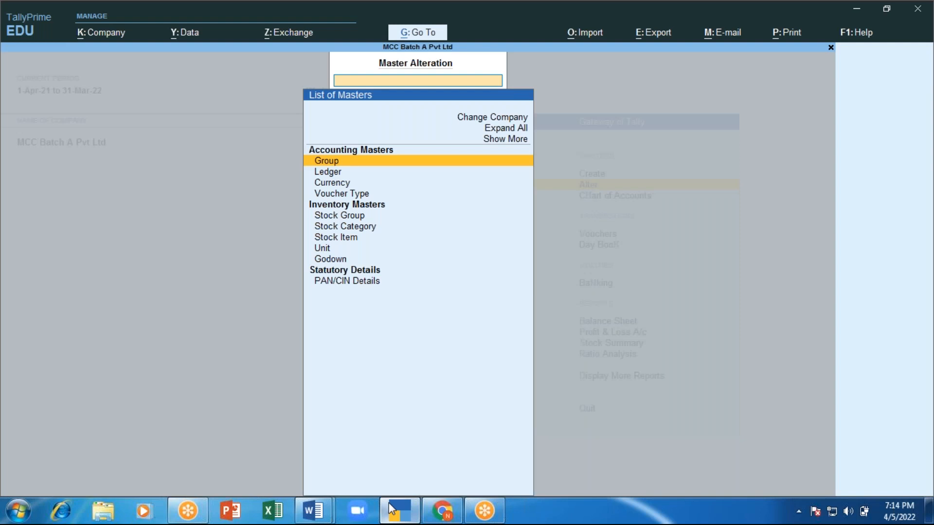
pyautogui.press('Down')
pyautogui.press('Down')
pyautogui.press('Down')
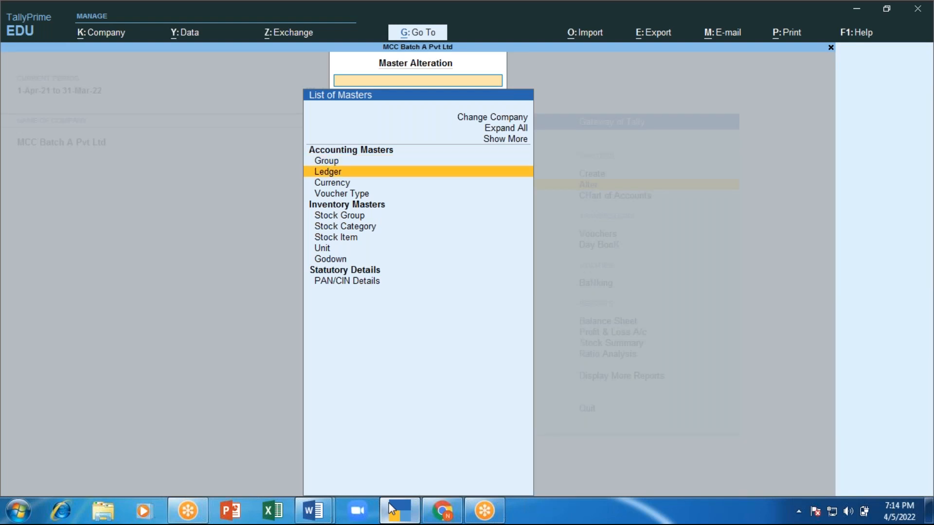
pyautogui.press('Return')
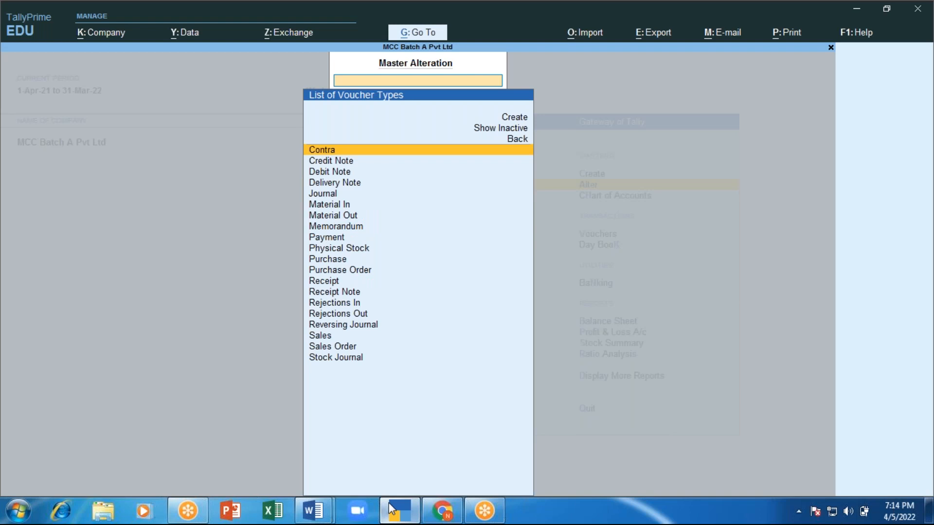
# Step: Open the Sales voucher type for alteration
pyautogui.press('Down')
pyautogui.press('Down')
pyautogui.press('Down')
pyautogui.press('Down')
pyautogui.press('Down')
pyautogui.press('Down')
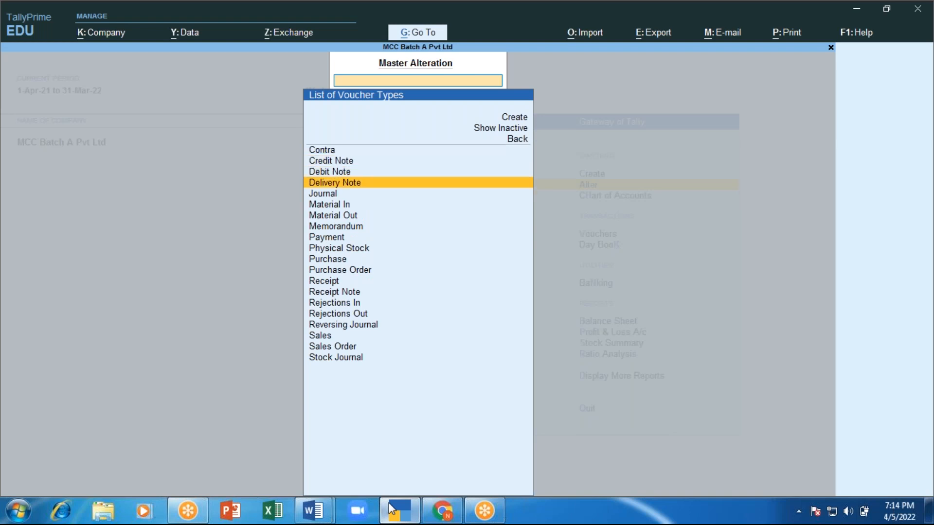
pyautogui.press('Down')
pyautogui.press('Down')
pyautogui.press('Down')
pyautogui.press('Down')
pyautogui.press('Down')
pyautogui.press('Down')
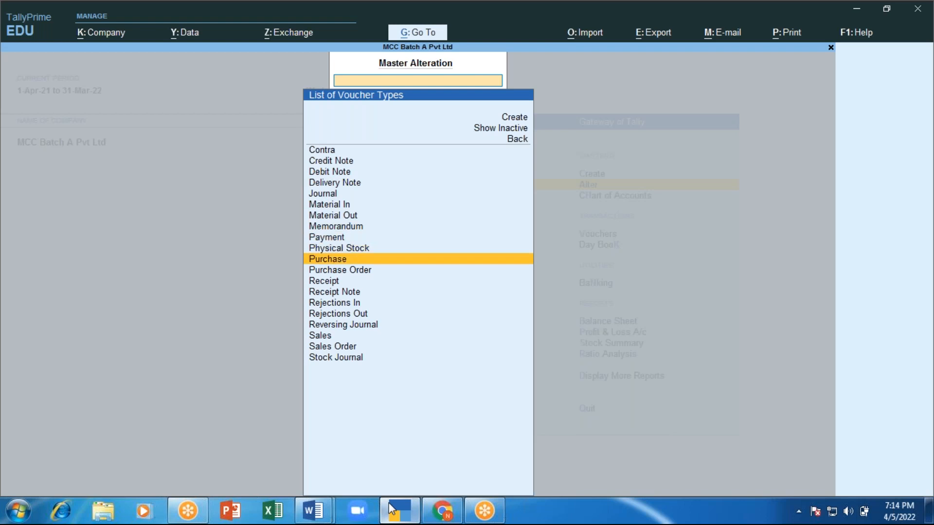
pyautogui.press('Down')
pyautogui.press('Down')
pyautogui.press('Down')
pyautogui.press('Down')
pyautogui.press('Down')
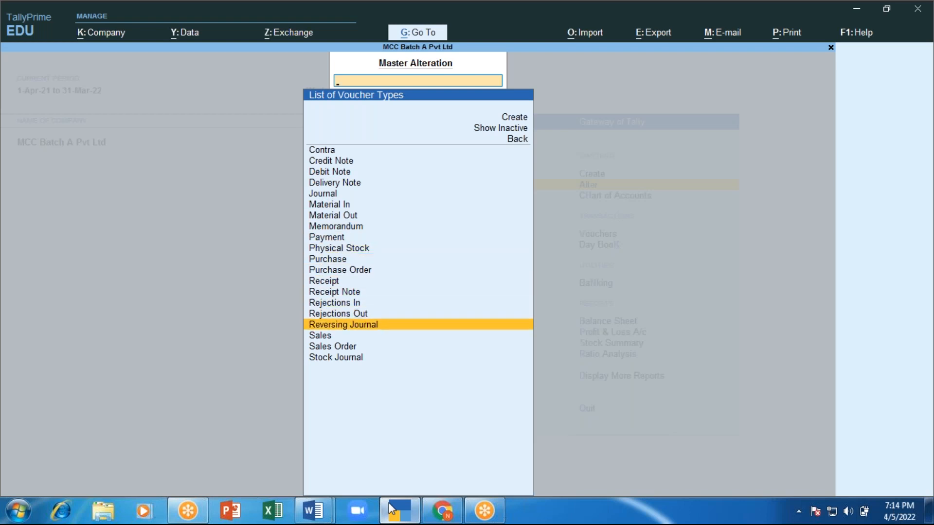
pyautogui.press('Return')
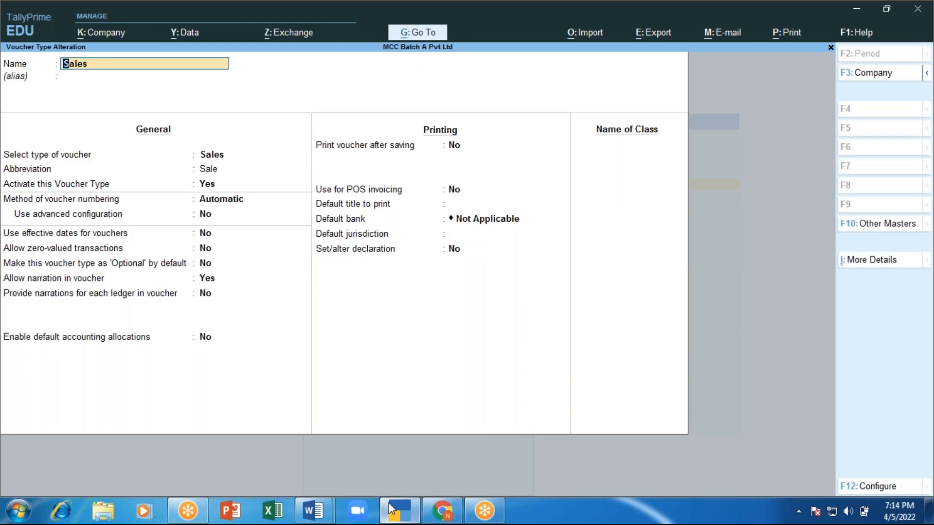
# Step: Choose Automatic as the Sales voucher numbering method and set the use of advanced configuration to Yes
pyautogui.press('Return')
pyautogui.press('Return')
pyautogui.press('Return')
pyautogui.press('Return')
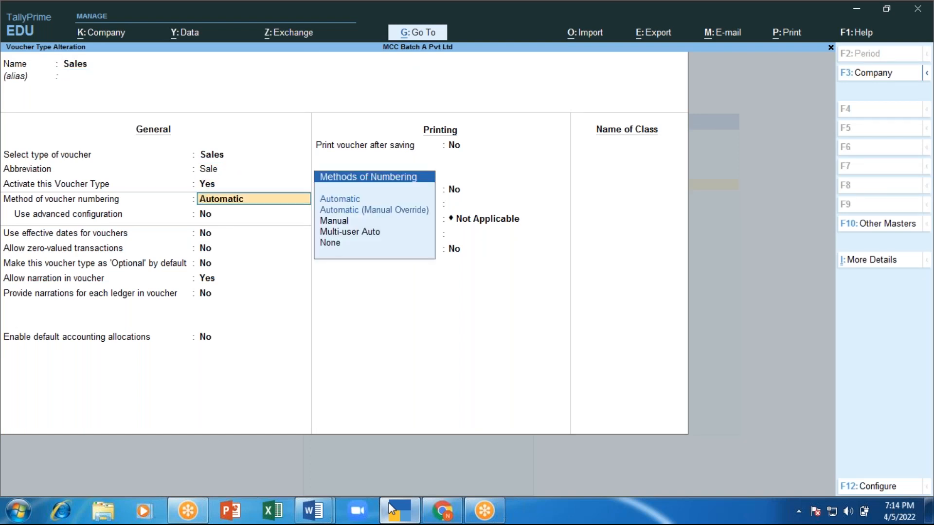
pyautogui.press('Down')
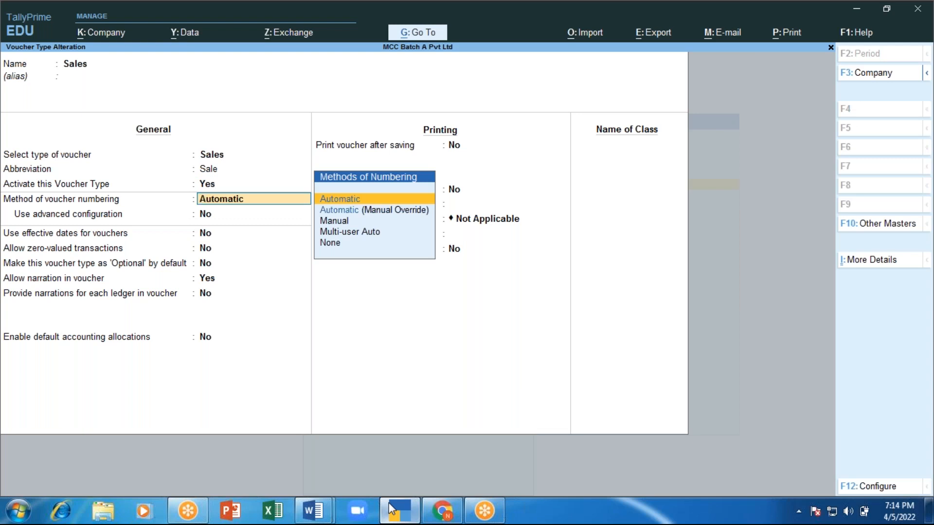
pyautogui.press('Return')
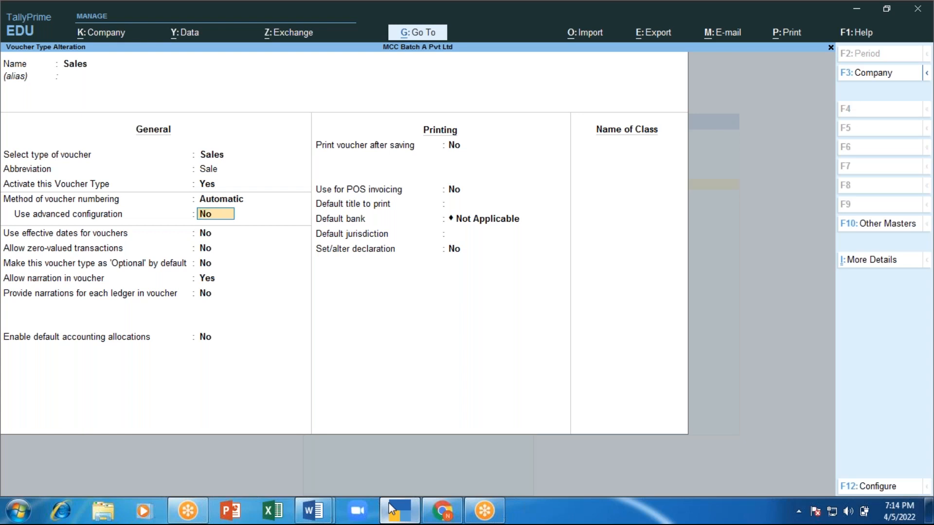
pyautogui.write('y')
pyautogui.press('Return')
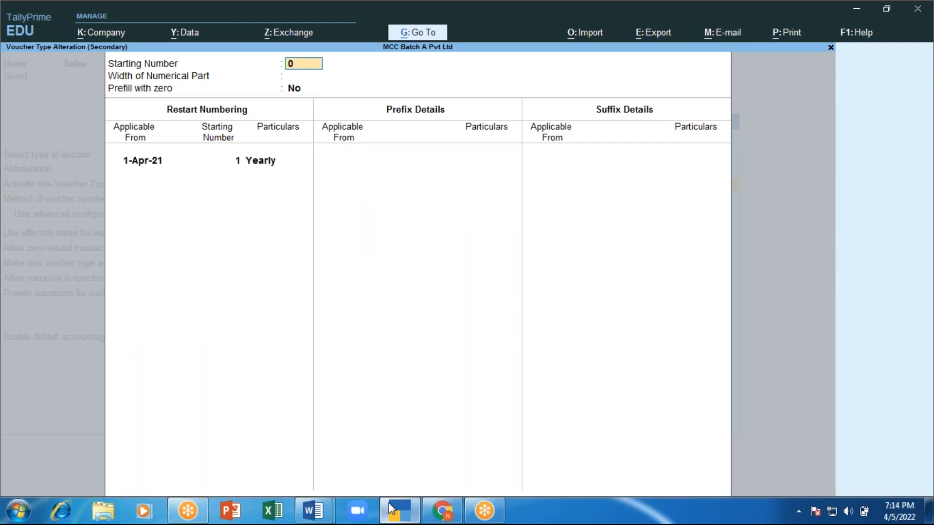
# Step: Set the starting number to 1, the width of the numerical part to 0 and prefilling with zero to Yes
pyautogui.press('Return')
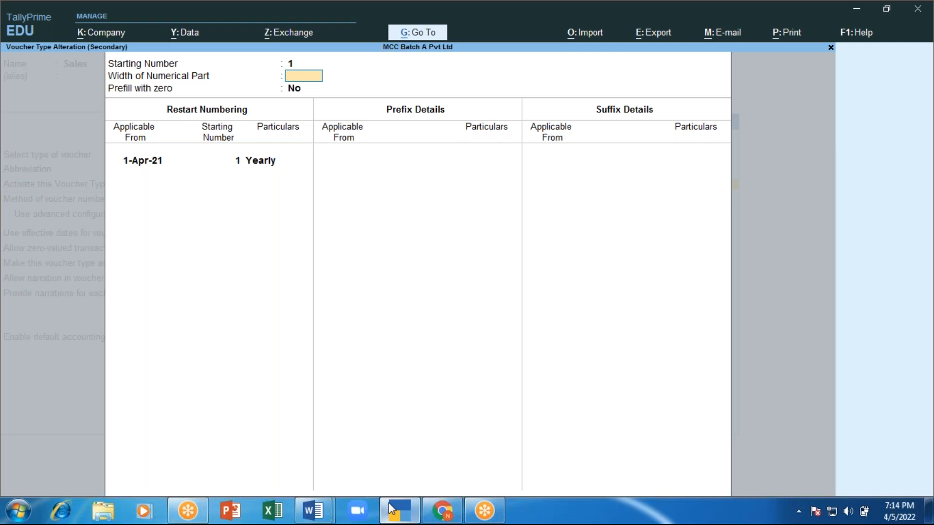
pyautogui.press('Return')
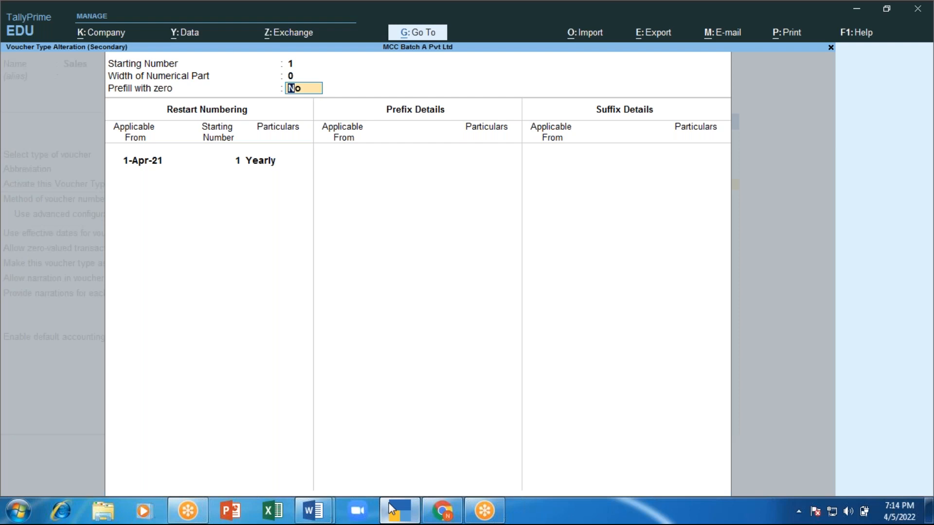
pyautogui.write('y')
pyautogui.press('Return')
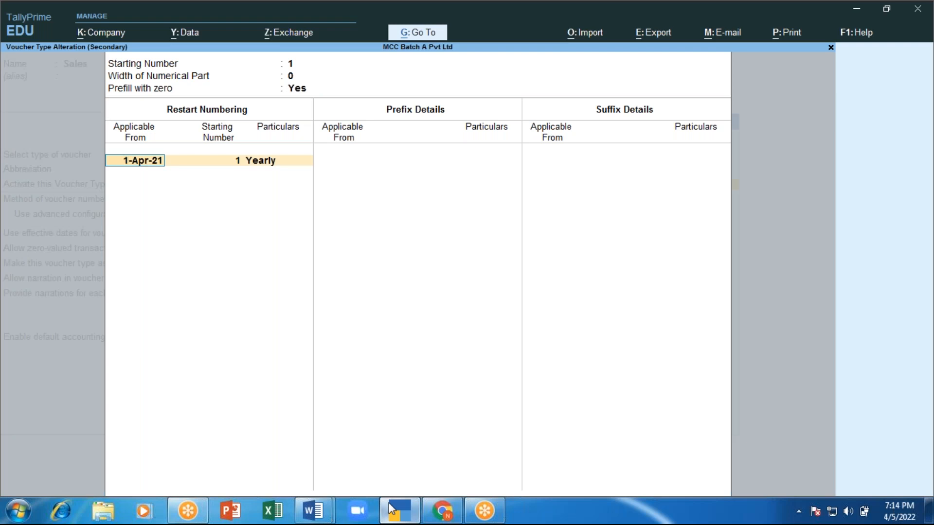
# Step: Accept the numbering restart from 1-Apr-21 with starting number 1 and Yearly periodicity
pyautogui.press('Return')
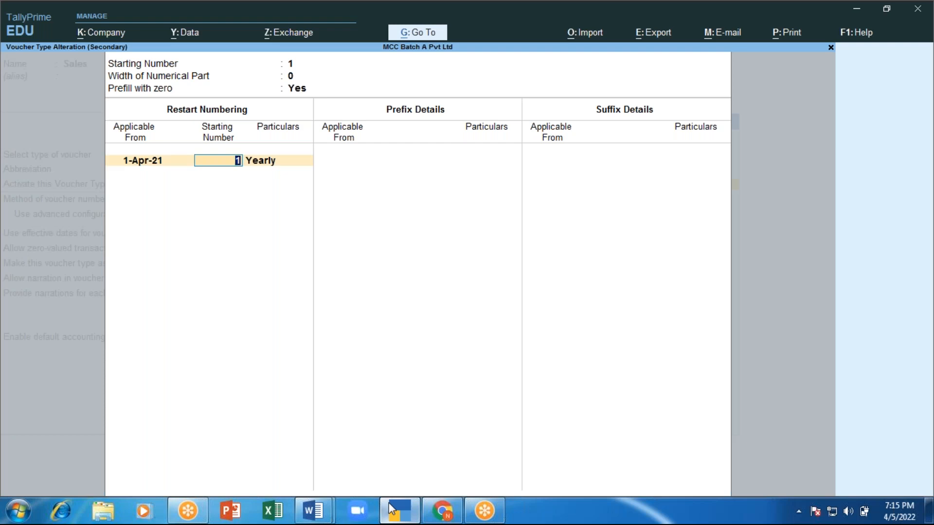
pyautogui.press('Return')
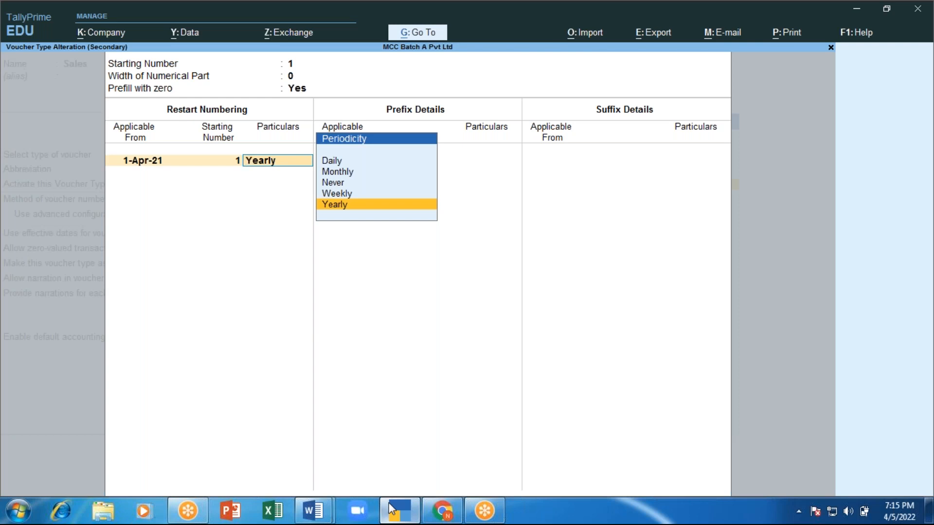
pyautogui.press('Return')
pyautogui.press('Return')
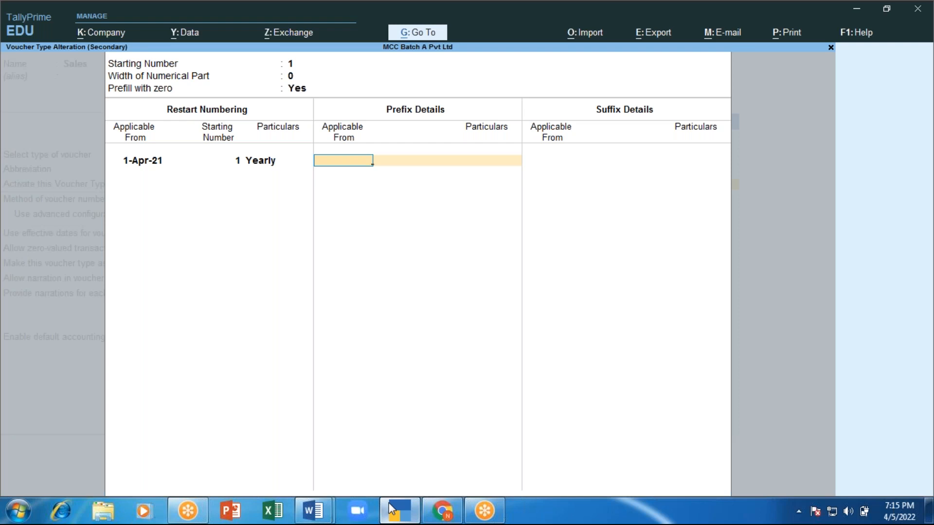
# Step: Add the voucher number prefix MCC/0, applicable from 1-Apr-21
pyautogui.write('1.4.201')
pyautogui.press('BackSpace')
pyautogui.write('21')
pyautogui.press('Return')
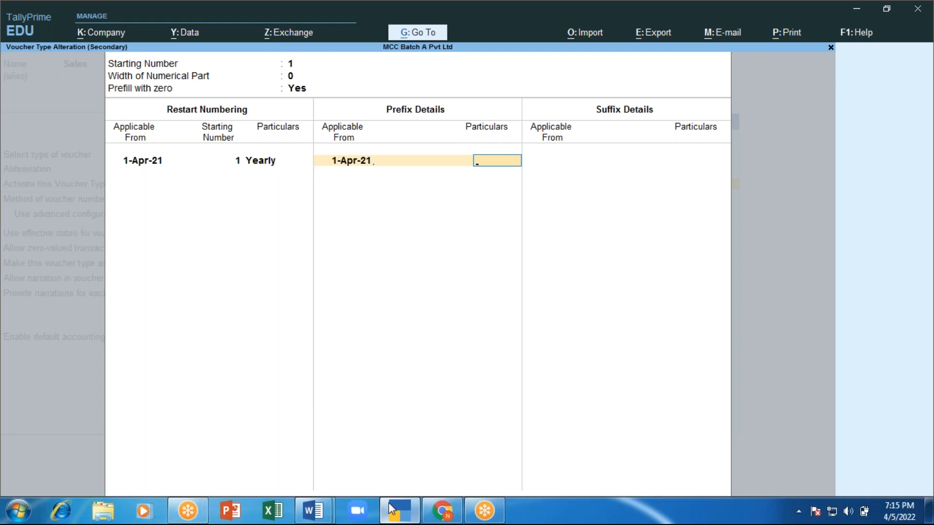
pyautogui.write('MCC')
pyautogui.write('/0')
pyautogui.press('Return')
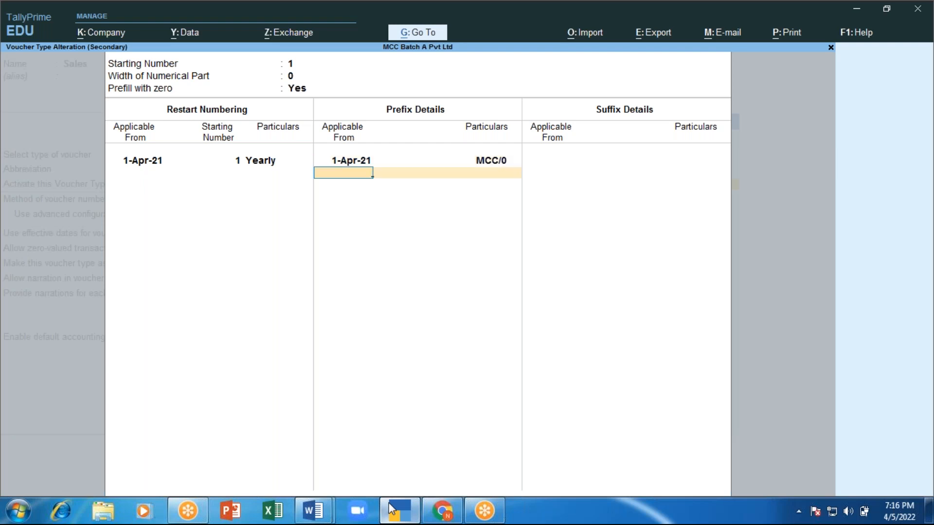
pyautogui.press('Return')
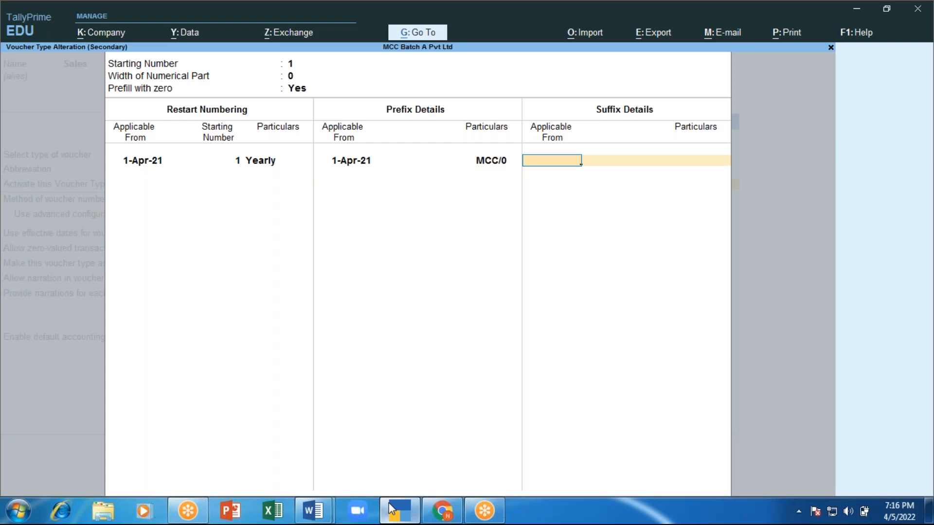
# Step: Add the voucher number suffix /21-22, applicable from 1-Apr-21, and close the advanced numbering configuration
pyautogui.write('1.4.2021')
pyautogui.press('Return')
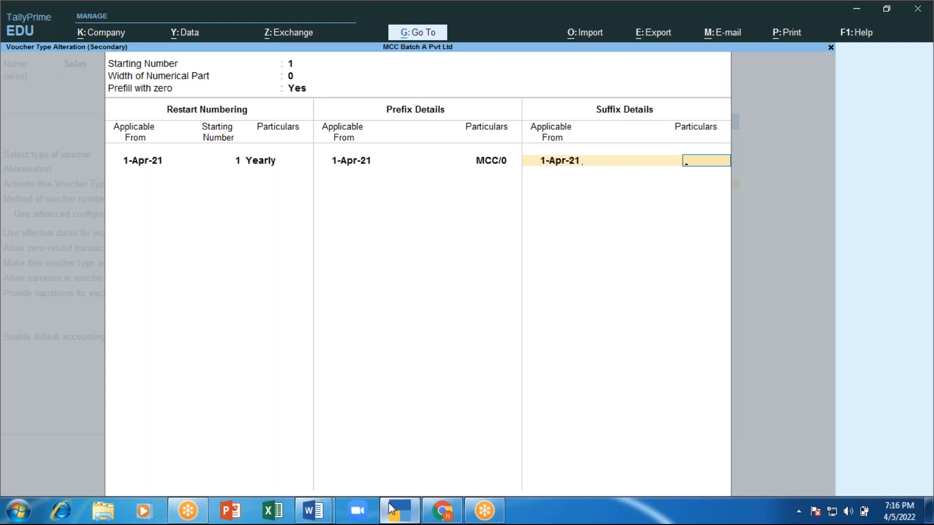
pyautogui.write('21-22')
pyautogui.press('Return')
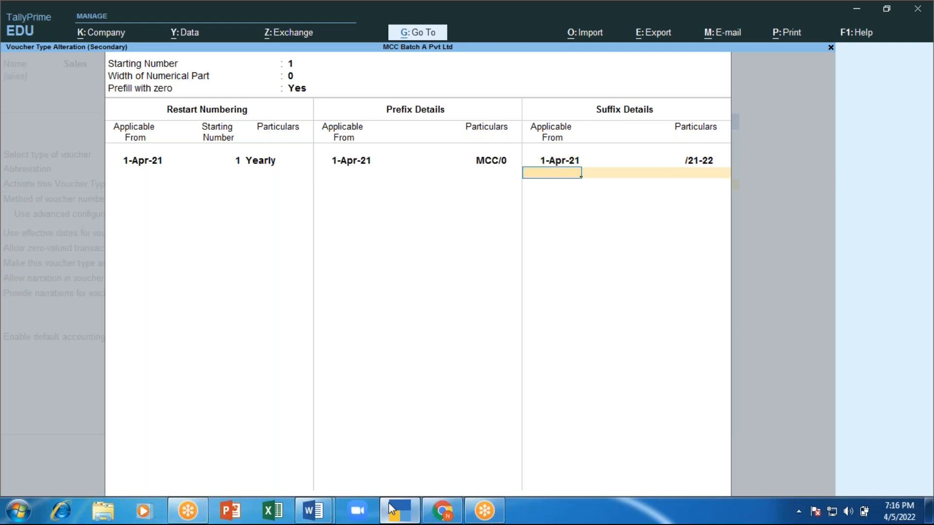
pyautogui.press('Return')
# Step: Reopen the advanced numbering configuration and add a restart from 1-Apr-22 with starting number 1 and Yearly periodicity
pyautogui.press('Up')
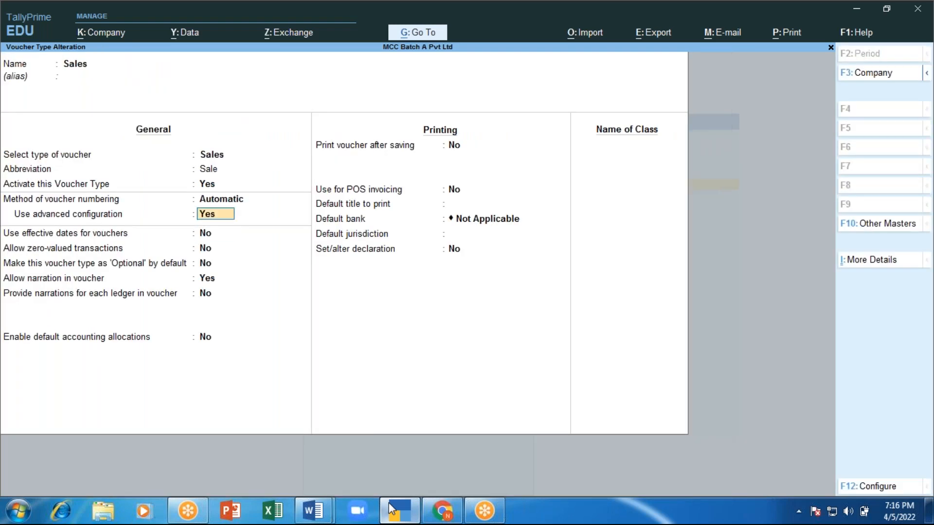
pyautogui.press('Return')
pyautogui.press('Return')
pyautogui.press('Return')
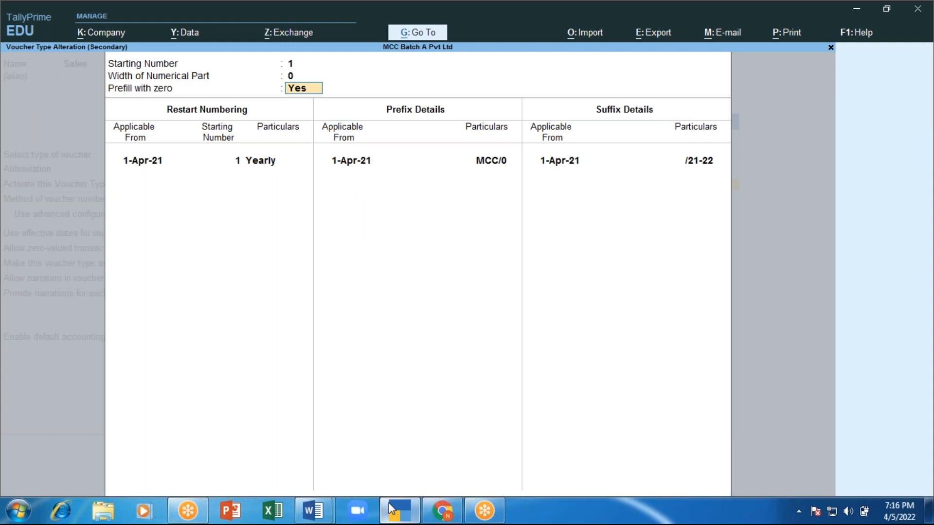
pyautogui.press('Return')
pyautogui.press('Return')
pyautogui.press('Return')
pyautogui.press('Return')
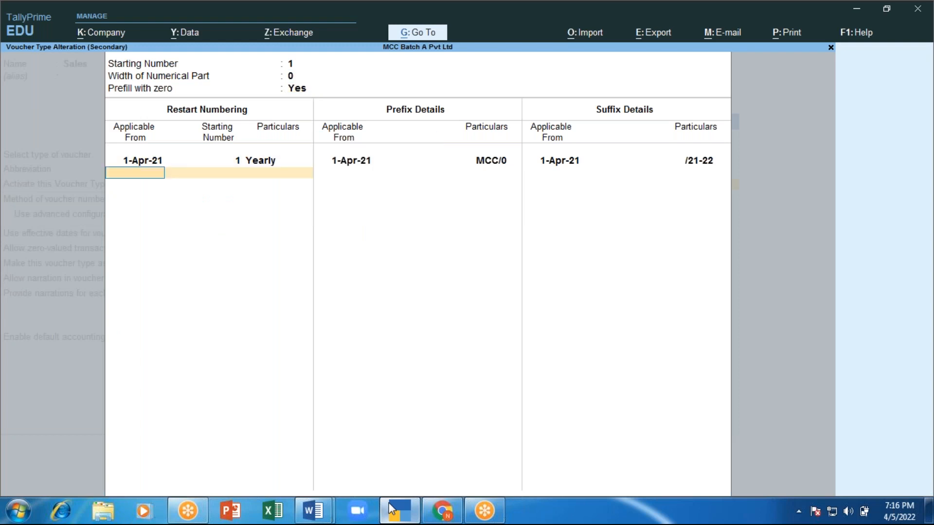
pyautogui.write('1.4.2022')
pyautogui.press('Return')
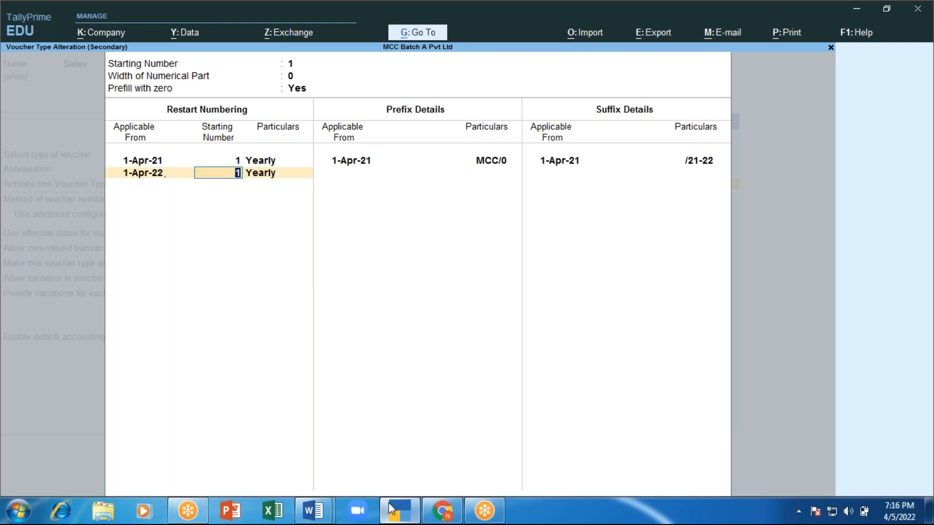
pyautogui.press('Return')
pyautogui.press('Return')
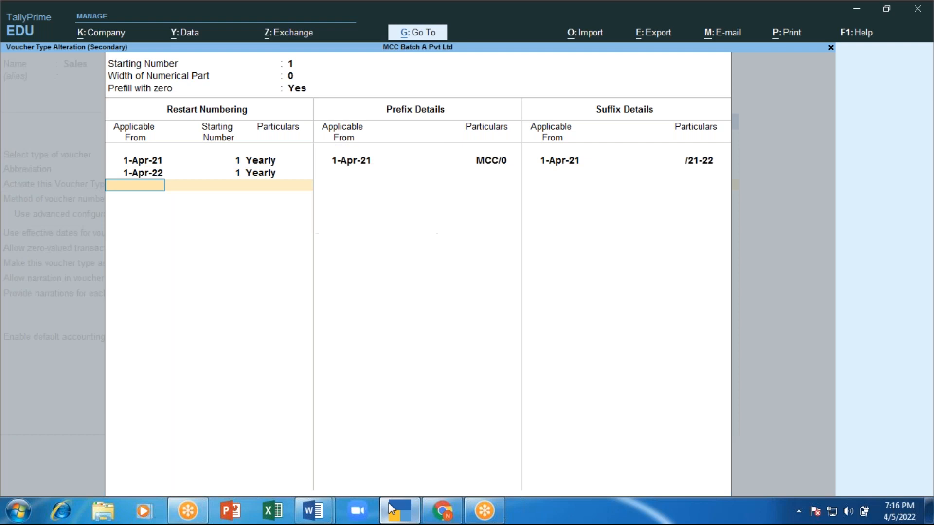
# Step: Add a second voucher number prefix, MCC/0, applicable from 1-Apr-22
pyautogui.press('Return')
pyautogui.press('Return')
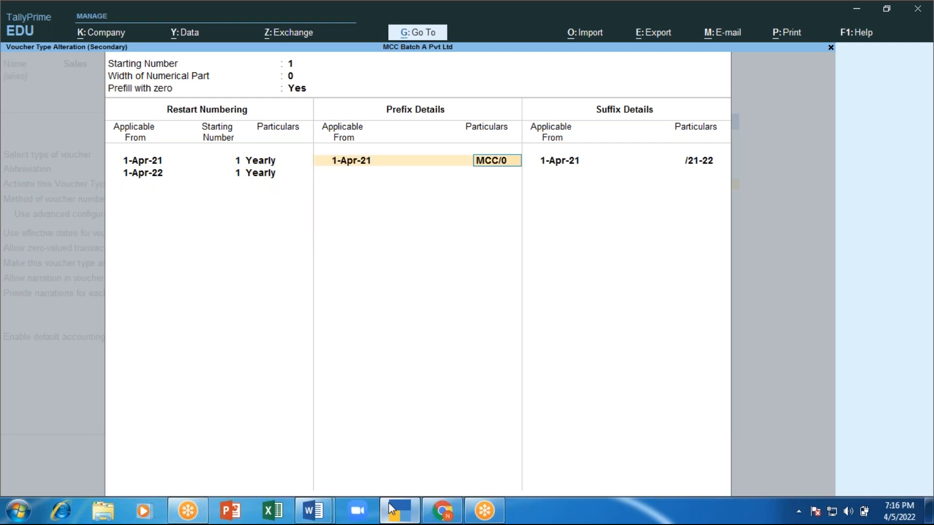
pyautogui.press('Return')
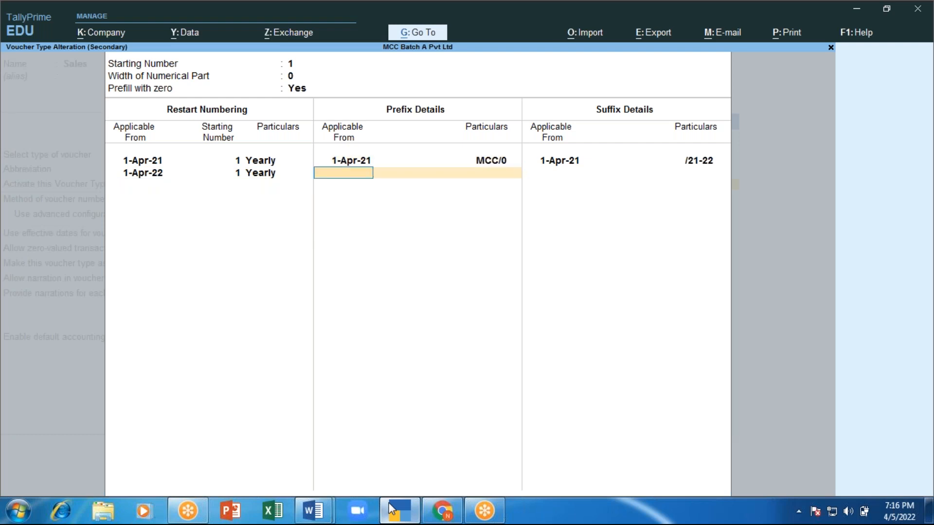
pyautogui.write('1.4.2022')
pyautogui.press('Return')
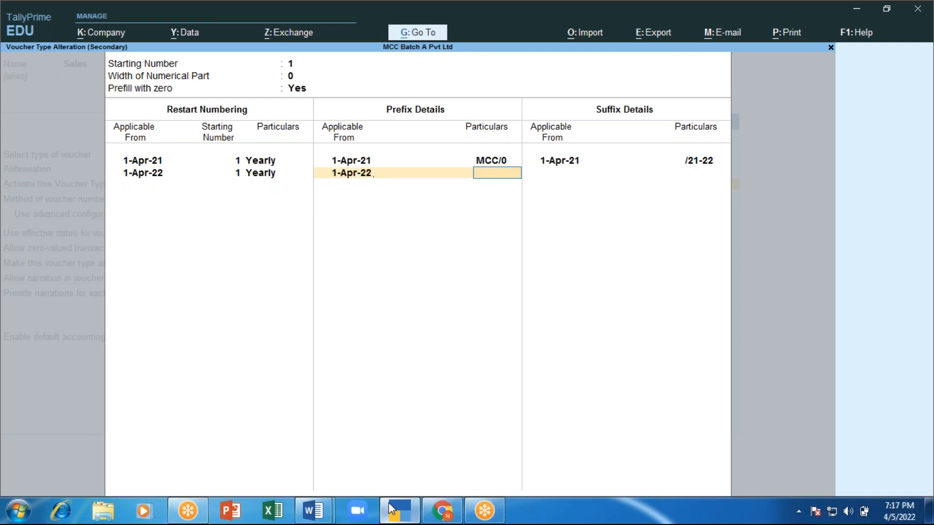
pyautogui.write('MCC/0')
pyautogui.press('Return')
pyautogui.press('Return')
pyautogui.press('Return')
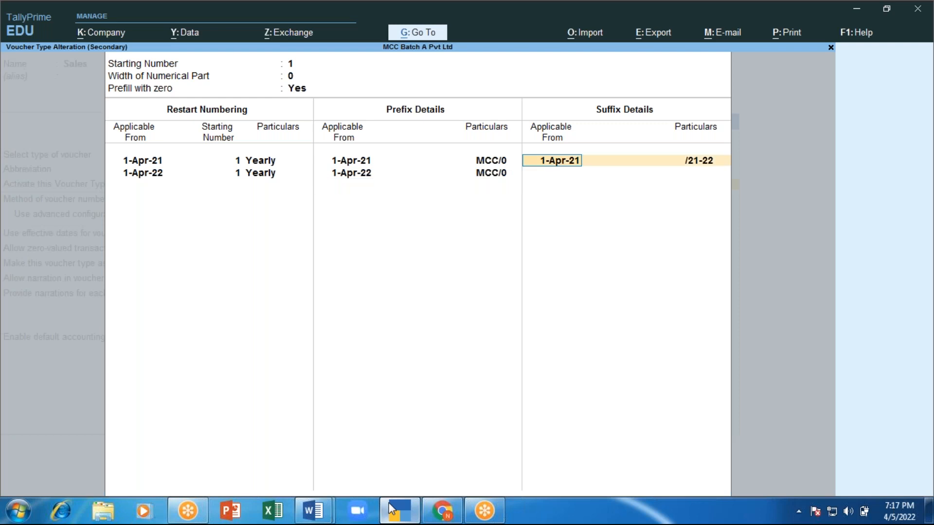
# Step: Add a second voucher number suffix, /22-23, applicable from 1-Apr-22, and close the advanced numbering configuration
pyautogui.press('Return')
pyautogui.write('1.4.2022')
pyautogui.press('Return')
pyautogui.write('/22-23')
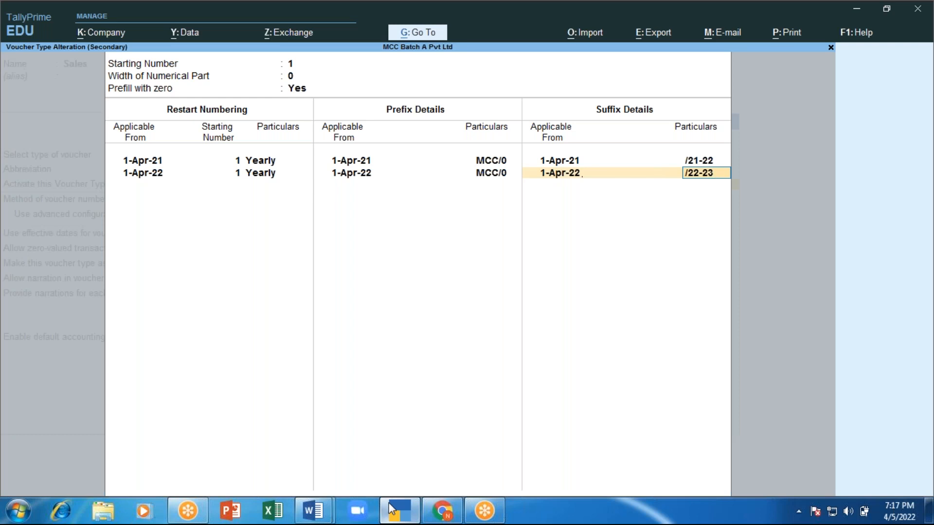
pyautogui.press('Return')
pyautogui.press('Return')
pyautogui.press('Return')
pyautogui.press('Return')
pyautogui.press('Return')
pyautogui.press('Return')
pyautogui.press('Return')
pyautogui.press('Return')
pyautogui.press('Return')
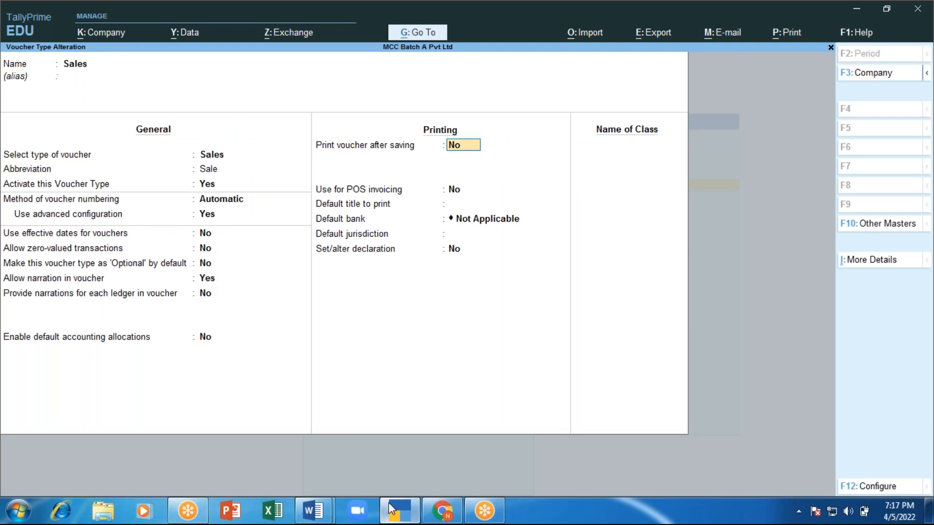
# Step: Accept the Sales voucher type alteration with the printing settings unchanged and return to the Gateway of Tally
pyautogui.press('Return')
pyautogui.press('Return')
pyautogui.press('Return')
pyautogui.press('Return')
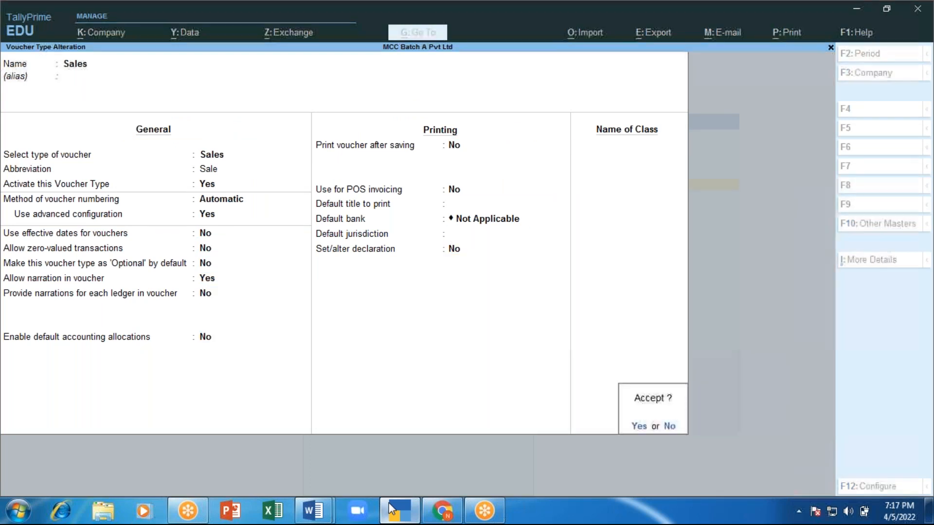
pyautogui.press('Return')
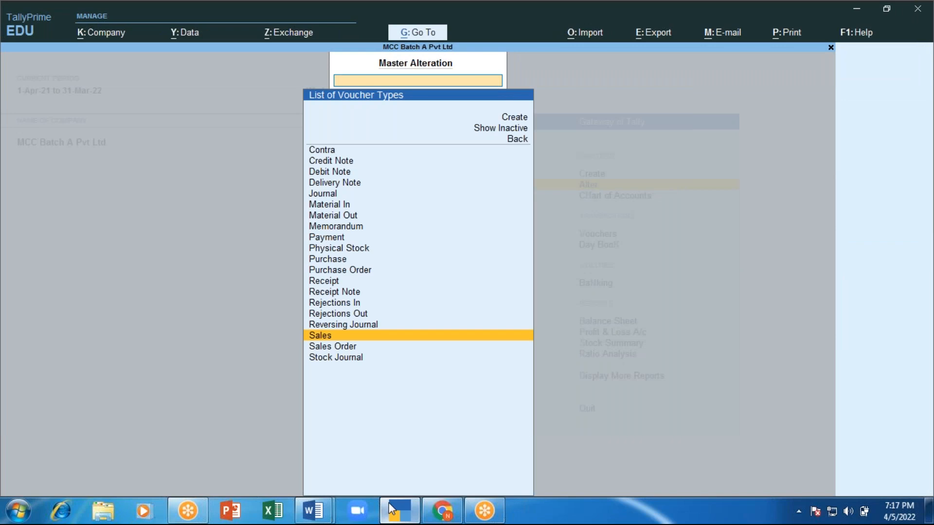
pyautogui.press('Escape')
pyautogui.press('Escape')
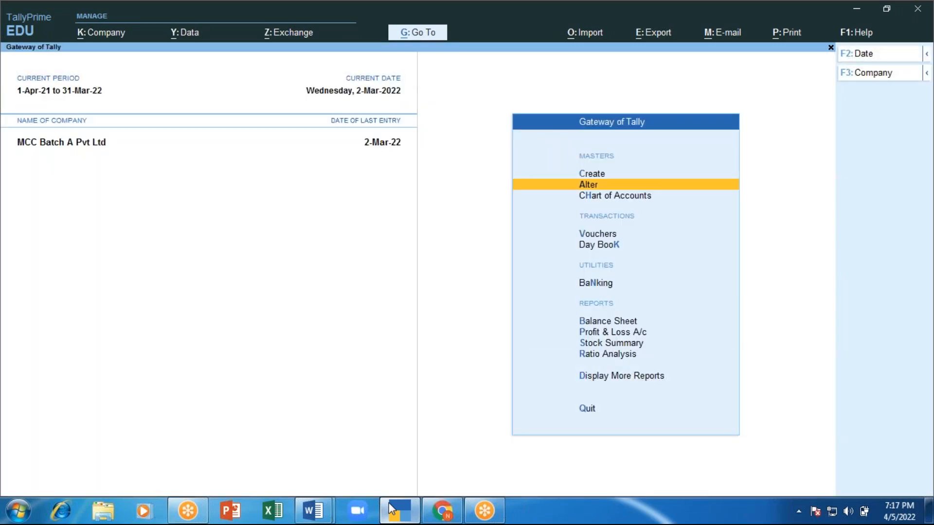
# Step: Reopen the Sales voucher type for alteration
pyautogui.press('Return')
pyautogui.press('Down')
pyautogui.press('Down')
pyautogui.press('Down')
pyautogui.press('Return')
pyautogui.press('Down')
pyautogui.press('Down')
pyautogui.press('Down')
pyautogui.press('Down')
pyautogui.press('Down')
pyautogui.write('Sa')
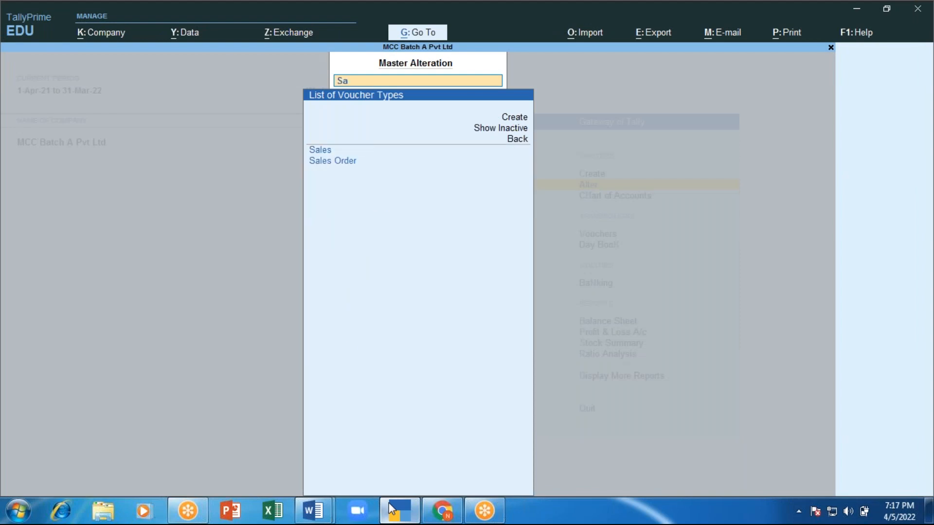
pyautogui.press('Return')
# Step: Set advanced configuration to Yes to review the restart, prefix and suffix entries, then accept the Sales voucher type and return to the Gateway of Tally
pyautogui.press('Return')
pyautogui.press('Return')
pyautogui.press('Return')
pyautogui.press('Return')
pyautogui.write('y')
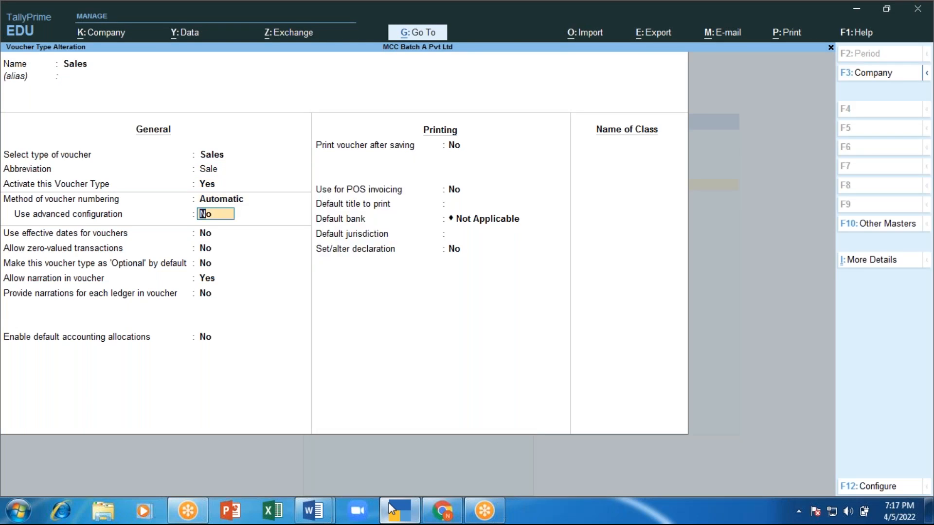
pyautogui.press('Return')
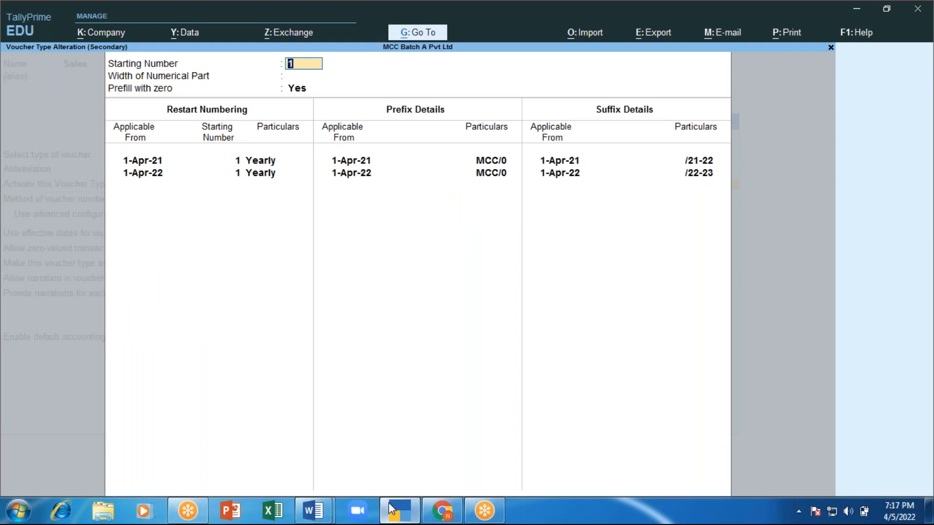
pyautogui.press('ctrl')
pyautogui.hotkey('ctrl', 'a')
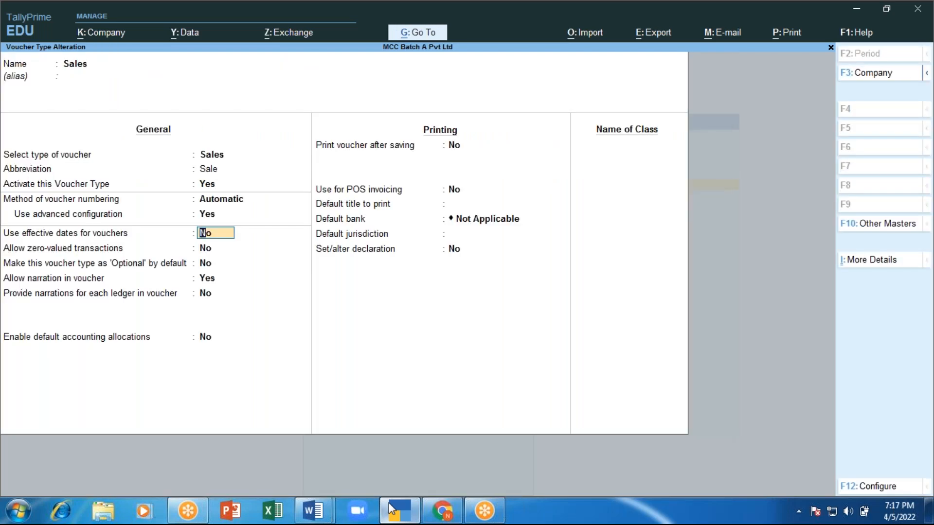
pyautogui.hotkey('ctrl', 'a')
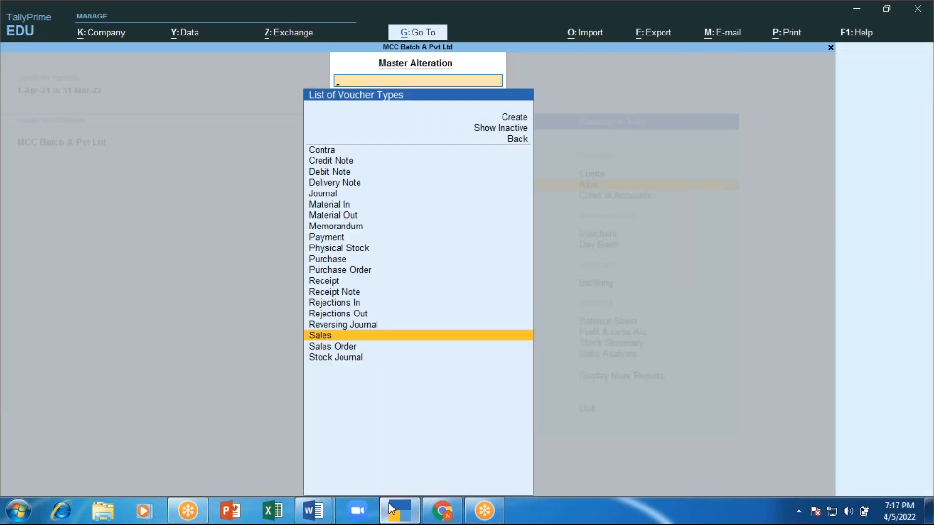
pyautogui.press('Escape')
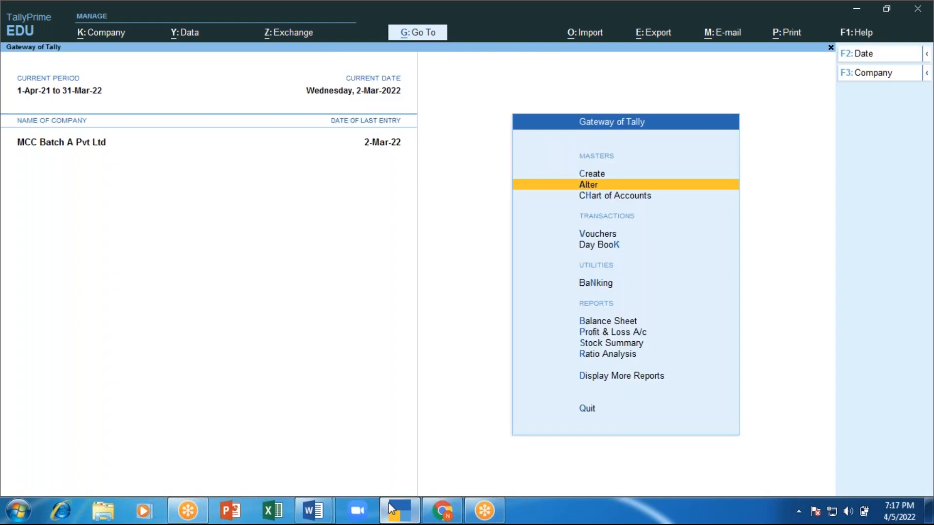
# Step: Open a new sales voucher to check its number and date, then leave it without entering anything
pyautogui.press('Down')
pyautogui.press('Down')
pyautogui.press('Return')
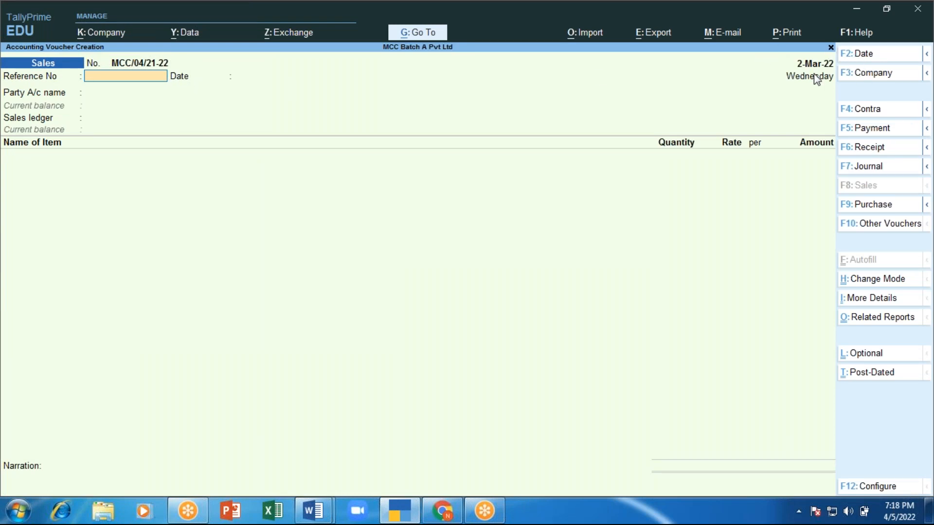
pyautogui.press('Escape')
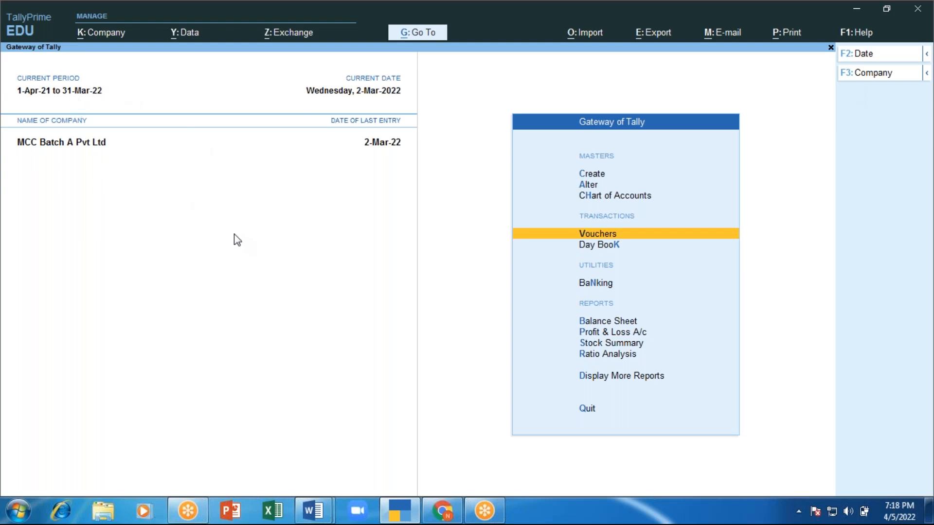
# Step: Change the company's current period to run from 1-4-2021 to 31-3-2023
pyautogui.press('alt')
pyautogui.press('alt')
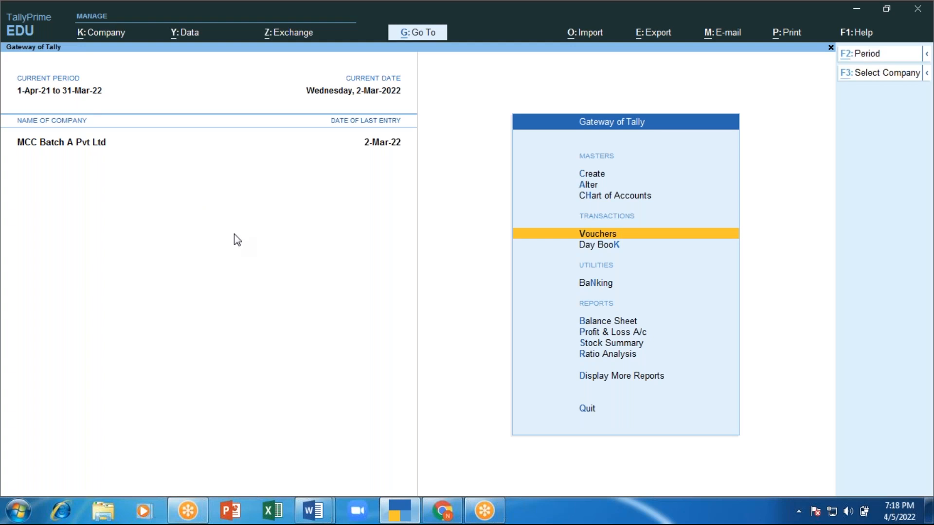
pyautogui.hotkey('alt', 'F2')
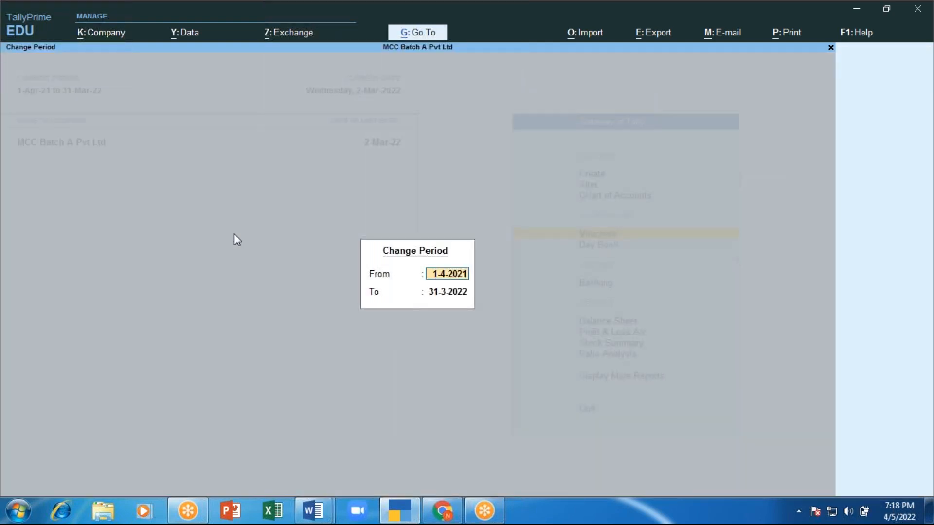
pyautogui.write('1.4.2021')
pyautogui.press('Return')
pyautogui.write('31.3.')
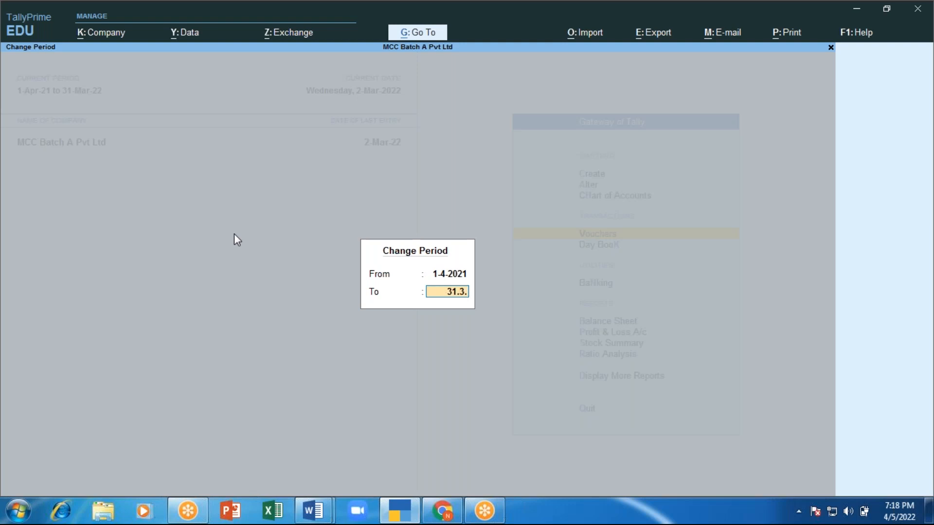
pyautogui.write('2023')
pyautogui.press('Return')
# Step: Open a new sales voucher and set its date to 1-4-2022
pyautogui.press('Return')
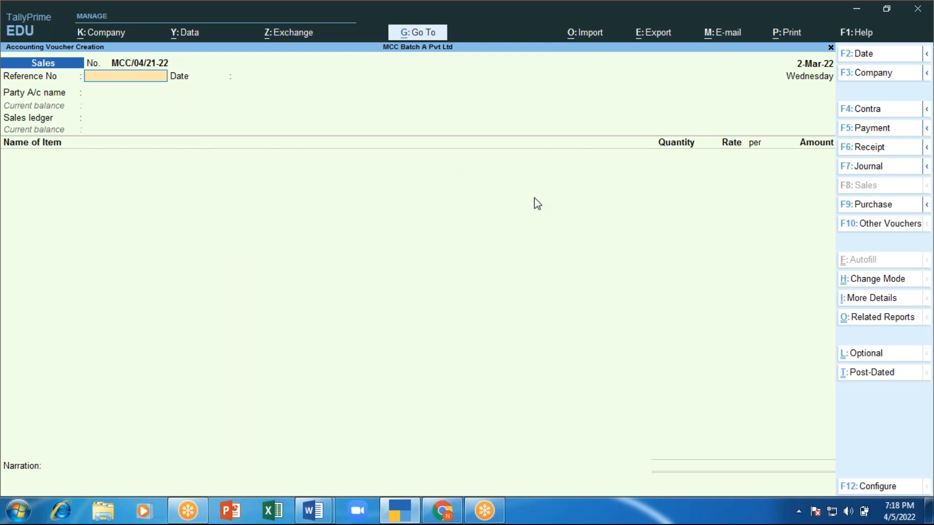
pyautogui.press('F2')
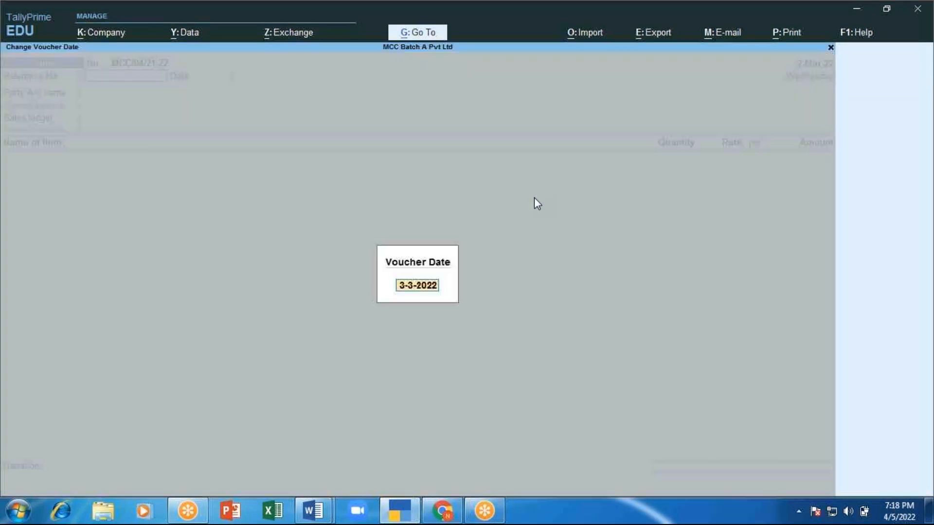
pyautogui.write('1.4.2022')
pyautogui.press('Return')
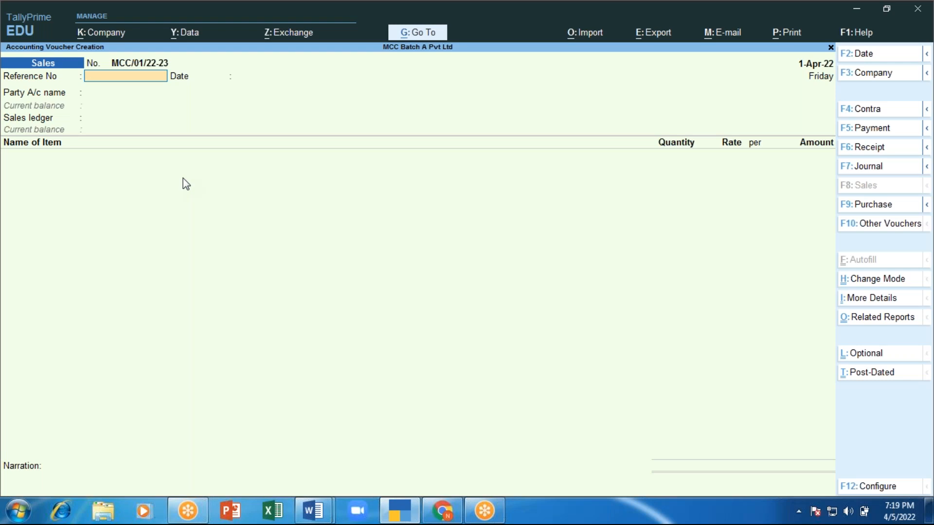
# Step: Switch to the Word notes and delete the line "3 instead RM/003/22-23", keeping the surrounding lines as separate paragraphs
pyautogui.click(350, 7)
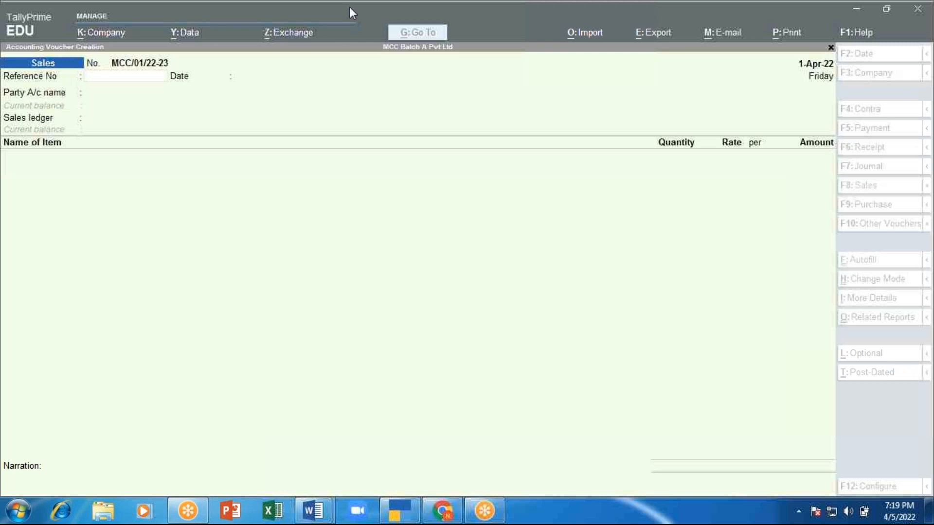
pyautogui.hotkey('alt', 'Tab')
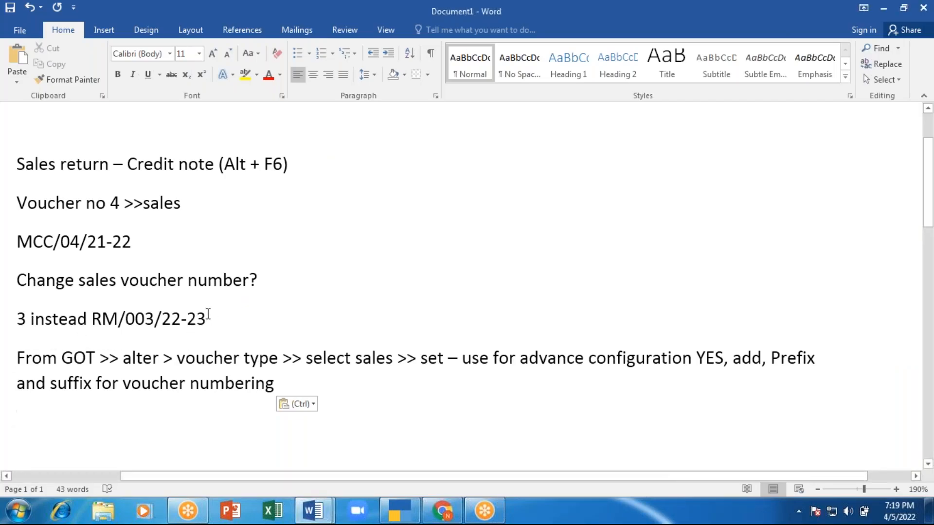
pyautogui.moveTo(208, 316); pyautogui.dragTo(14, 319)
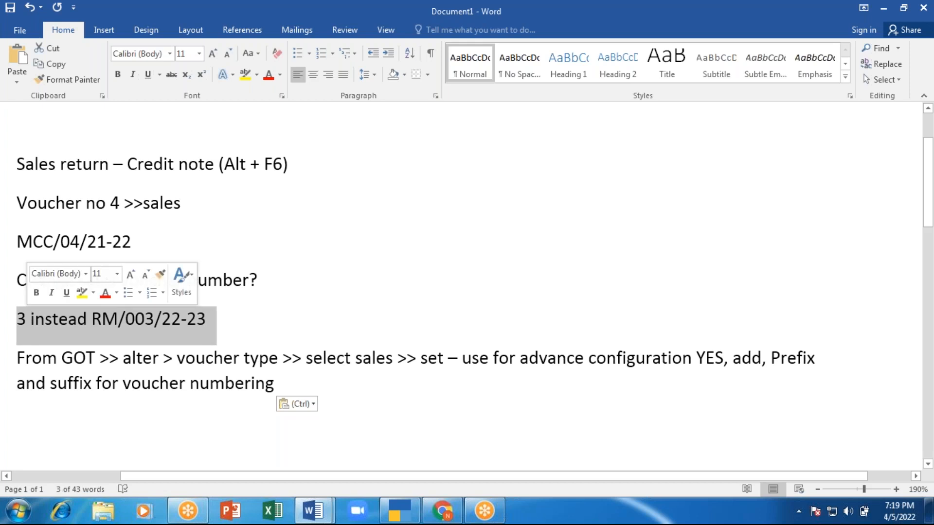
pyautogui.press('BackSpace')
pyautogui.press('BackSpace')
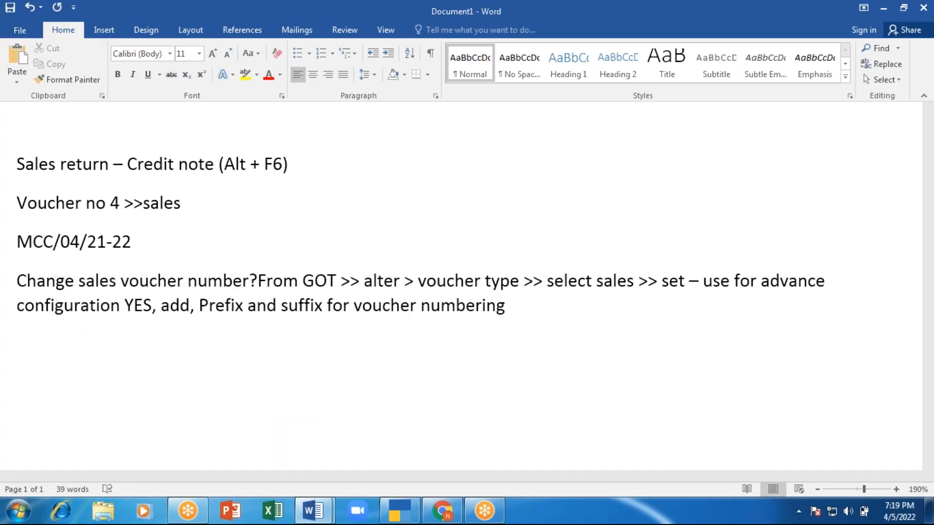
pyautogui.press('Return')
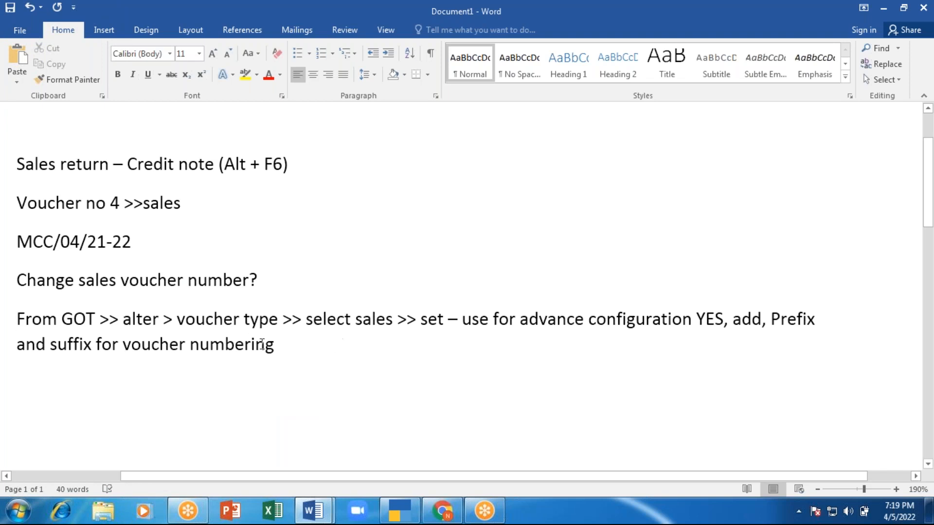
# Step: Highlight the "Change sales voucher number?" question and its answer paragraph in yellow
pyautogui.moveTo(18, 274); pyautogui.dragTo(266, 340)
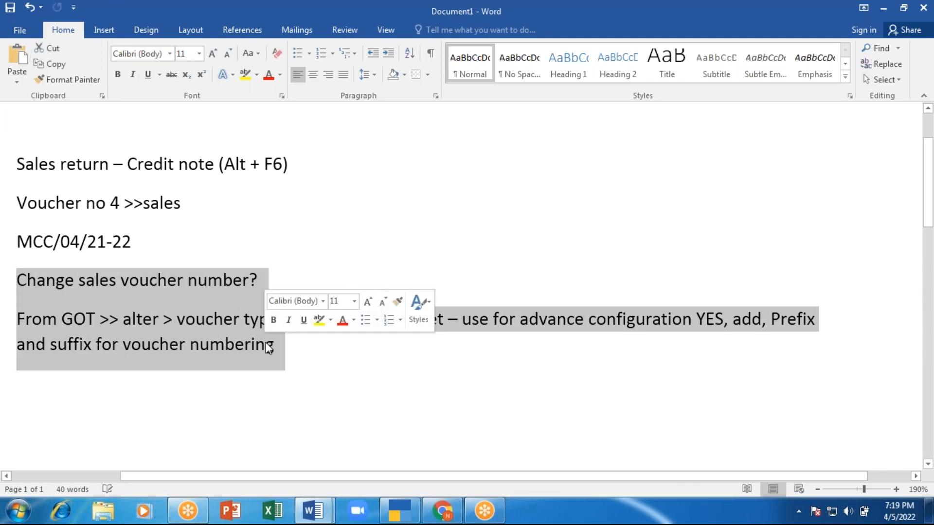
pyautogui.click(251, 75)
pyautogui.click(325, 372)
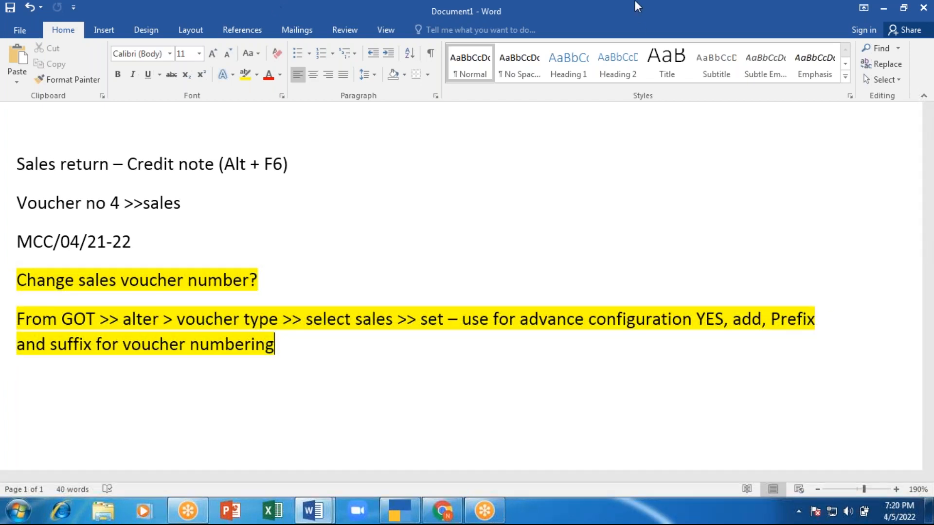
# Step: Switch back to TallyPrime, abandon the open sales voucher and return to the Gateway of Tally
pyautogui.click(637, 23)
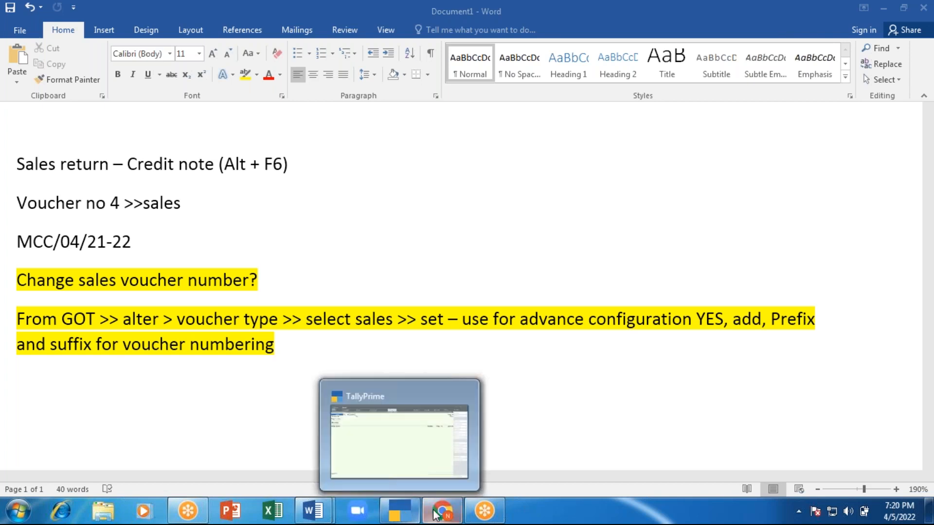
pyautogui.click(406, 516)
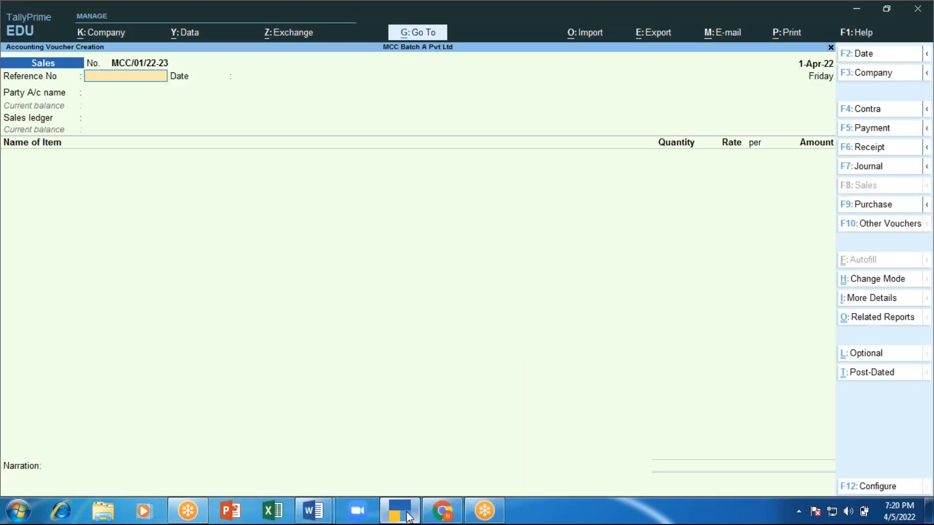
pyautogui.press('Escape')
pyautogui.press('y')
pyautogui.press('Escape')
pyautogui.press('Escape')
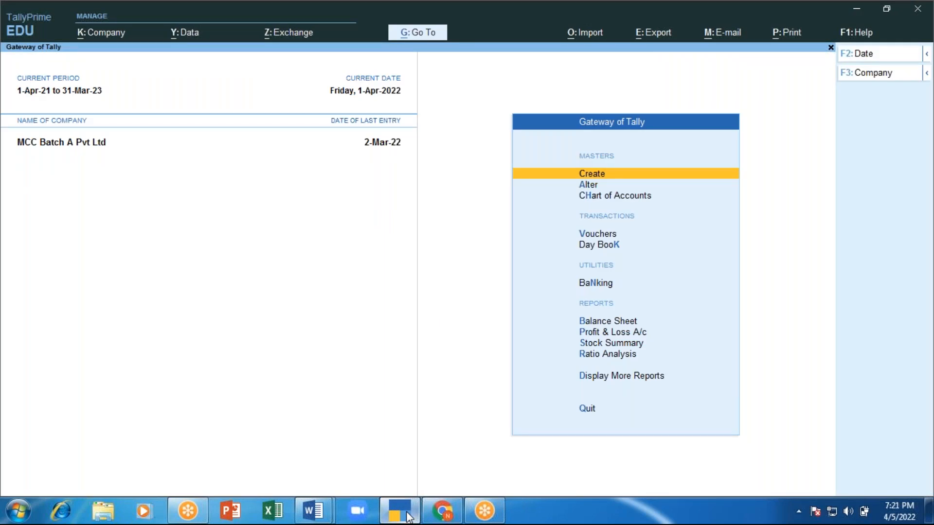
# Step: Open the godown summary from the inventory books for Godown A
pyautogui.press('d')
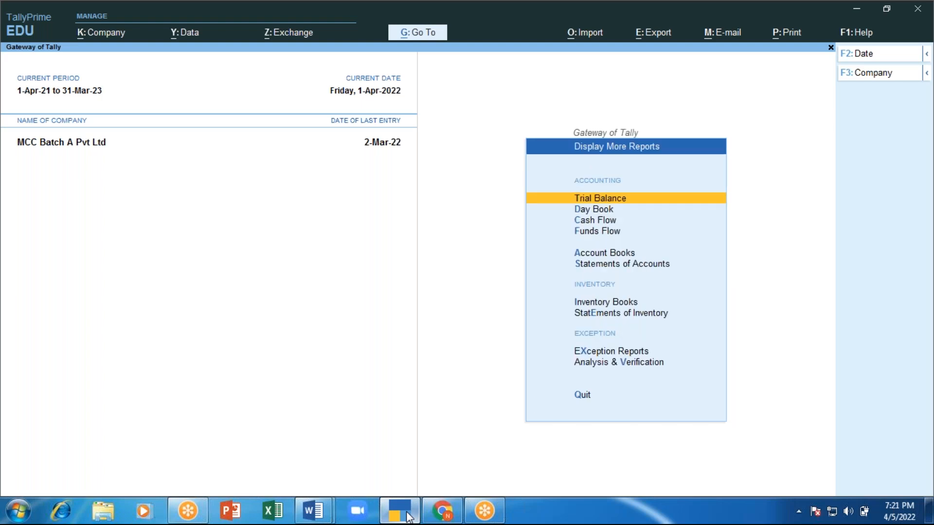
pyautogui.press('Down')
pyautogui.press('Down')
pyautogui.press('Down')
pyautogui.press('Down')
pyautogui.press('Down')
pyautogui.press('Down')
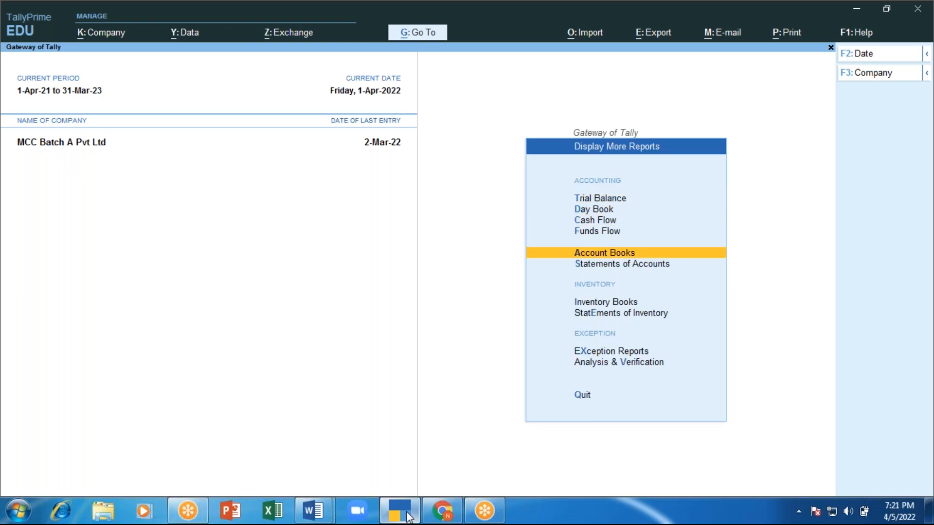
pyautogui.press('Return')
pyautogui.press('Down')
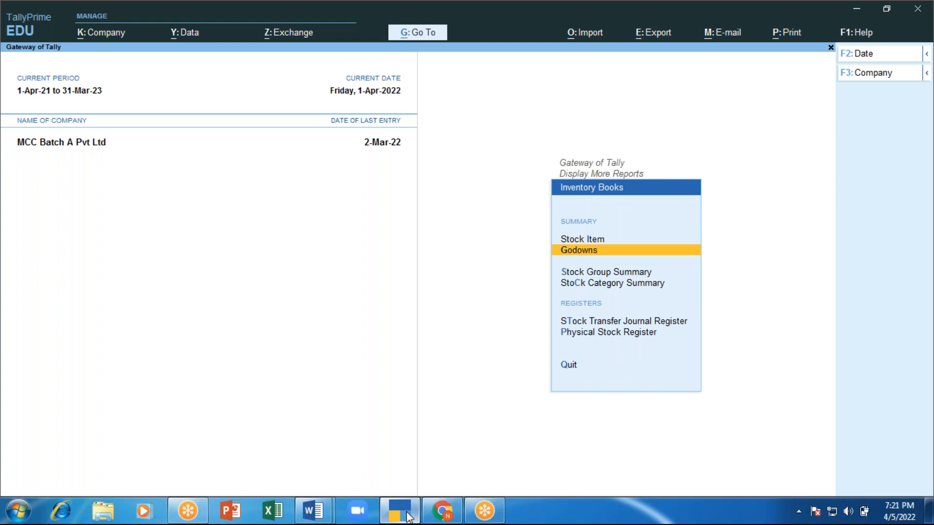
pyautogui.press('Return')
pyautogui.press('Down')
pyautogui.press('Return')
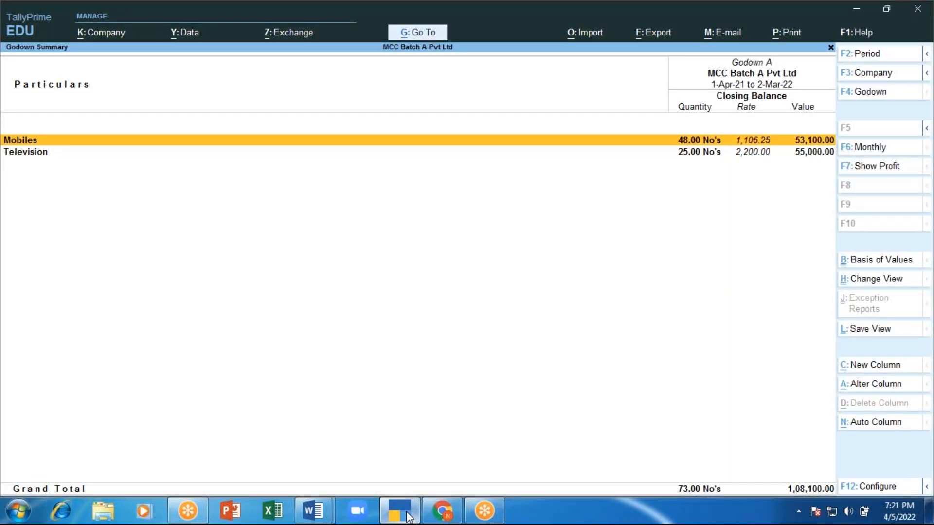
# Step: Open the Mobiles group in Godown A and check the stock of Redmi Note 7 Pro and Redmi Note 9 Pro
pyautogui.press('Return')
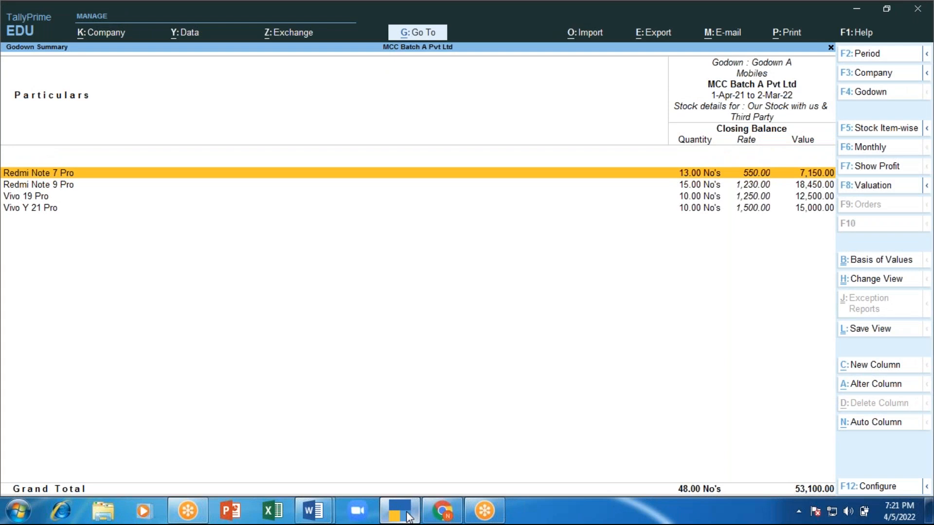
pyautogui.press('Down')
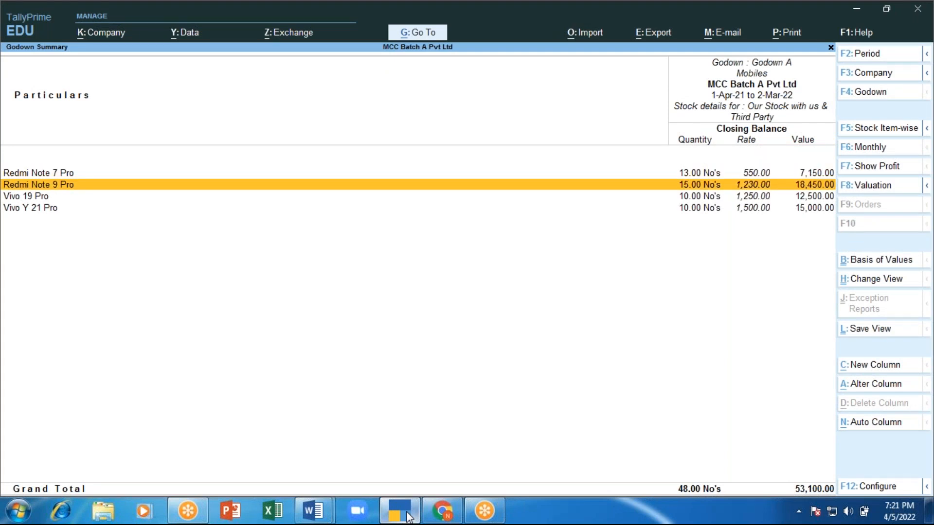
pyautogui.press('Up')
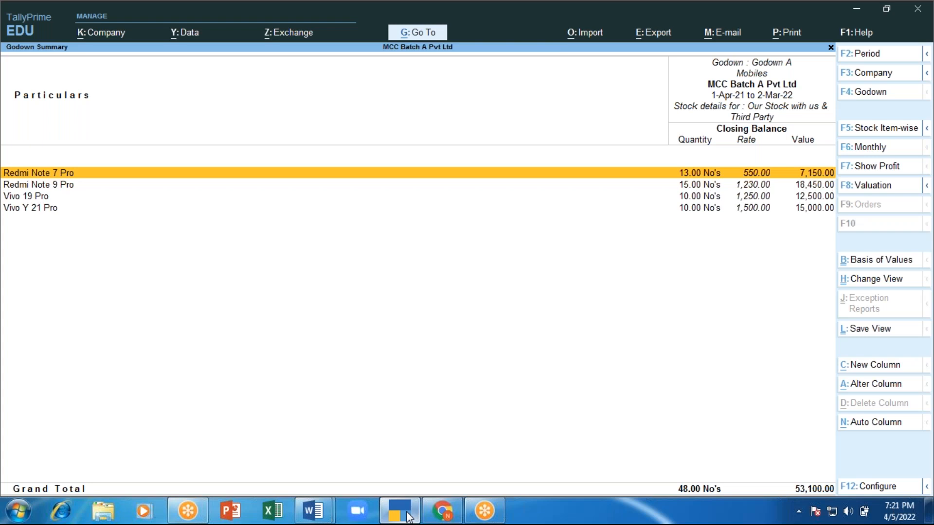
pyautogui.press('Down')
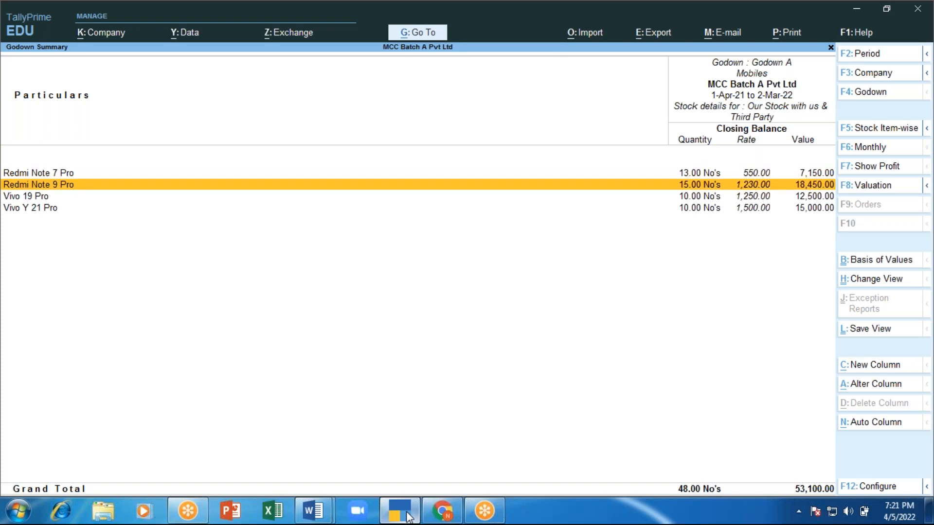
pyautogui.press('Up')
pyautogui.press('Down')
# Step: Switch the godown summary to Godown B and check its Mobiles stock for Redmi Note 7 Pro and Redmi Note 9 Pro
pyautogui.press('Escape')
pyautogui.press('F4')
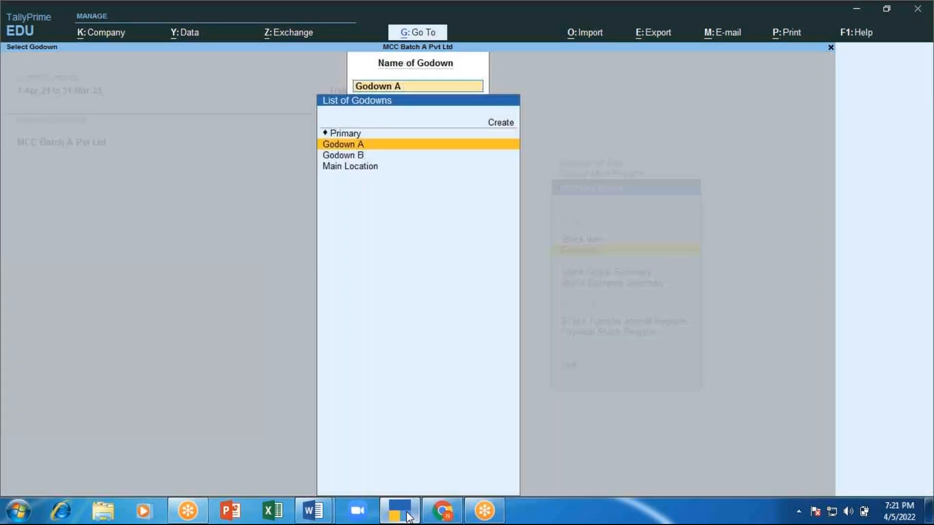
pyautogui.press('Down')
pyautogui.press('Return')
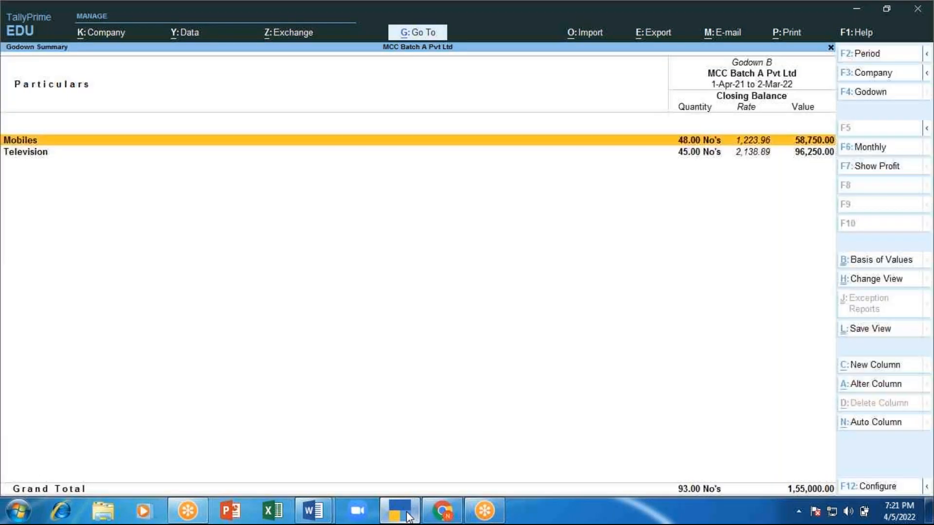
pyautogui.press('Return')
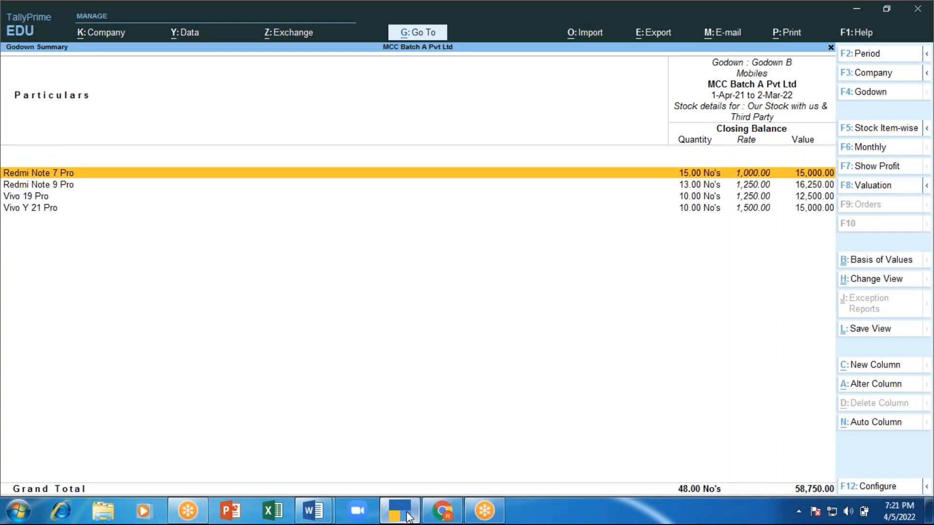
pyautogui.press('Down')
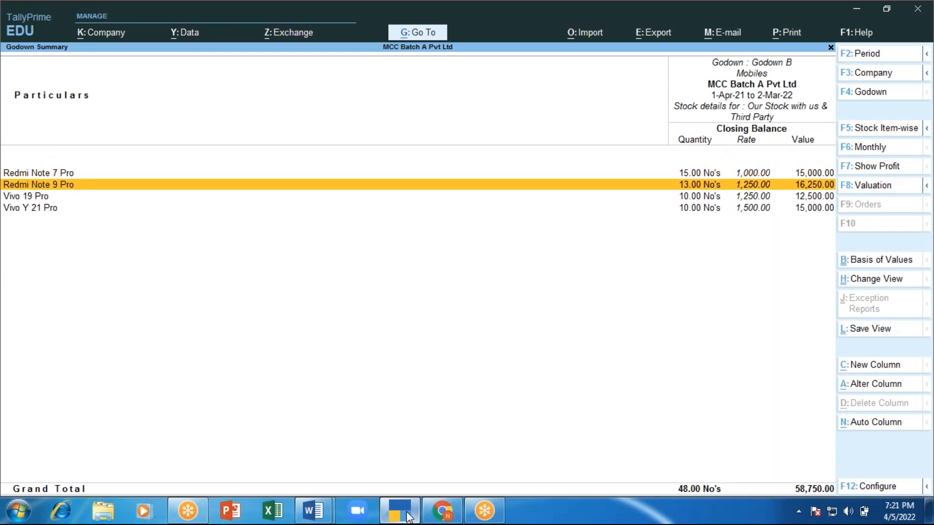
pyautogui.press('Up')
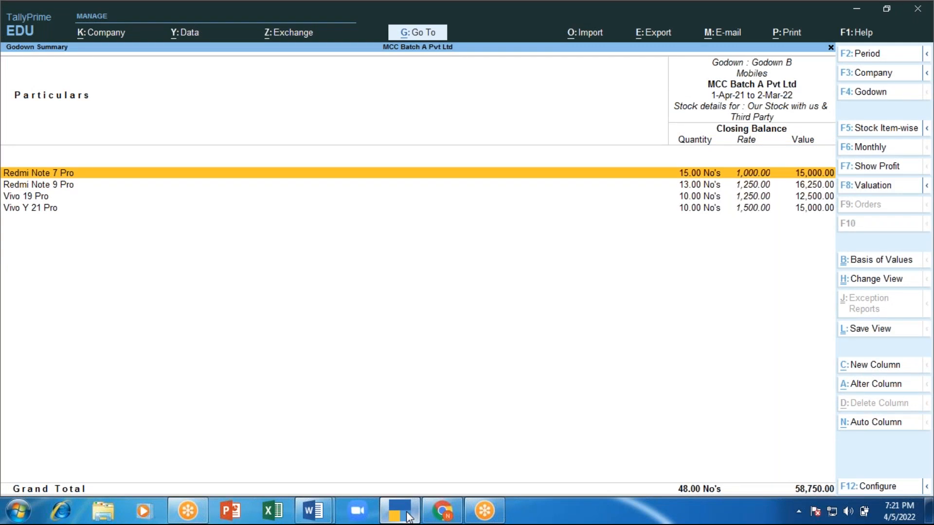
# Step: Switch to the Word notes and add the line "B – redmi note 7 pro > 15" below the highlighted answer
pyautogui.click(408, 517)
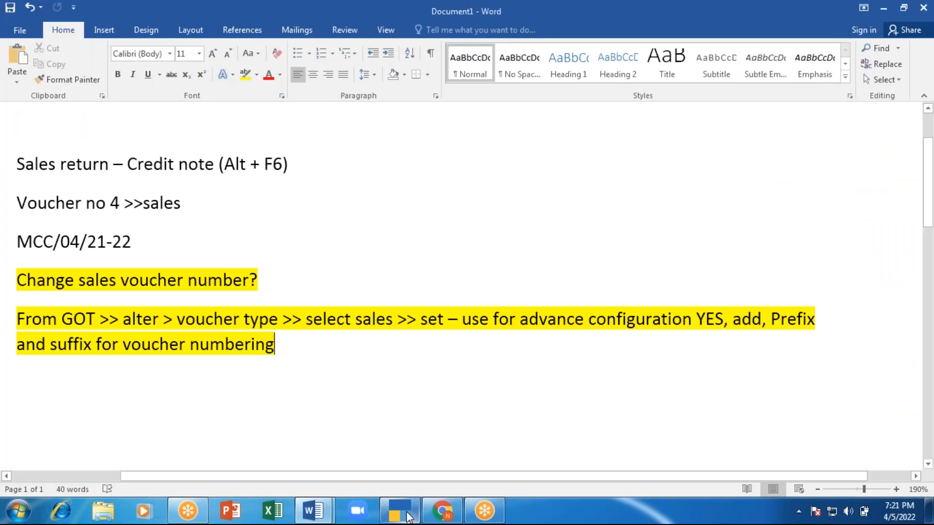
pyautogui.write('B - redmi ')
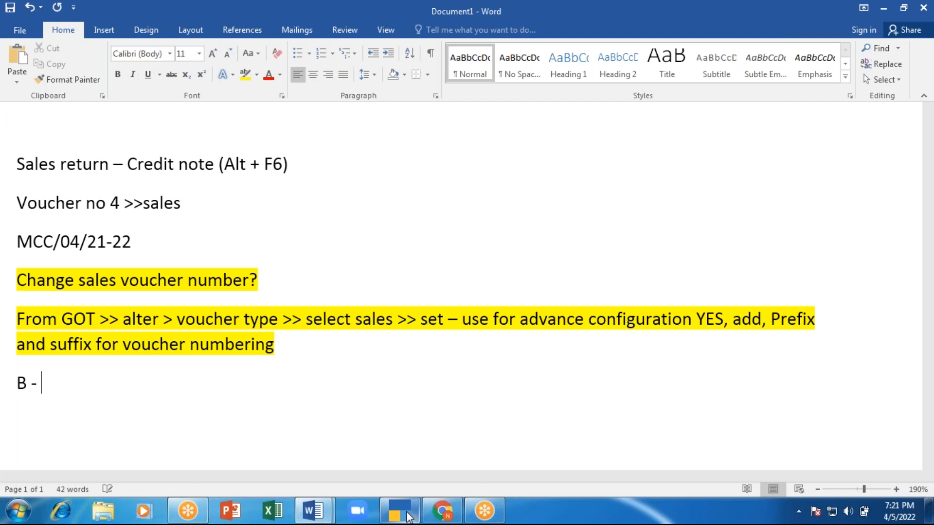
pyautogui.write('no')
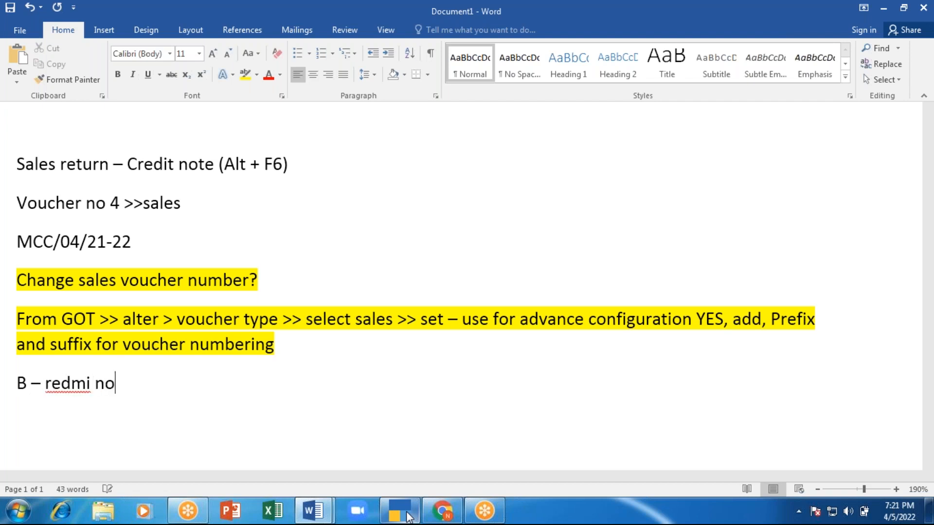
pyautogui.write('te 7 pro > 1')
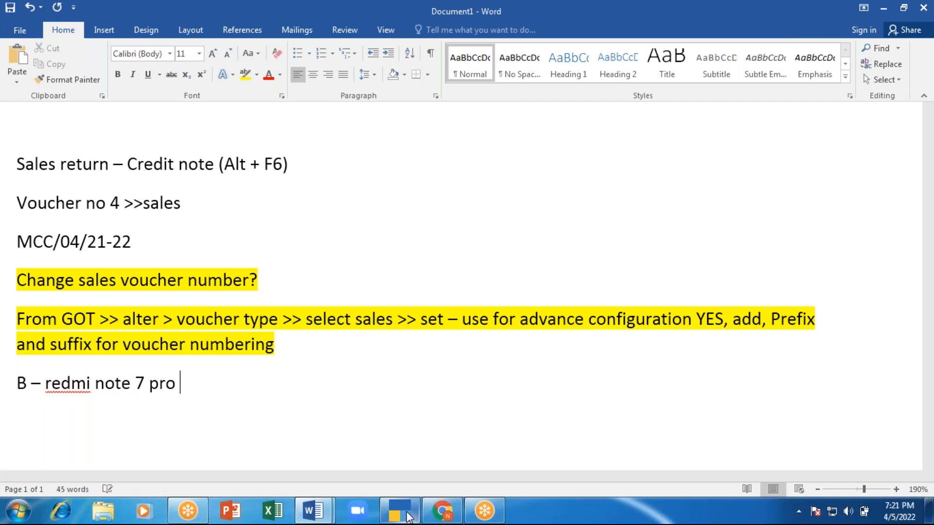
pyautogui.write('5')
# Step: Add a line "A - redmi note 7 pro > 13" below it, reusing the copied text of the B line
pyautogui.press('Return')
pyautogui.write('A')
pyautogui.moveTo(46, 385); pyautogui.dragTo(207, 390)
pyautogui.hotkey('ctrl', 'c')
pyautogui.click(50, 422)
pyautogui.write('-')
pyautogui.hotkey('ctrl', 'v')
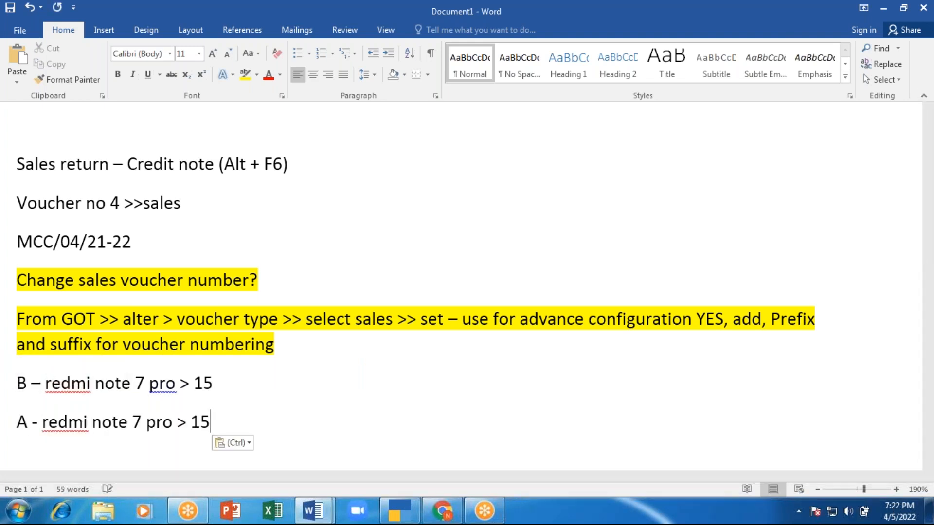
pyautogui.press('BackSpace')
pyautogui.write('3')
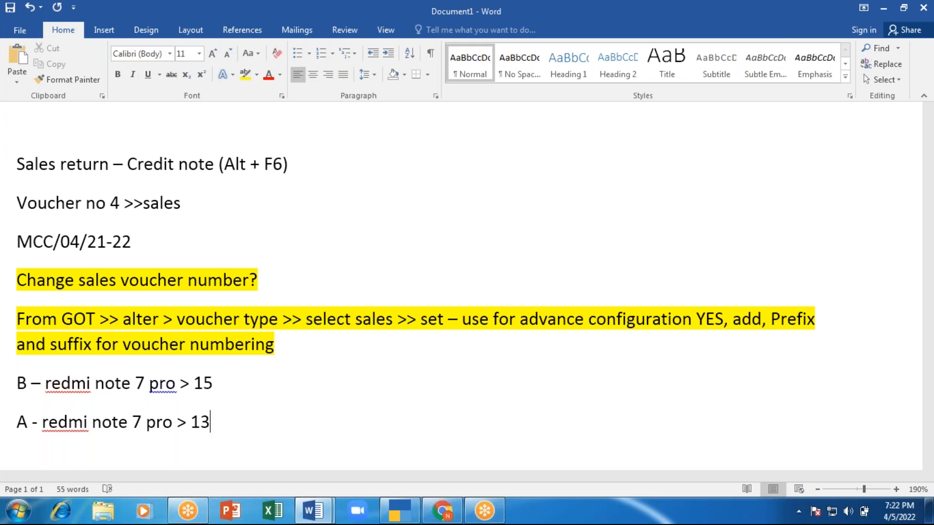
# Step: Append ">> 10 stock" to the end of the B line
pyautogui.click(213, 384)
pyautogui.click(210, 422)
pyautogui.click(213, 383)
pyautogui.press('Down')
pyautogui.press('Up')
pyautogui.write('>> 10')
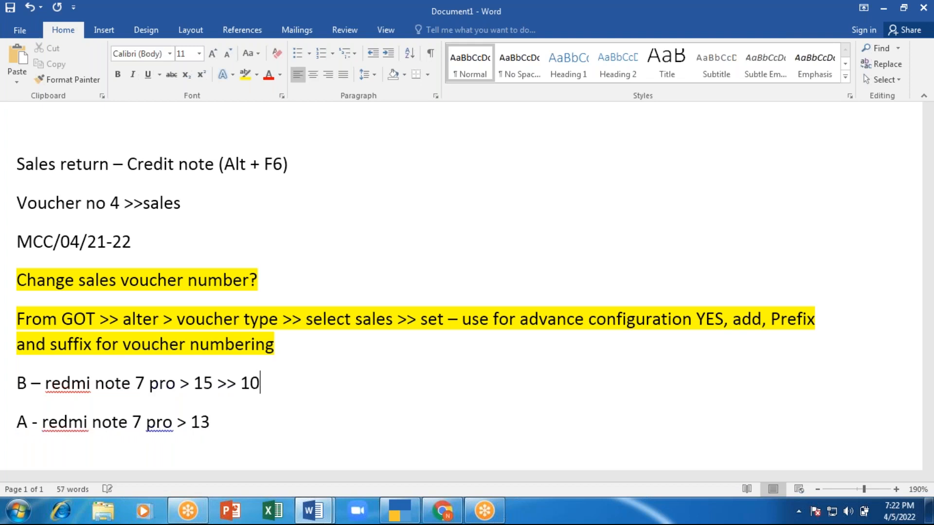
pyautogui.write(' stck to')
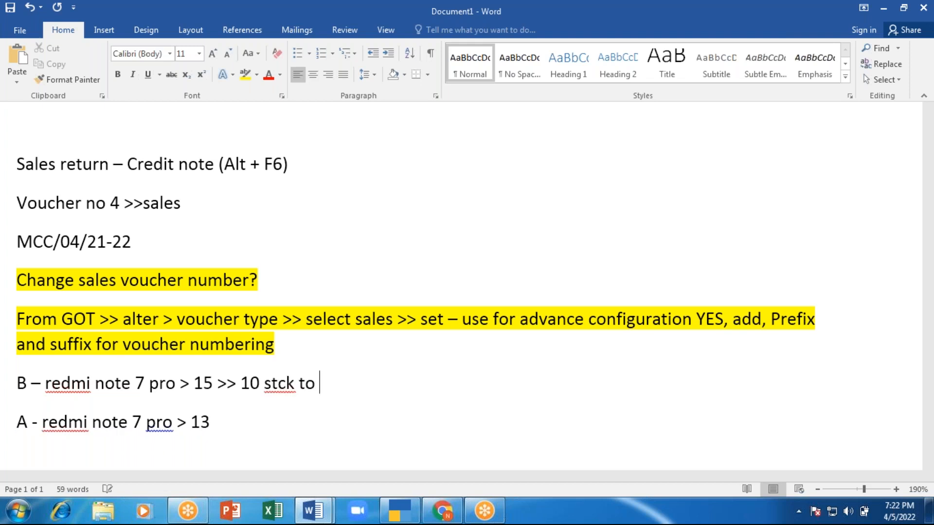
pyautogui.press('BackSpace')
pyautogui.press('BackSpace')
pyautogui.press('BackSpace')
pyautogui.press('BackSpace')
pyautogui.press('BackSpace')
pyautogui.press('BackSpace')
pyautogui.write('ock')
# Step: Add the calculation "(15-10=5)" at the end of the B line
pyautogui.click(218, 421)
pyautogui.click(309, 383)
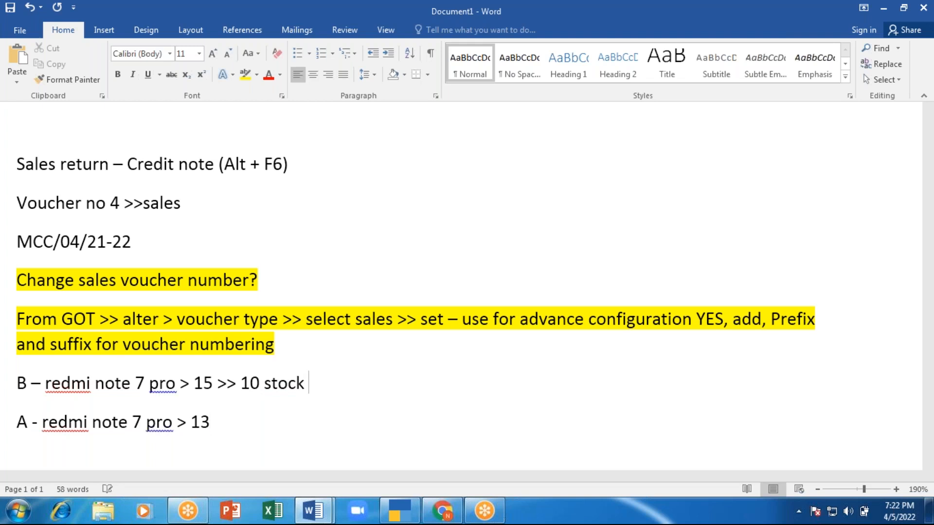
pyautogui.write('(15-10=')
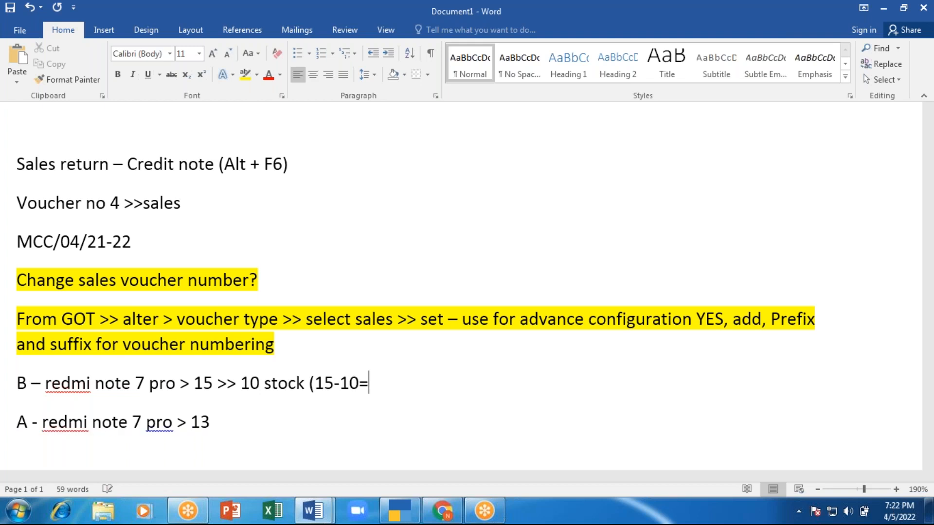
pyautogui.write('5')
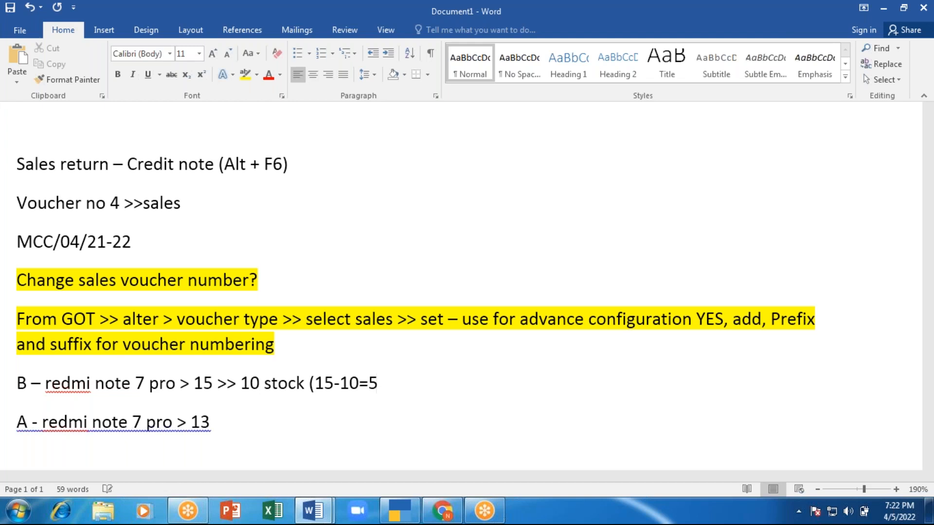
pyautogui.write(')')
# Step: Add the calculation "(13+5 = 18)" at the end of the A line
pyautogui.click(210, 422)
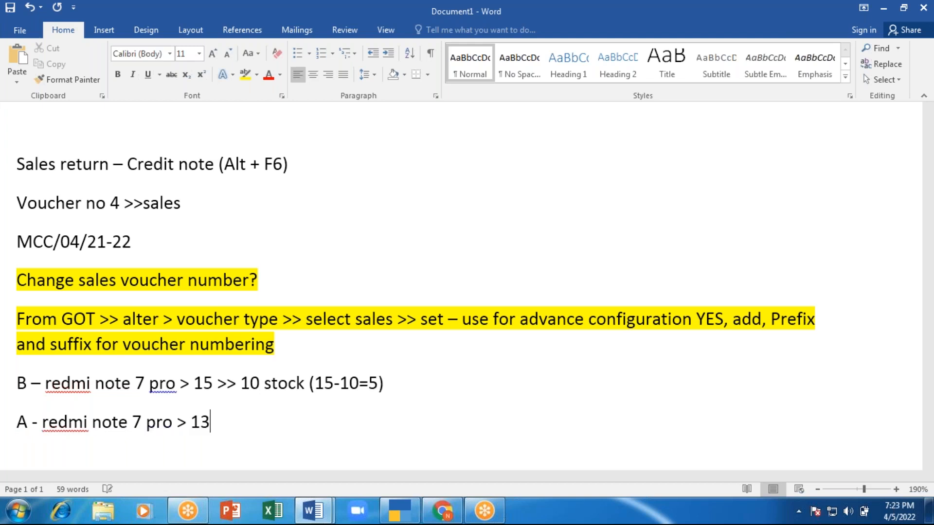
pyautogui.write('(13+5 >')
pyautogui.press('BackSpace')
pyautogui.write('= ')
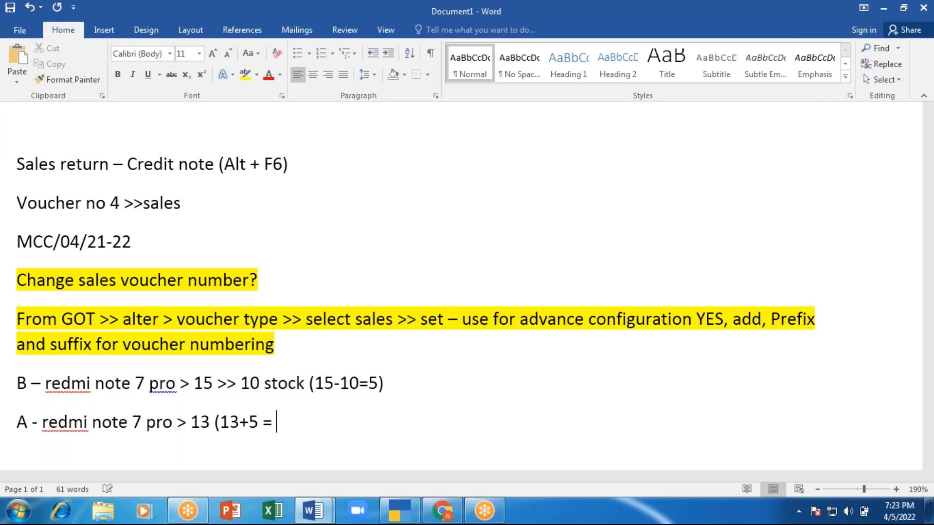
pyautogui.write('18)')
pyautogui.click(304, 383)
pyautogui.click(301, 422)
# Step: Switch back to TallyPrime, close the Godown B summary and return to the Gateway of Tally
pyautogui.hotkey('alt', 'Tab')
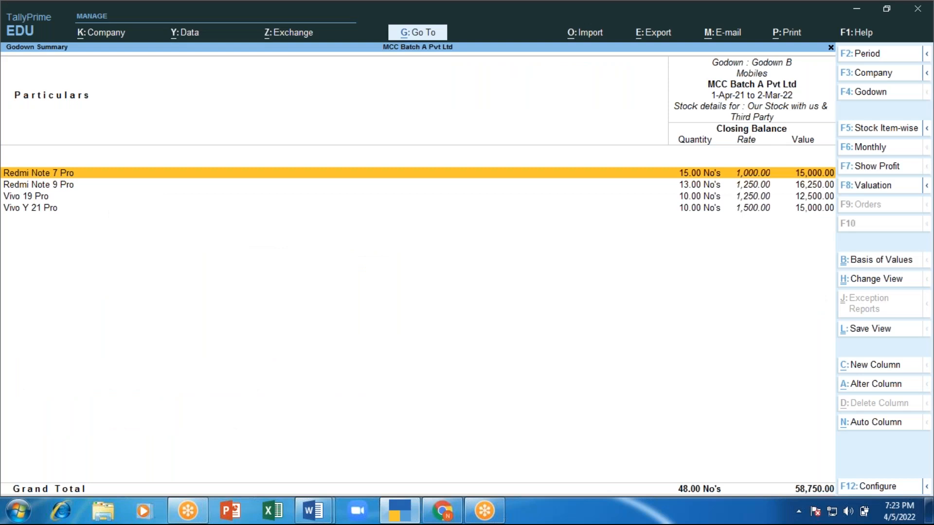
pyautogui.press('Escape')
pyautogui.press('Escape')
pyautogui.press('Escape')
pyautogui.press('Escape')
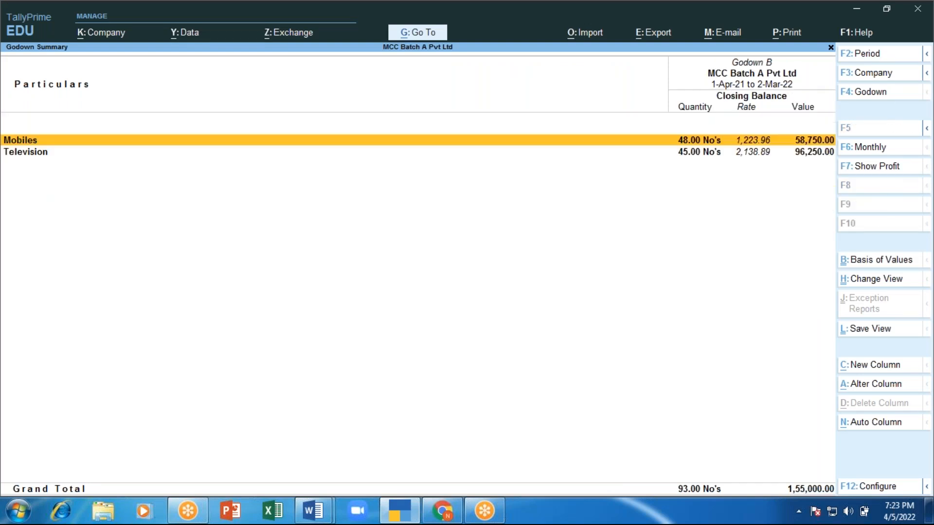
pyautogui.press('Escape')
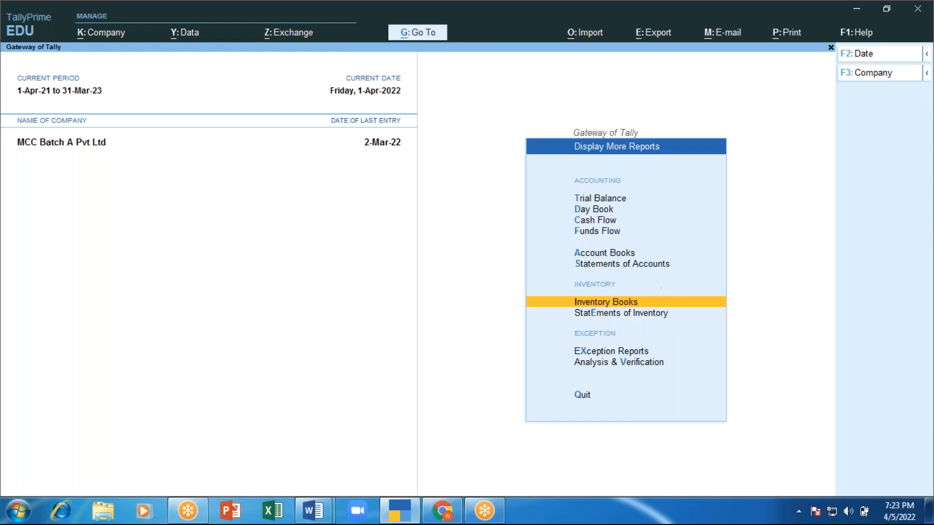
pyautogui.press('Escape')
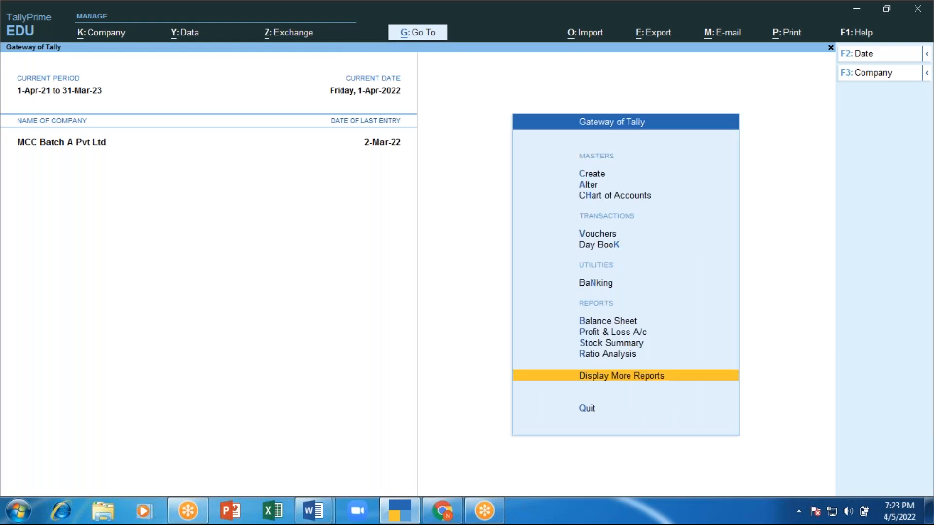
# Step: Start a new Stock Journal voucher for a transfer of materials
pyautogui.press('v')
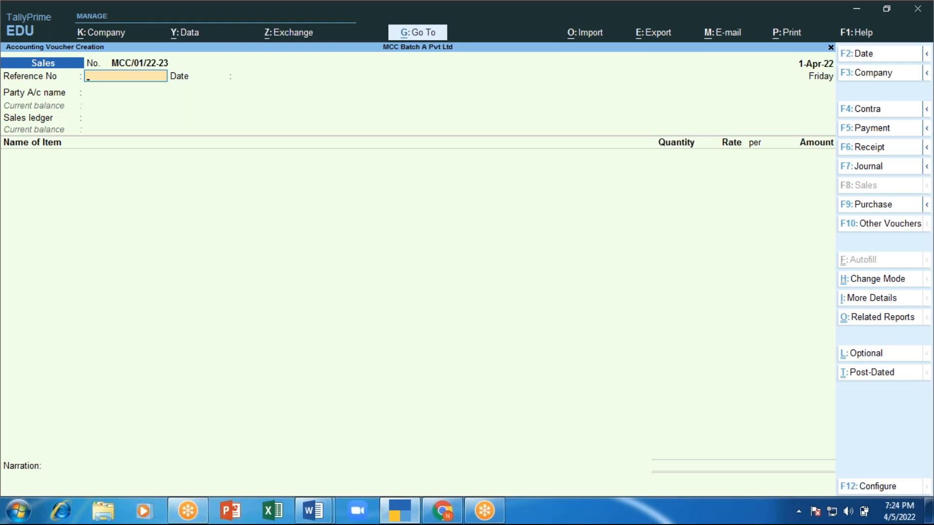
pyautogui.press('alt')
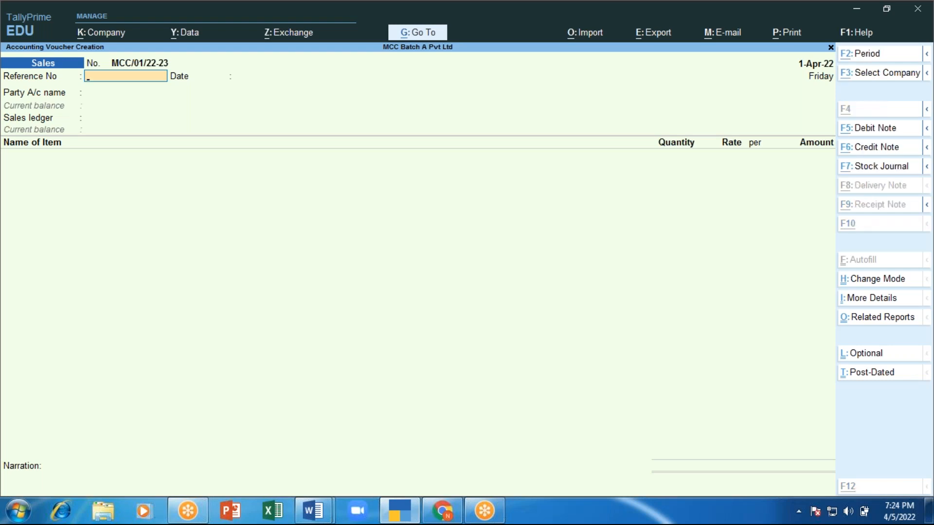
pyautogui.hotkey('alt', 'F7')
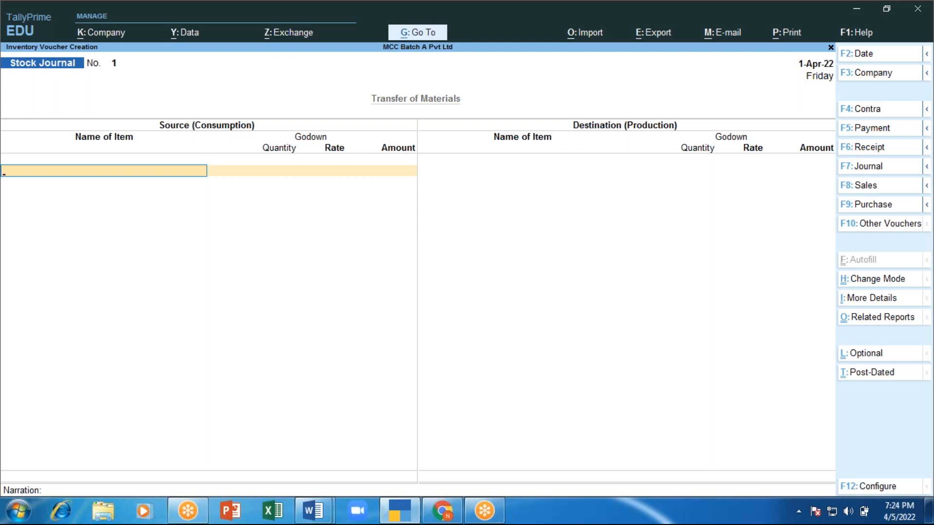
# Step: Select Redmi Note 7 Pro as the source (consumption) item of the stock journal
pyautogui.press('space')
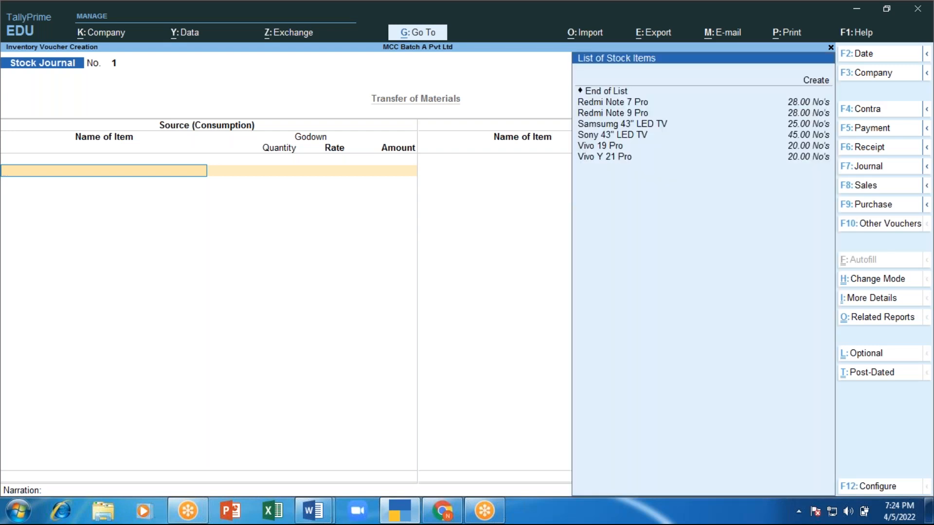
pyautogui.press('Down')
pyautogui.press('Down')
pyautogui.press('Return')
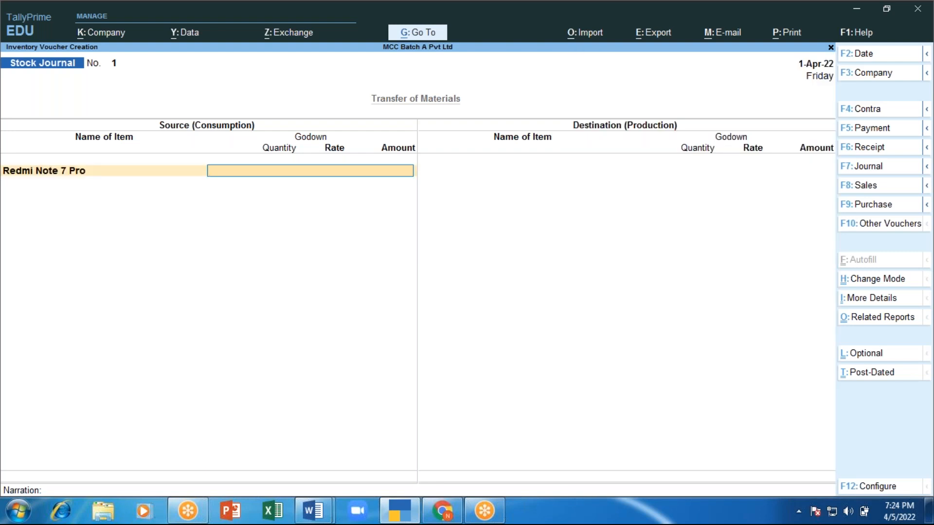
# Step: Set the source item's godown to Godown B with a quantity of 5, keep the offered rate, and finish the source list
pyautogui.write('B')
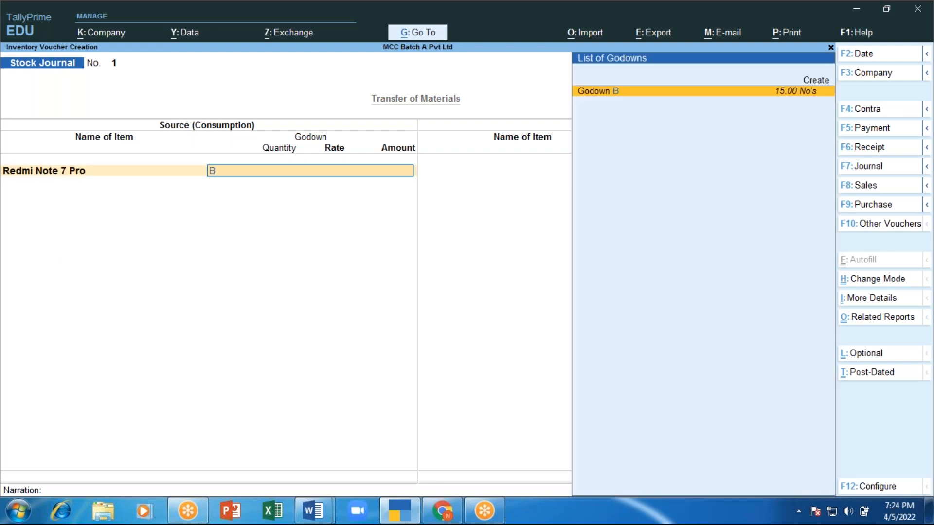
pyautogui.press('Return')
pyautogui.write('5')
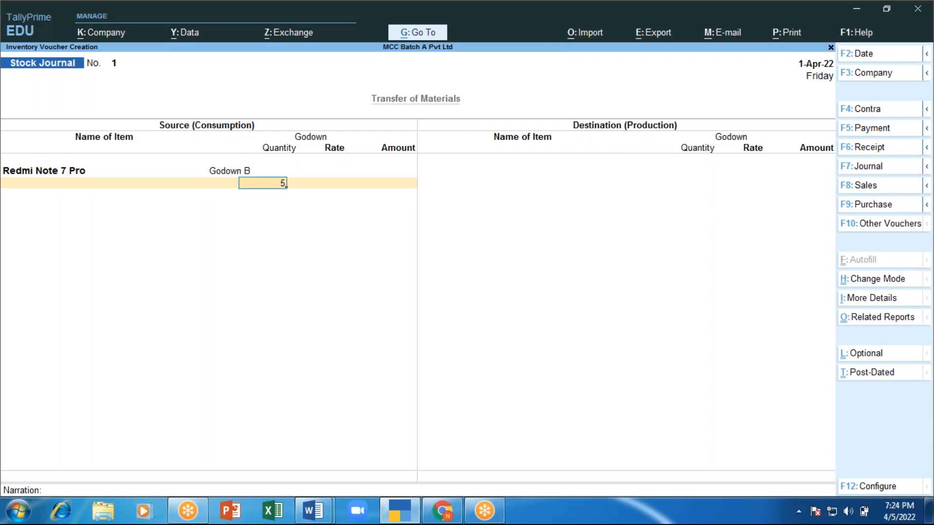
pyautogui.press('Return')
pyautogui.press('Return')
pyautogui.press('Return')
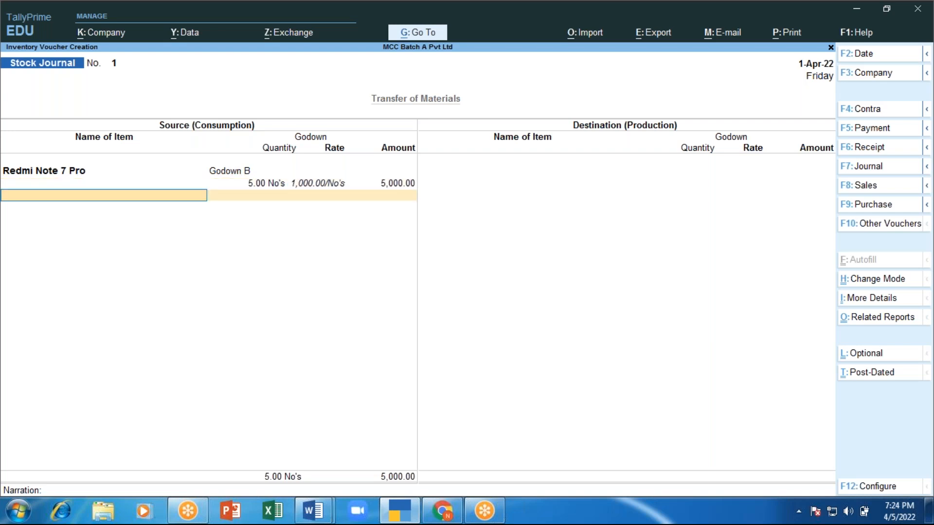
pyautogui.press('Return')
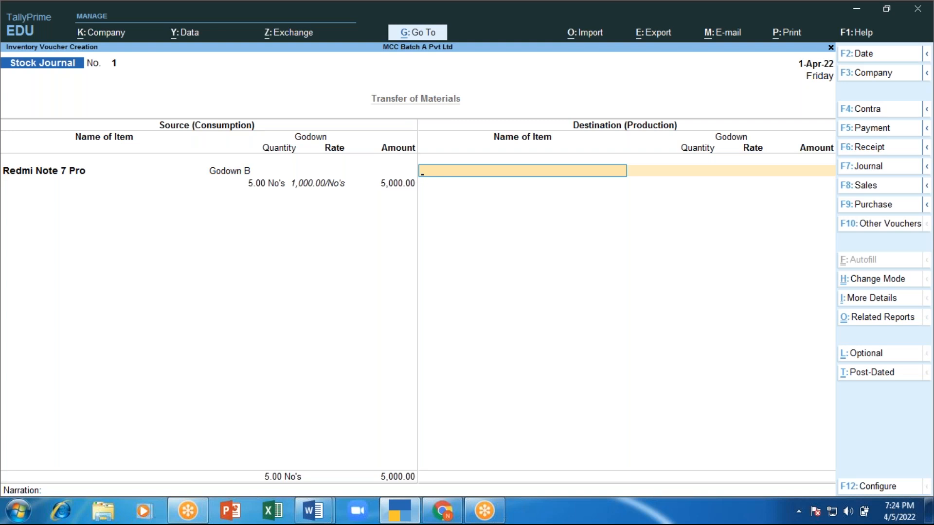
# Step: Add Redmi Note 7 Pro as the destination item in Godown A with a quantity of 5, keeping the offered rate
pyautogui.write('R')
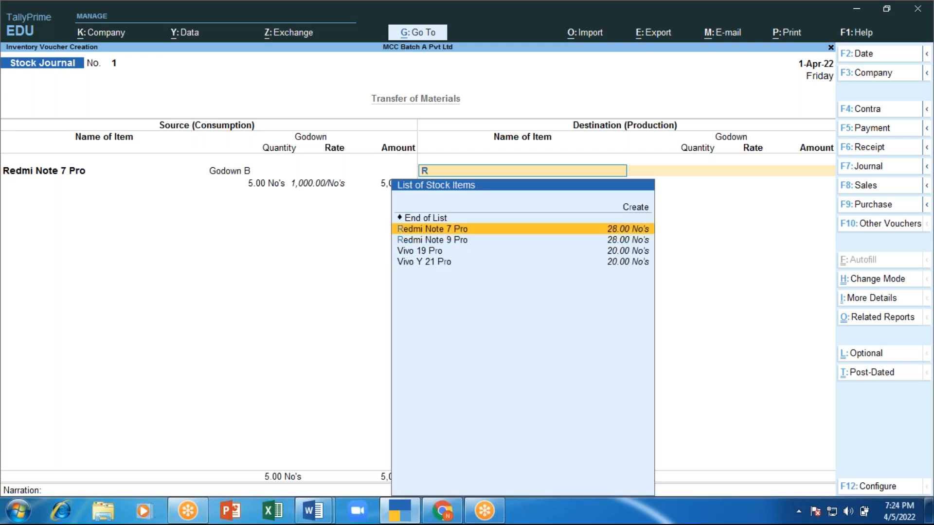
pyautogui.press('Return')
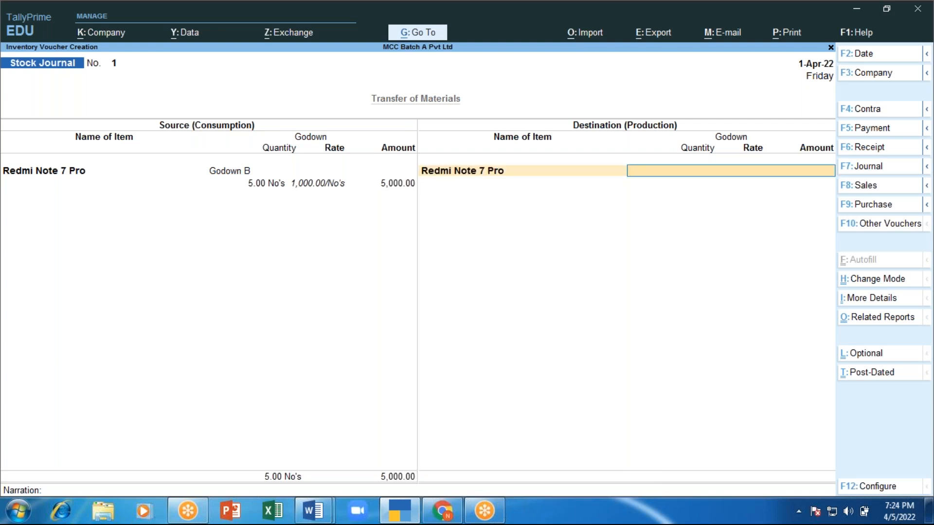
pyautogui.write('A')
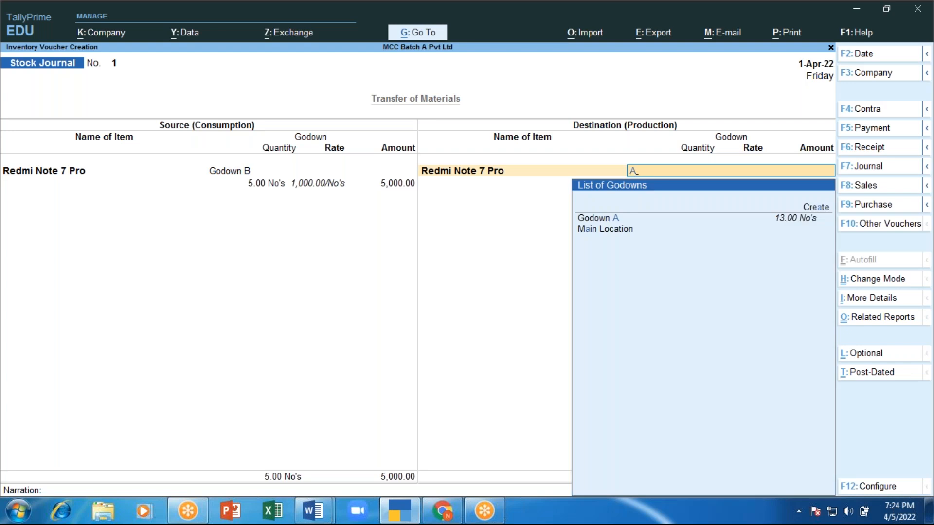
pyautogui.press('Down')
pyautogui.press('Return')
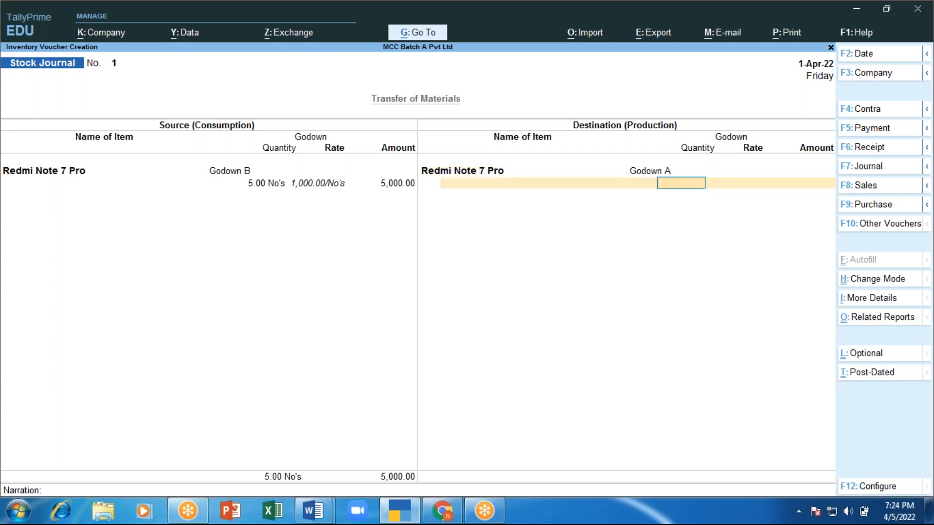
pyautogui.write('5')
pyautogui.press('Return')
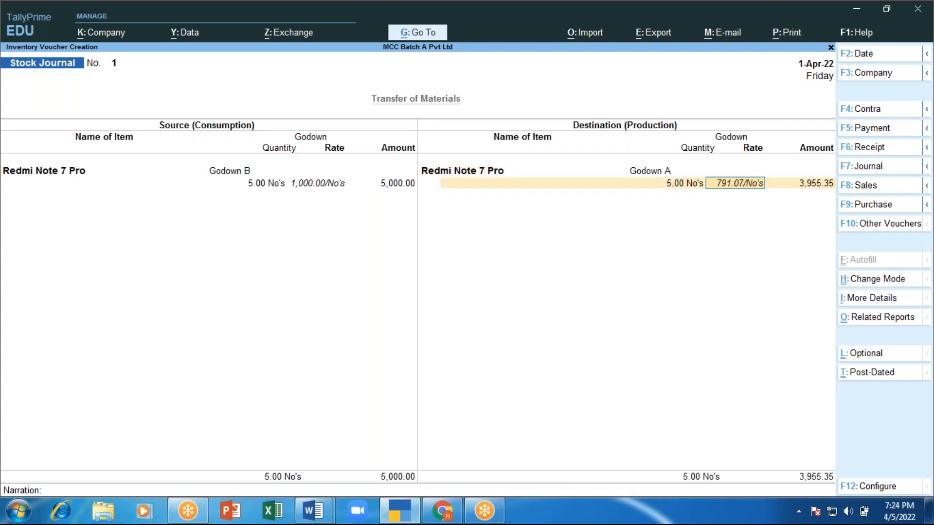
pyautogui.press('Return')
pyautogui.press('Return')
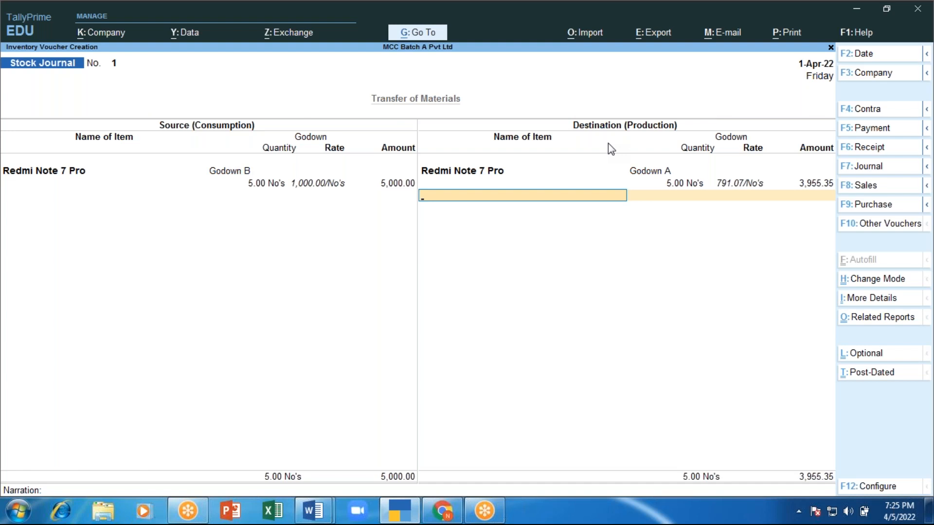
# Step: Finish the destination list, accept the stock journal without a narration and return to the Gateway of Tally
pyautogui.press('Return')
pyautogui.press('Return')
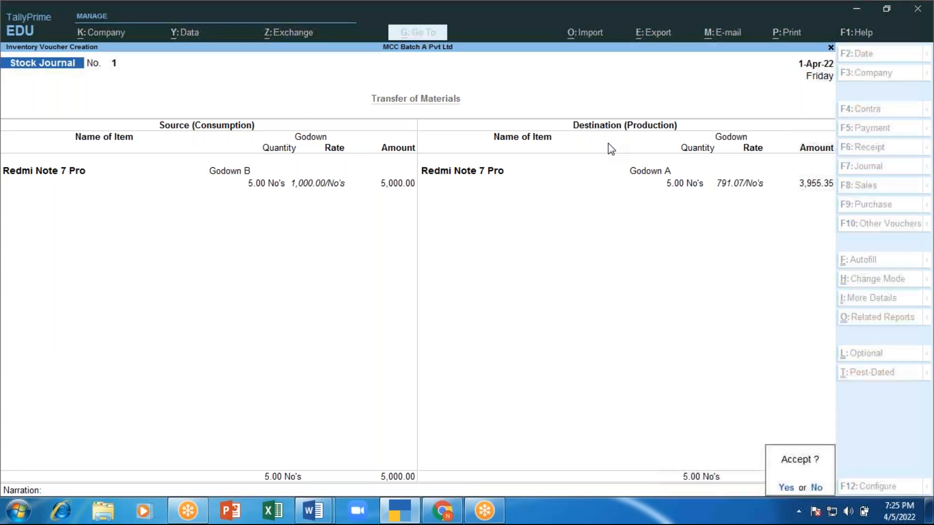
pyautogui.press('Return')
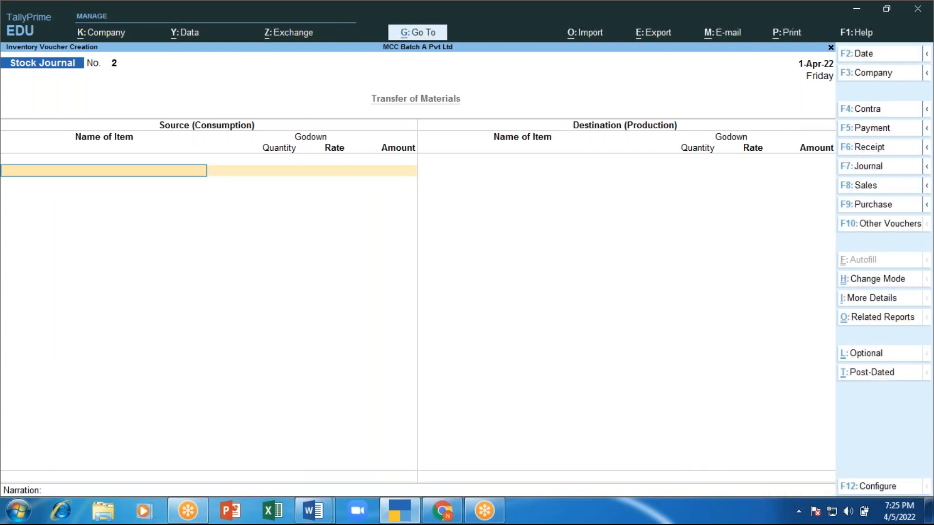
pyautogui.press('Escape')
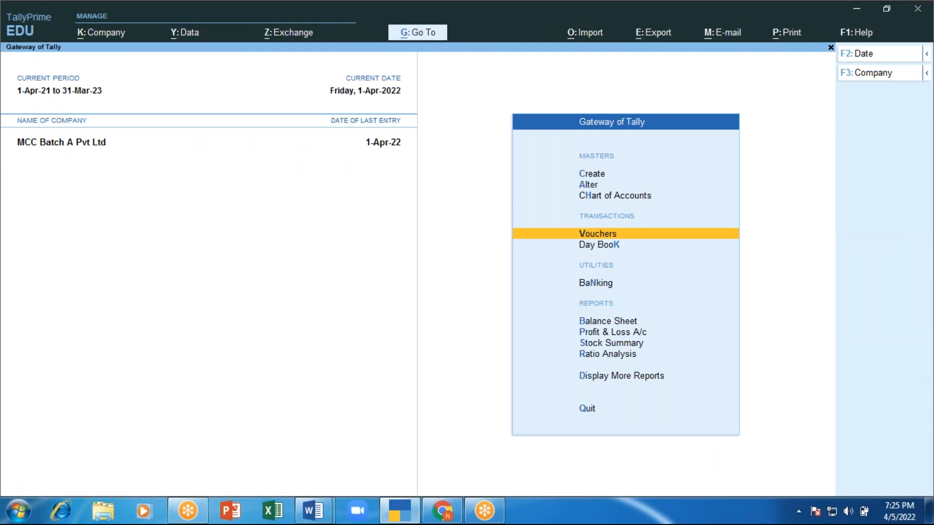
# Step: Open the Godowns report from Inventory Books among the additional display reports
pyautogui.press('d')
pyautogui.press('Down')
pyautogui.press('Down')
pyautogui.press('Down')
pyautogui.press('Down')
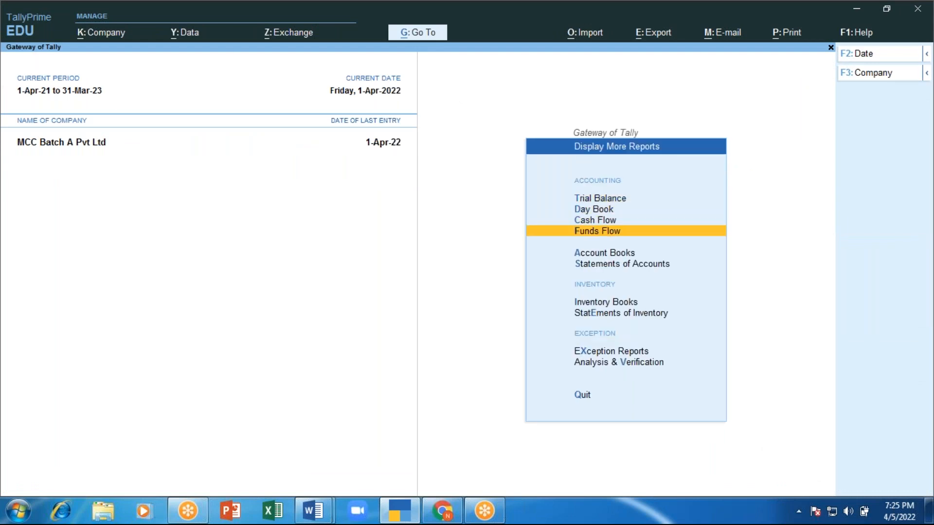
pyautogui.press('Return')
pyautogui.press('Down')
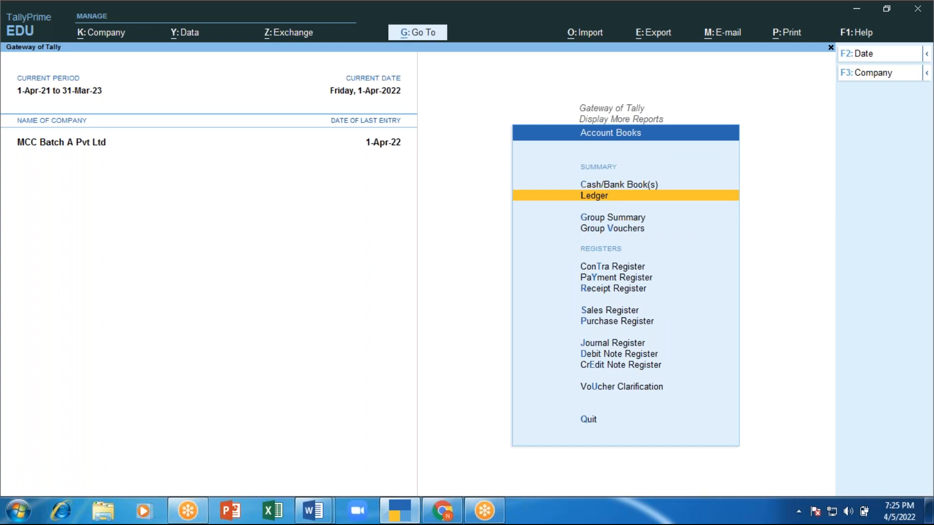
pyautogui.press('Escape')
pyautogui.press('Down')
pyautogui.press('Down')
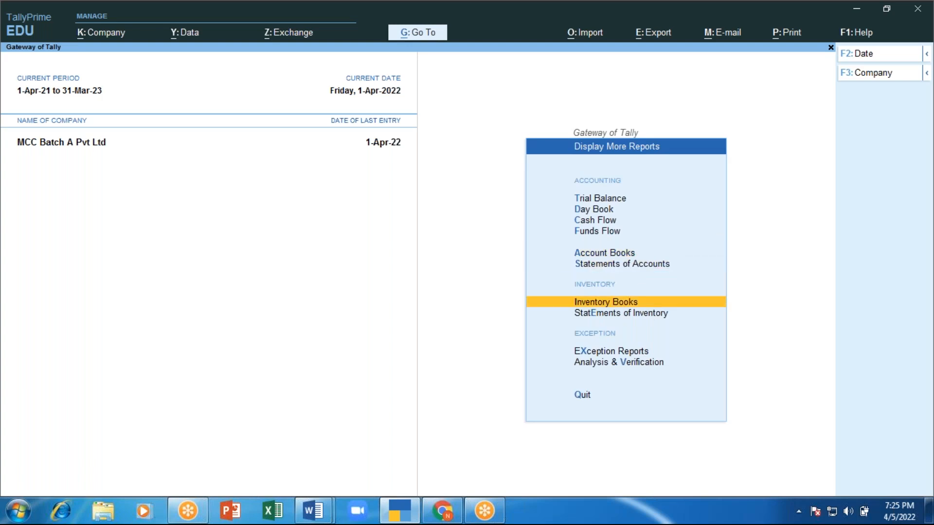
pyautogui.press('Return')
pyautogui.press('Down')
pyautogui.press('Return')
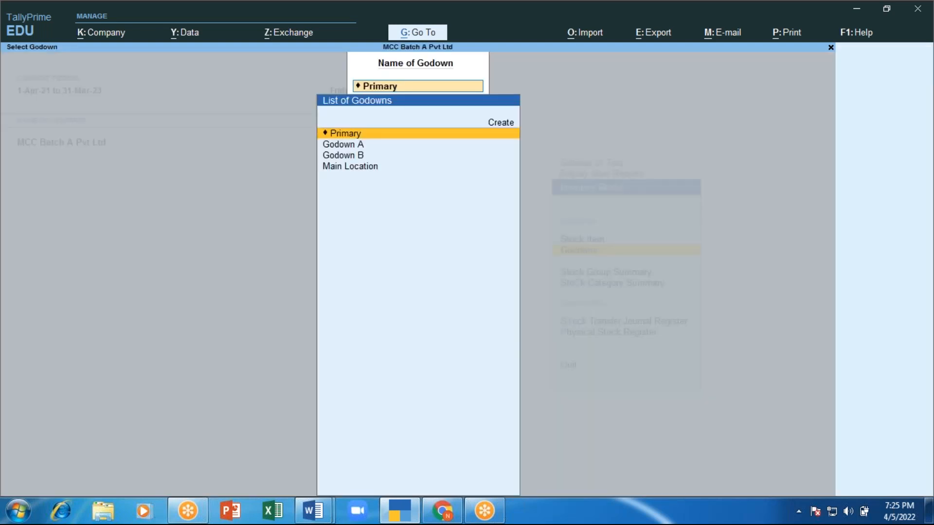
# Step: Display Godown A's summary and examine the item-wise stock of its Mobiles group
pyautogui.press('Down')
pyautogui.press('Return')
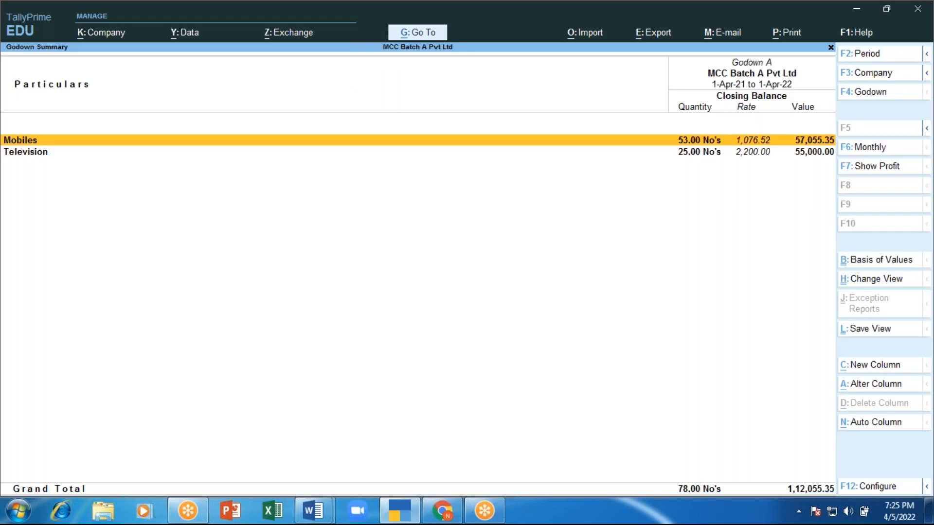
pyautogui.press('Return')
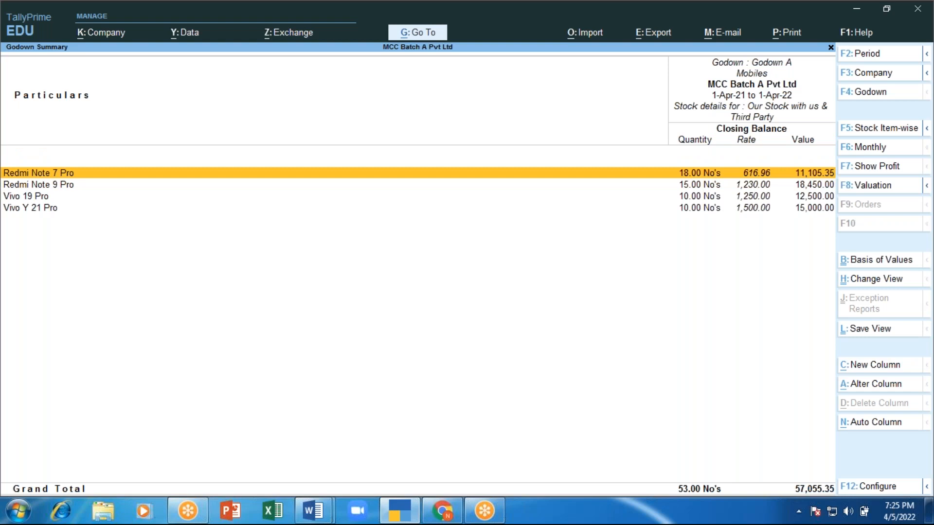
# Step: Examine the Mobiles stock in Godown B and the monthly summary of Redmi Note 7 Pro there
pyautogui.press('Escape')
pyautogui.press('Escape')
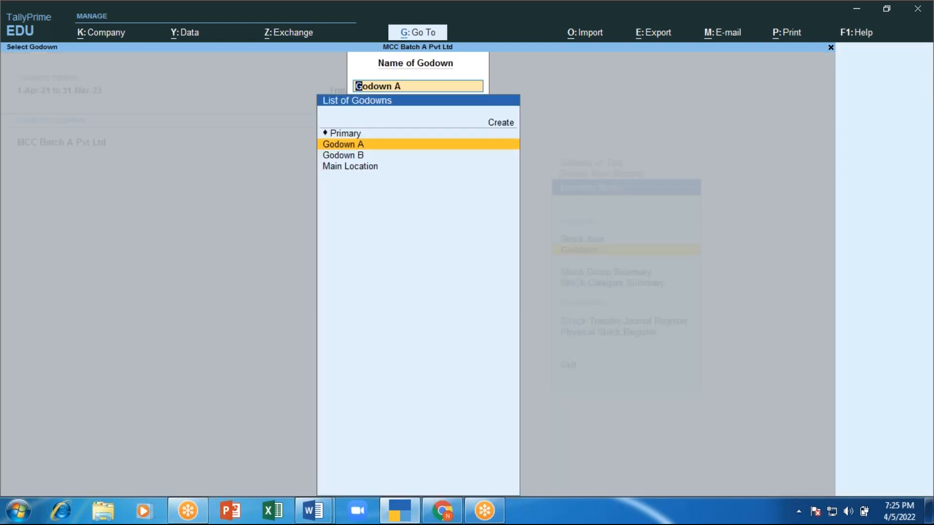
pyautogui.press('Down')
pyautogui.press('Return')
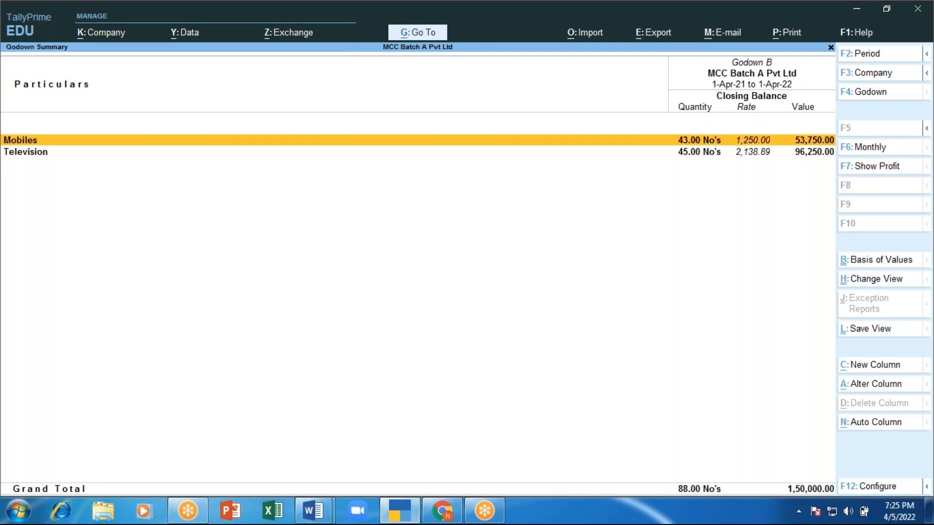
pyautogui.press('Return')
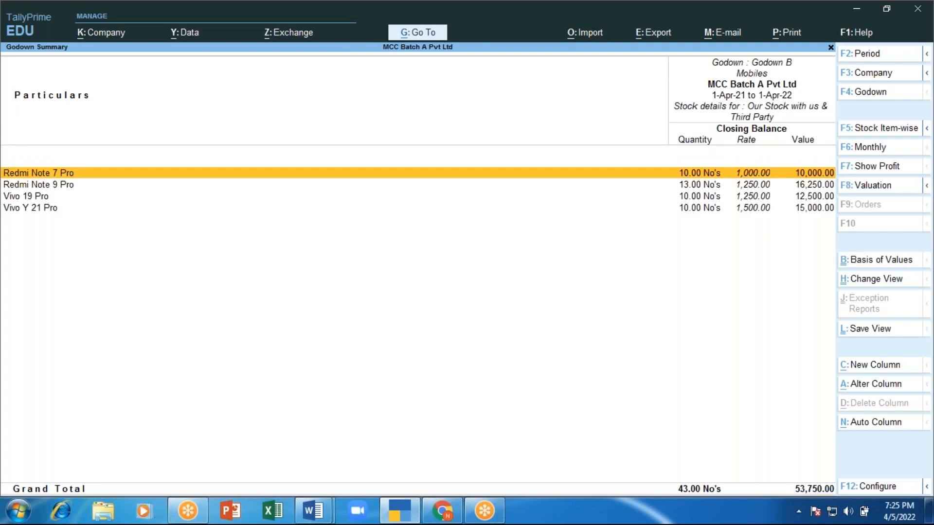
pyautogui.press('Return')
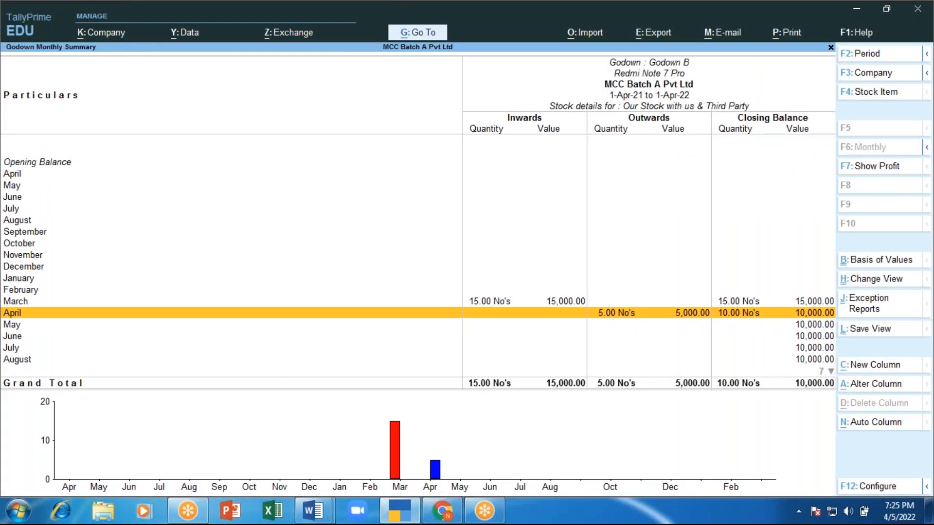
pyautogui.press('Escape')
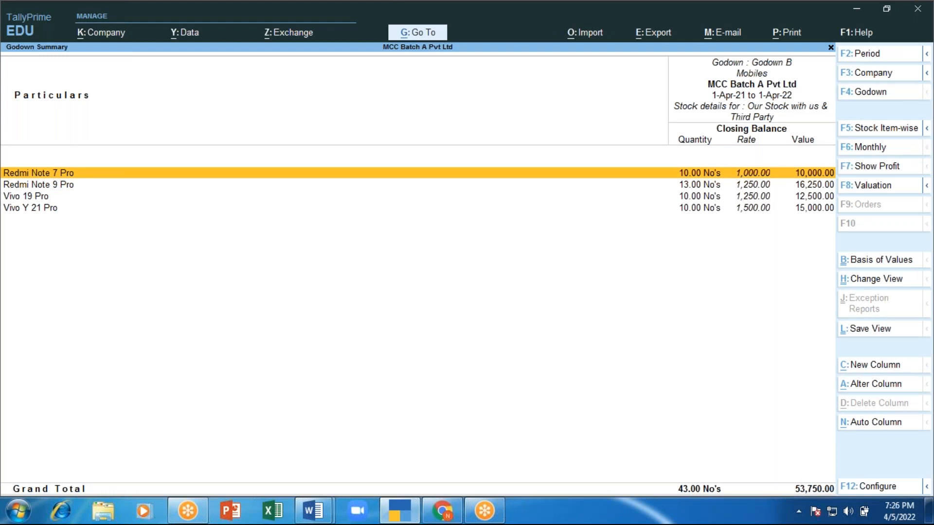
# Step: Check the item-wise stock of the Television group in Godown B and return to the godown's summary
pyautogui.press('Escape')
pyautogui.press('Down')
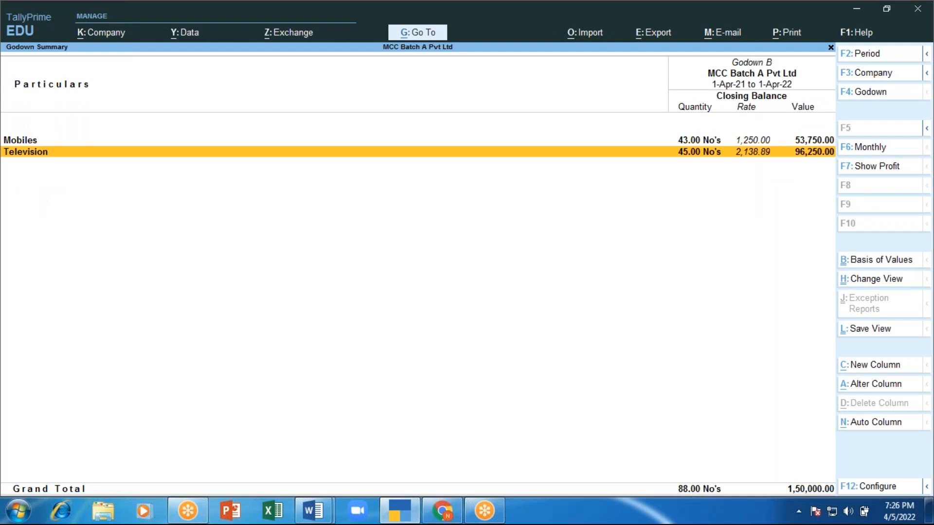
pyautogui.press('Return')
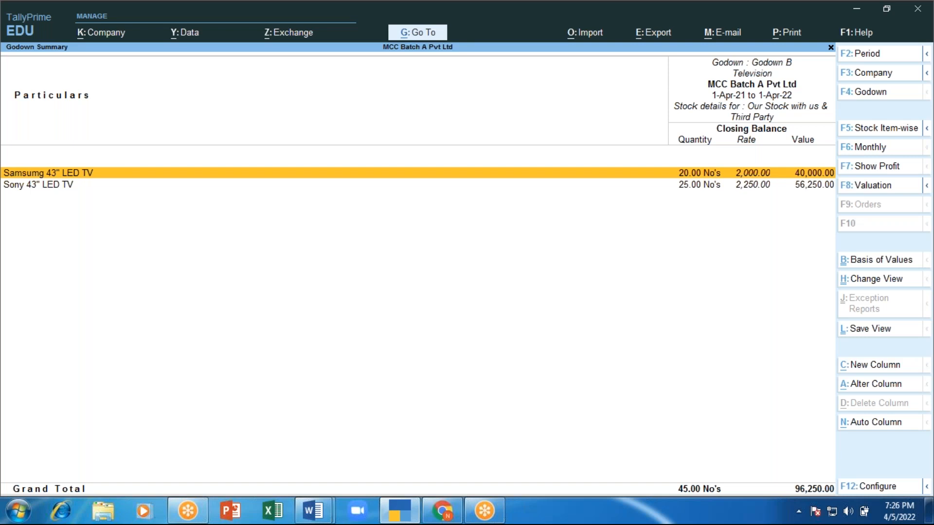
pyautogui.press('Escape')
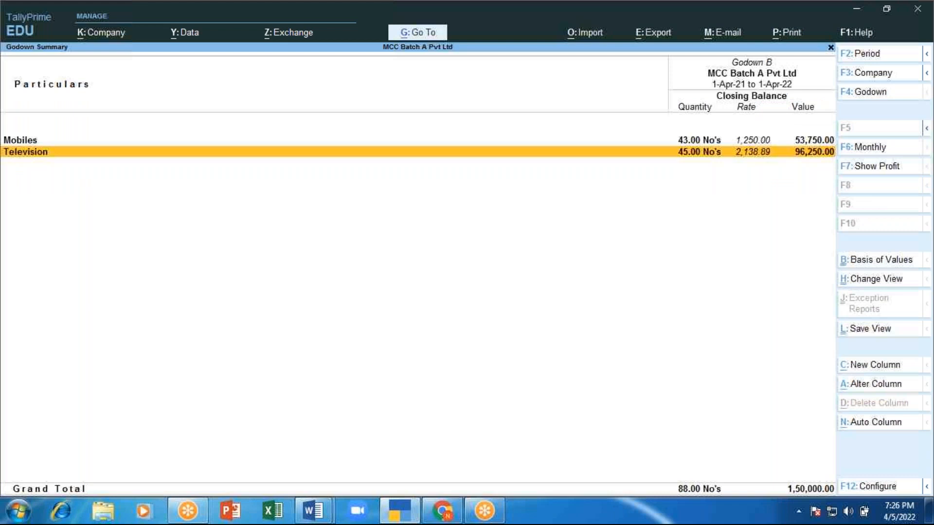
# Step: Change the report to Godown A and check the item-wise stock of its Television group
pyautogui.press('F4')
pyautogui.press('Return')
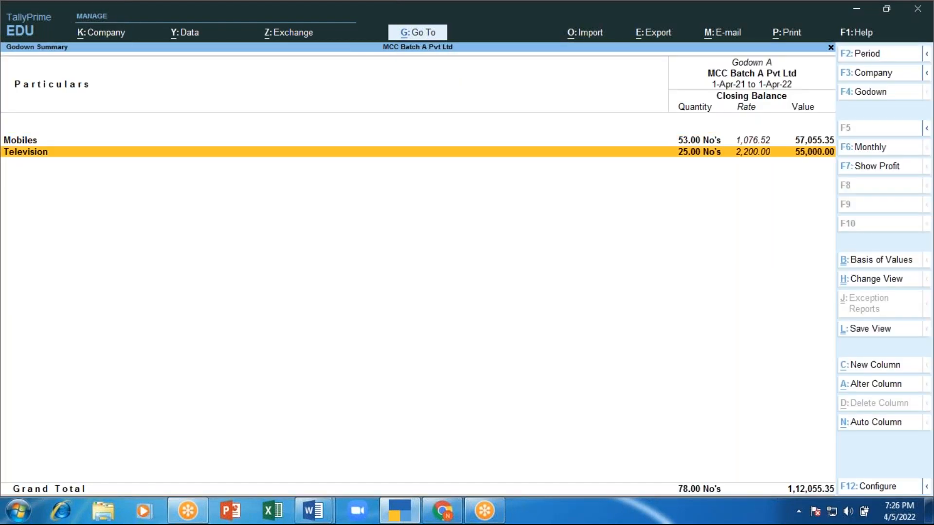
pyautogui.press('Return')
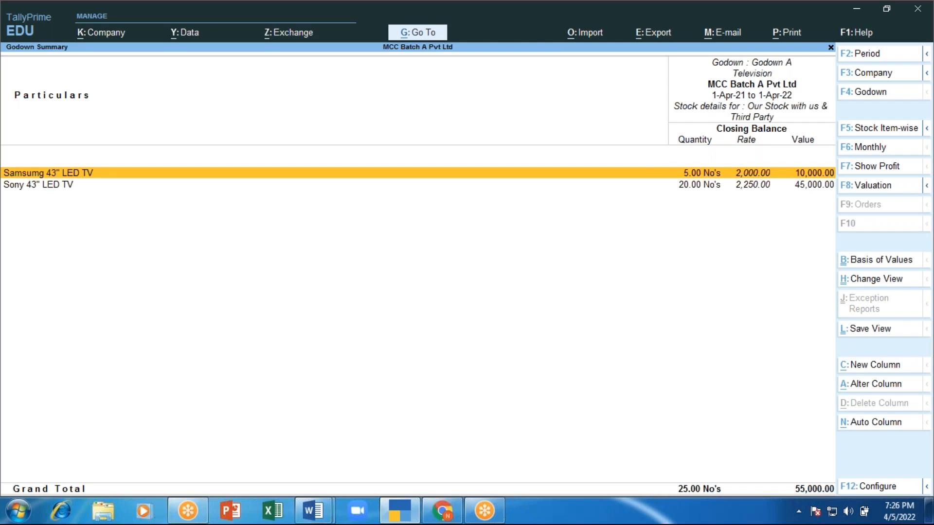
pyautogui.press('Escape')
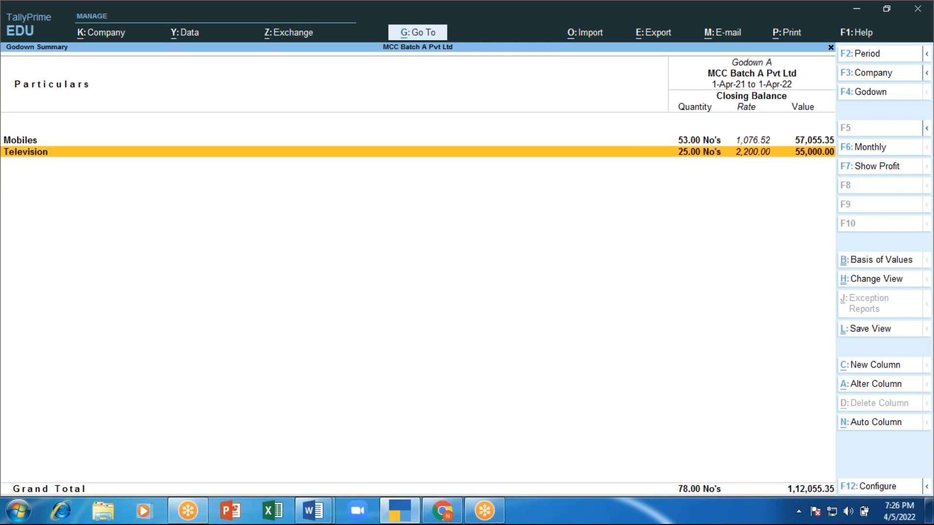
# Step: Change the report back to Godown B and review its Television items again
pyautogui.press('F4')
pyautogui.press('Down')
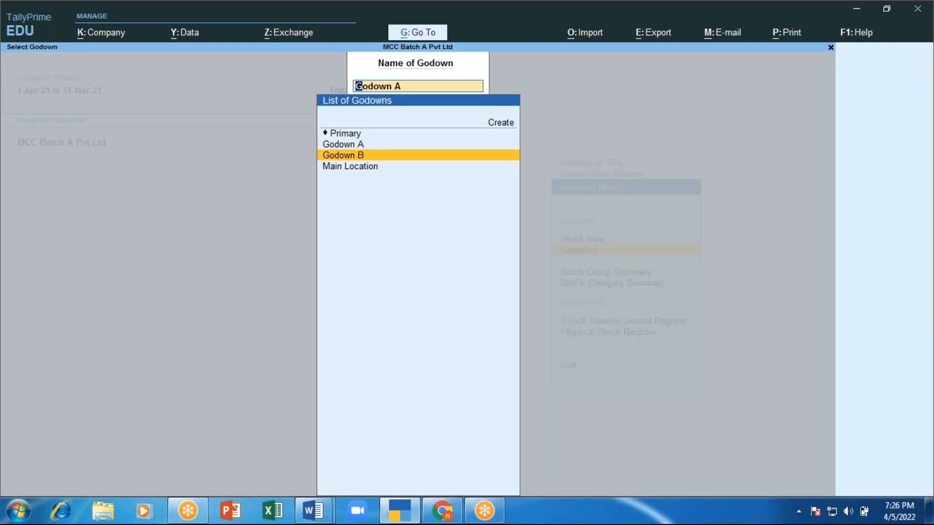
pyautogui.press('Return')
pyautogui.press('Return')
pyautogui.press('Down')
pyautogui.press('Up')
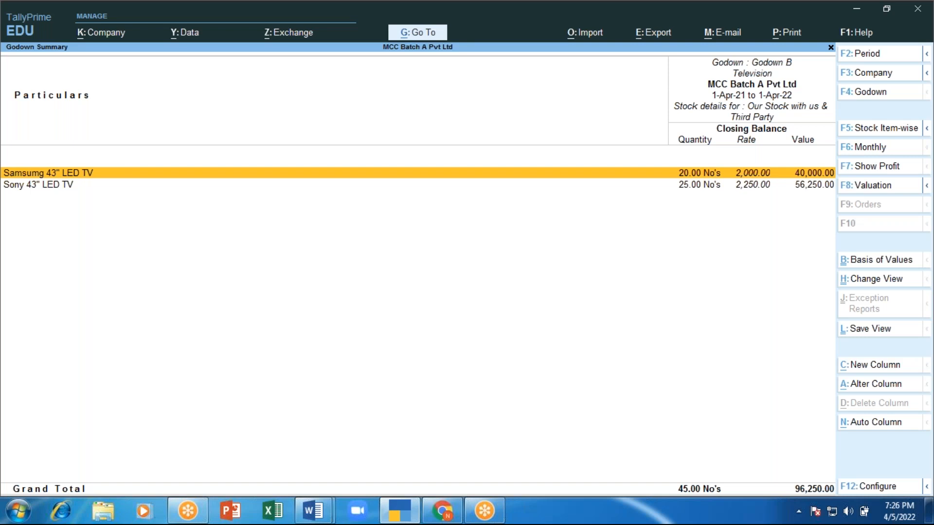
# Step: Close the godown reports, return to the Gateway of Tally and start another Stock Journal voucher
pyautogui.press('Escape')
pyautogui.press('Escape')
pyautogui.press('Escape')
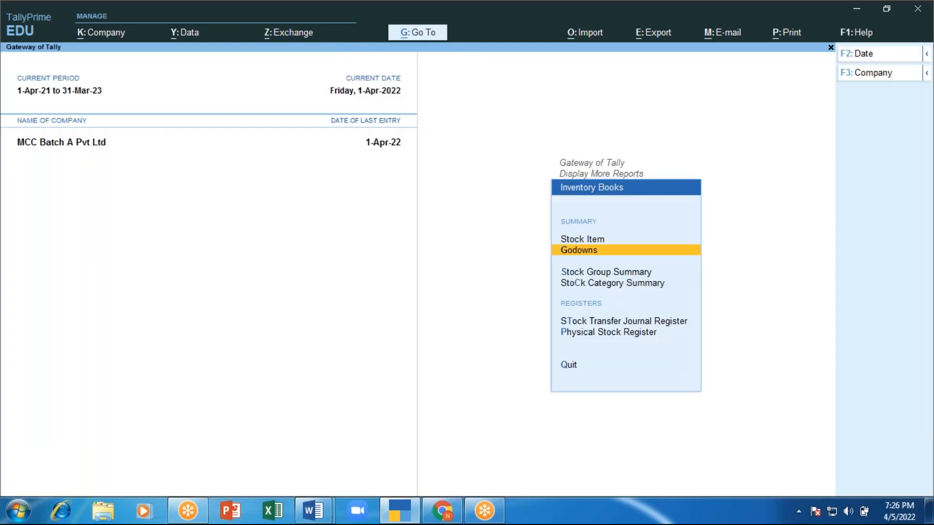
pyautogui.press('Escape')
pyautogui.press('Escape')
pyautogui.press('Escape')
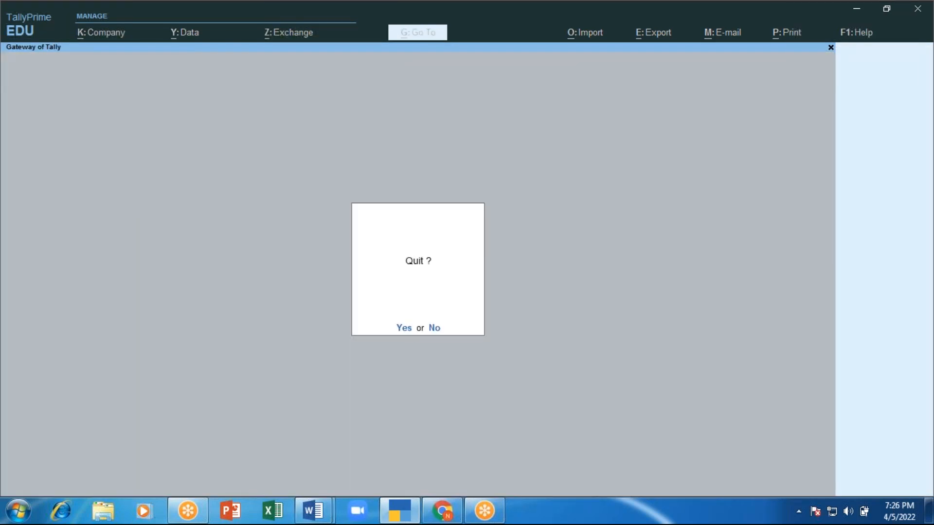
pyautogui.press('Escape')
pyautogui.hotkey('alt', 'F7')
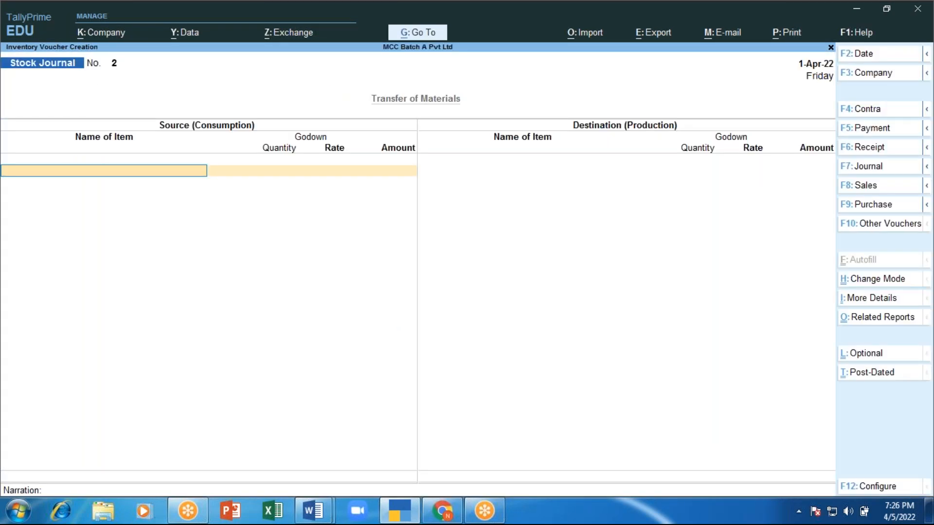
# Step: Switch the voucher type to Sales and change it back to Stock Journal
pyautogui.click(865, 185)
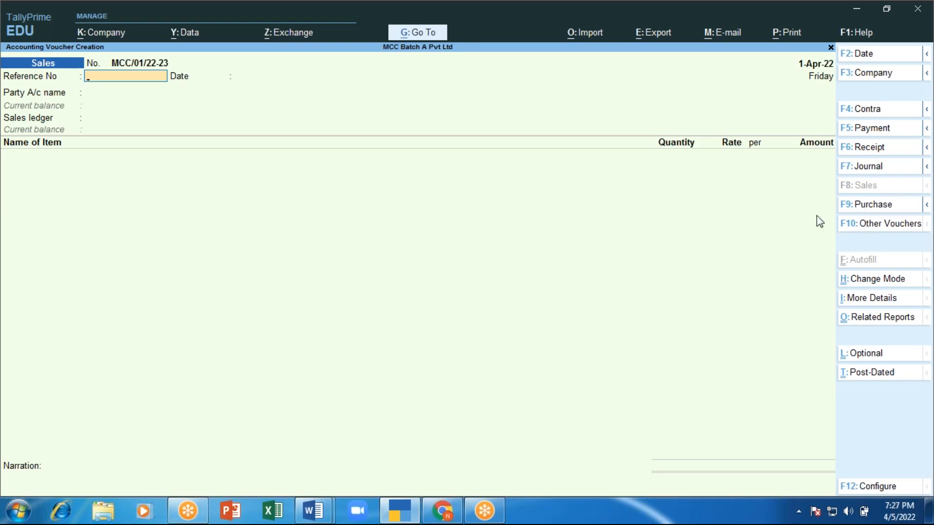
pyautogui.click(904, 225)
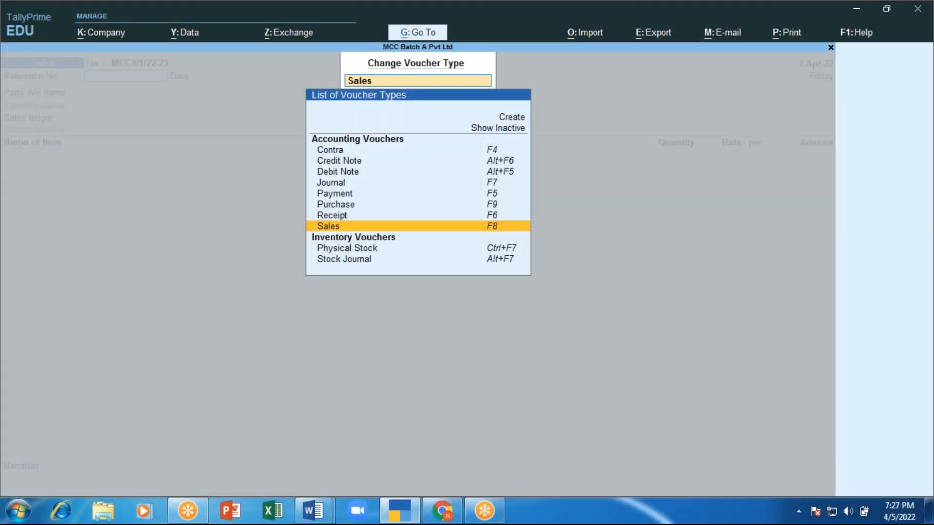
pyautogui.press('Down')
pyautogui.press('Down')
pyautogui.press('Return')
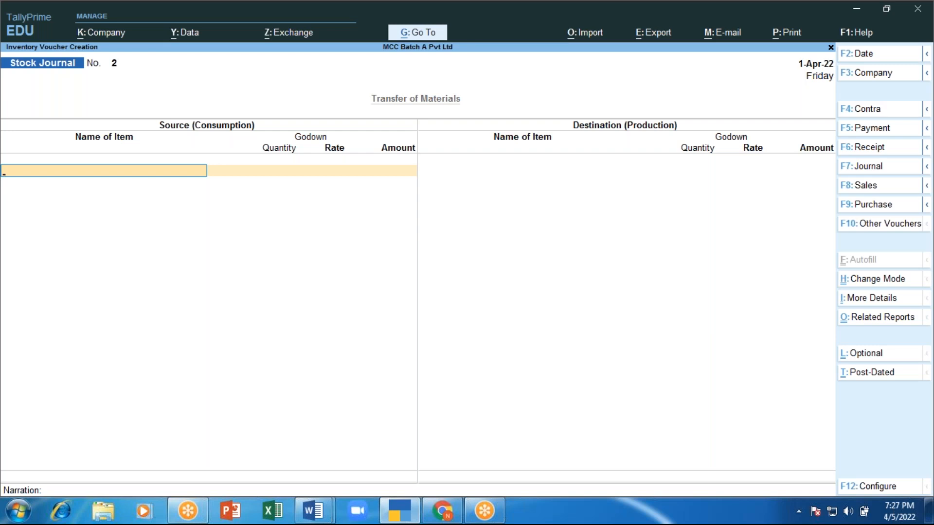
# Step: Select Samsumg 43" LED TV as the source item of the stock journal
pyautogui.press('Down')
pyautogui.press('Down')
pyautogui.press('Down')
pyautogui.press('Down')
pyautogui.press('Down')
pyautogui.press('Down')
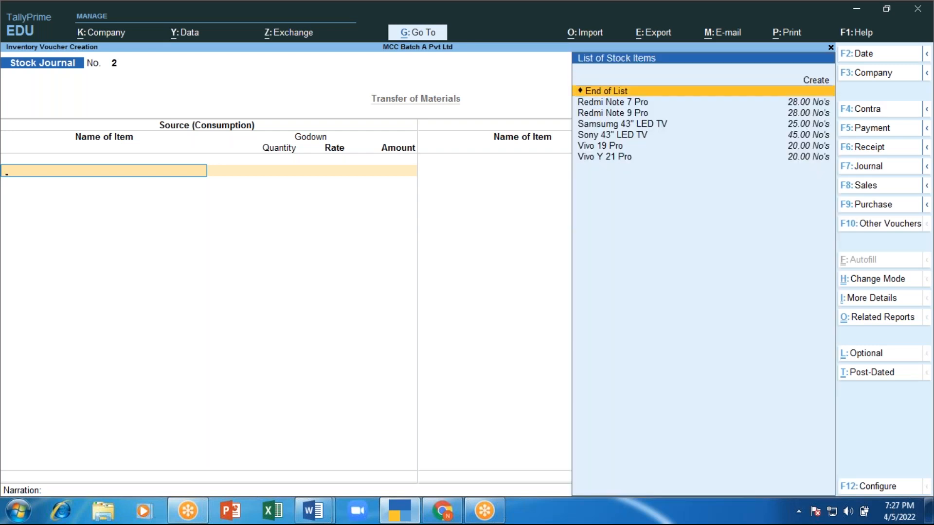
pyautogui.press('Up')
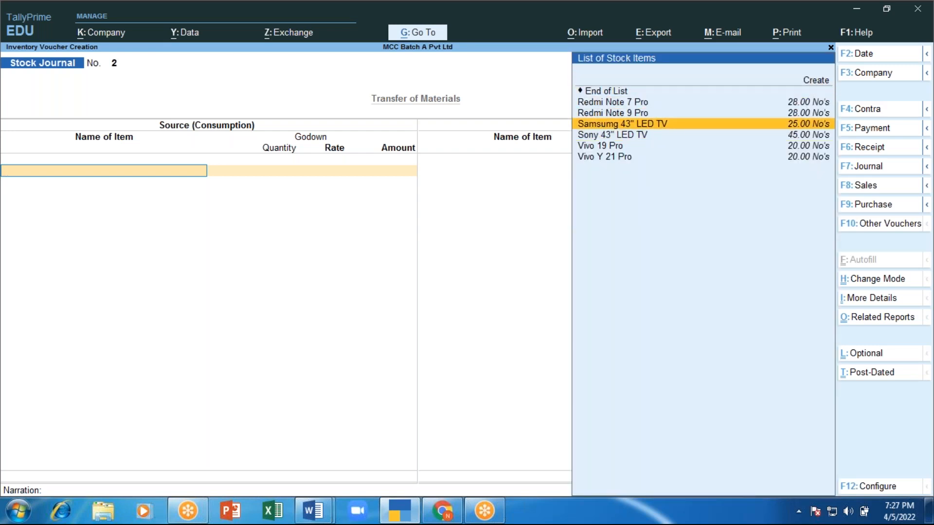
pyautogui.press('Return')
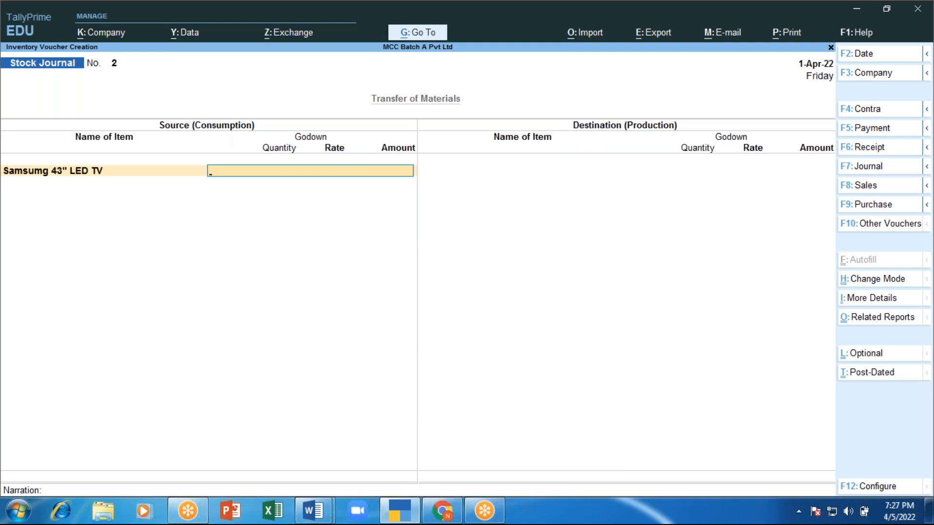
# Step: Set the source godown to Godown B with a quantity of 10 and finish the source list
pyautogui.press('Down')
pyautogui.press('Down')
pyautogui.press('Down')
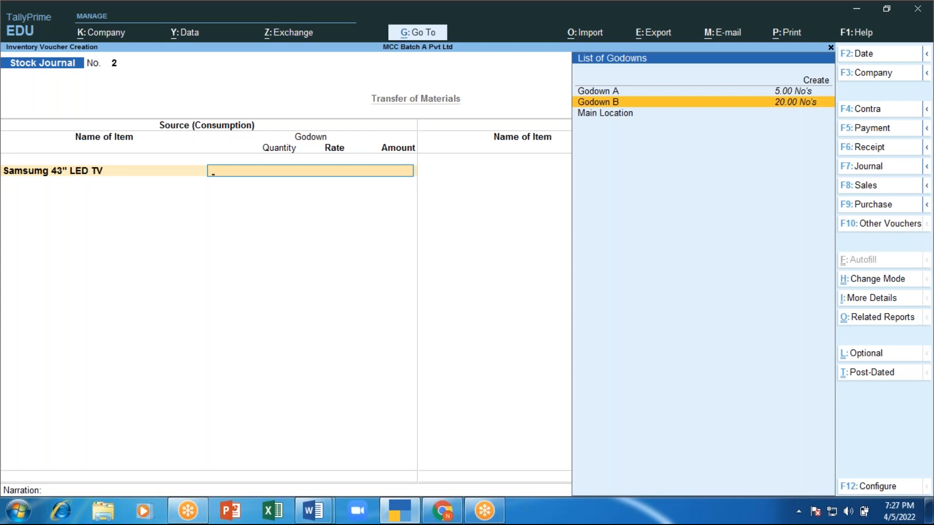
pyautogui.press('Return')
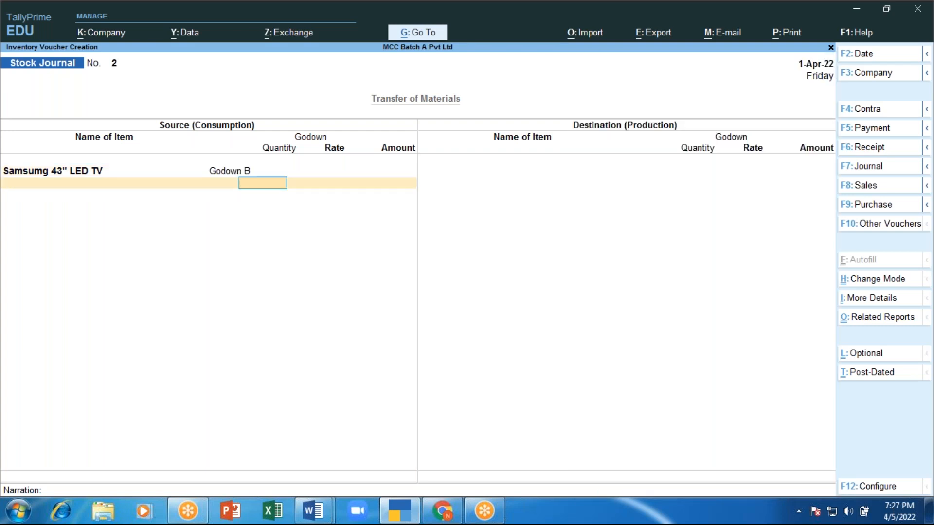
pyautogui.write('10')
pyautogui.press('Return')
pyautogui.press('Return')
pyautogui.press('Return')
pyautogui.press('Return')
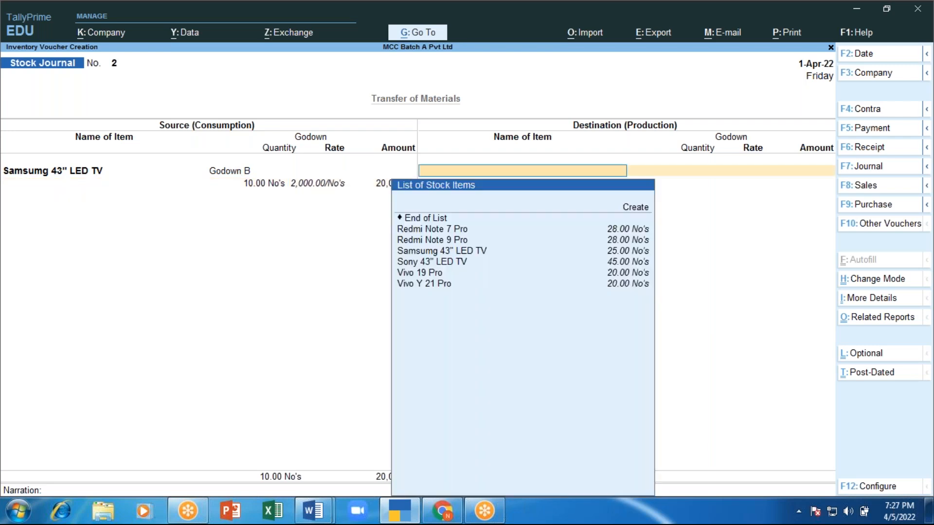
# Step: Select Samsumg 43" LED TV as the destination item and assign it to Godown A
pyautogui.press('Down')
pyautogui.press('Down')
pyautogui.press('Down')
pyautogui.press('Down')
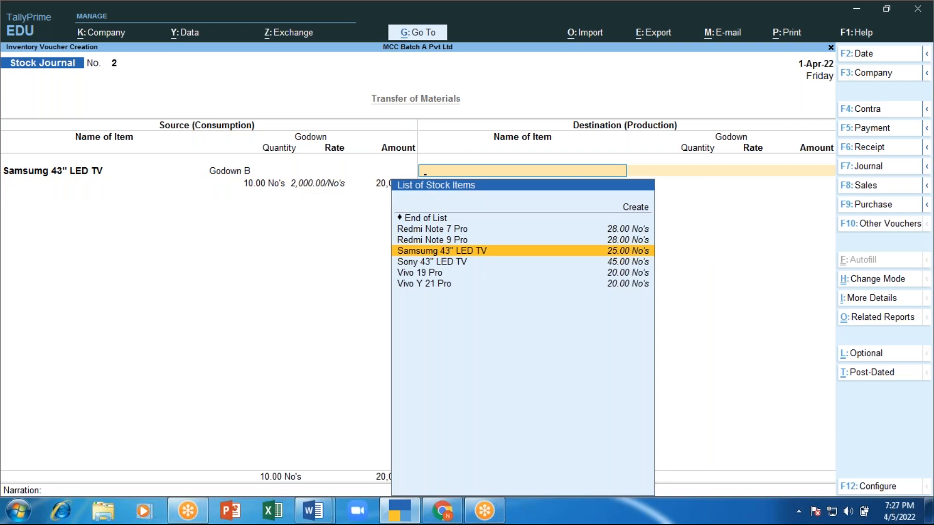
pyautogui.press('Return')
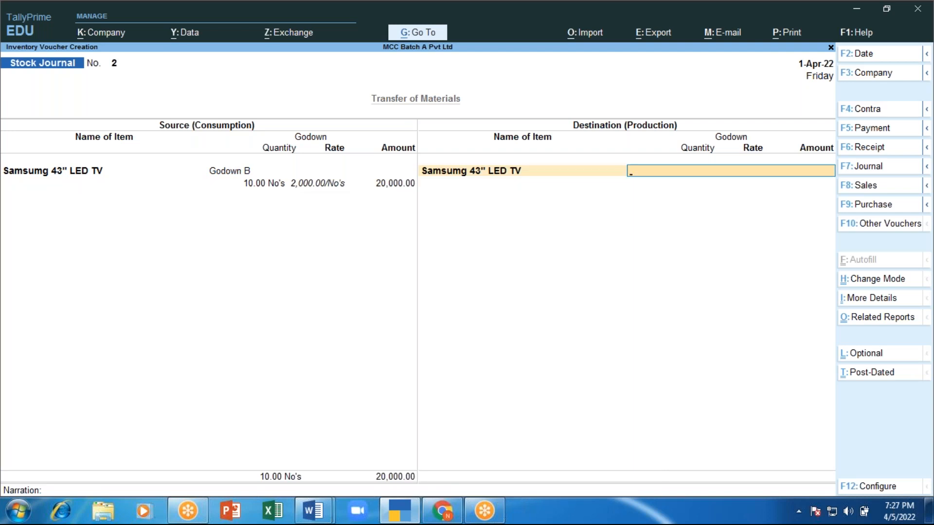
pyautogui.write('Go')
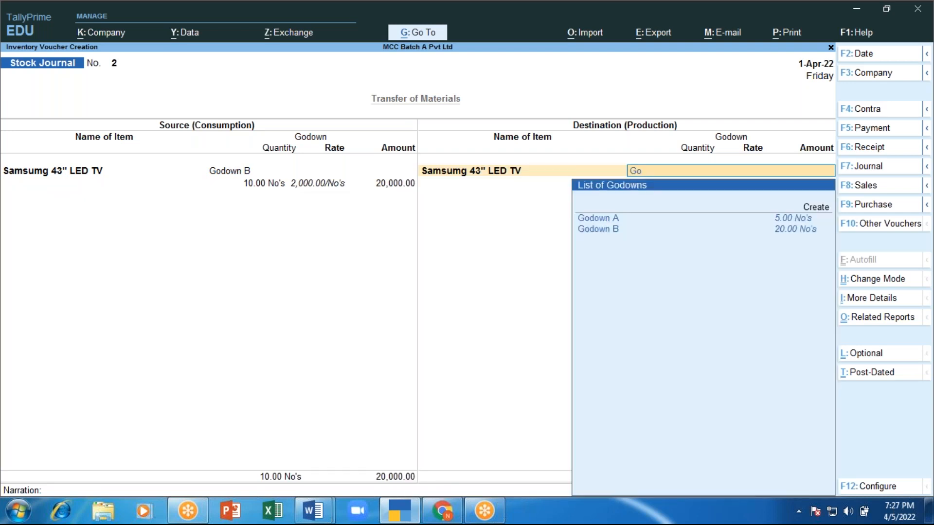
pyautogui.press('Return')
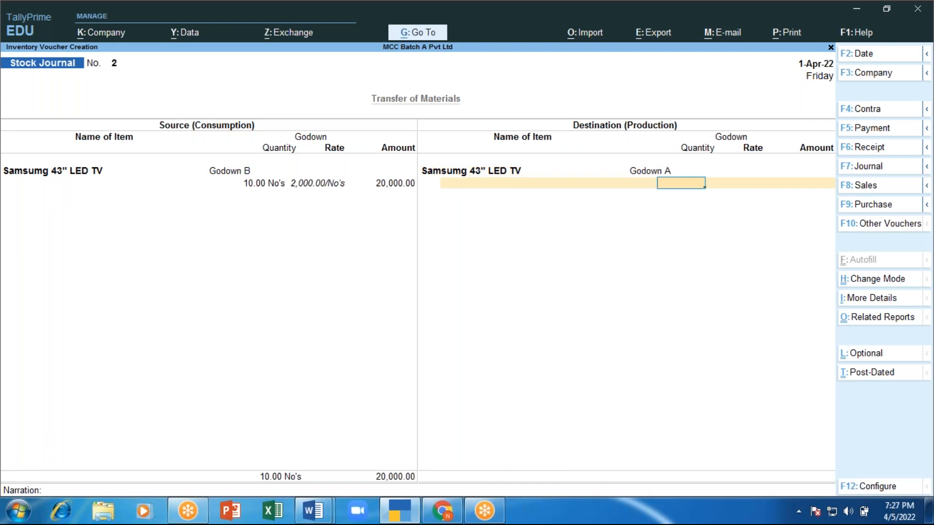
pyautogui.press('BackSpace')
pyautogui.press('BackSpace')
pyautogui.press('BackSpace')
pyautogui.press('BackSpace')
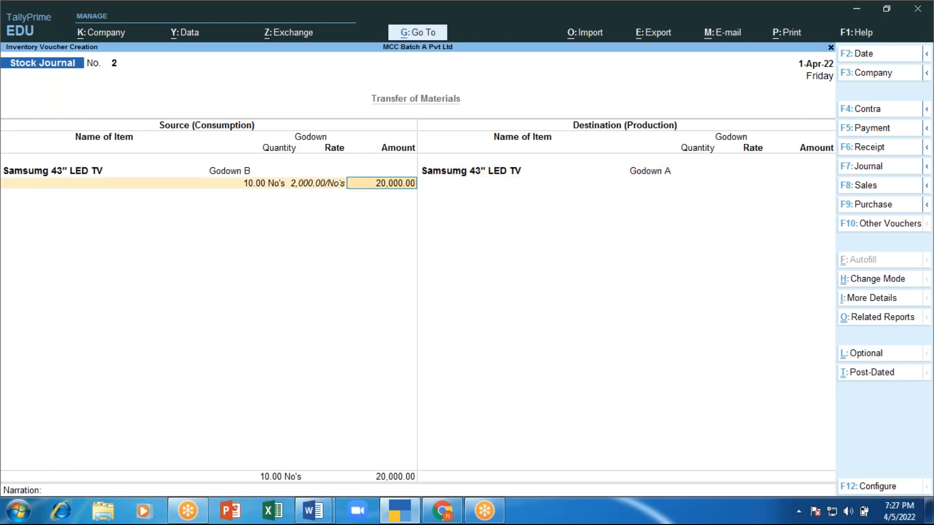
pyautogui.press('BackSpace')
pyautogui.press('Return')
pyautogui.press('Return')
pyautogui.press('Return')
pyautogui.press('Return')
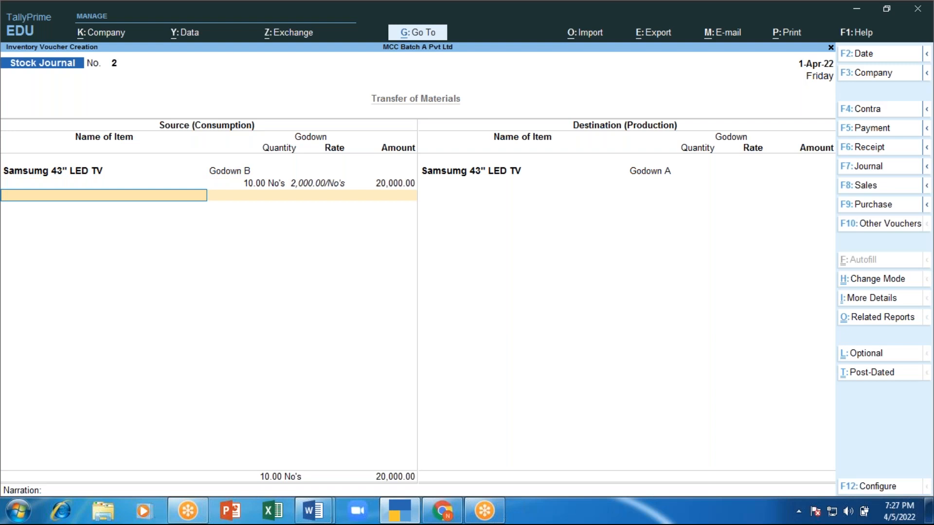
pyautogui.press('Return')
pyautogui.press('BackSpace')
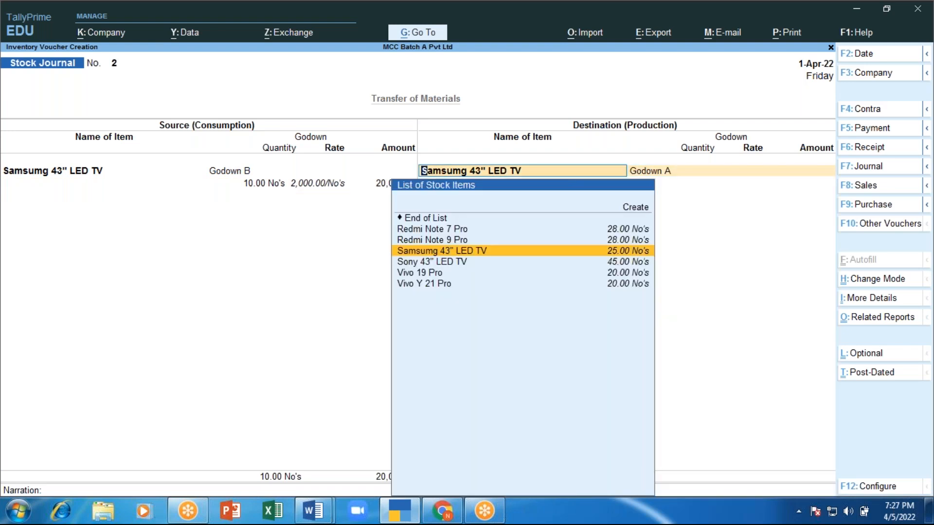
pyautogui.press('Return')
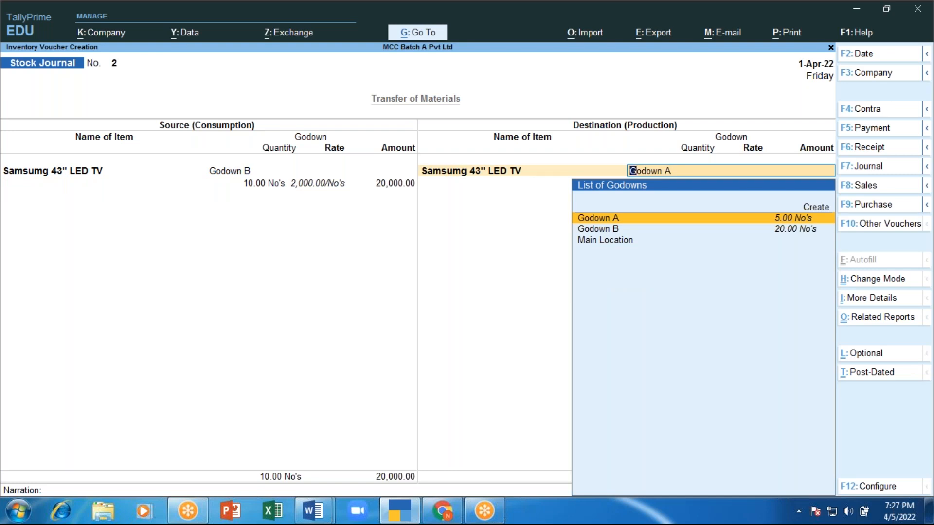
pyautogui.press('Return')
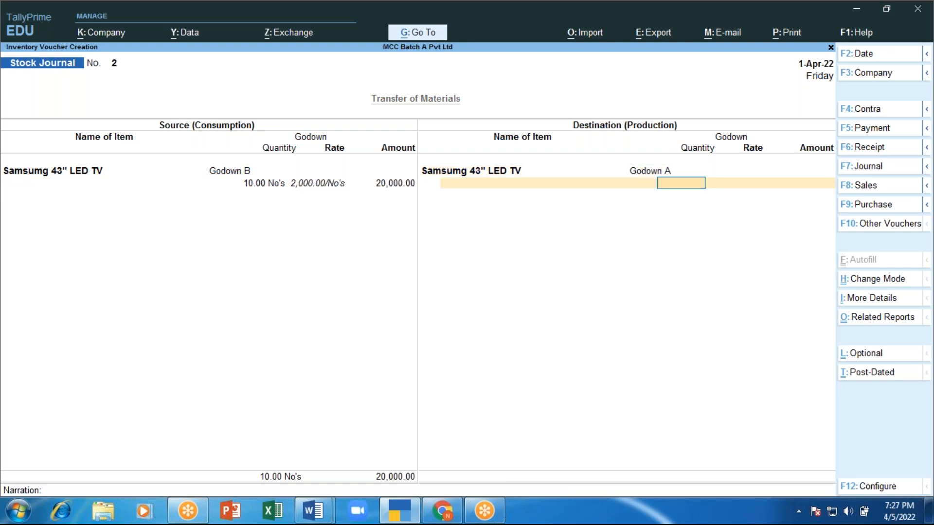
# Step: Enter a destination quantity of 10 and accept the stock journal voucher
pyautogui.write('10')
pyautogui.press('Return')
pyautogui.press('Return')
pyautogui.press('Return')
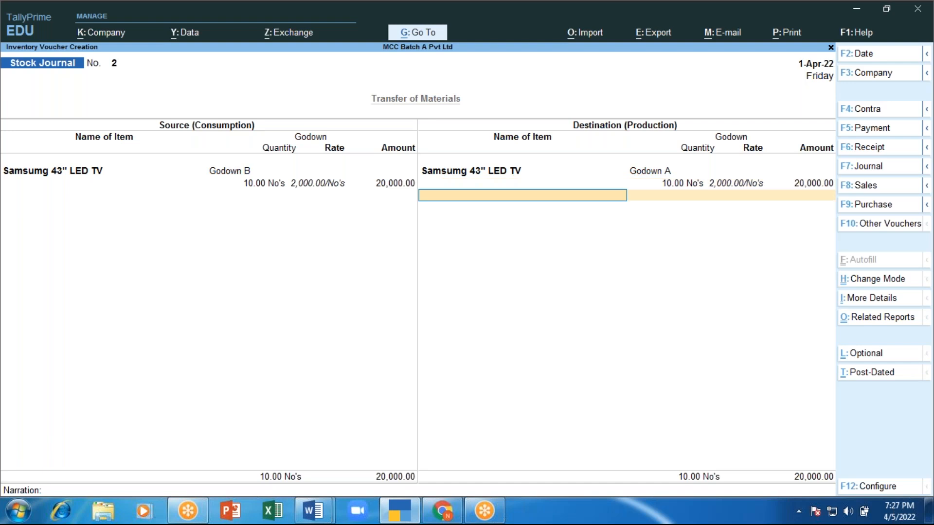
pyautogui.press('Return')
pyautogui.press('Return')
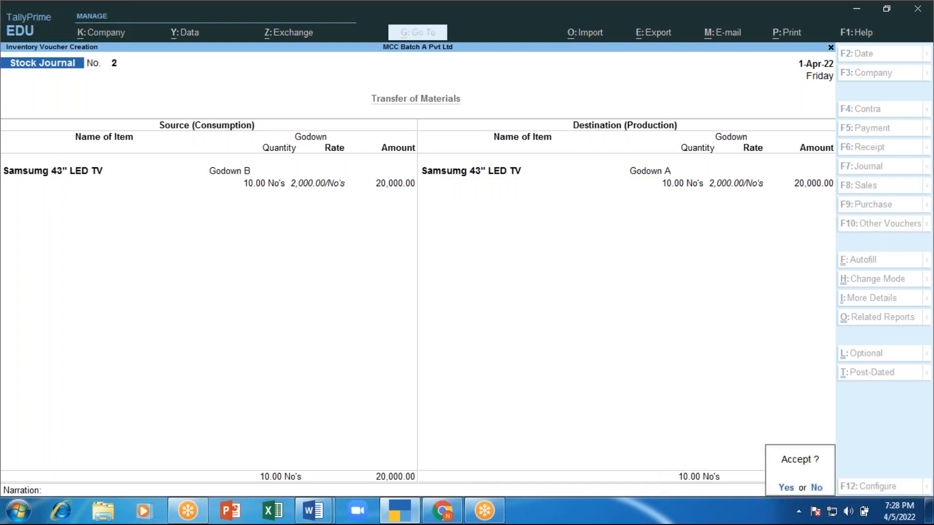
pyautogui.press('Return')
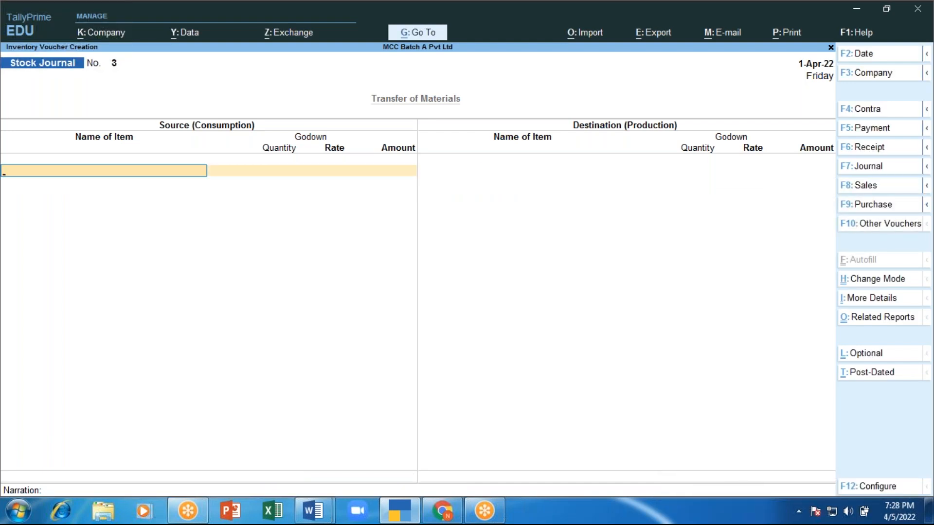
# Step: Leave voucher entry and open the Inventory Books reports from the Gateway of Tally
pyautogui.press('Escape')
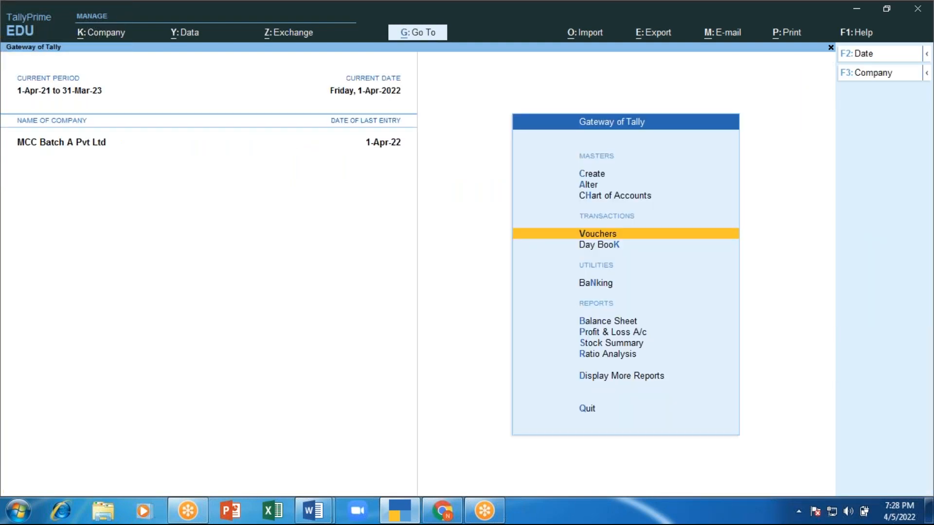
pyautogui.press('Down')
pyautogui.press('Down')
pyautogui.press('Down')
pyautogui.press('Down')
pyautogui.press('Down')
pyautogui.press('Down')
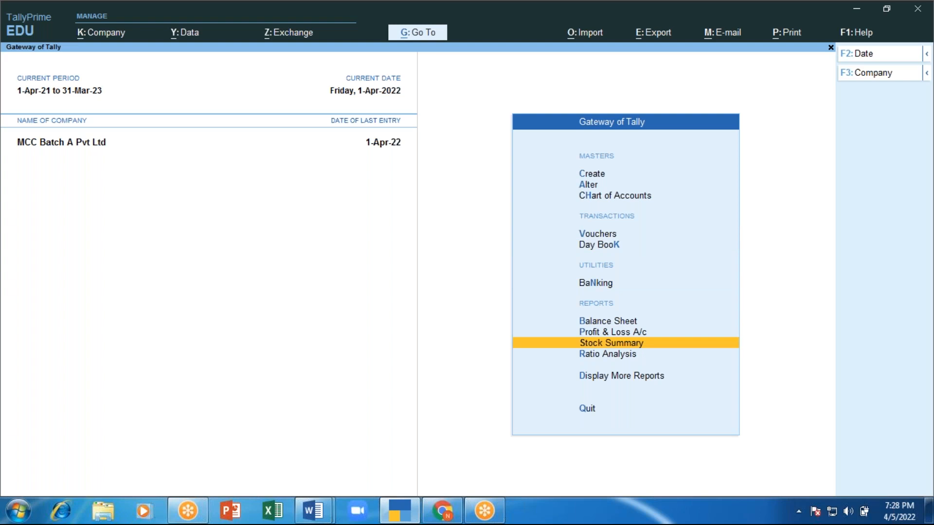
pyautogui.press('Down')
pyautogui.press('Return')
pyautogui.press('Down')
pyautogui.press('Down')
pyautogui.press('Down')
pyautogui.press('Down')
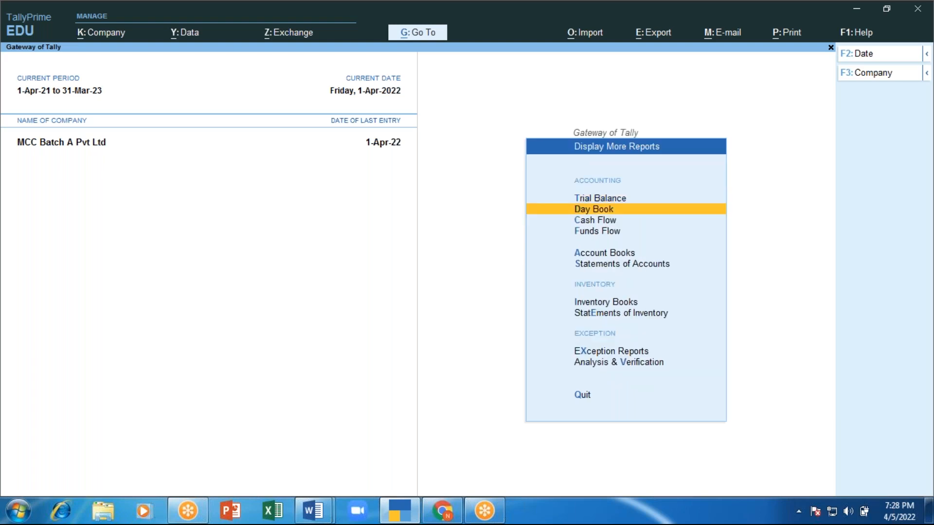
pyautogui.press('Down')
pyautogui.press('Down')
pyautogui.press('Return')
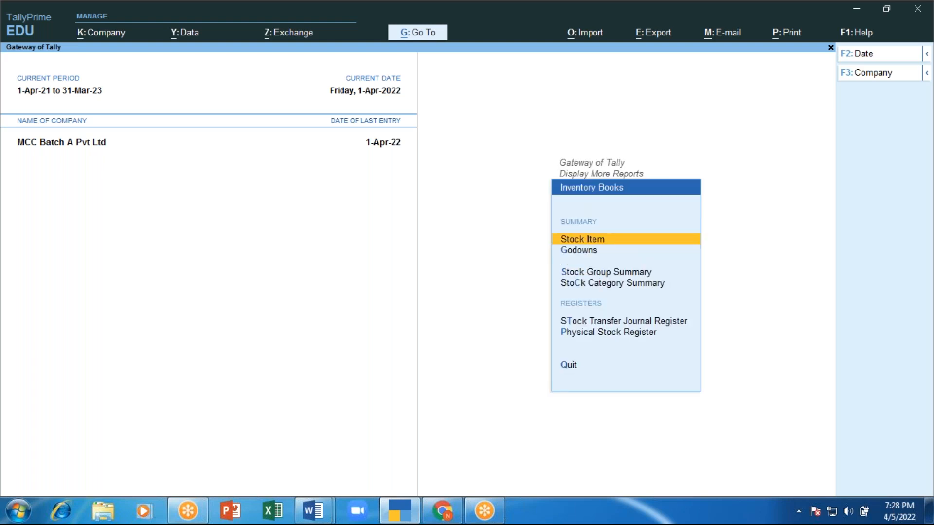
# Step: Open the godown summary for Godown A and check the item-wise stock of its Television group
pyautogui.press('Down')
pyautogui.press('Return')
pyautogui.press('Down')
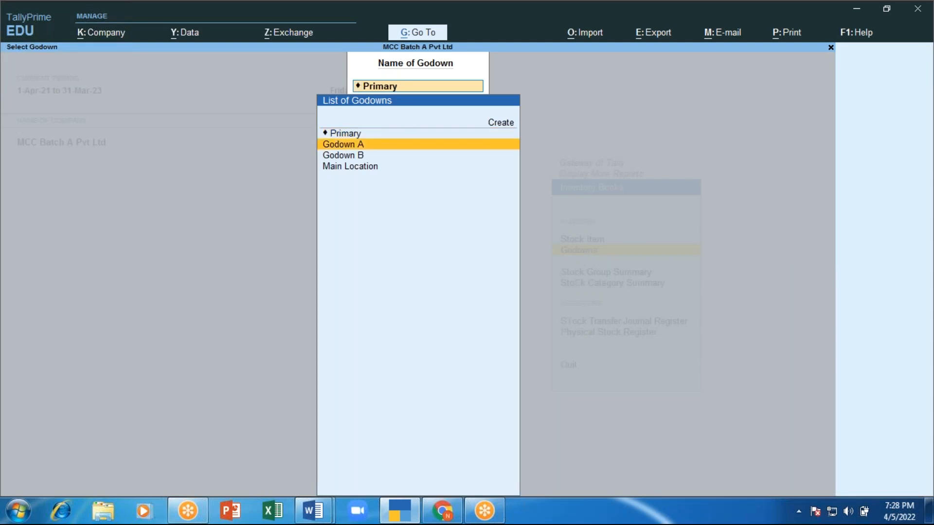
pyautogui.press('Return')
pyautogui.press('Down')
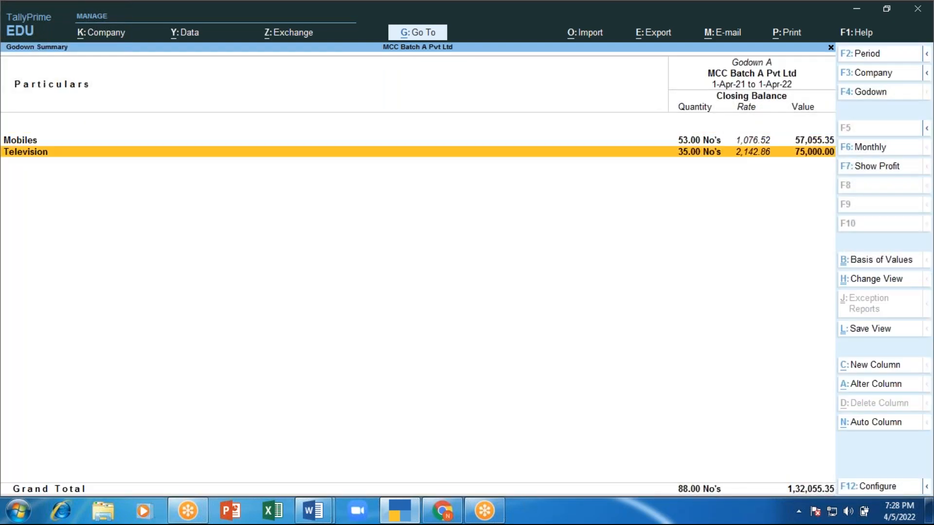
pyautogui.press('Return')
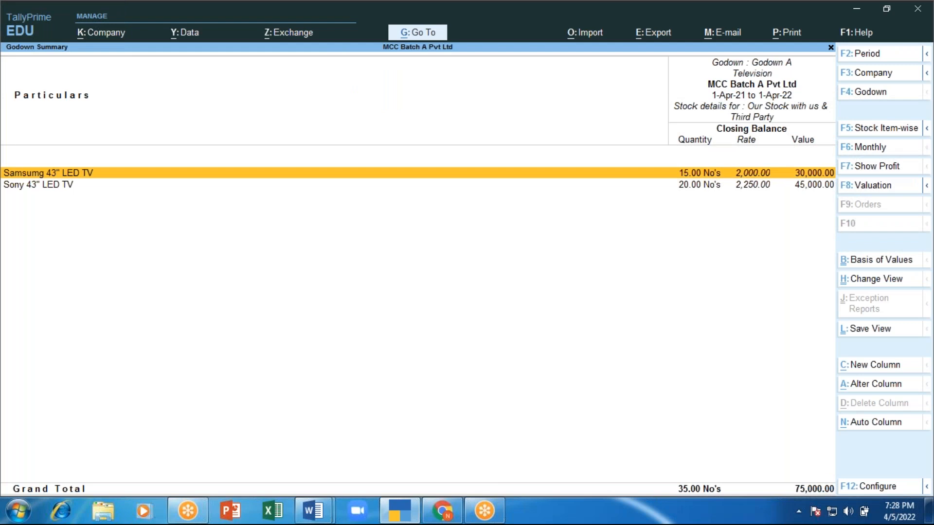
# Step: Return to the summary, change the report to Godown B and check its Television items
pyautogui.press('Escape')
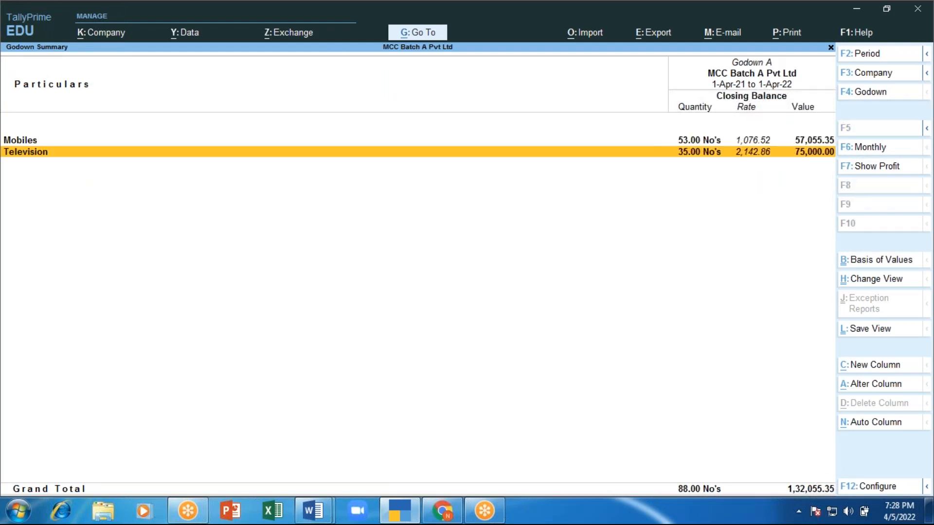
pyautogui.press('F4')
pyautogui.press('Down')
pyautogui.press('Return')
pyautogui.press('Down')
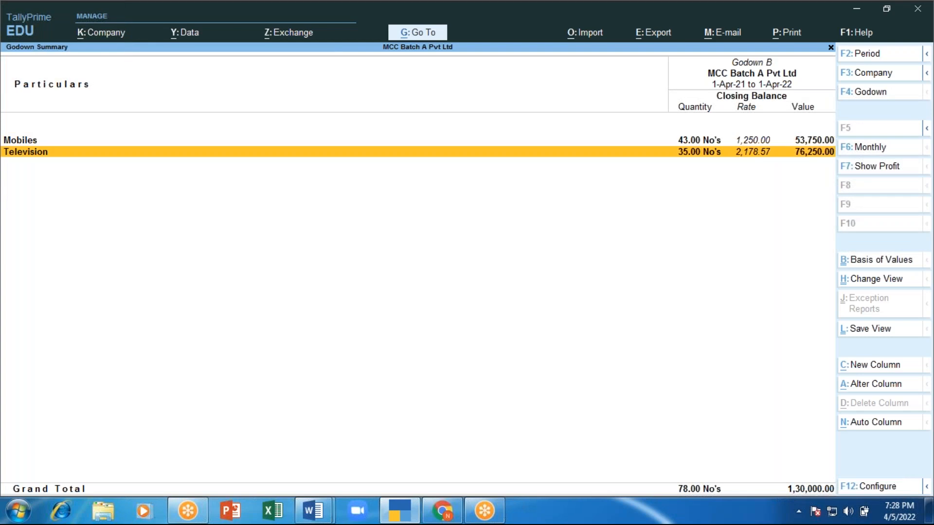
pyautogui.press('Return')
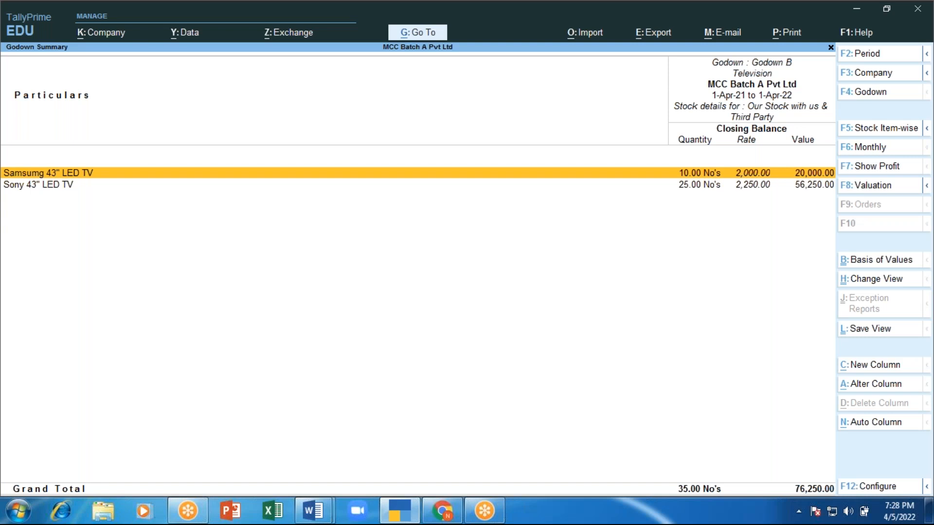
# Step: Close the Godown B reports and return to the Gateway of Tally
pyautogui.press('Escape')
pyautogui.press('Escape')
pyautogui.press('Escape')
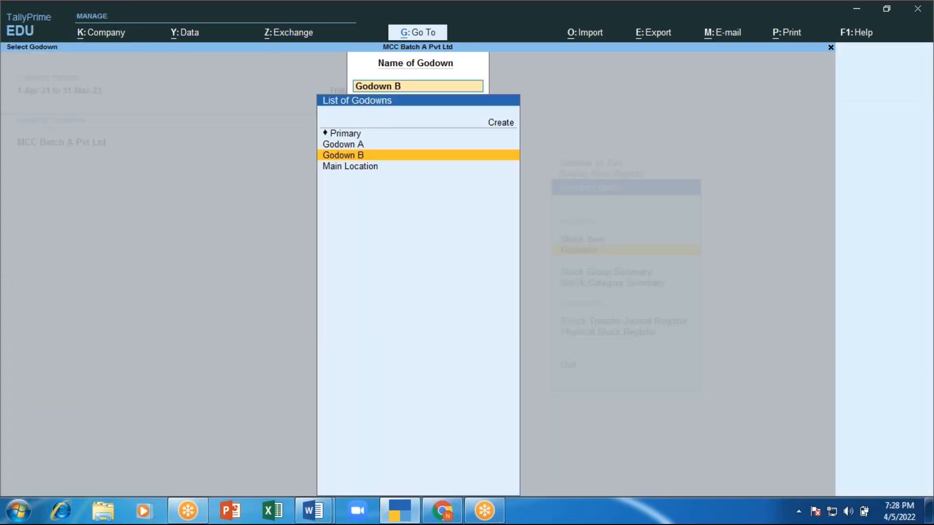
pyautogui.press('Escape')
pyautogui.press('Escape')
pyautogui.press('Escape')
pyautogui.press('Escape')
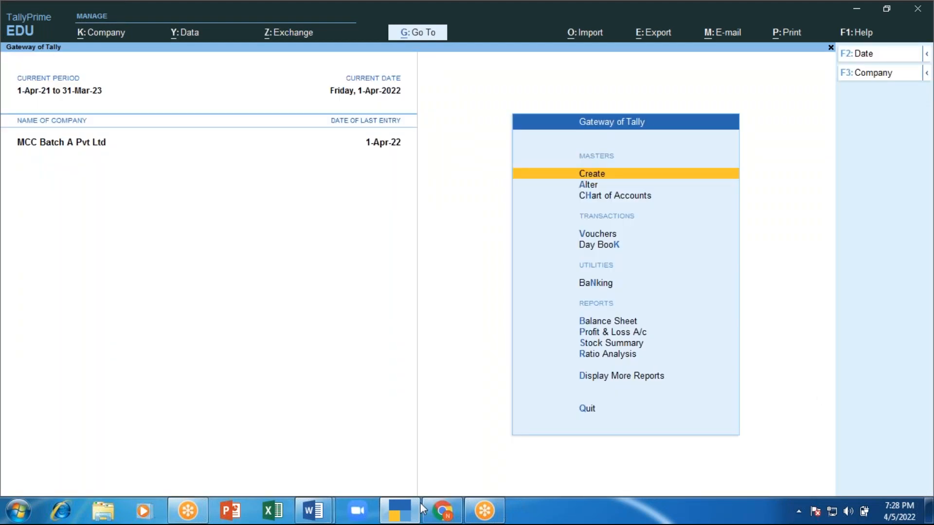
# Step: Switch to the inventory document in Word and find the notes on transferring materials between godowns
pyautogui.click(311, 509)
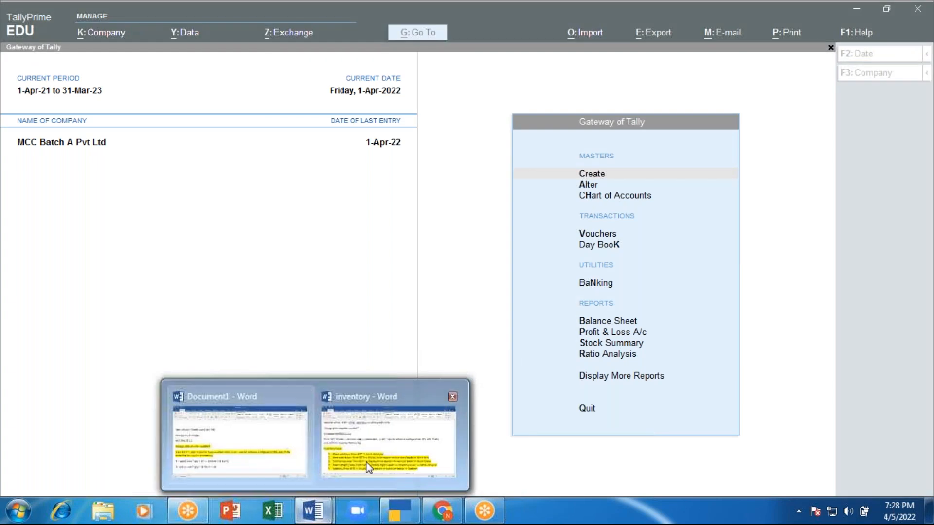
pyautogui.click(386, 438)
pyautogui.scroll(-5, 168, 337)
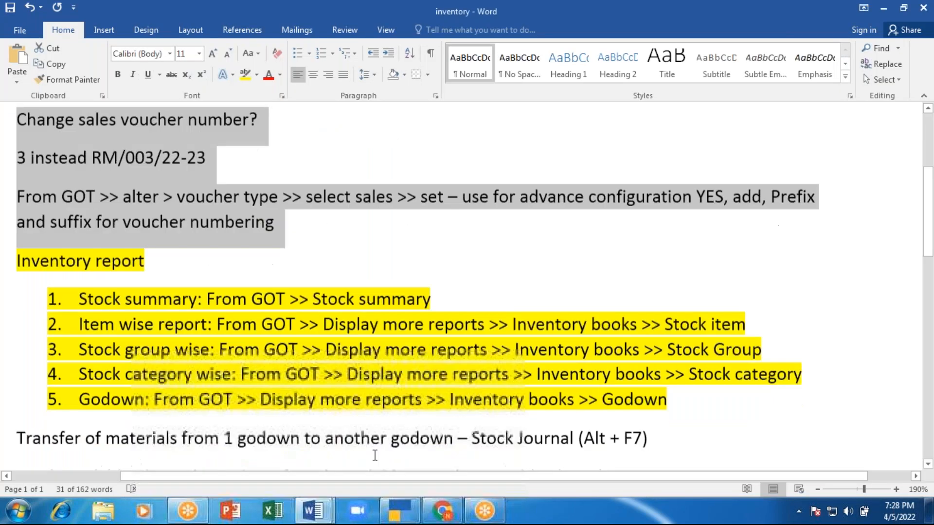
# Step: Colour the line on transferring materials between godowns red and highlight its "Stock Journal (Alt + F7)" part in yellow
pyautogui.tripleClick(75, 236)
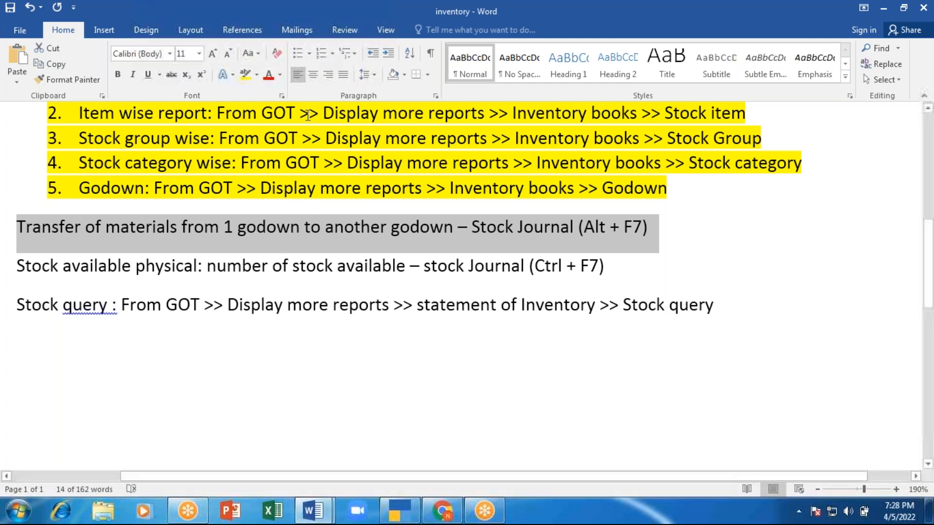
pyautogui.click(268, 76)
pyautogui.moveTo(665, 227); pyautogui.dragTo(491, 225)
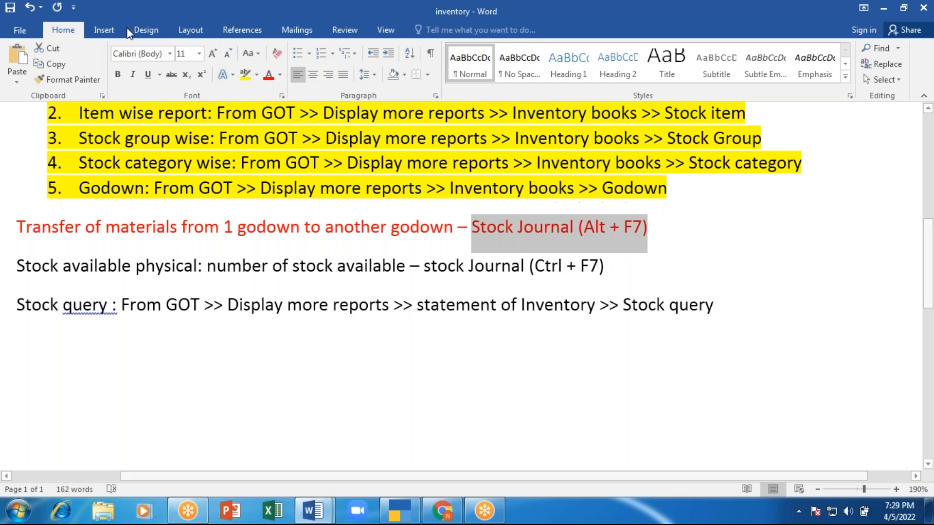
pyautogui.click(245, 74)
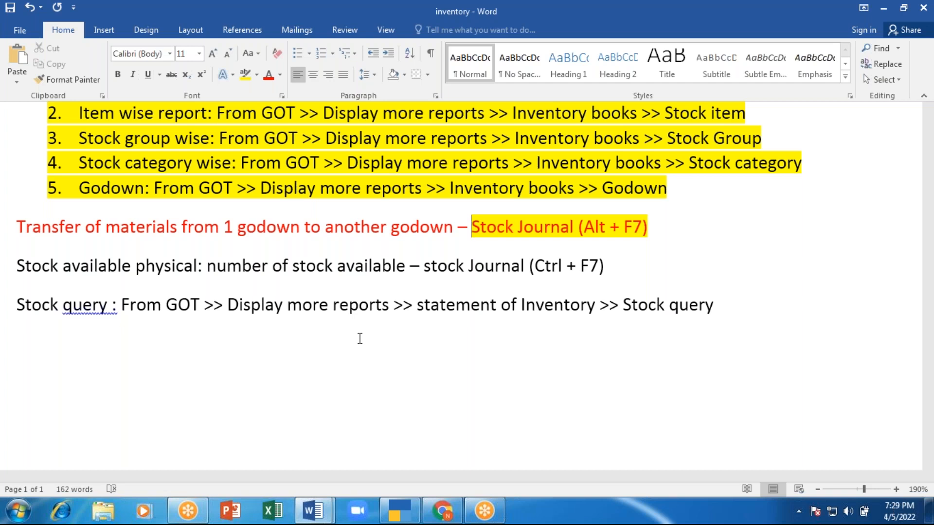
# Step: Switch to TallyPrime and open the Inventory Books among the additional reports
pyautogui.hotkey('alt', 'Tab')
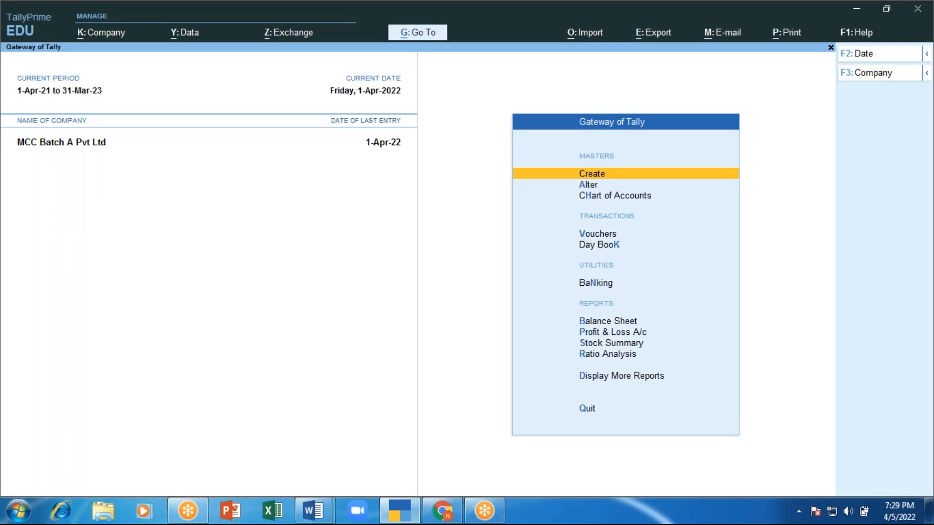
pyautogui.press('Down')
pyautogui.press('Down')
pyautogui.press('Down')
pyautogui.press('Down')
pyautogui.press('Down')
pyautogui.press('Down')
pyautogui.press('Down')
pyautogui.press('Down')
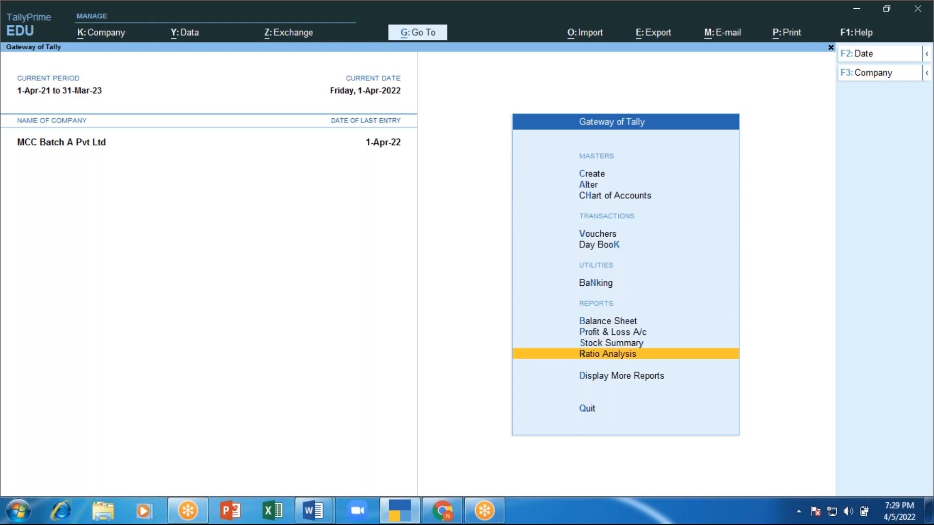
pyautogui.press('Down')
pyautogui.press('Down')
pyautogui.press('Return')
pyautogui.press('Down')
pyautogui.press('Down')
pyautogui.press('Down')
pyautogui.press('Down')
pyautogui.press('Down')
pyautogui.press('Down')
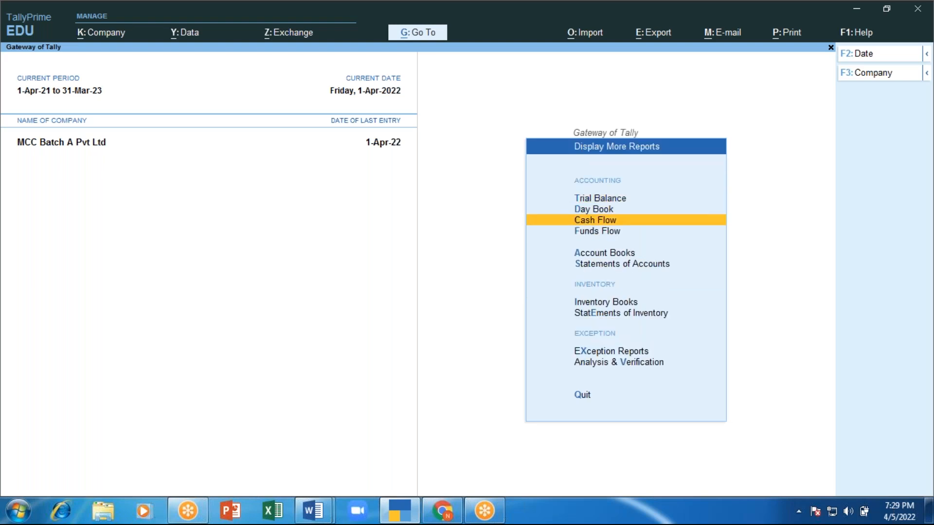
pyautogui.press('Return')
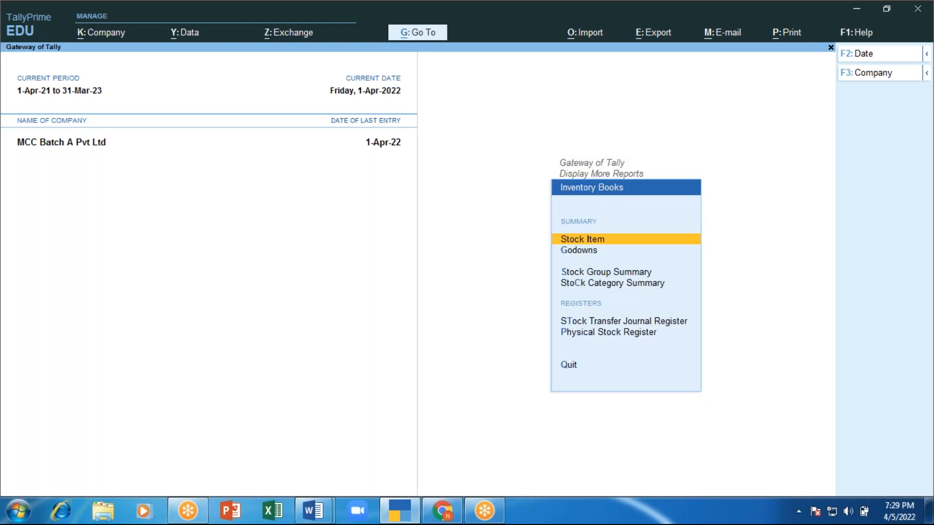
# Step: Open the Stock Transfer Journal Register and check the stock journal vouchers for April 2022
pyautogui.press('Down')
pyautogui.press('Down')
pyautogui.press('Down')
pyautogui.press('Down')
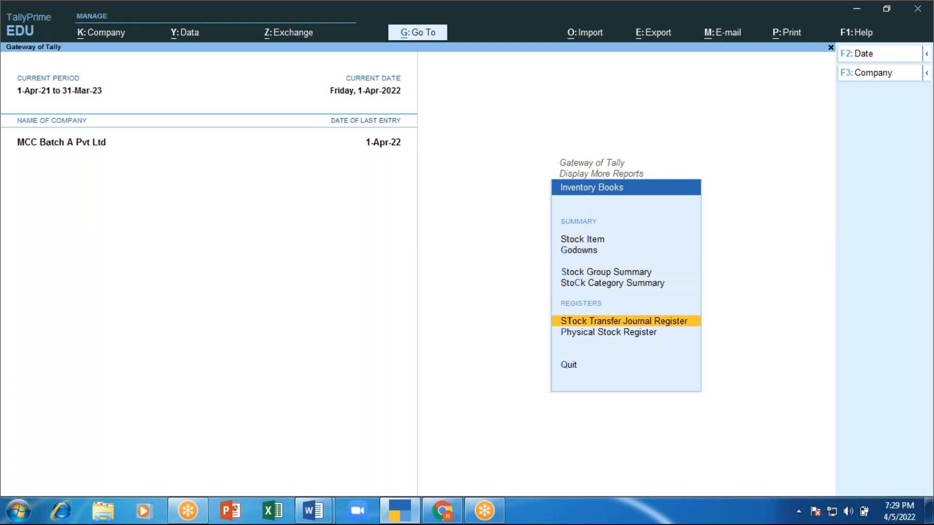
pyautogui.press('Return')
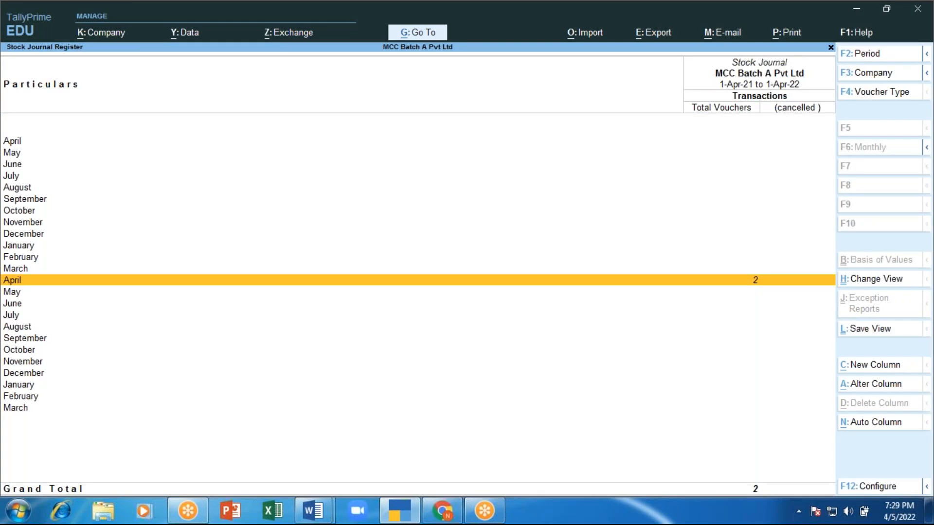
pyautogui.press('Return')
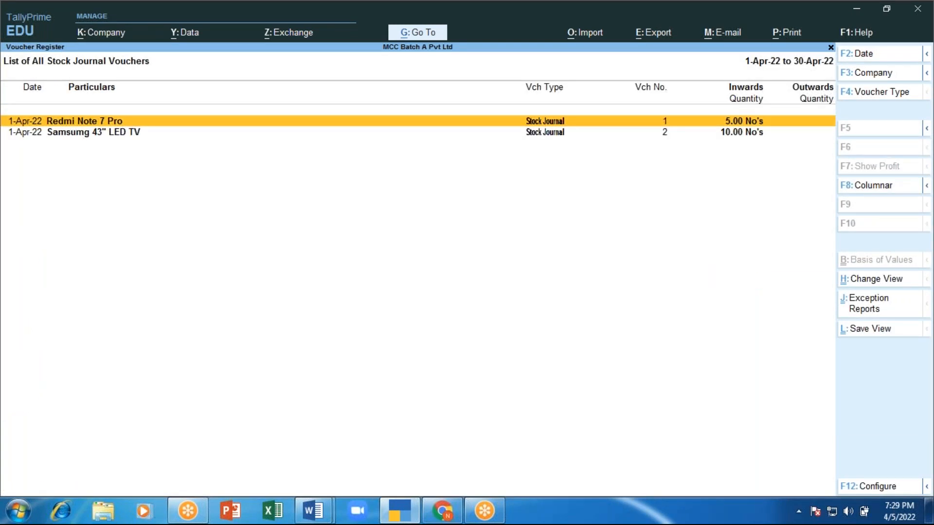
# Step: Close the stock journal register and return to the Gateway of Tally without quitting
pyautogui.press('Escape')
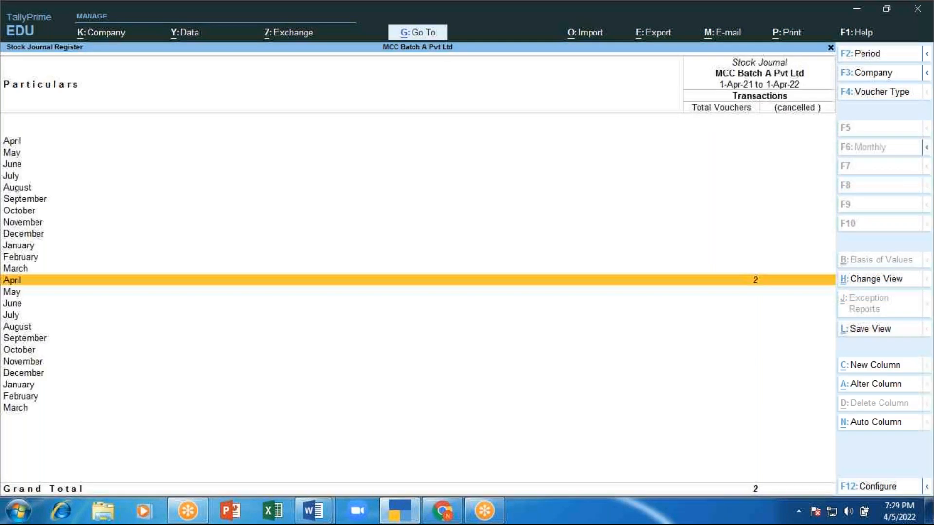
pyautogui.press('Escape')
pyautogui.press('Down')
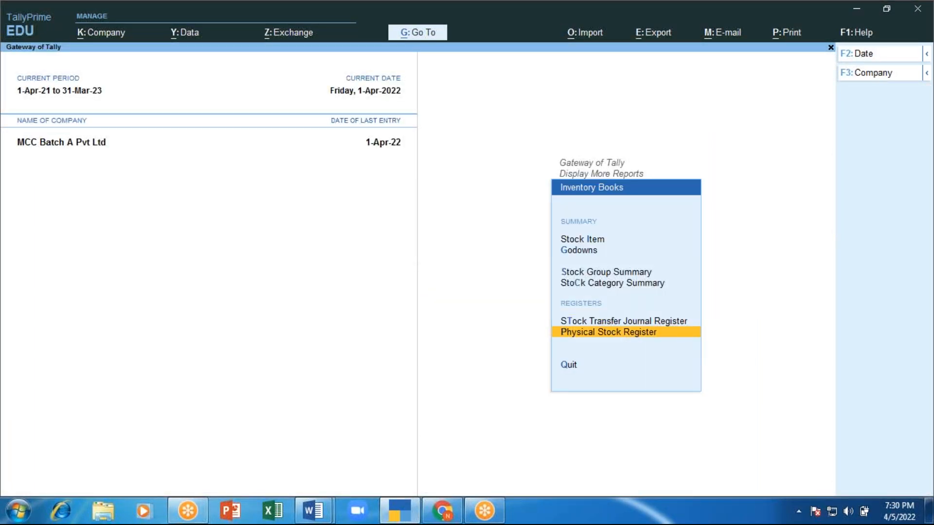
pyautogui.press('Escape')
pyautogui.press('Escape')
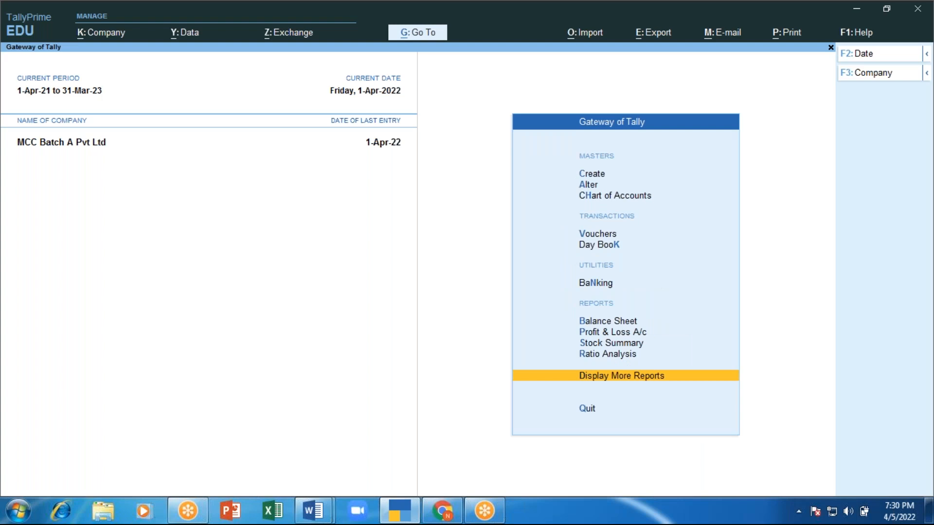
pyautogui.press('Escape')
pyautogui.press('n')
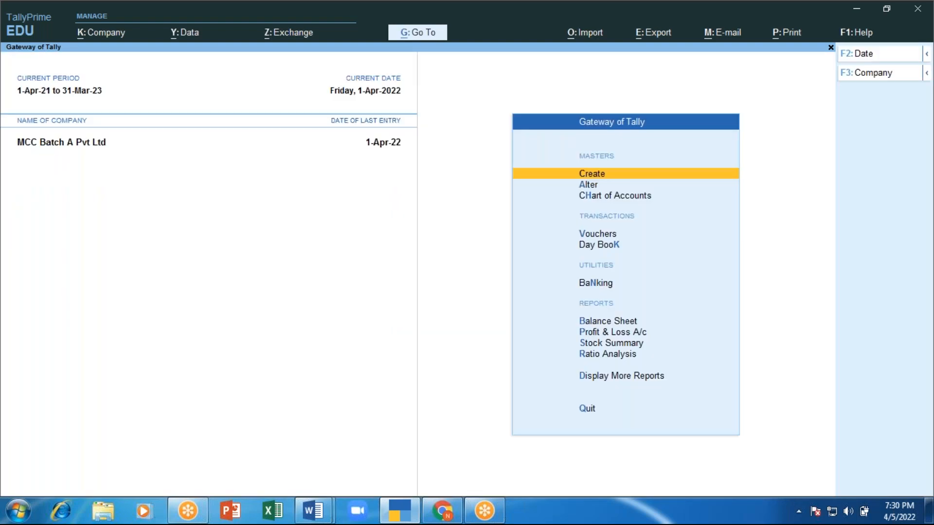
# Step: Open Inventory Books again from the Gateway of Tally's additional reports
pyautogui.press('Down')
pyautogui.press('Down')
pyautogui.press('Down')
pyautogui.press('Down')
pyautogui.press('Down')
pyautogui.press('Down')
pyautogui.press('Down')
pyautogui.press('Down')
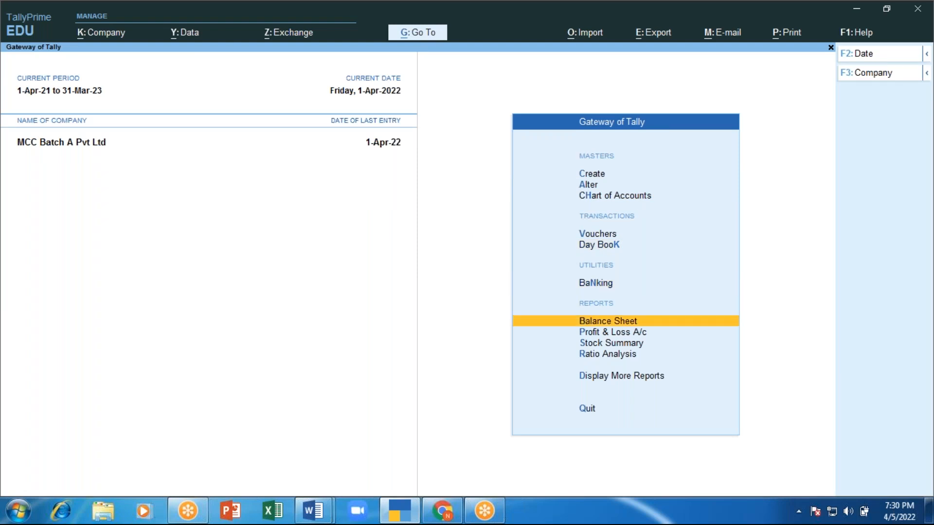
pyautogui.press('Down')
pyautogui.press('Down')
pyautogui.press('Return')
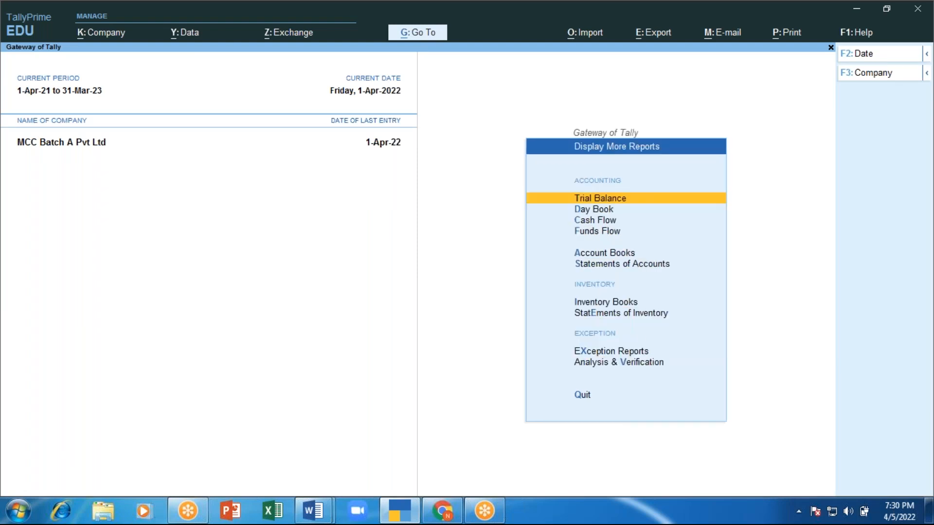
pyautogui.press('Down')
pyautogui.press('Down')
pyautogui.press('Down')
pyautogui.press('Down')
pyautogui.press('Down')
pyautogui.press('Down')
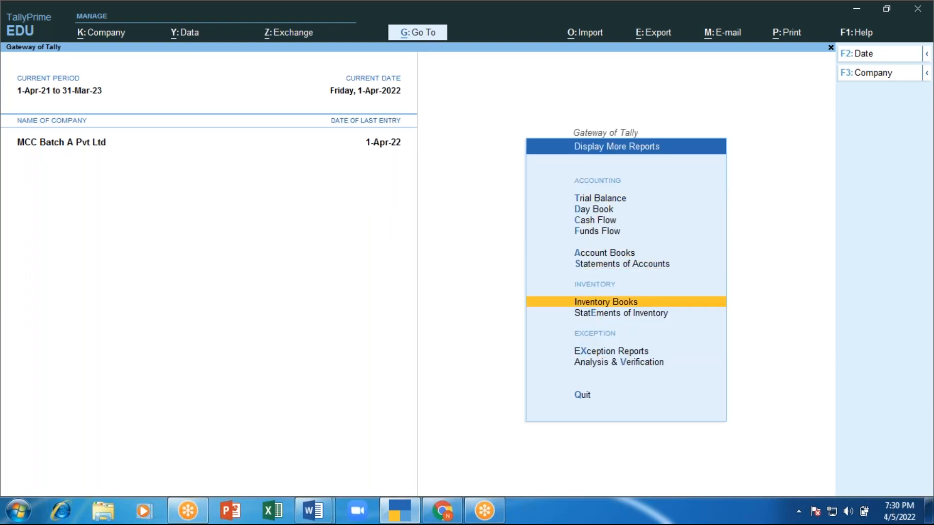
pyautogui.press('Return')
# Step: Open the godown summary for Godown A and check the stock of its Television items, including the Sony 43" LED TV
pyautogui.press('Down')
pyautogui.press('Return')
pyautogui.press('Down')
pyautogui.press('Return')
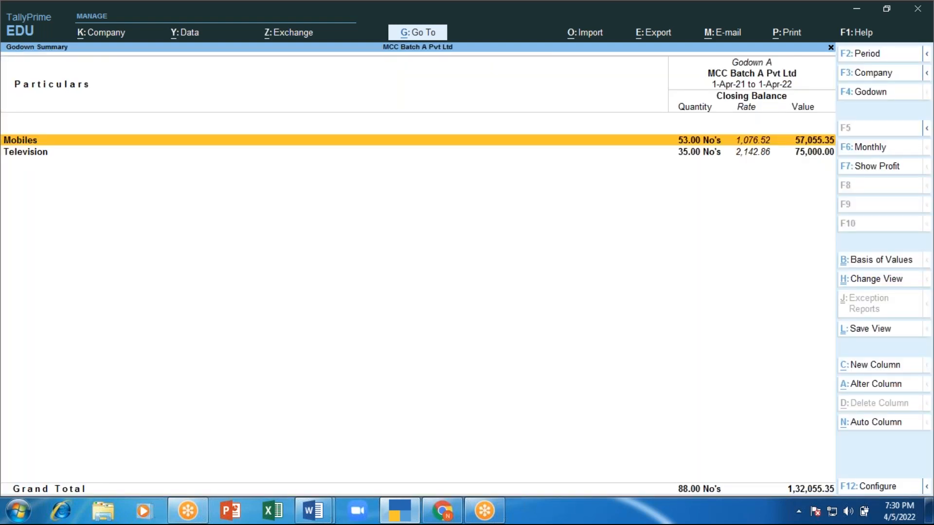
pyautogui.press('Down')
pyautogui.press('Return')
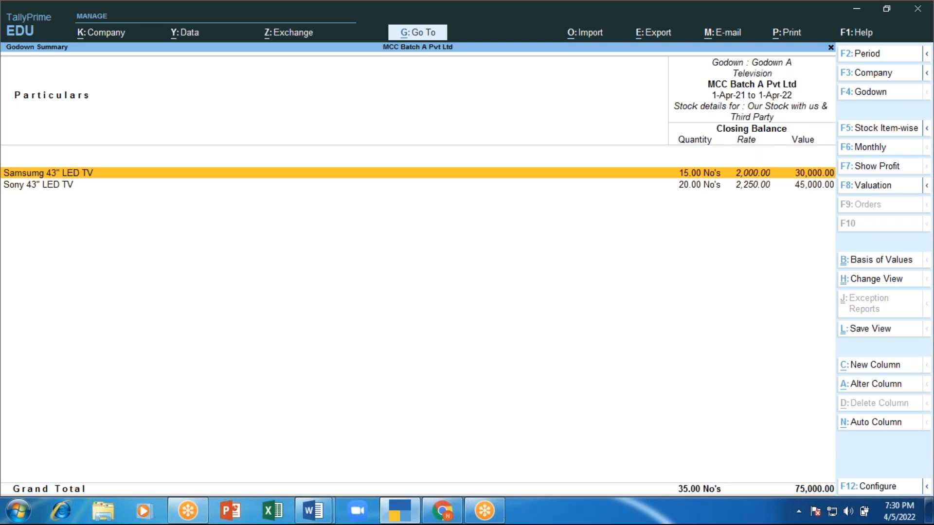
pyautogui.press('Down')
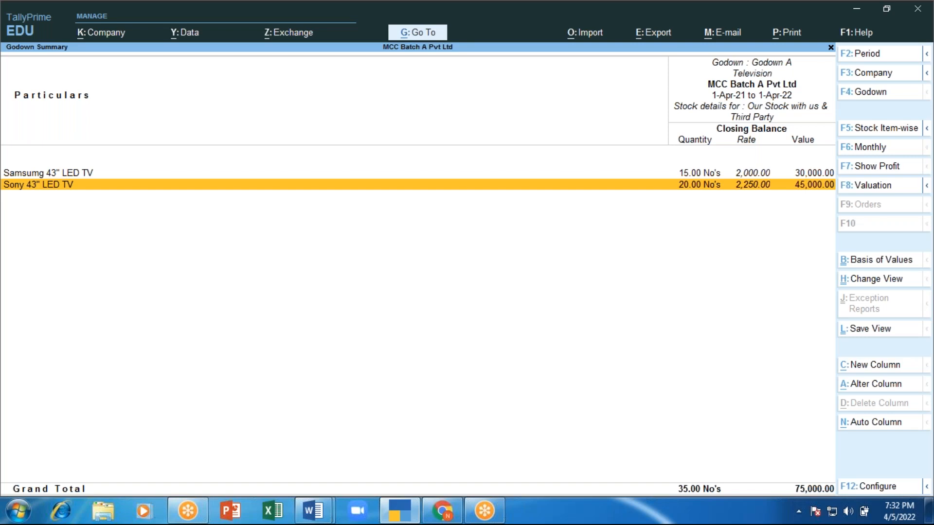
# Step: Close the Godown A reports and go back to the Gateway of Tally
pyautogui.press('Escape')
pyautogui.press('Escape')
pyautogui.press('Escape')
pyautogui.press('Escape')
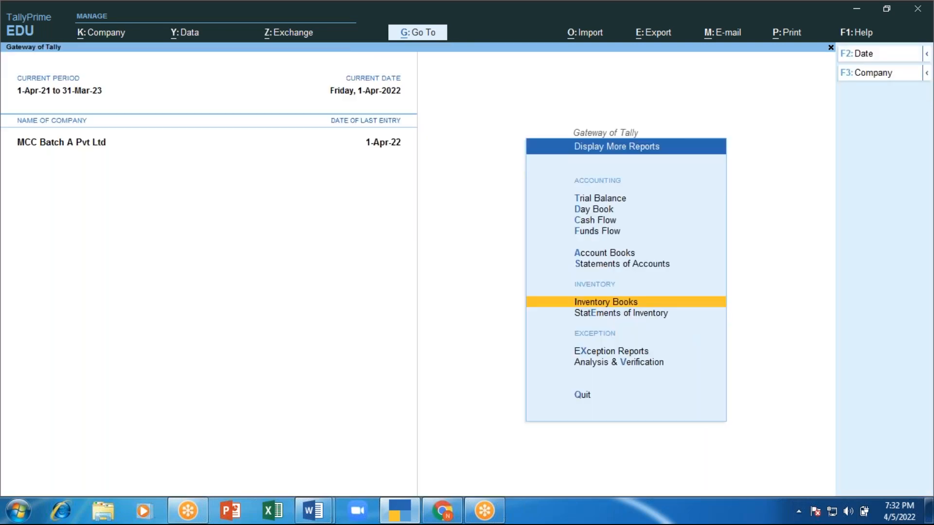
pyautogui.press('Escape')
pyautogui.press('Escape')
pyautogui.press('Escape')
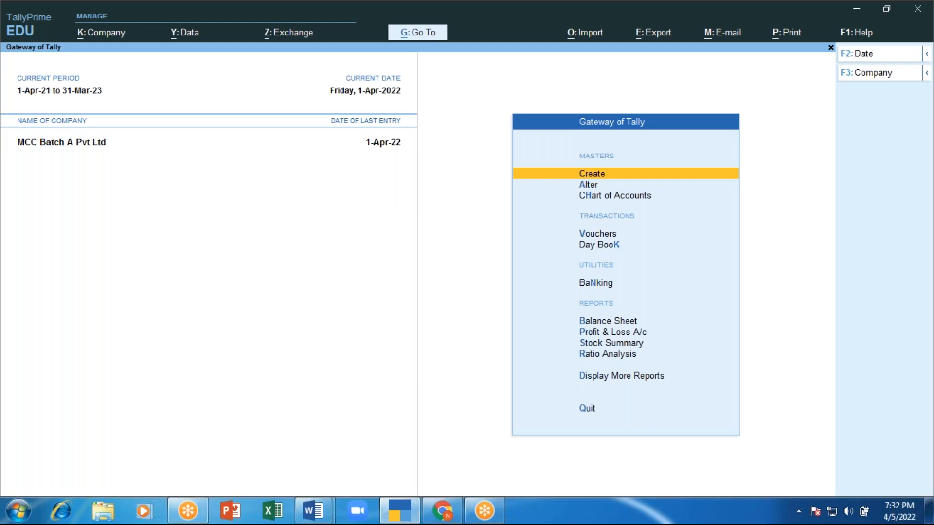
# Step: Open voucher entry and change the voucher type to Physical Stock
pyautogui.press('Down')
pyautogui.press('Down')
pyautogui.press('Down')
pyautogui.press('Down')
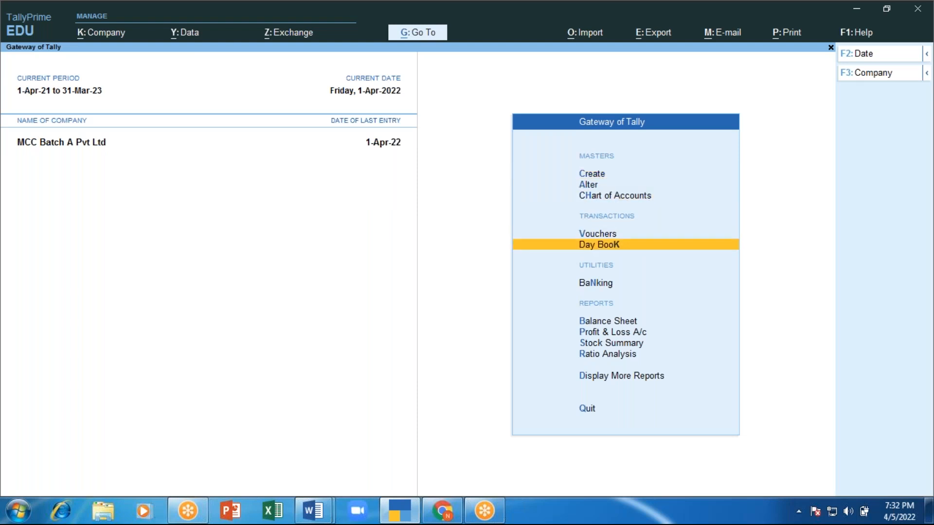
pyautogui.press('Up')
pyautogui.press('Return')
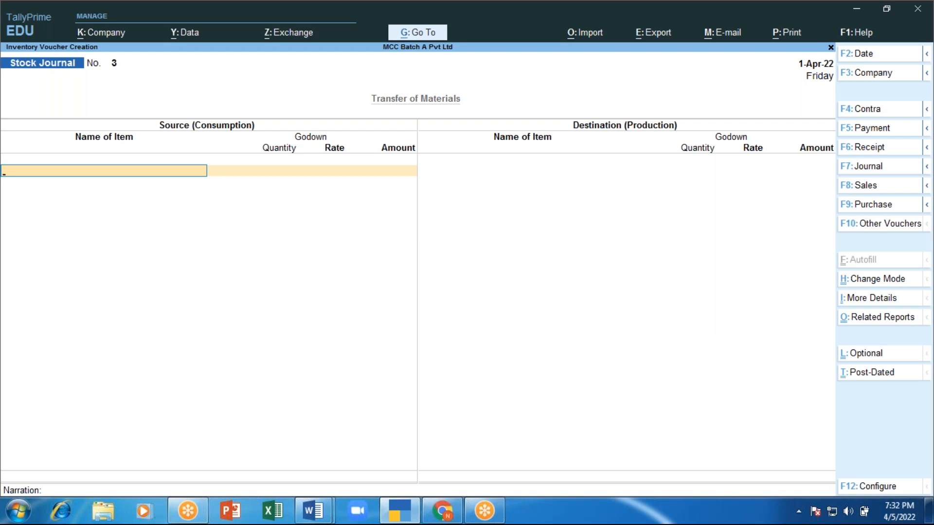
pyautogui.press('ctrl')
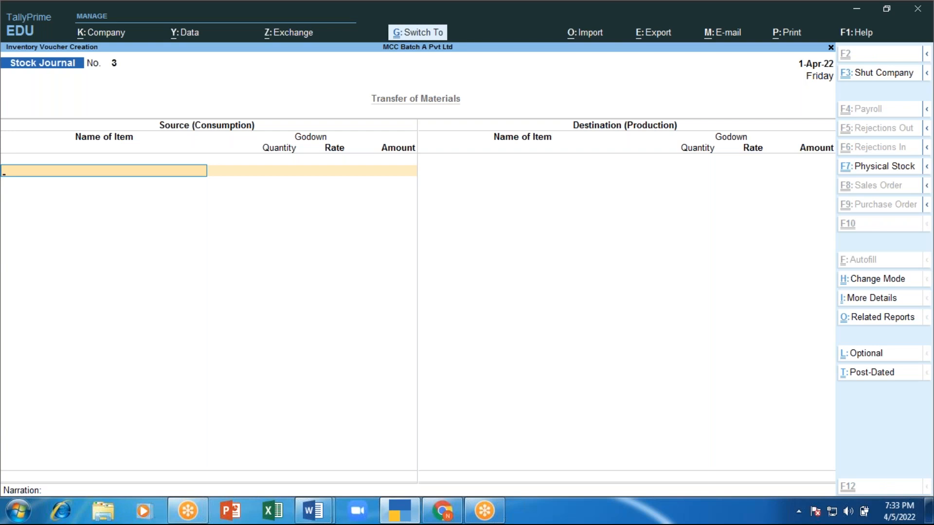
pyautogui.hotkey('ctrl', 'F7')
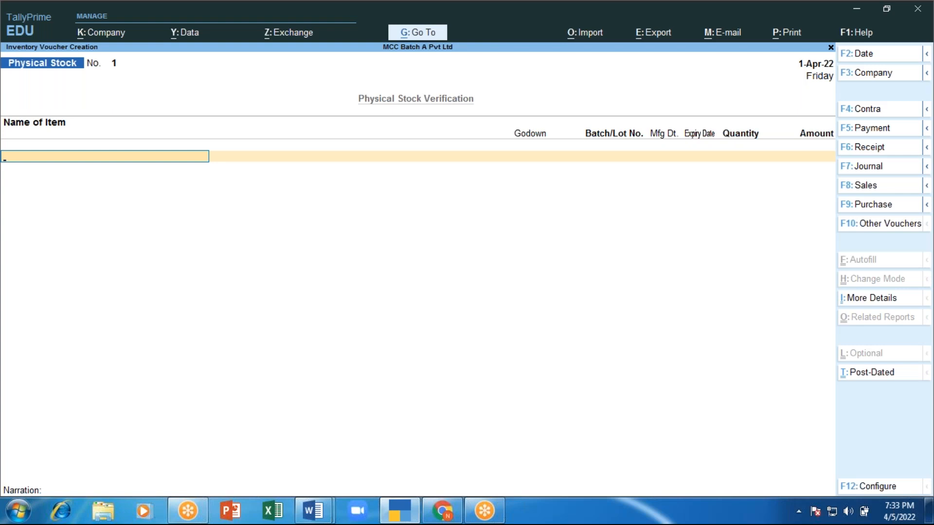
# Step: Add the Sony 43" LED TV to the physical stock voucher with Godown A as its location
pyautogui.press('Down')
pyautogui.press('Down')
pyautogui.press('Down')
pyautogui.press('Down')
pyautogui.press('Down')
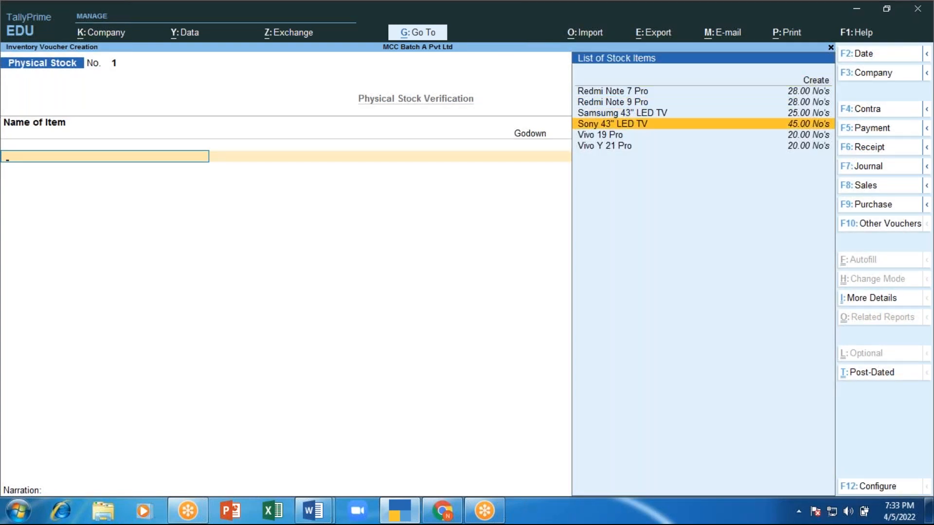
pyautogui.press('Return')
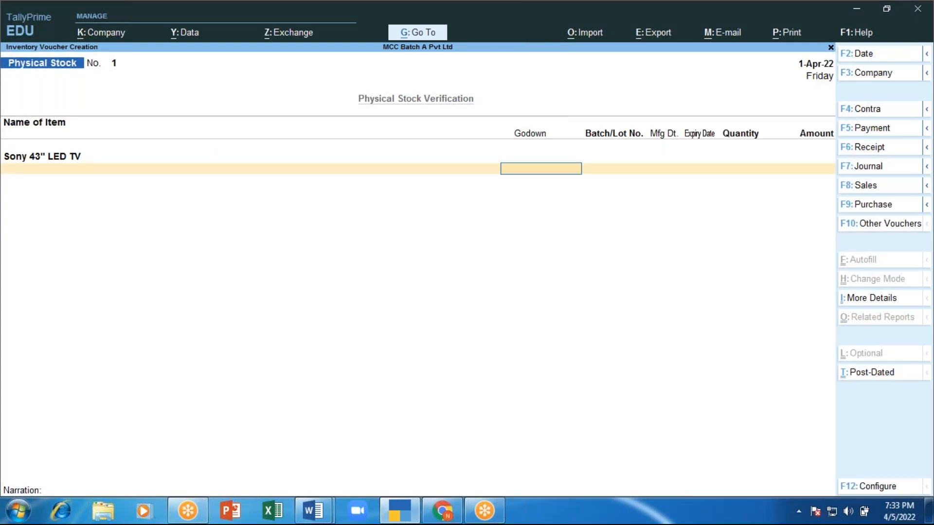
pyautogui.write('Go')
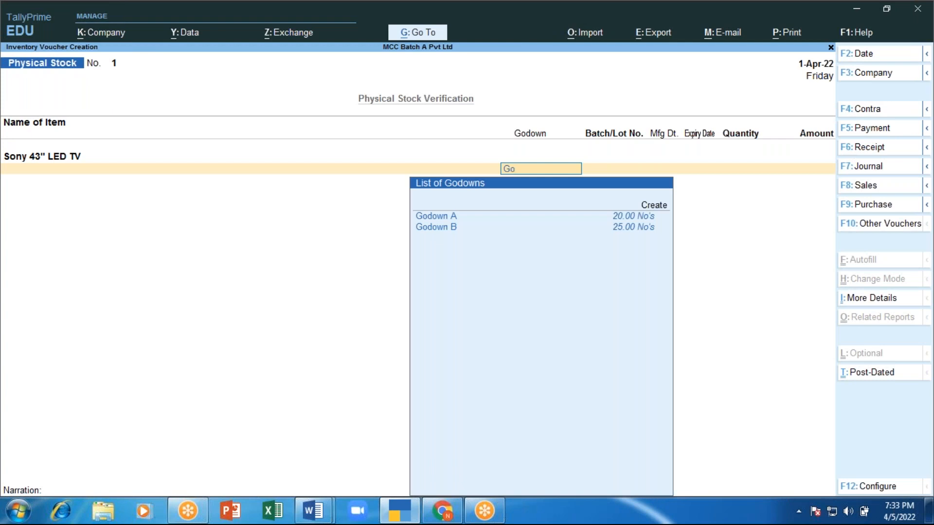
pyautogui.press('Return')
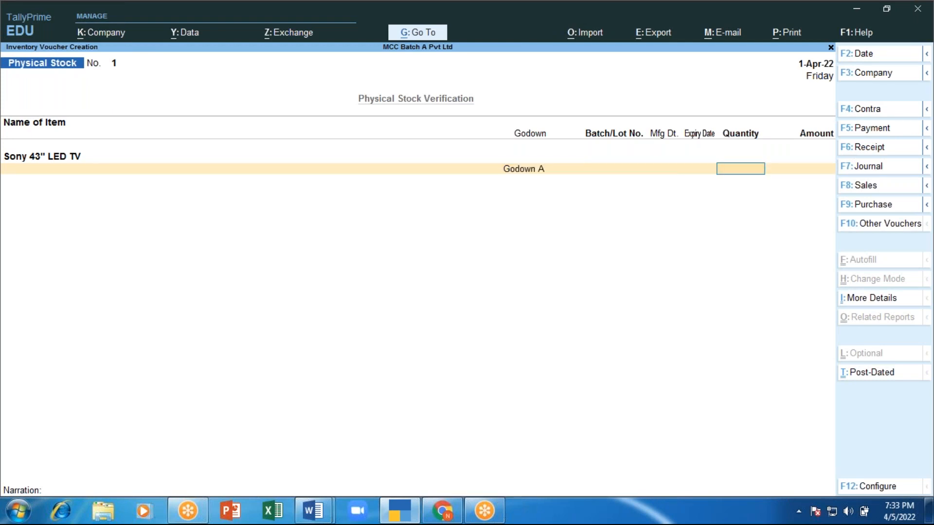
# Step: Set the TV's physical quantity to 18 No's and save the voucher without a narration
pyautogui.write('18')
pyautogui.press('Return')
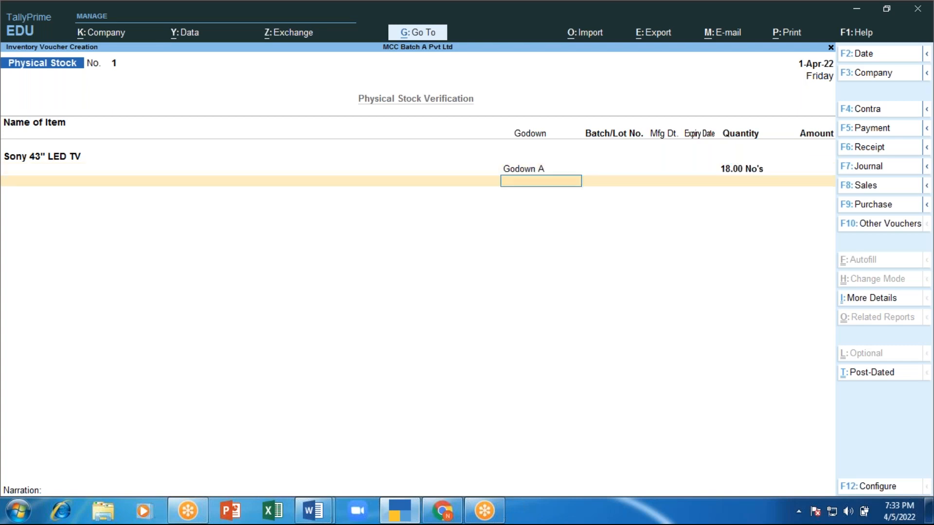
pyautogui.press('Return')
pyautogui.press('Return')
pyautogui.press('Return')
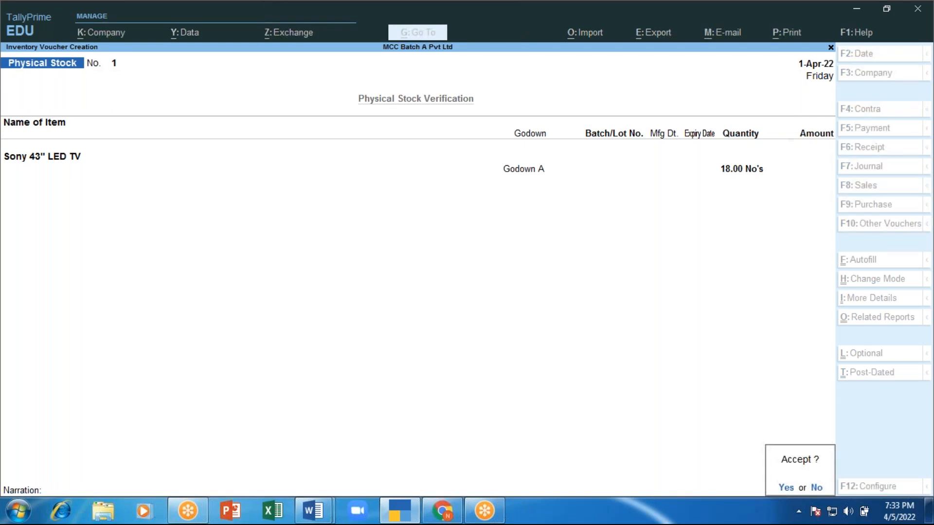
pyautogui.press('y')
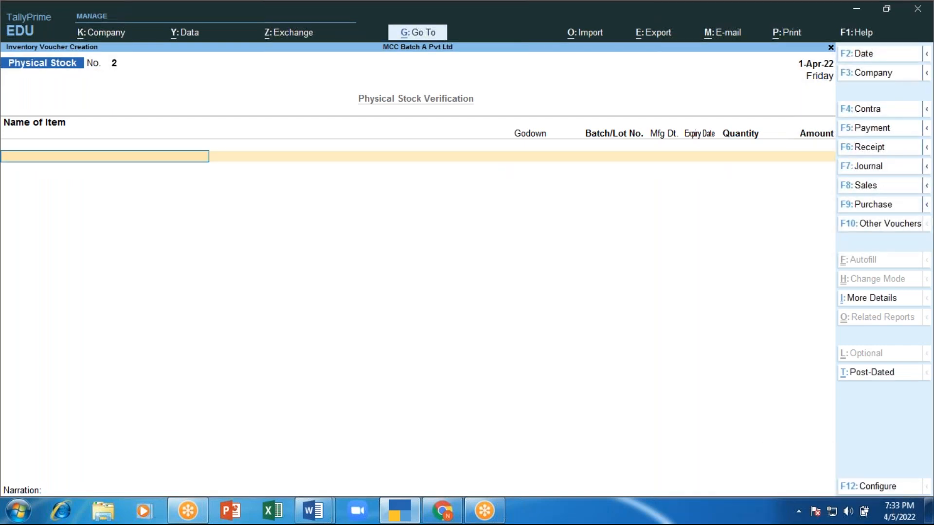
# Step: Leave voucher entry and open the Godown A summary from the inventory books
pyautogui.press('Escape')
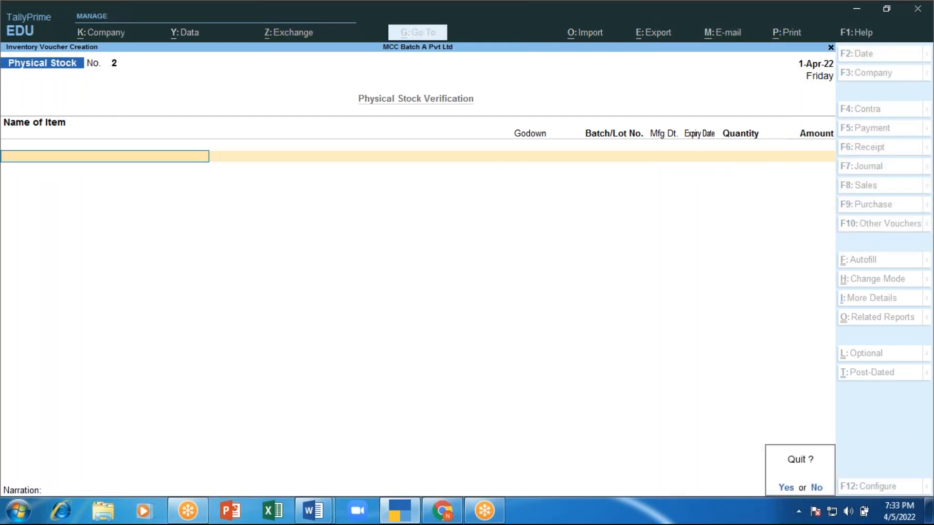
pyautogui.press('y')
pyautogui.press('d')
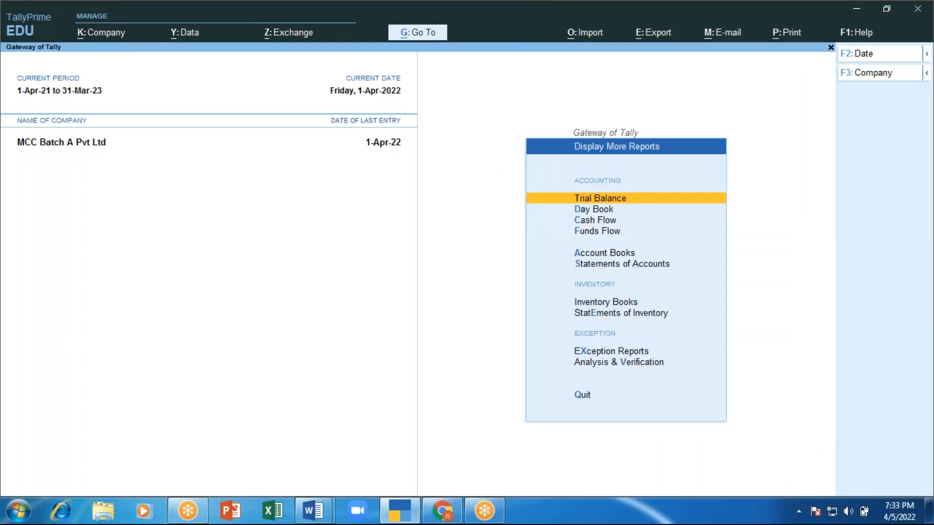
pyautogui.press('i')
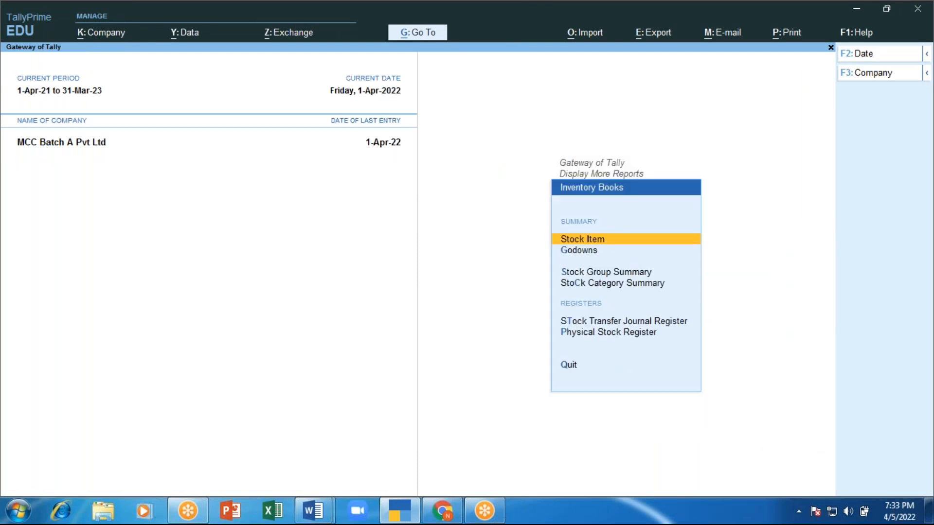
pyautogui.press('Down')
pyautogui.press('Return')
pyautogui.press('Down')
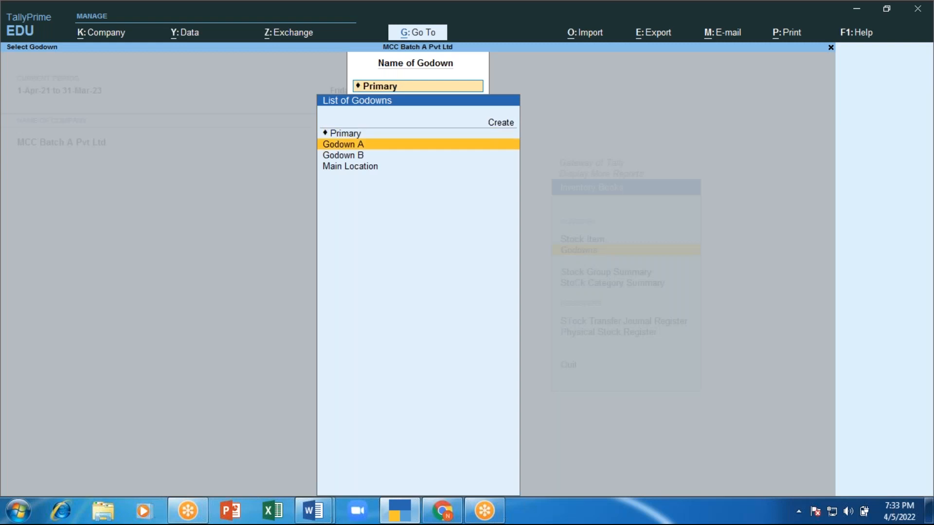
pyautogui.press('Return')
# Step: Check the Sony 43" LED TV's closing stock in Godown A's Television group, then return to the godown summary
pyautogui.press('Down')
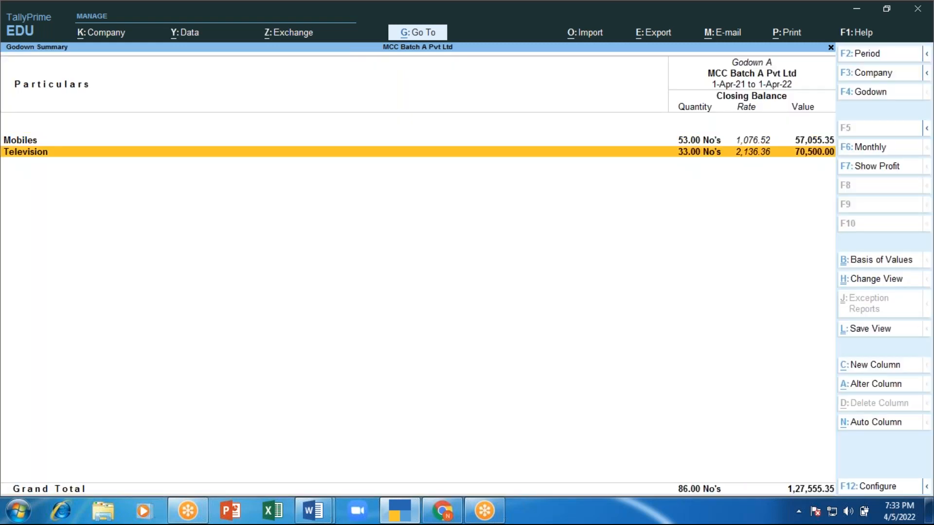
pyautogui.press('Return')
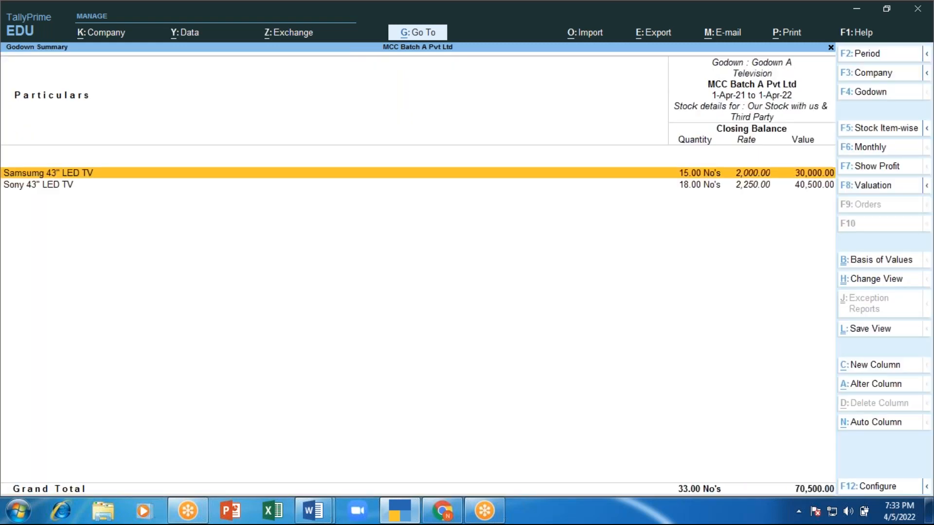
pyautogui.press('Down')
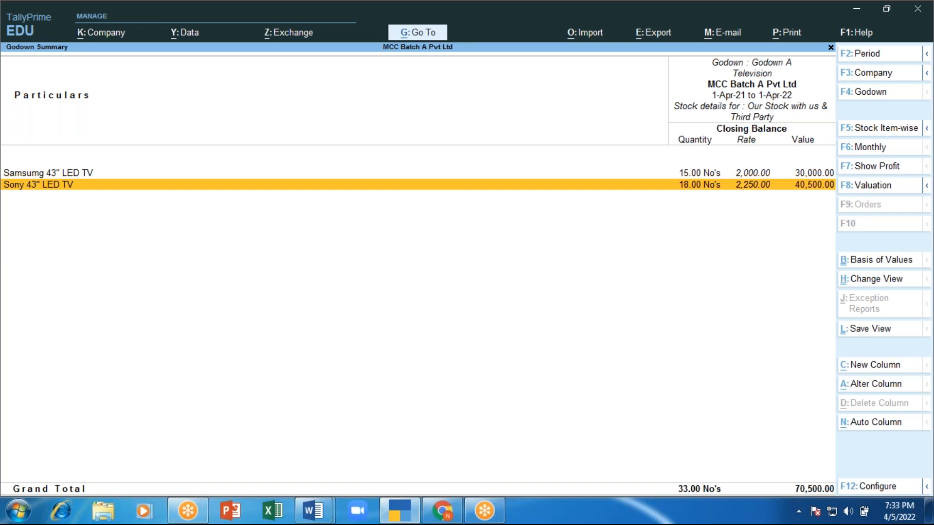
pyautogui.press('Escape')
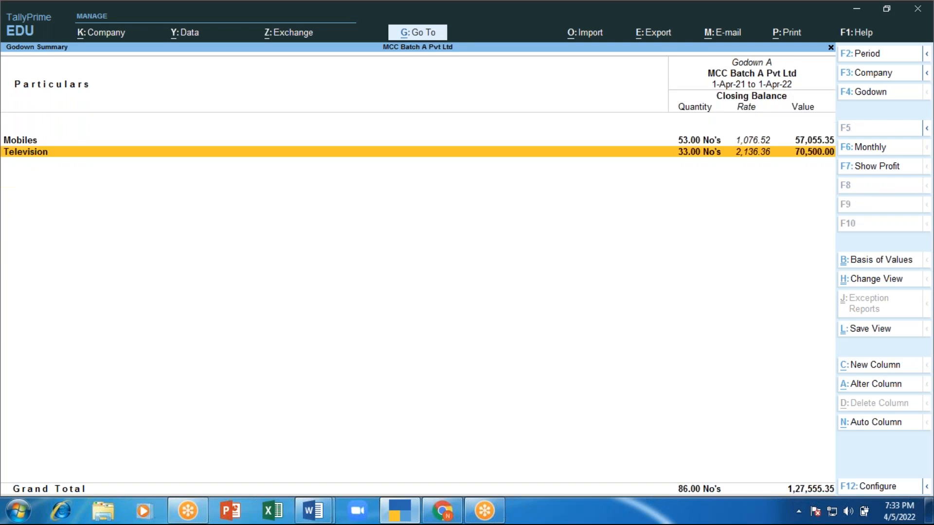
# Step: Review the closing stock of the items in Godown A's Mobiles group and return to the godown summary
pyautogui.press('Up')
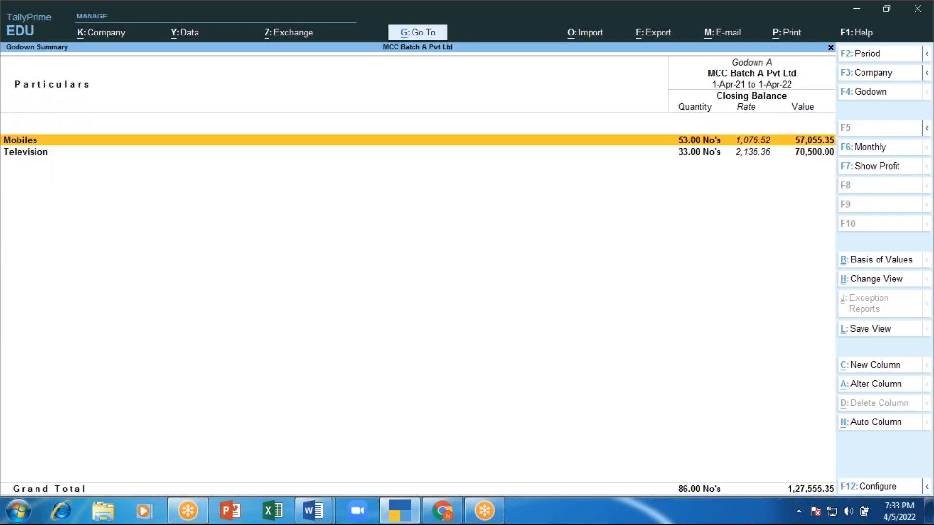
pyautogui.press('Return')
pyautogui.press('Down')
pyautogui.press('Down')
pyautogui.press('Down')
pyautogui.press('Up')
pyautogui.press('Up')
pyautogui.press('Up')
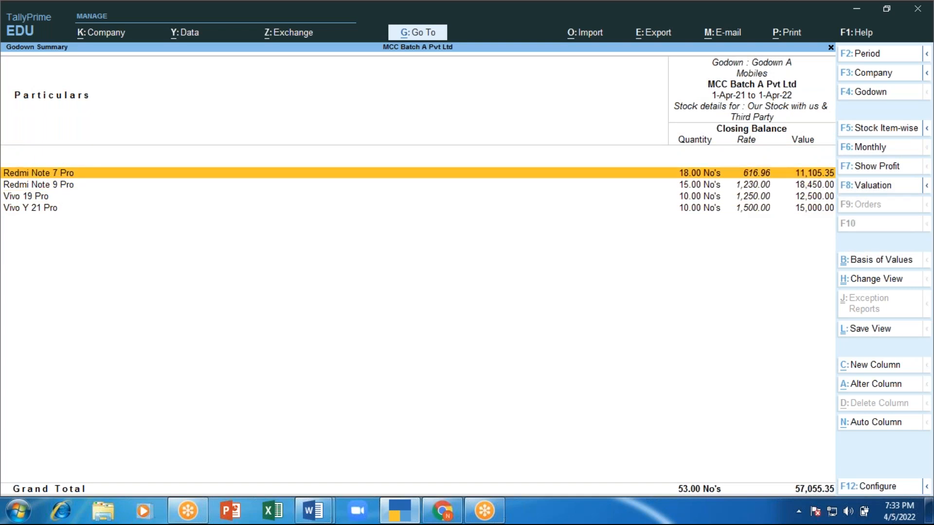
pyautogui.press('Escape')
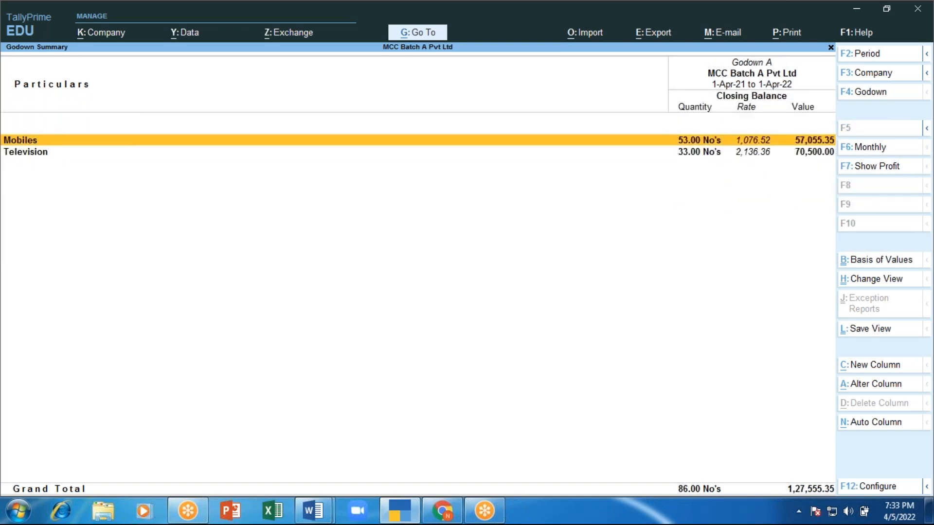
# Step: Switch the summary to Godown B and check the closing stock of its Mobiles group
pyautogui.press('F4')
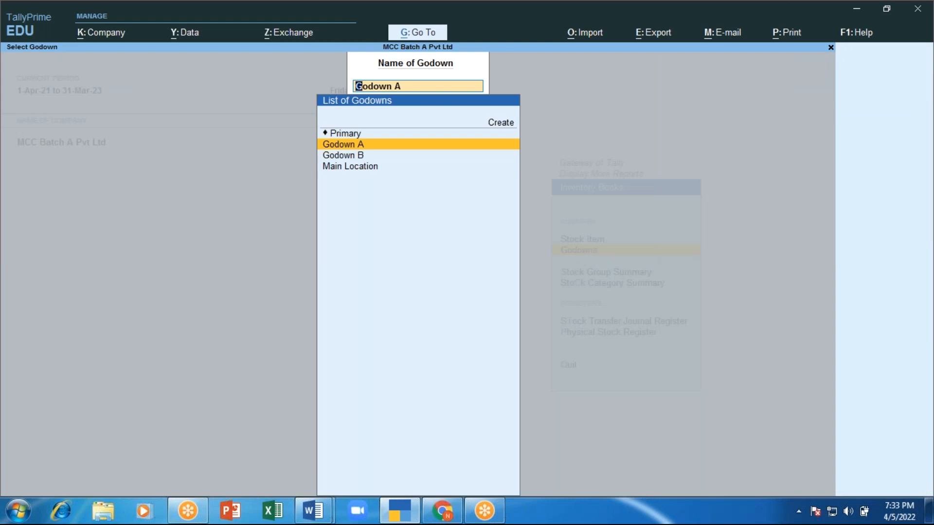
pyautogui.press('Down')
pyautogui.press('Return')
pyautogui.press('Return')
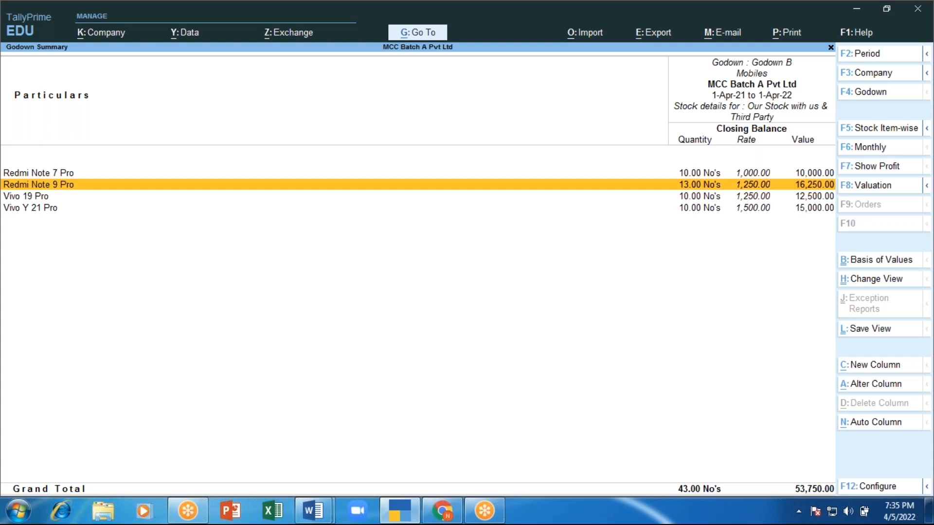
# Step: Close the Godown B reports and open a new Physical Stock voucher
pyautogui.press('Escape')
pyautogui.press('Escape')
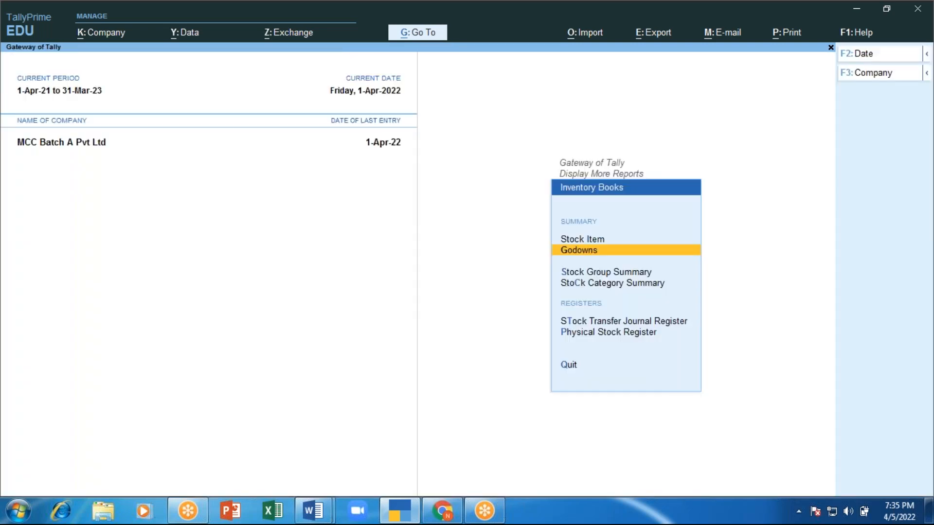
pyautogui.press('Escape')
pyautogui.press('Escape')
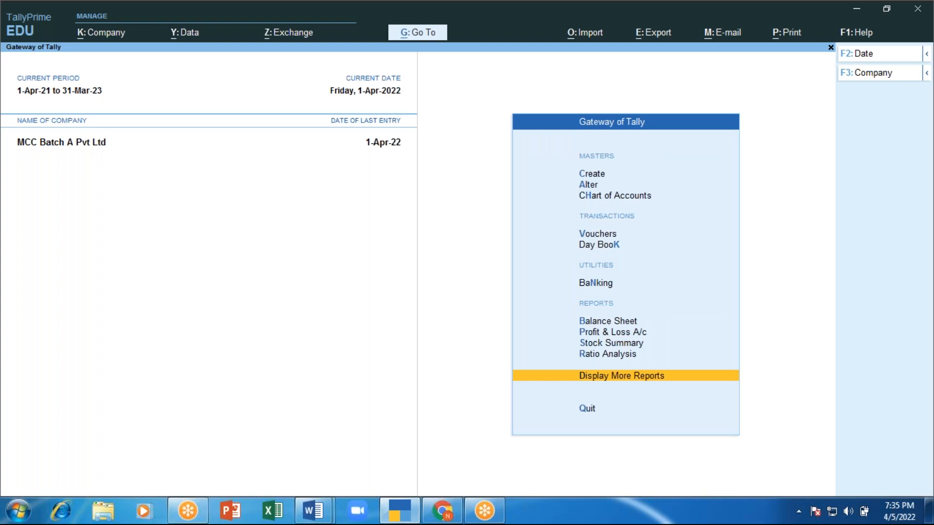
pyautogui.press('v')
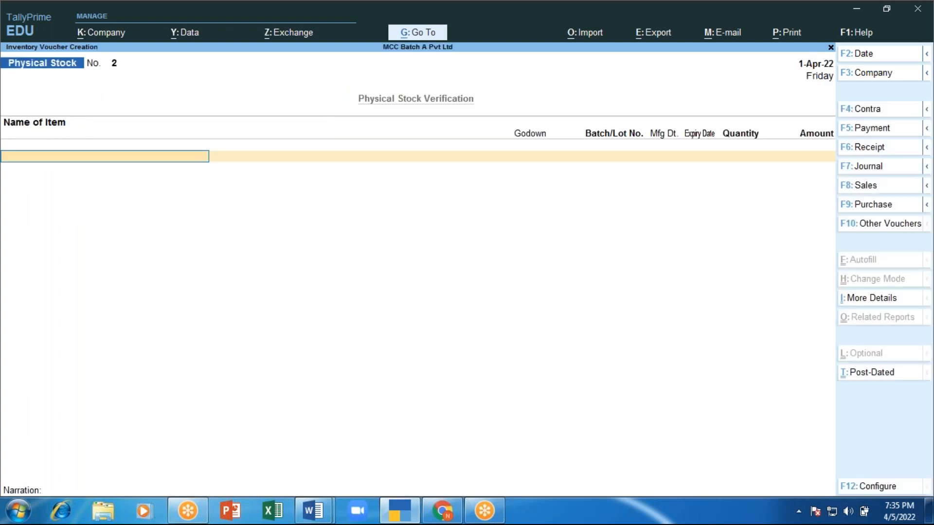
# Step: Add Redmi Note 9 Pro to the physical stock voucher with Godown B as its location
pyautogui.write('Re')
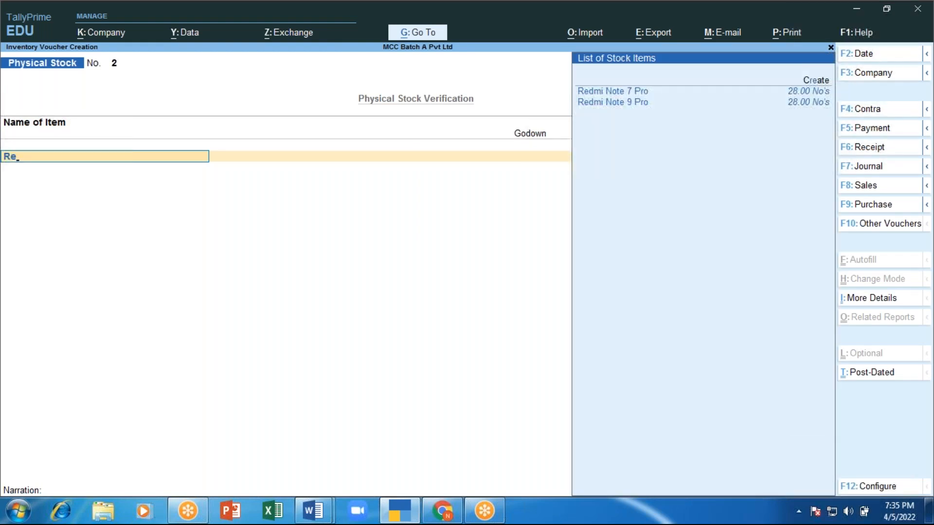
pyautogui.press('Down')
pyautogui.press('Return')
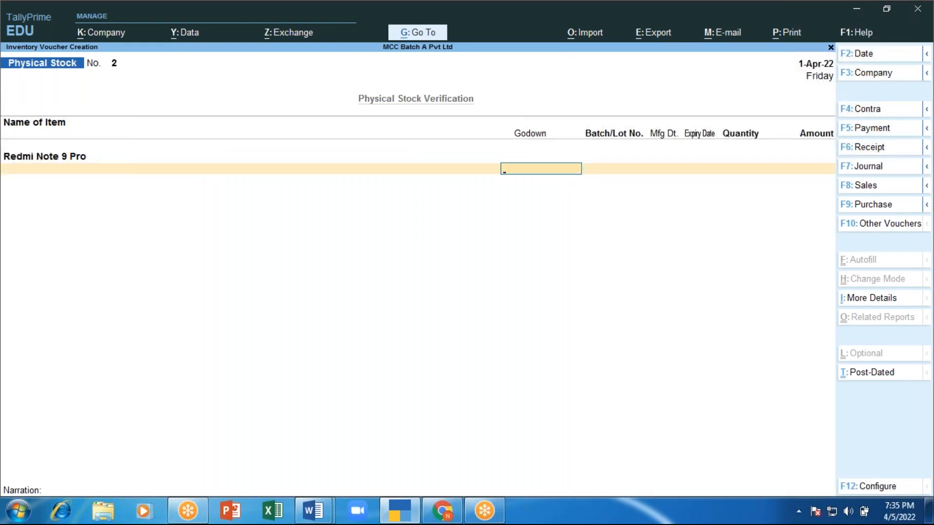
pyautogui.write('B')
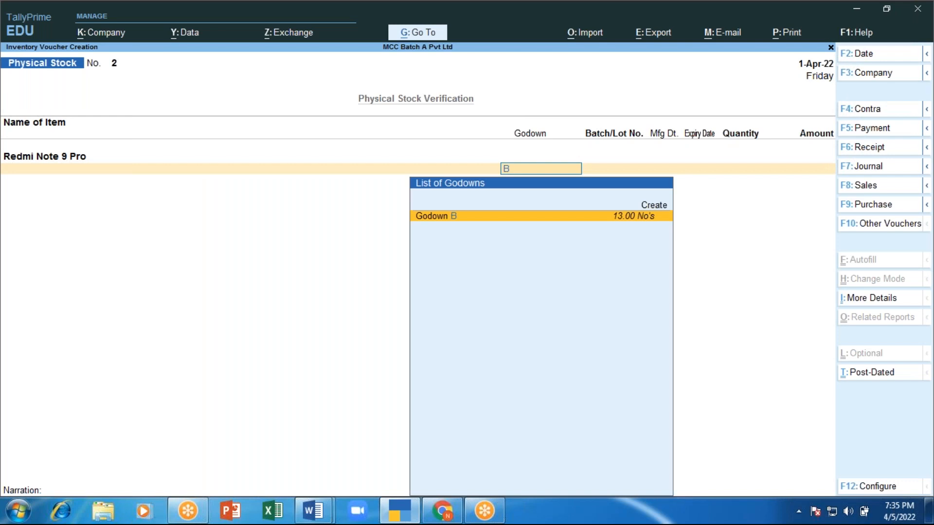
pyautogui.press('Return')
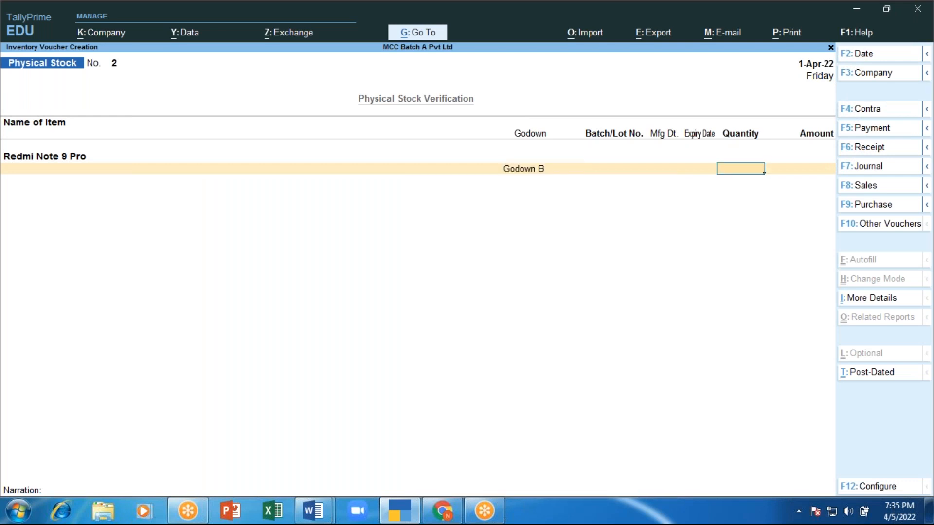
# Step: Set the Redmi Note 9 Pro's physical quantity to 10 No's, save the voucher without a narration and leave voucher entry
pyautogui.write('10')
pyautogui.press('Return')
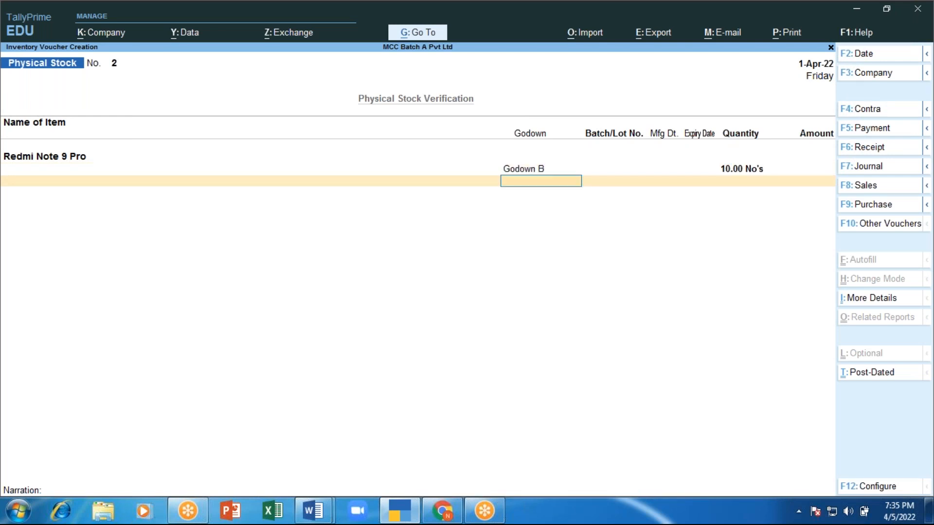
pyautogui.press('Return')
pyautogui.press('Return')
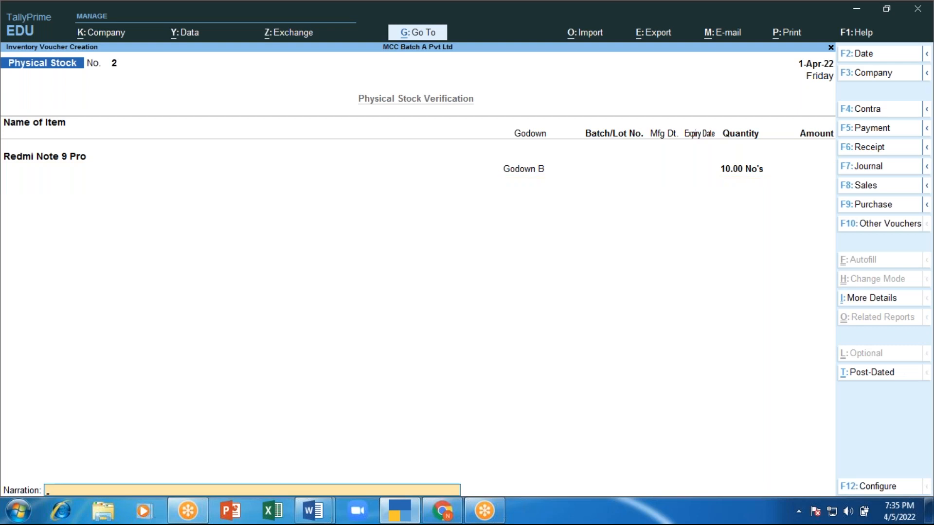
pyautogui.press('Return')
pyautogui.press('y')
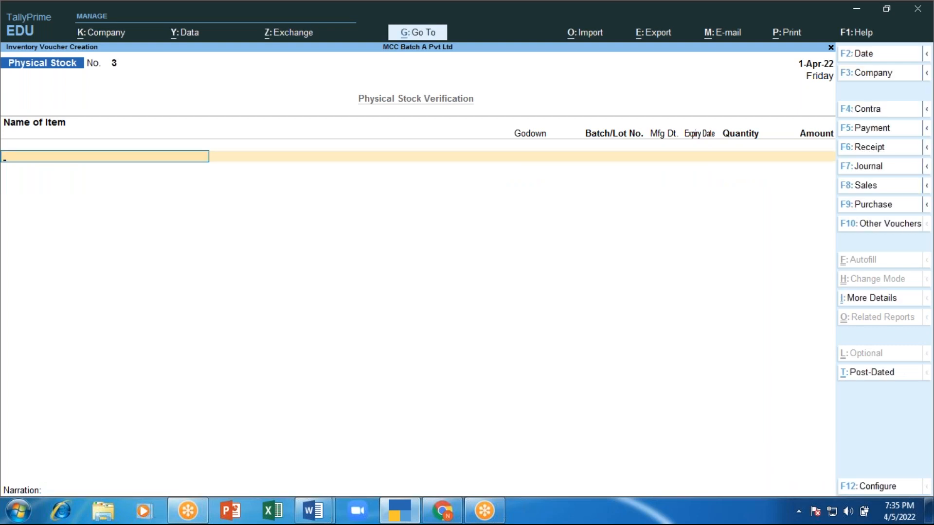
pyautogui.press('Escape')
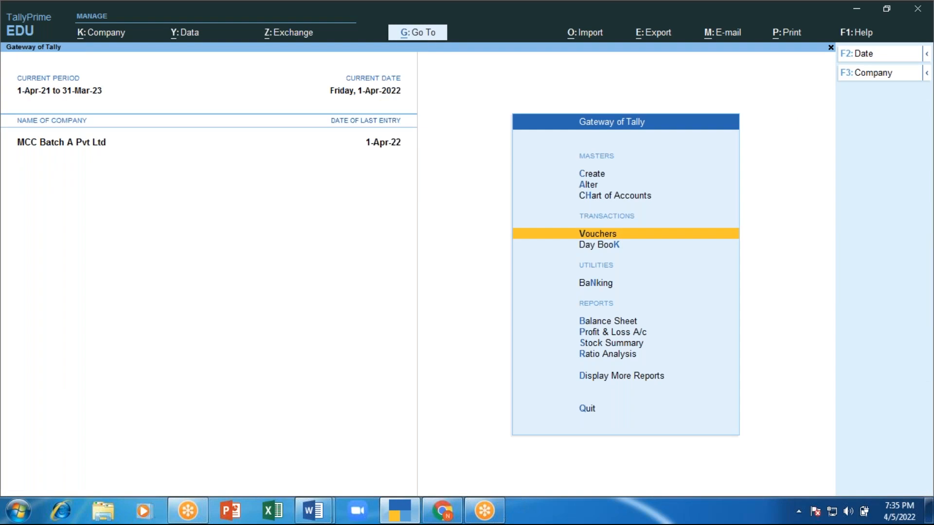
# Step: Open the list of Inventory Books reports from the Gateway of Tally
pyautogui.press('d')
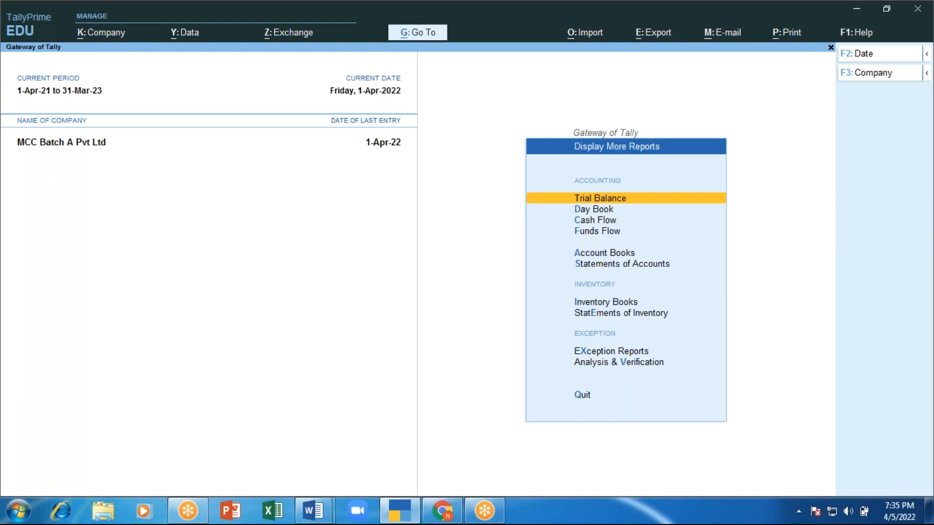
pyautogui.press('Down')
pyautogui.press('Down')
pyautogui.press('Down')
pyautogui.press('Down')
pyautogui.press('Down')
pyautogui.press('Down')
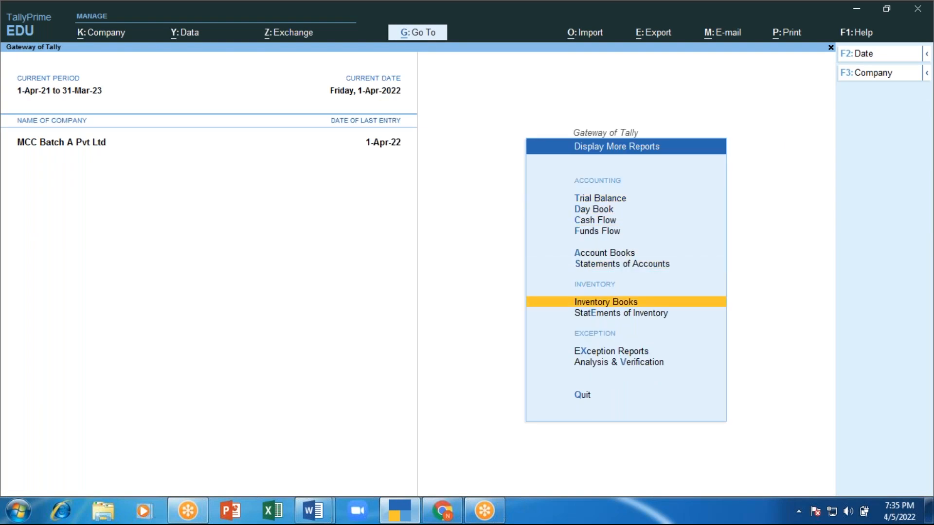
pyautogui.press('Return')
# Step: Open the Godown B summary and check the Redmi Note 9 Pro's closing stock in its Mobiles group
pyautogui.press('Up')
pyautogui.press('Up')
pyautogui.press('Up')
pyautogui.press('Up')
pyautogui.press('Up')
pyautogui.press('Up')
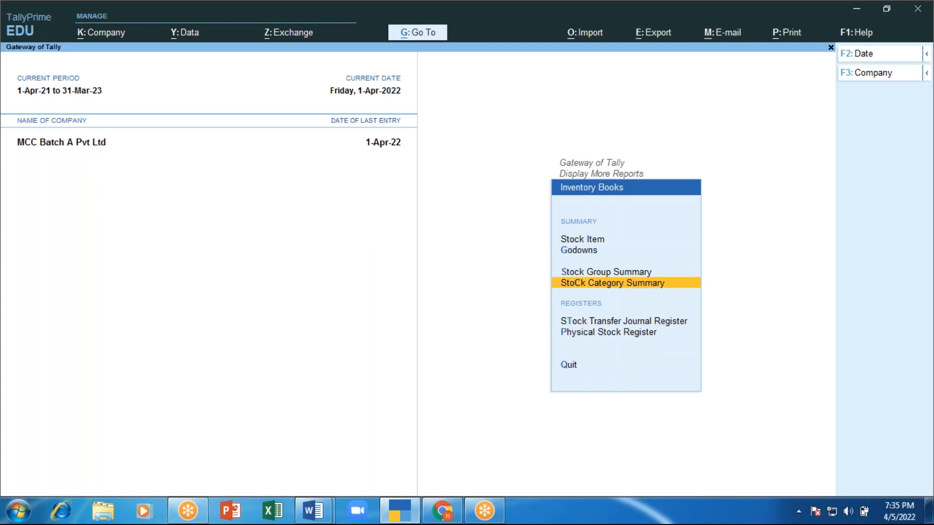
pyautogui.press('Return')
pyautogui.press('Down')
pyautogui.press('Down')
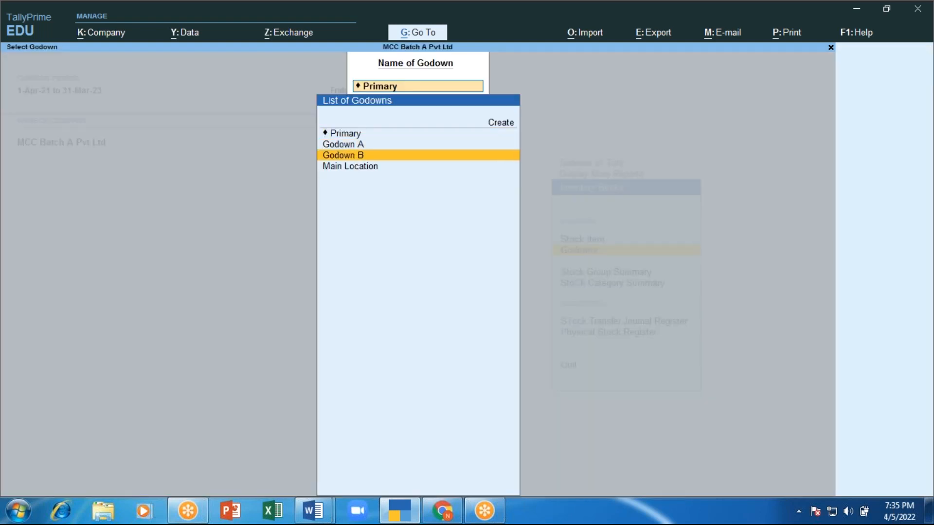
pyautogui.press('Return')
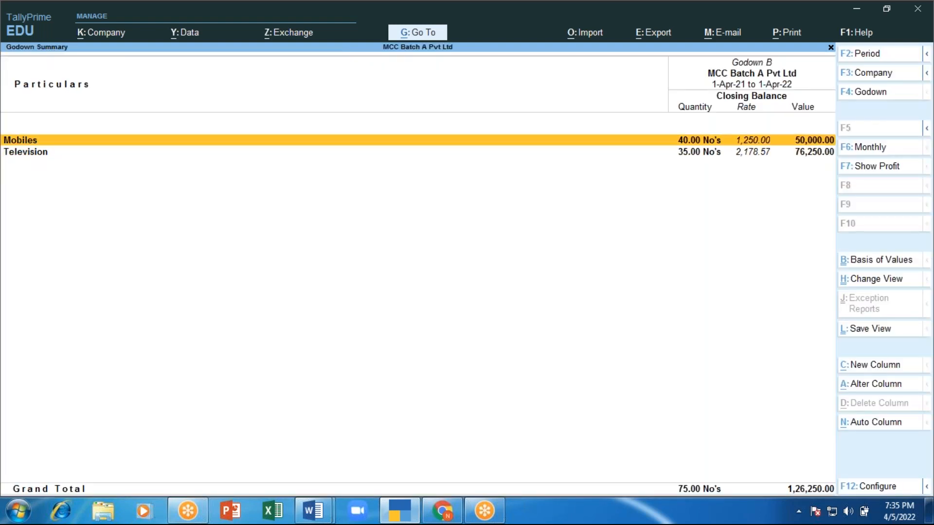
pyautogui.press('Return')
pyautogui.press('Down')
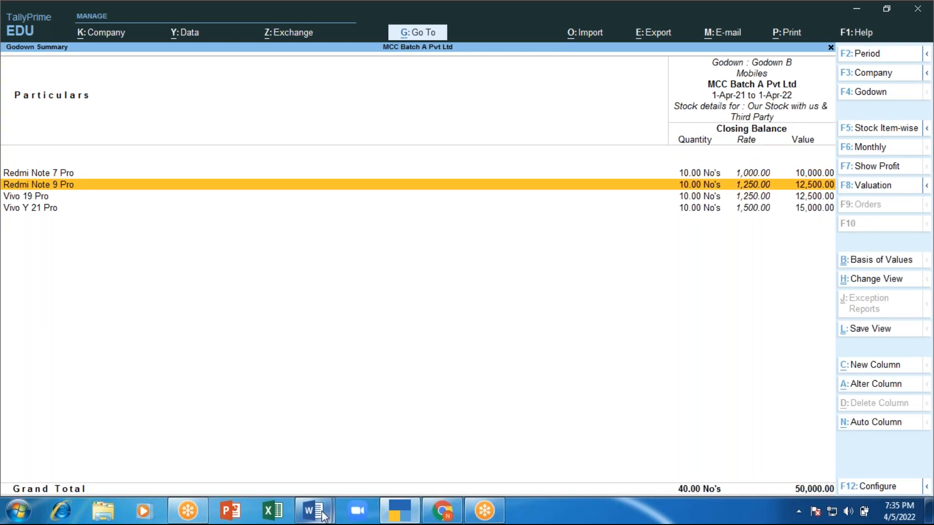
# Step: Switch to the Word notes, highlight the "Stock available physical" line in yellow and color its "stock Journal (Ctrl + F7)" text red
pyautogui.moveTo(322, 516)
pyautogui.click(354, 467)
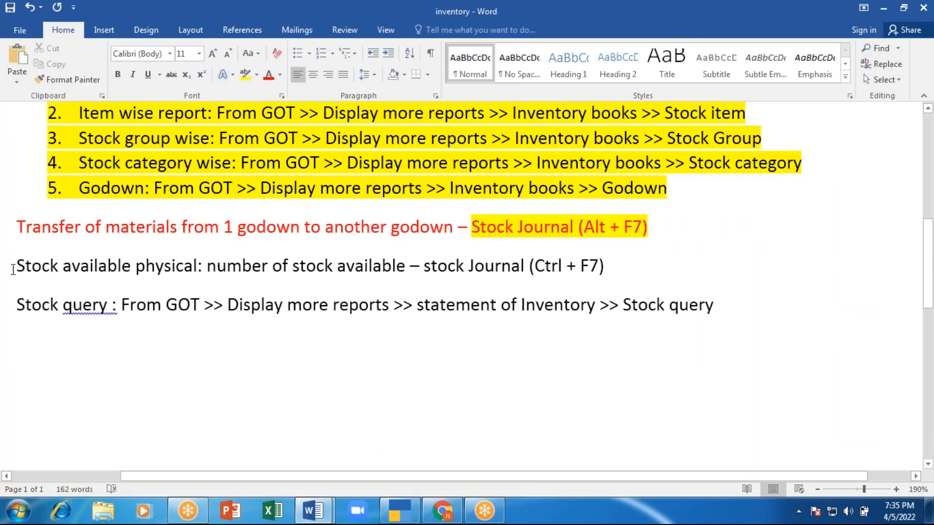
pyautogui.moveTo(16, 267); pyautogui.dragTo(604, 268)
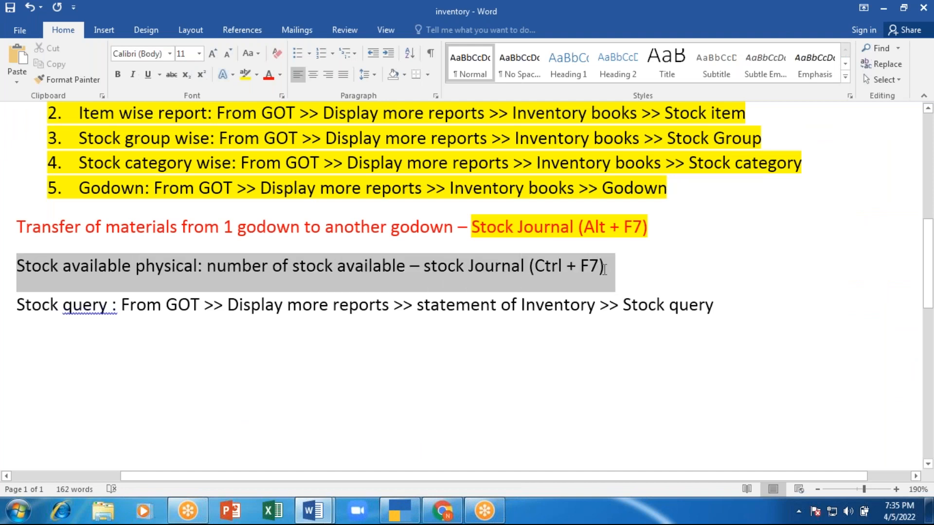
pyautogui.click(244, 74)
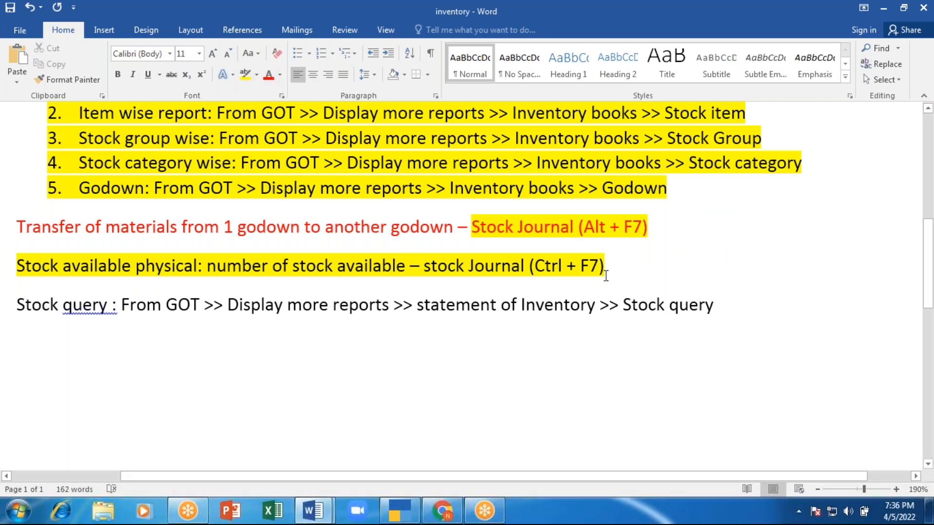
pyautogui.moveTo(604, 268); pyautogui.dragTo(423, 268)
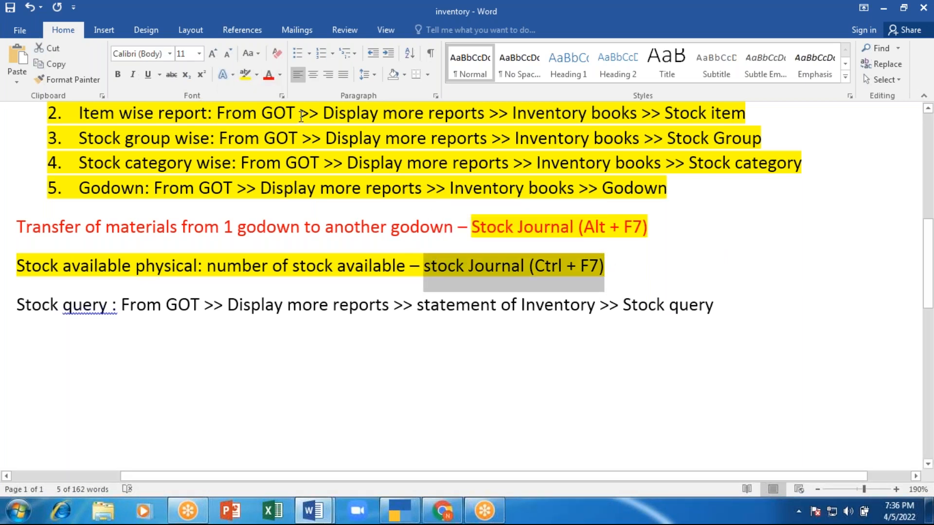
pyautogui.click(269, 75)
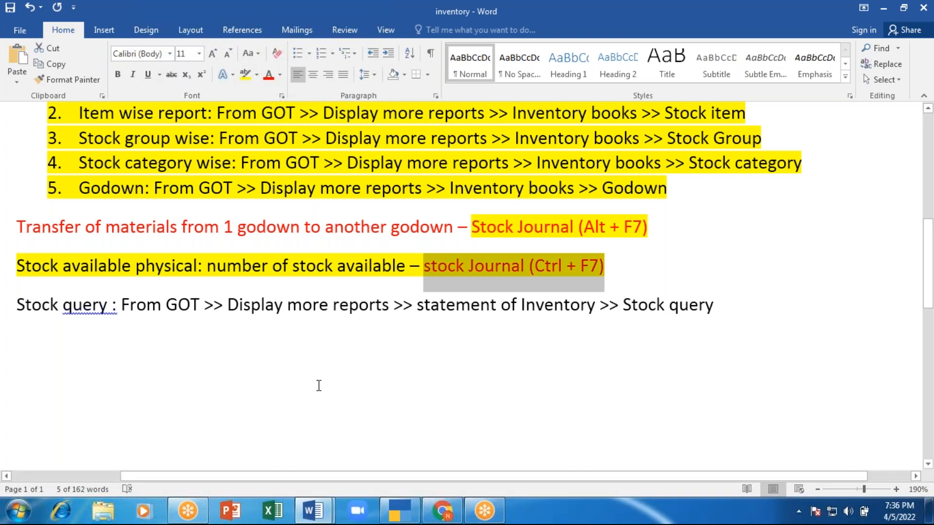
# Step: Remove the highlight from "Stock available physical: number of stock available –", leaving out the red "stock Journal (Ctrl + F7)" text
pyautogui.click(424, 268)
pyautogui.moveTo(431, 267); pyautogui.dragTo(34, 242)
pyautogui.click(192, 334)
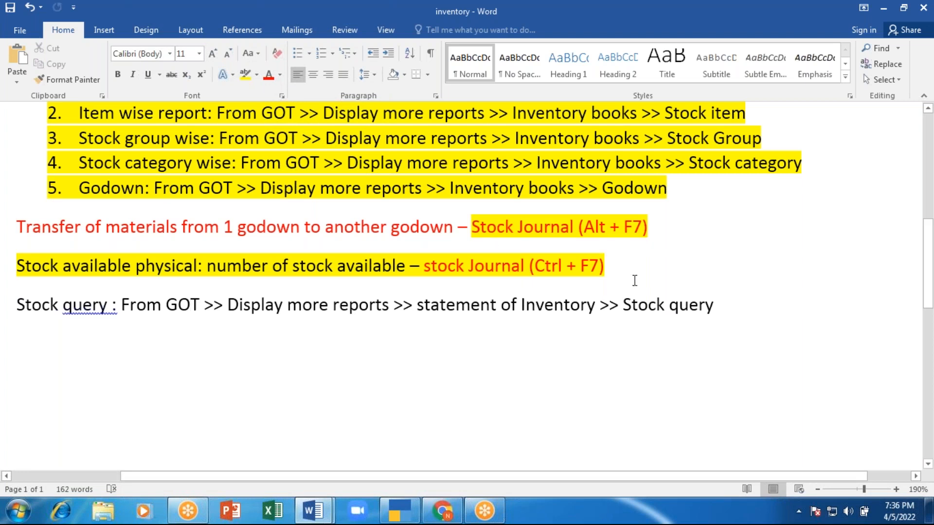
pyautogui.click(632, 276)
pyautogui.moveTo(420, 266); pyautogui.dragTo(8, 271)
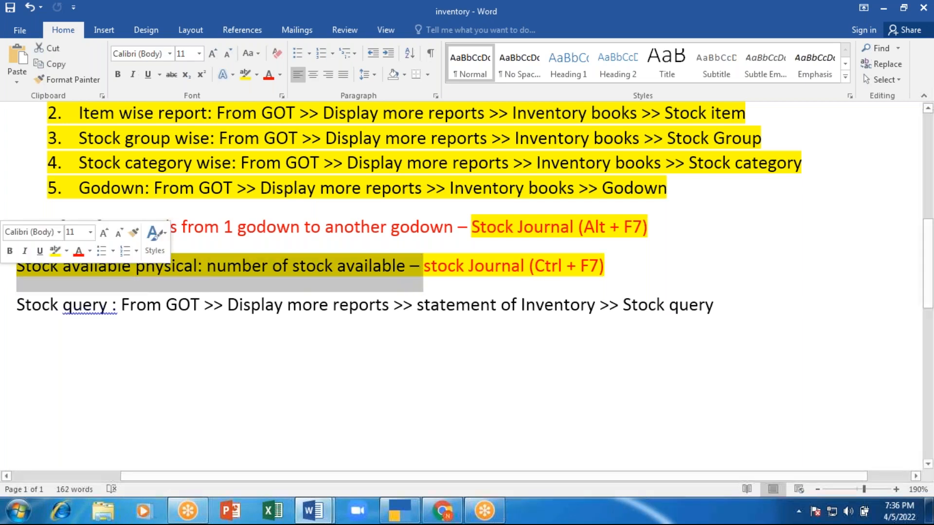
pyautogui.click(257, 75)
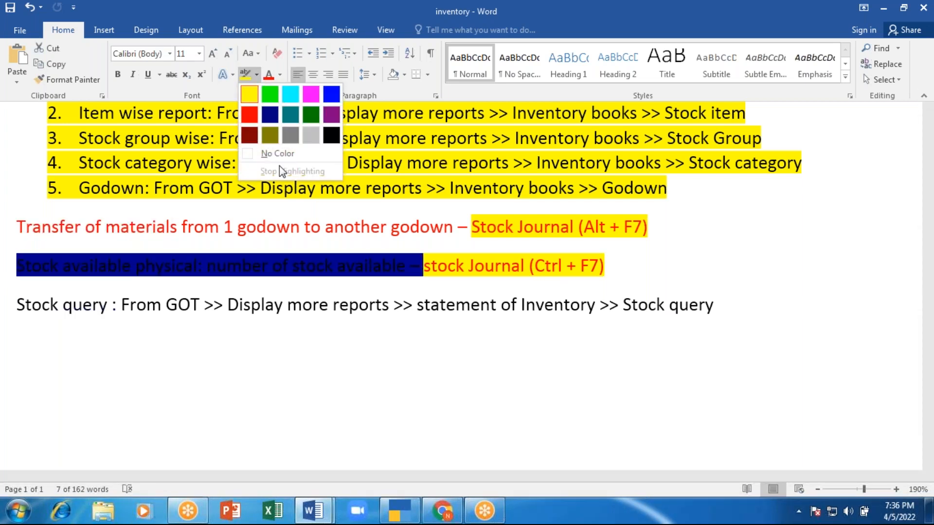
pyautogui.click(277, 153)
pyautogui.press('Left')
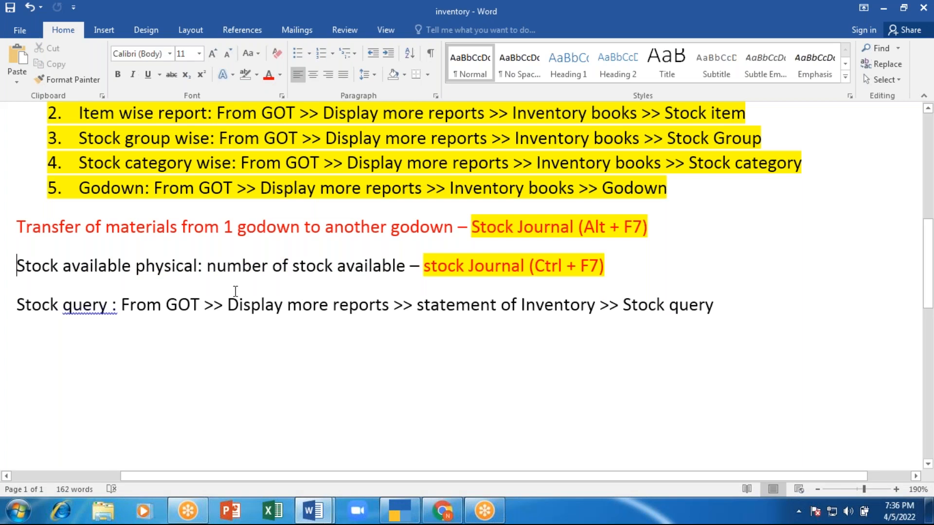
pyautogui.click(641, 22)
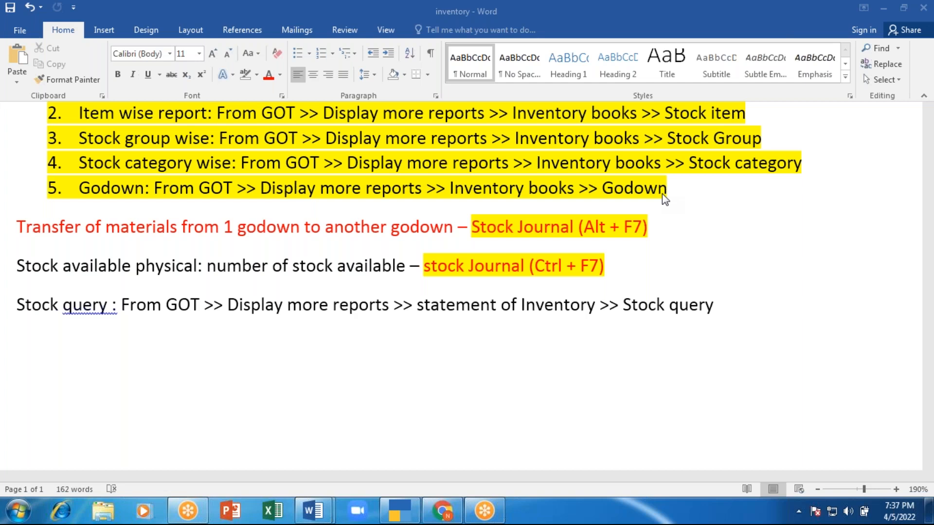
# Step: Switch to TallyPrime, close the open reports and return to the Gateway of Tally
pyautogui.hotkey('alt', 'Tab')
pyautogui.press('Escape')
pyautogui.press('Escape')
pyautogui.press('Escape')
pyautogui.press('Escape')
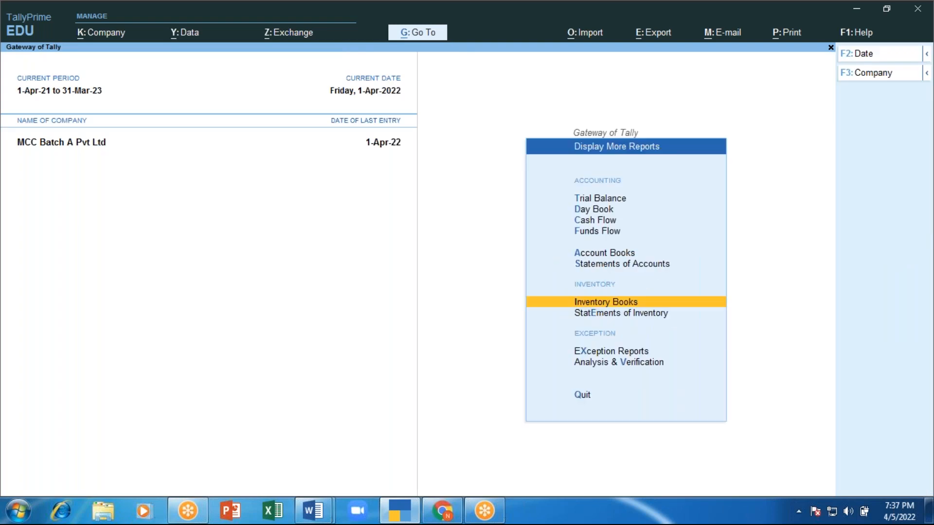
pyautogui.press('Escape')
pyautogui.press('Escape')
pyautogui.press('Escape')
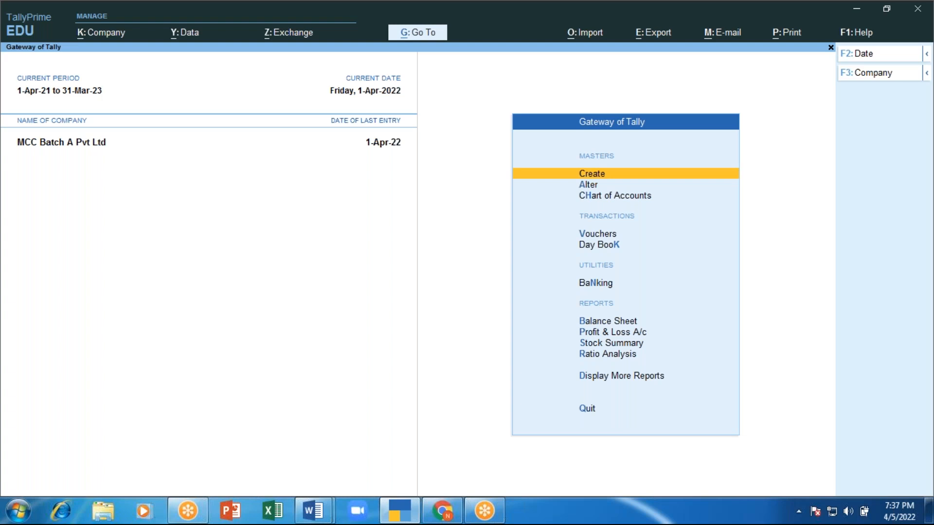
# Step: Open Display More Reports from the Gateway of Tally
pyautogui.press('Down')
pyautogui.press('Down')
pyautogui.press('Down')
pyautogui.press('Down')
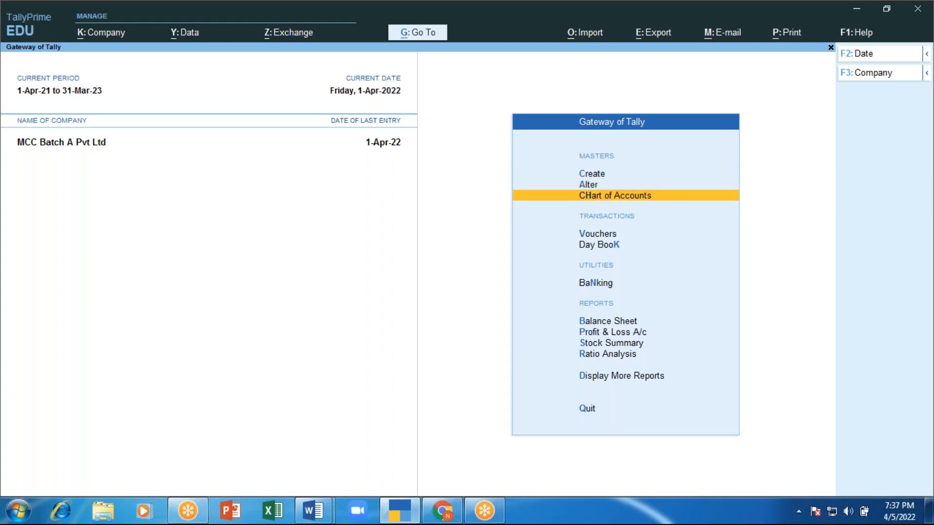
pyautogui.press('Down')
pyautogui.press('Down')
pyautogui.press('Down')
pyautogui.press('Down')
pyautogui.press('Down')
pyautogui.press('Down')
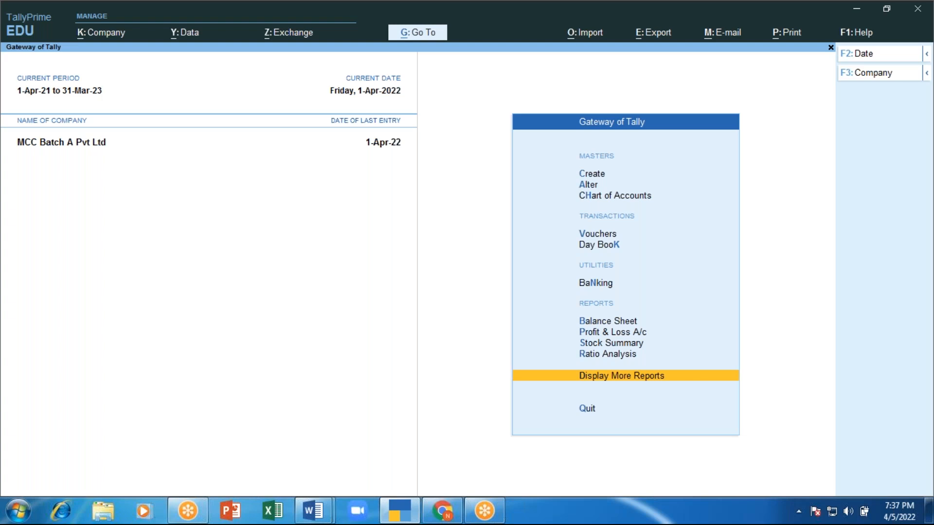
pyautogui.press('Return')
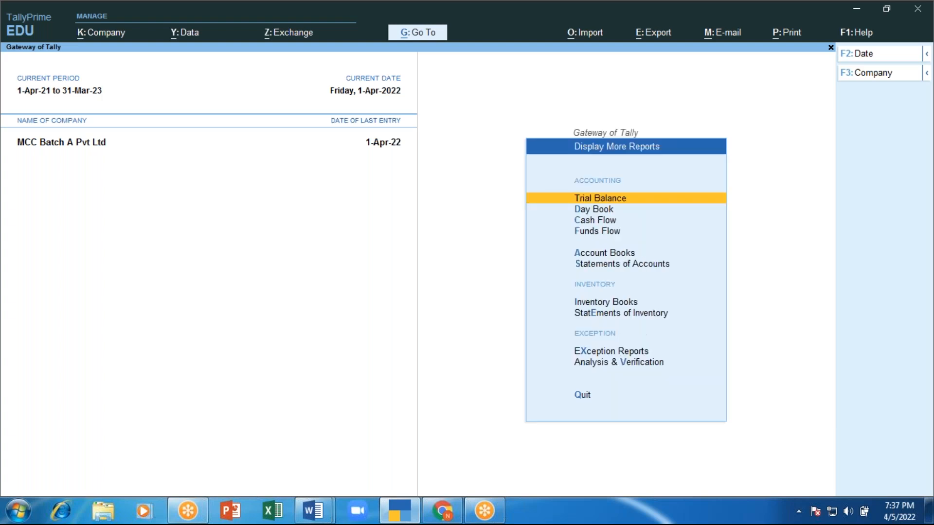
# Step: Open the Statements of Inventory reports from the Display More Reports list
pyautogui.press('Down')
pyautogui.press('Down')
pyautogui.press('Down')
pyautogui.press('Down')
pyautogui.press('Down')
pyautogui.press('Down')
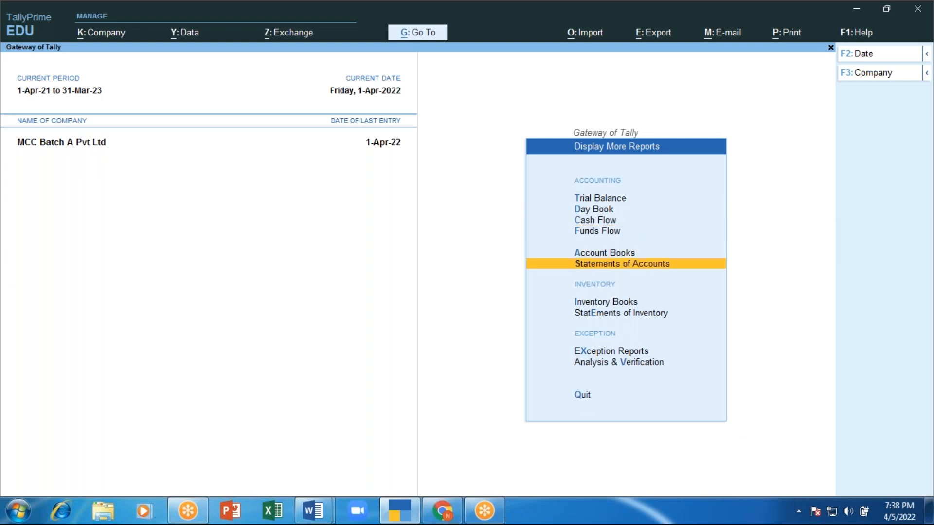
pyautogui.press('Up')
pyautogui.press('Down')
pyautogui.press('Down')
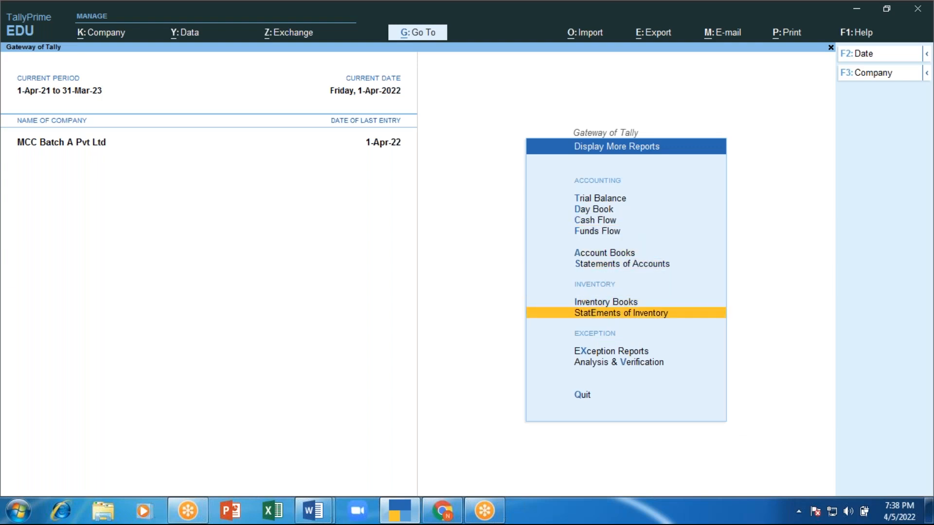
pyautogui.press('Return')
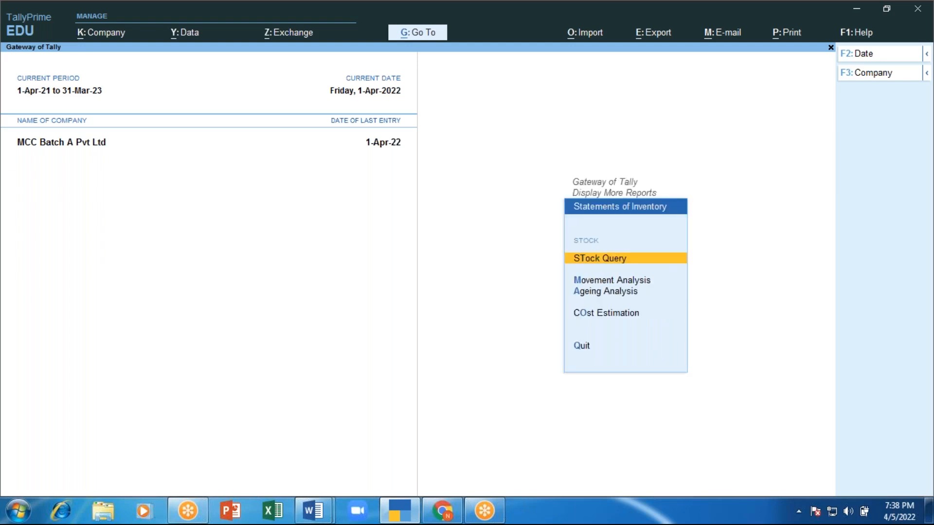
# Step: Examine the Stock Query for the Redmi Note 7 Pro and return to the Gateway of Tally
pyautogui.press('Return')
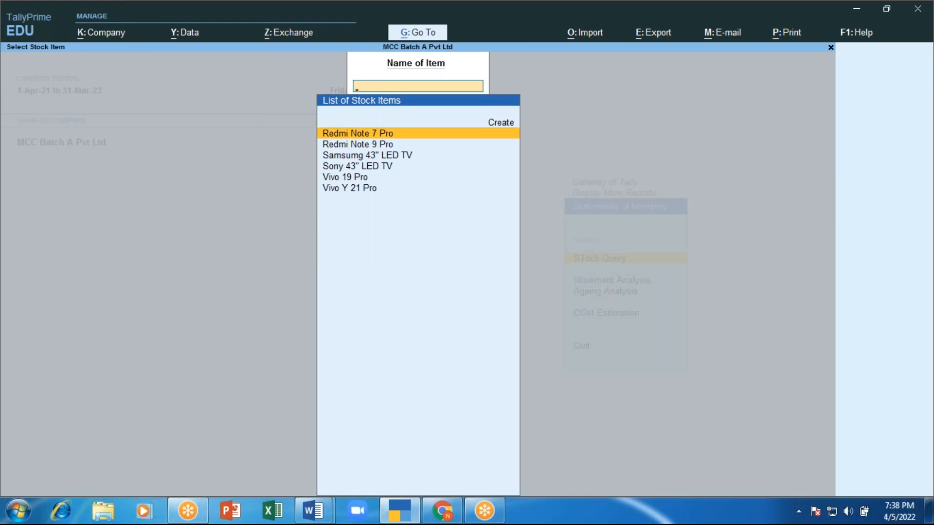
pyautogui.press('Return')
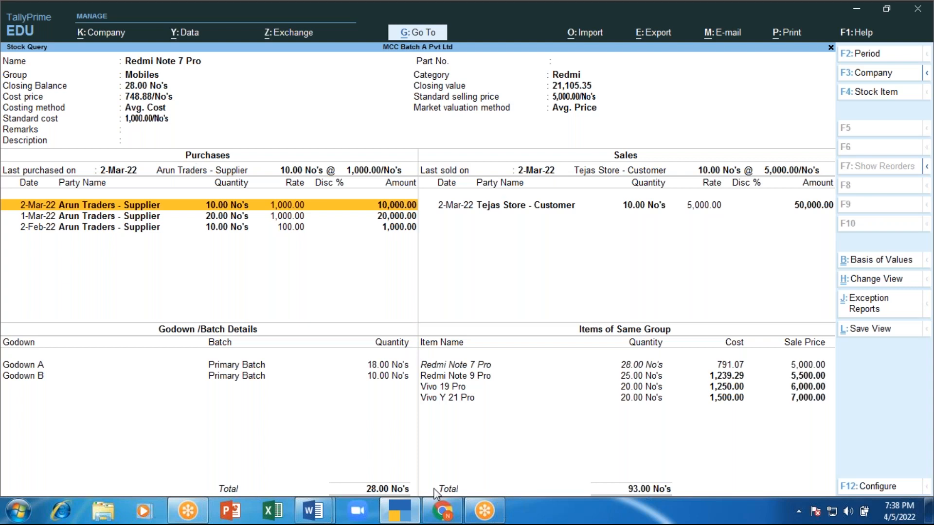
pyautogui.press('Escape')
pyautogui.press('Escape')
pyautogui.press('Escape')
pyautogui.press('Escape')
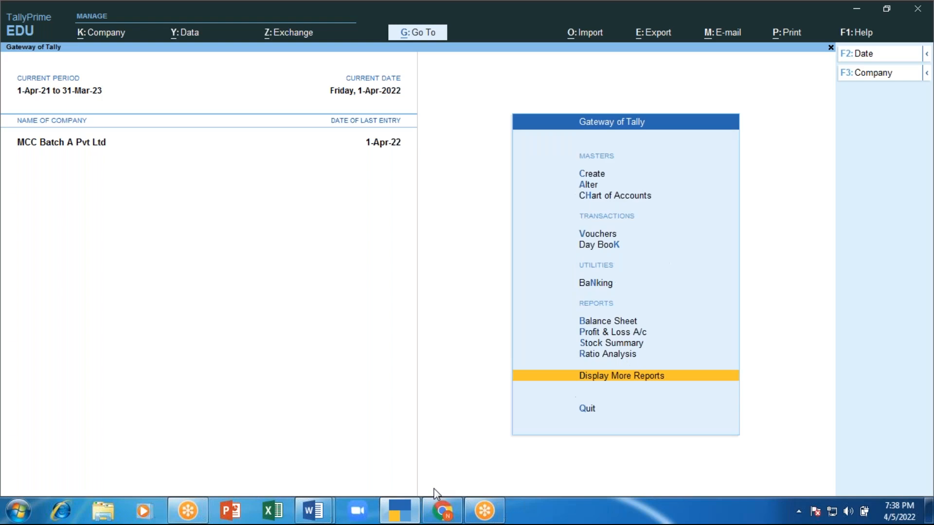
pyautogui.press('Escape')
pyautogui.press('Escape')
# Step: Open Statements of Inventory again through Display More Reports
pyautogui.press('d')
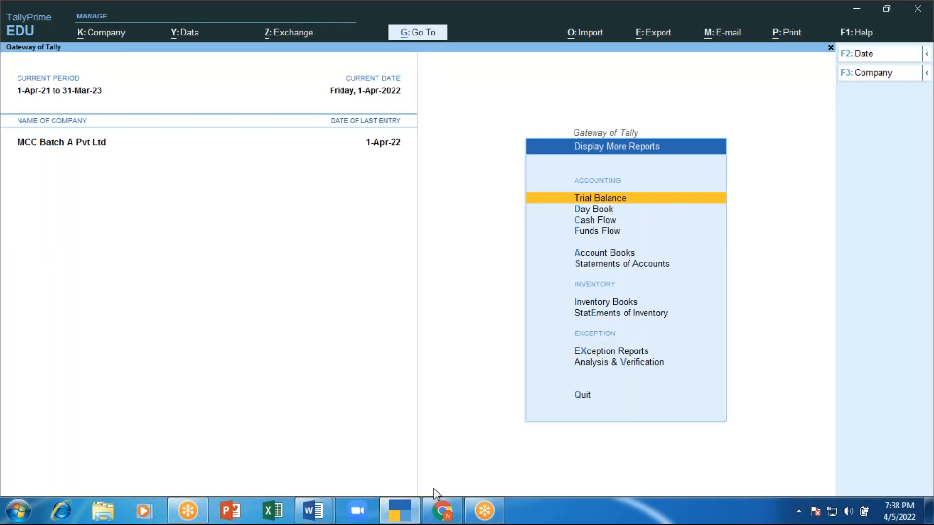
pyautogui.press('Down')
pyautogui.press('Down')
pyautogui.press('Down')
pyautogui.press('Down')
pyautogui.press('Down')
pyautogui.press('Down')
pyautogui.press('Down')
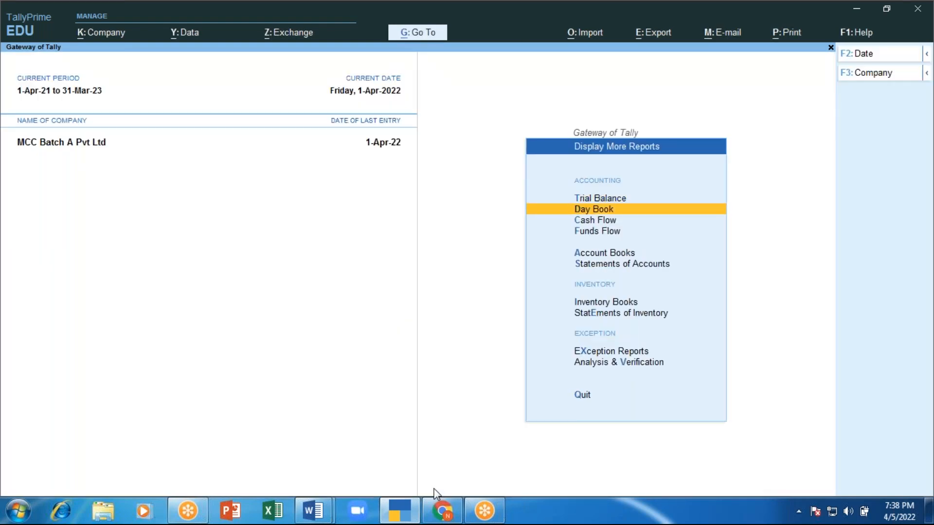
pyautogui.press('Return')
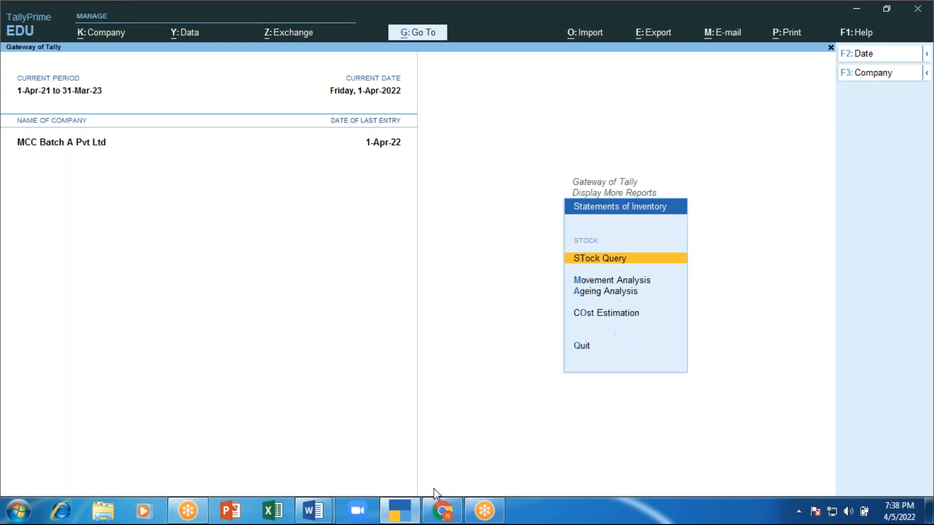
# Step: Examine the Stock Query for the Redmi Note 9 Pro
pyautogui.press('Return')
pyautogui.press('Down')
pyautogui.press('Up')
pyautogui.press('Down')
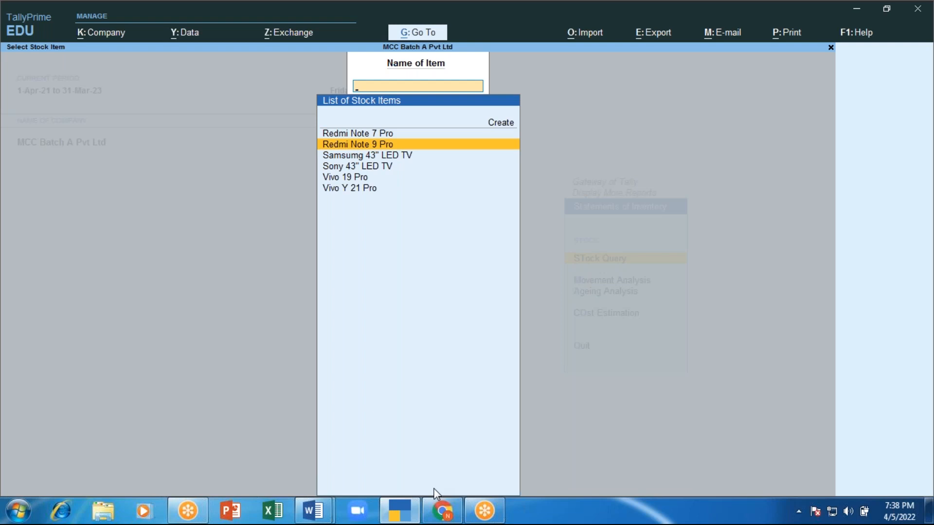
pyautogui.press('Return')
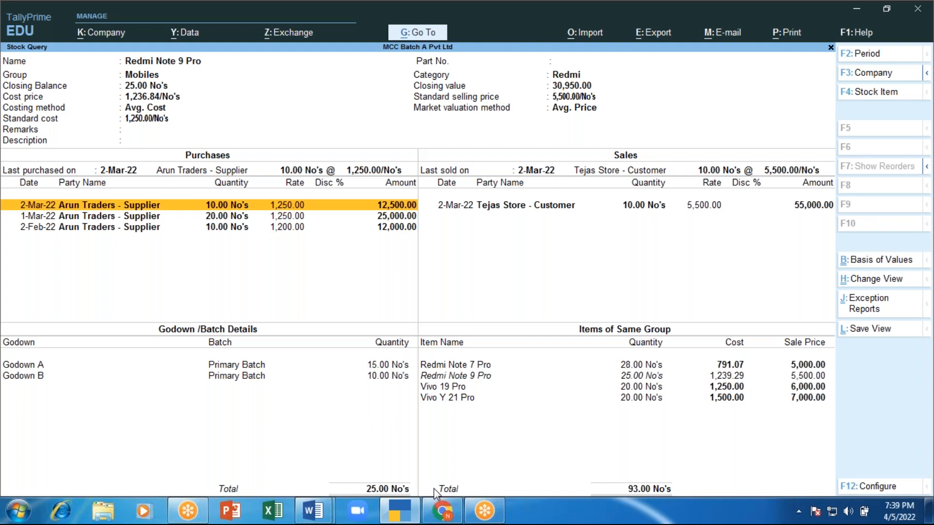
# Step: Switch to the Word notes and add "To view report related to purchase, sales, godown , item with group." below the Stock query line
pyautogui.hotkey('alt', 'Tab')
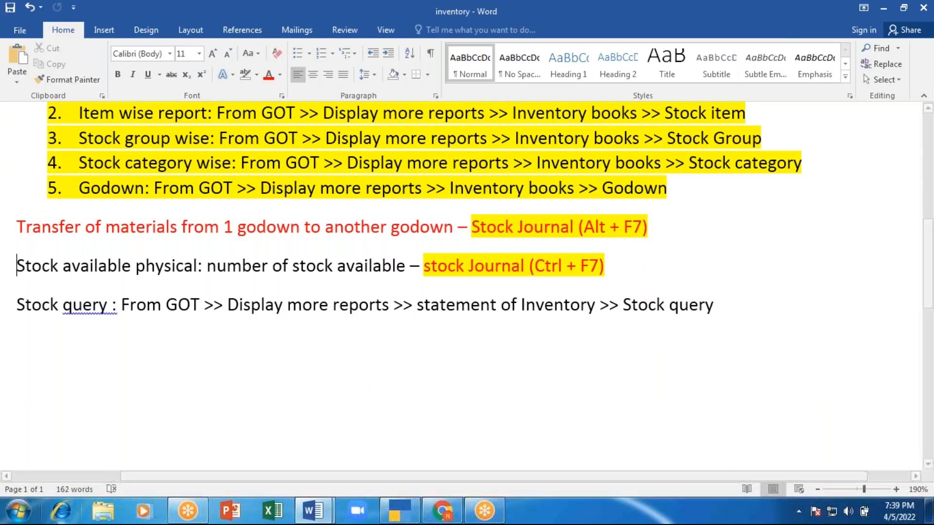
pyautogui.click(724, 305)
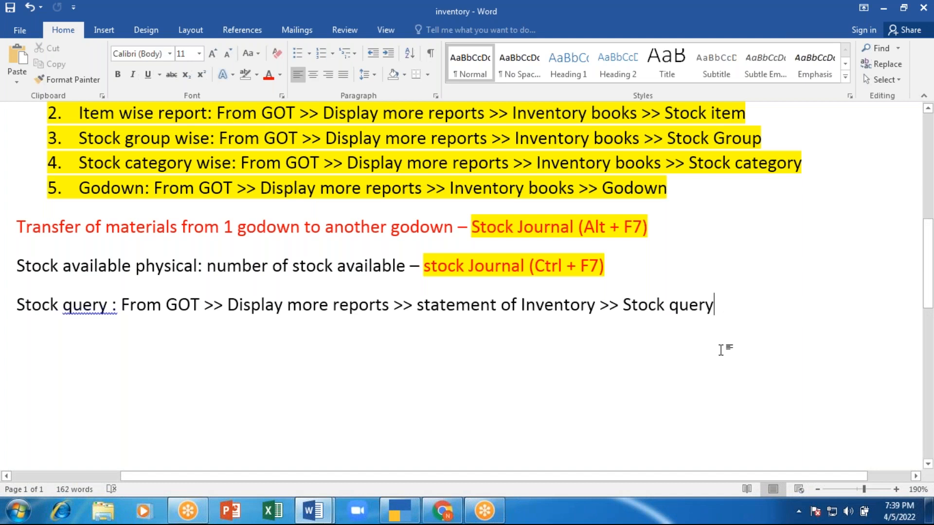
pyautogui.press('Return')
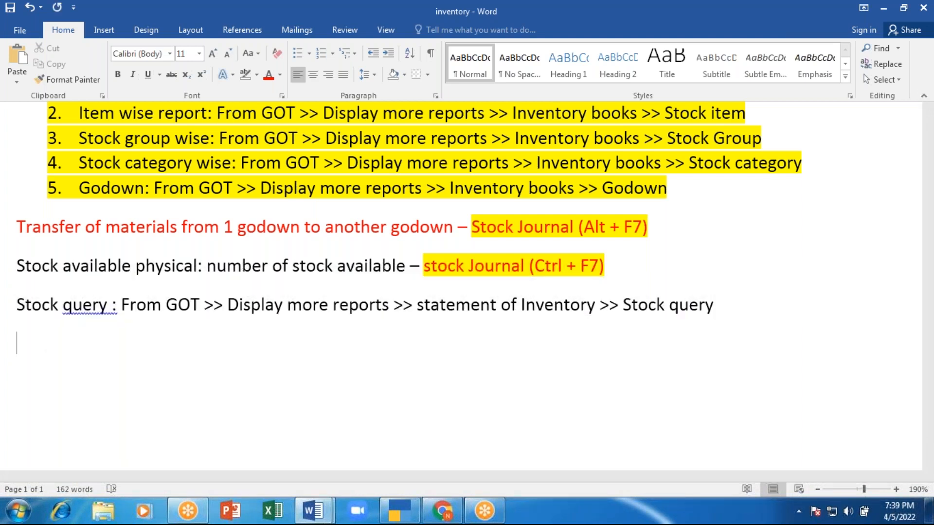
pyautogui.write('To view report related to purchas')
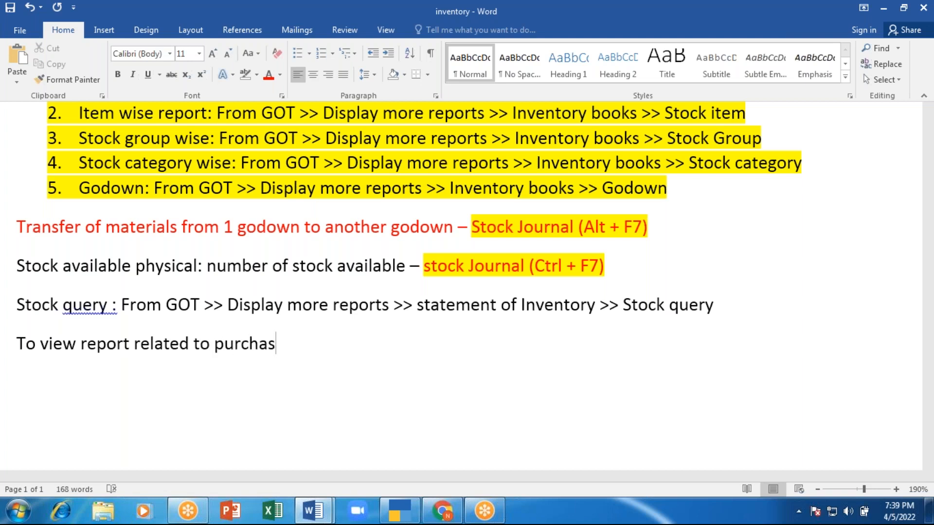
pyautogui.write('e, sdales')
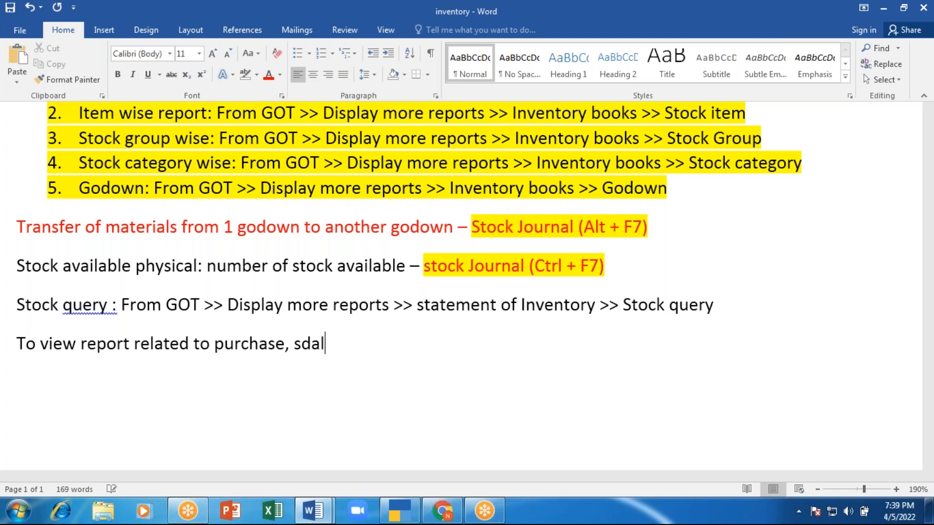
pyautogui.press('BackSpace')
pyautogui.press('BackSpace')
pyautogui.press('BackSpace')
pyautogui.press('BackSpace')
pyautogui.press('BackSpace')
pyautogui.write('ales, godow')
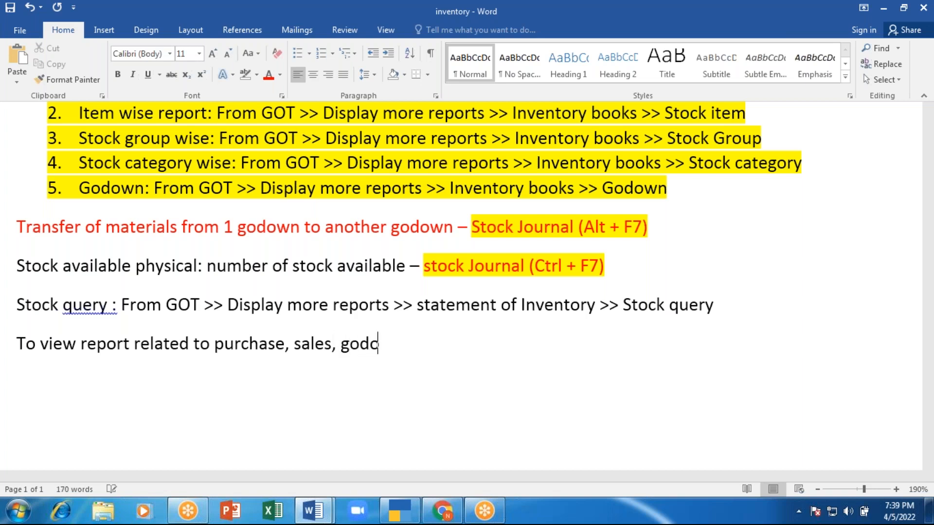
pyautogui.write('n , item with group.')
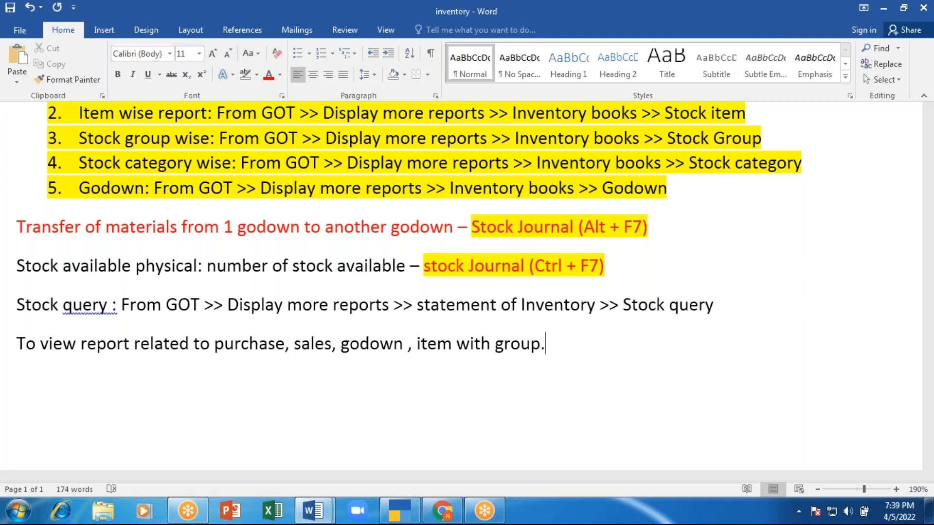
# Step: Insert a blank line above the Stock query line and remove the space before the comma after "godown"
pyautogui.click(16, 303)
pyautogui.press('Return')
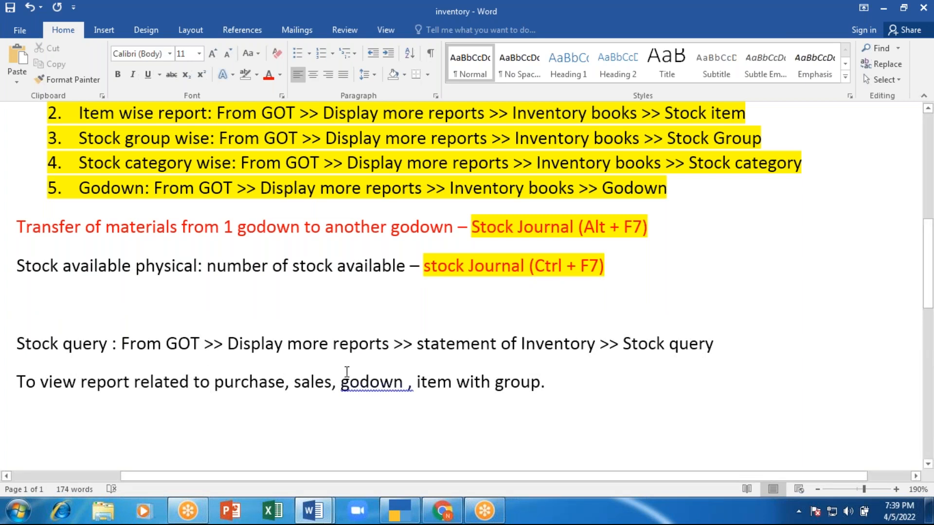
pyautogui.click(410, 382)
pyautogui.press('BackSpace')
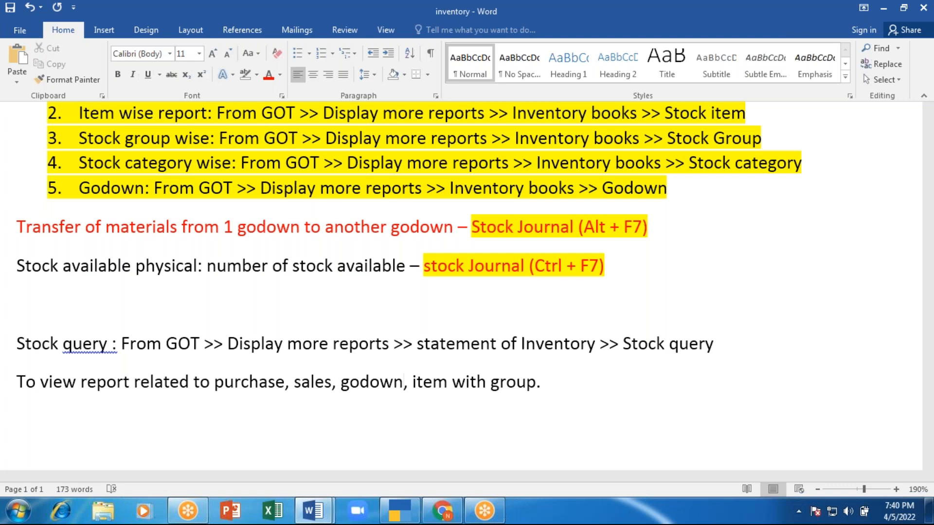
pyautogui.click(416, 381)
pyautogui.press('Right')
pyautogui.press('Right')
pyautogui.press('Right')
pyautogui.press('Right')
pyautogui.press('Right')
pyautogui.press('Right')
pyautogui.press('Right')
pyautogui.press('Right')
pyautogui.press('Right')
pyautogui.press('Right')
pyautogui.press('Right')
pyautogui.press('Right')
pyautogui.press('Right')
pyautogui.press('Right')
pyautogui.press('Right')
# Step: Switch to TallyPrime, close the Stock Query and return to the Gateway of Tally without quitting
pyautogui.click(397, 512)
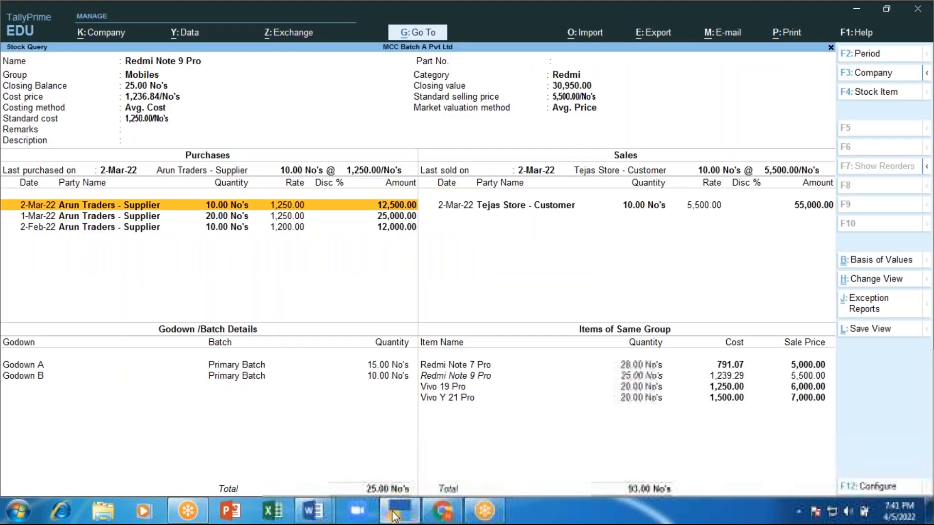
pyautogui.press('Escape')
pyautogui.press('Escape')
pyautogui.press('Escape')
pyautogui.press('Escape')
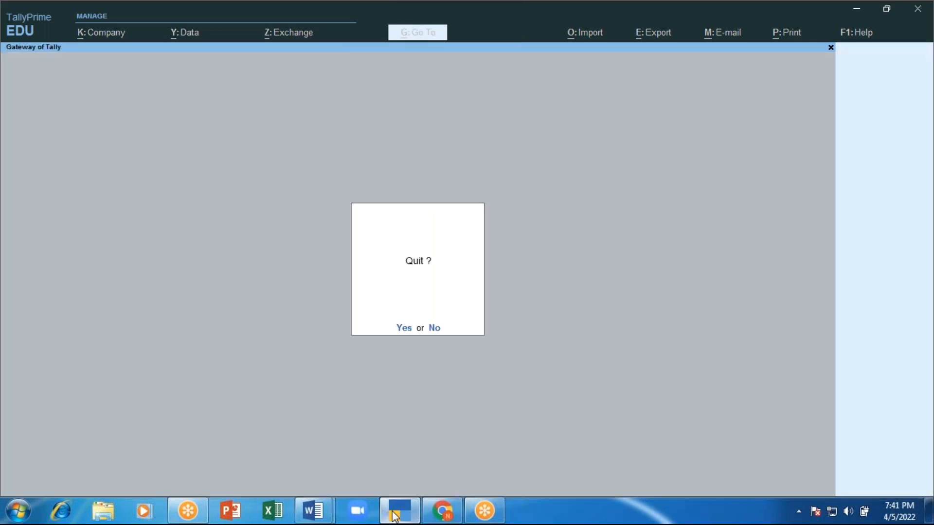
pyautogui.press('Escape')
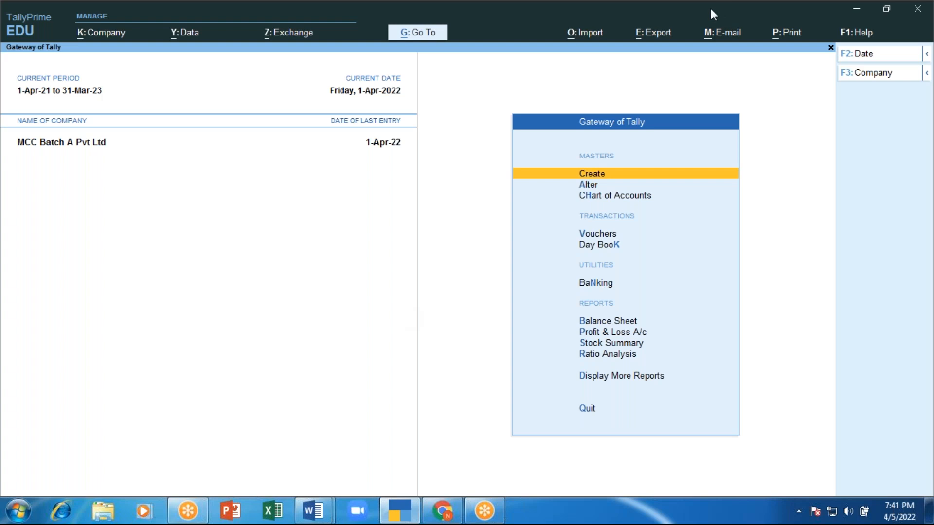
pyautogui.click(690, 21)
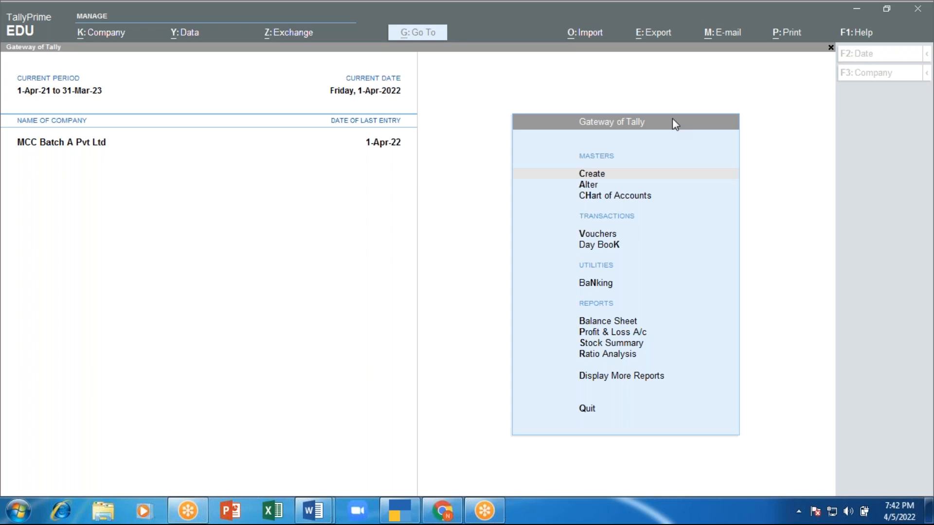
pyautogui.click(220, 237)
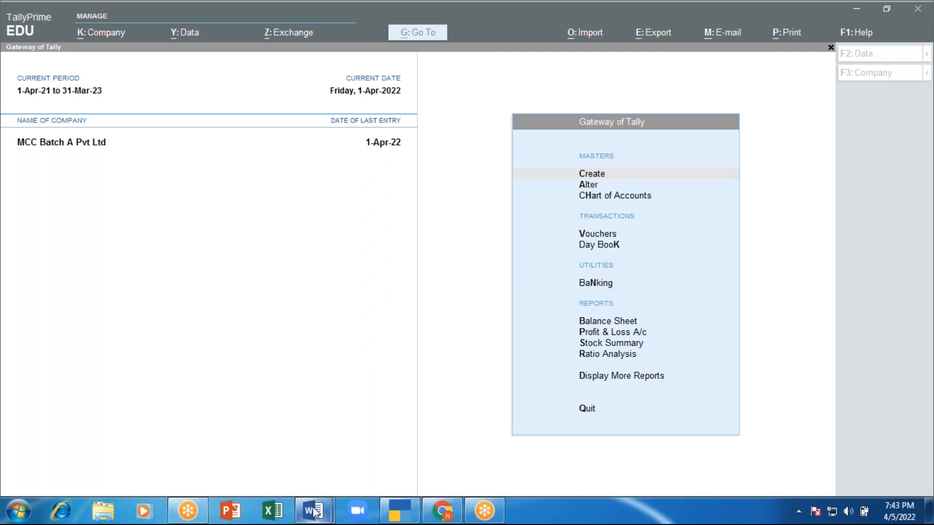
pyautogui.moveTo(315, 512)
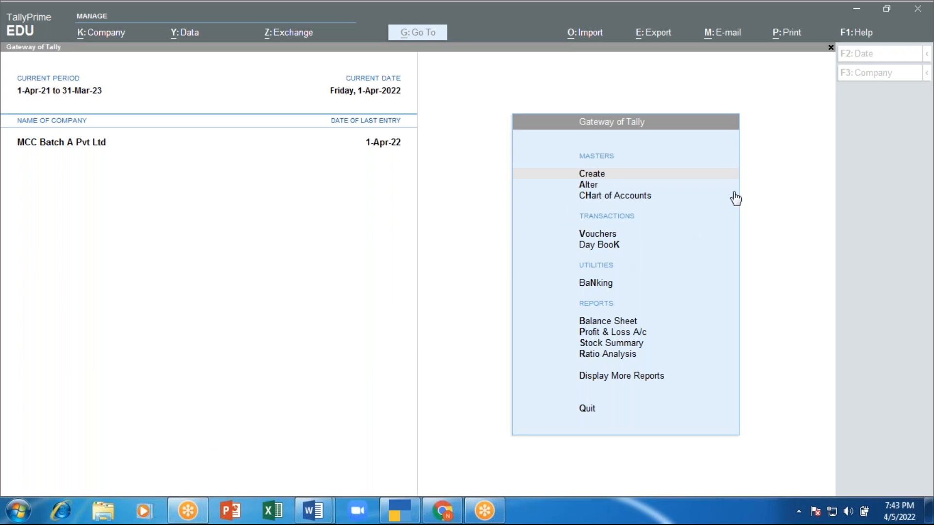
pyautogui.click(568, 171)
pyautogui.press('Return')
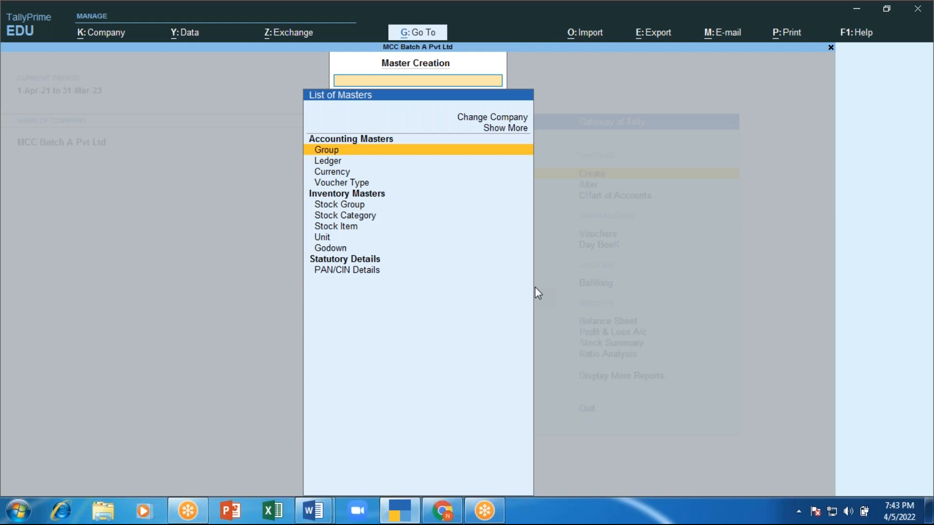
pyautogui.press('Down')
pyautogui.press('Return')
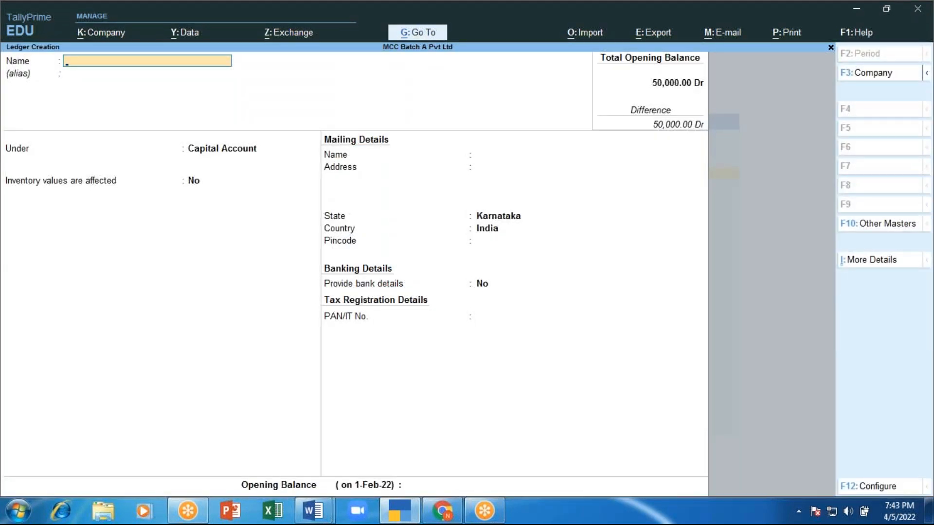
pyautogui.press('Escape')
pyautogui.press('y')
pyautogui.press('Escape')
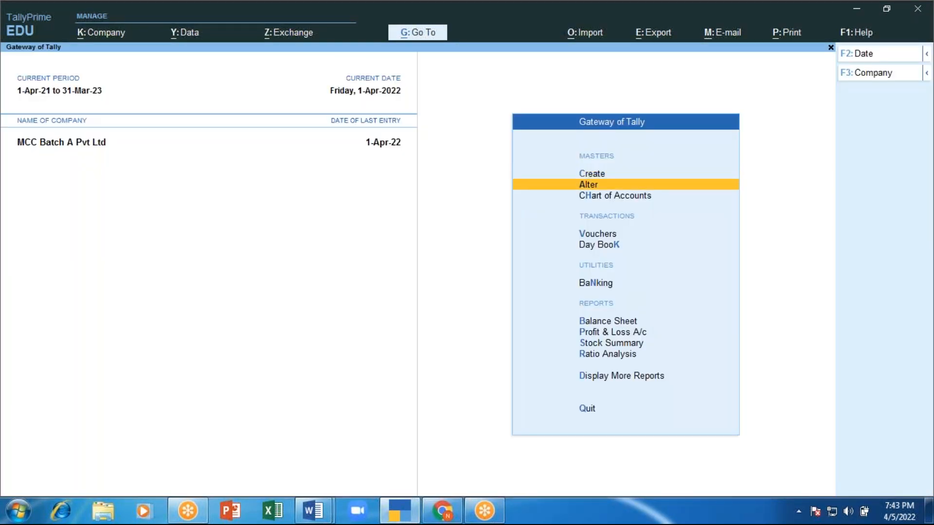
# Step: Look through the list of existing ledgers available for alteration, find the Computer ledger, and return to the Gateway of Tally
pyautogui.press('Return')
pyautogui.press('Return')
pyautogui.press('Down')
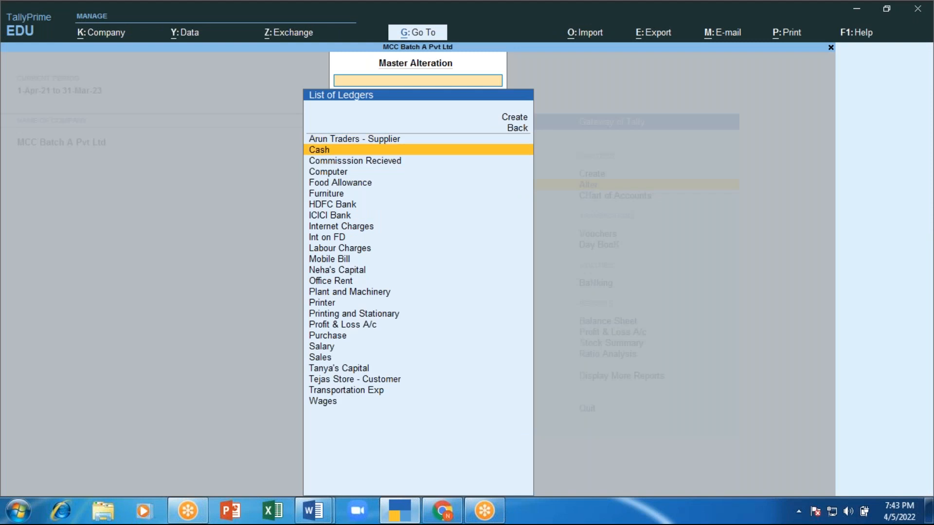
pyautogui.press('Down')
pyautogui.press('Down')
pyautogui.press('Down')
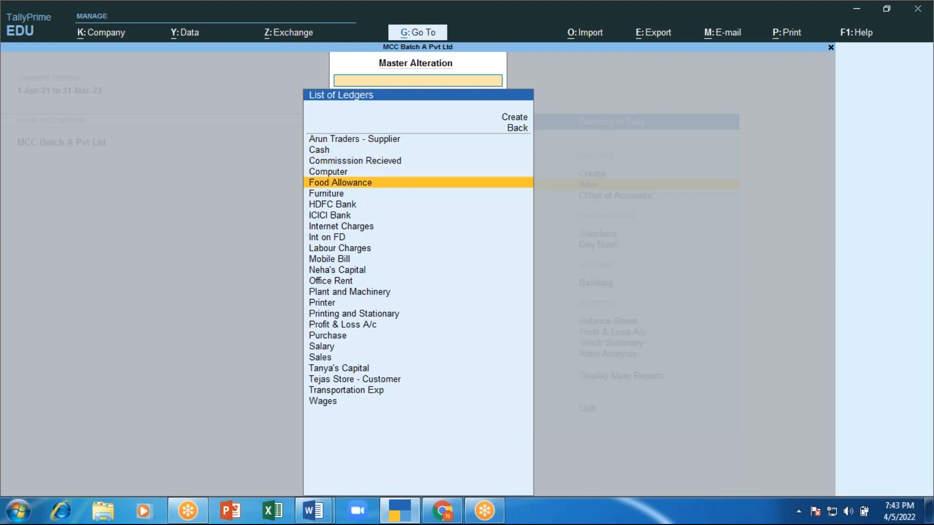
pyautogui.press('Up')
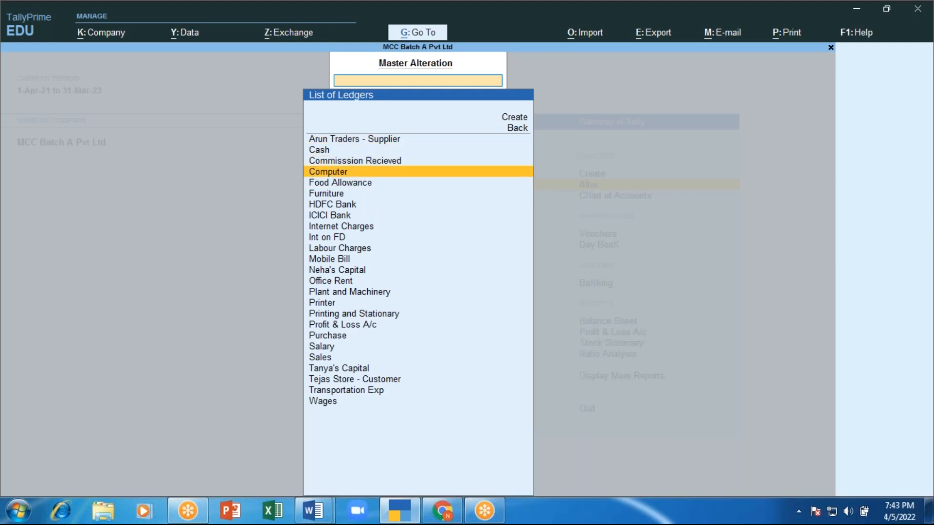
pyautogui.press('Escape')
pyautogui.press('Escape')
# Step: Try to create a ledger named "Computer" under the default Capital Account group
pyautogui.press('Up')
pyautogui.press('Return')
pyautogui.press('Down')
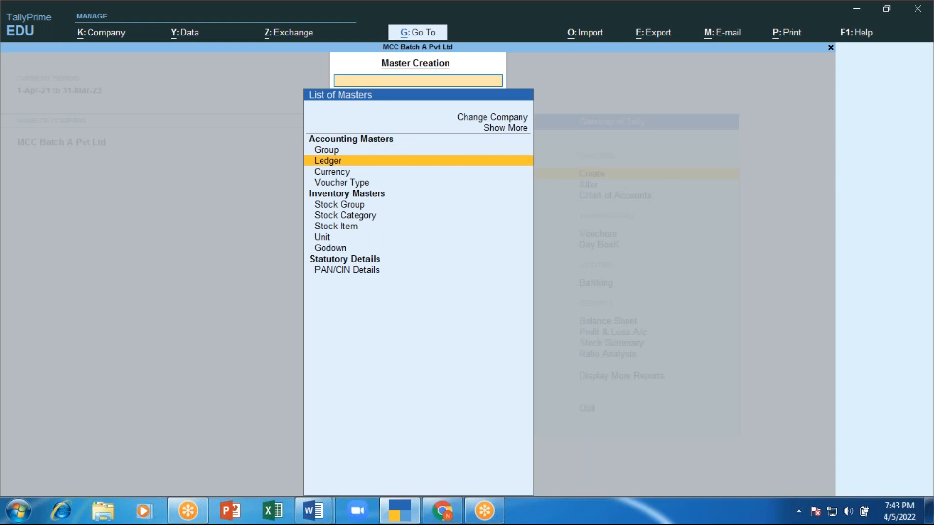
pyautogui.press('Return')
pyautogui.write('Com')
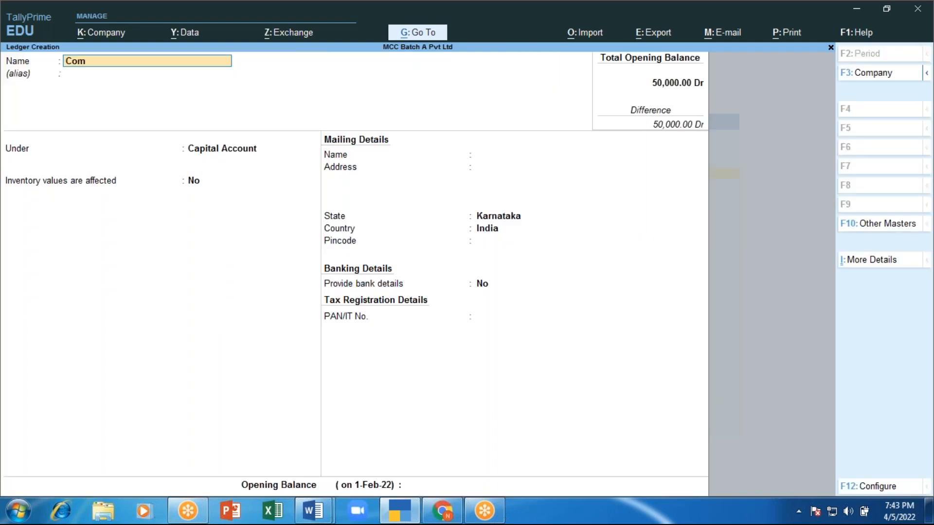
pyautogui.write('puter')
pyautogui.press('Return')
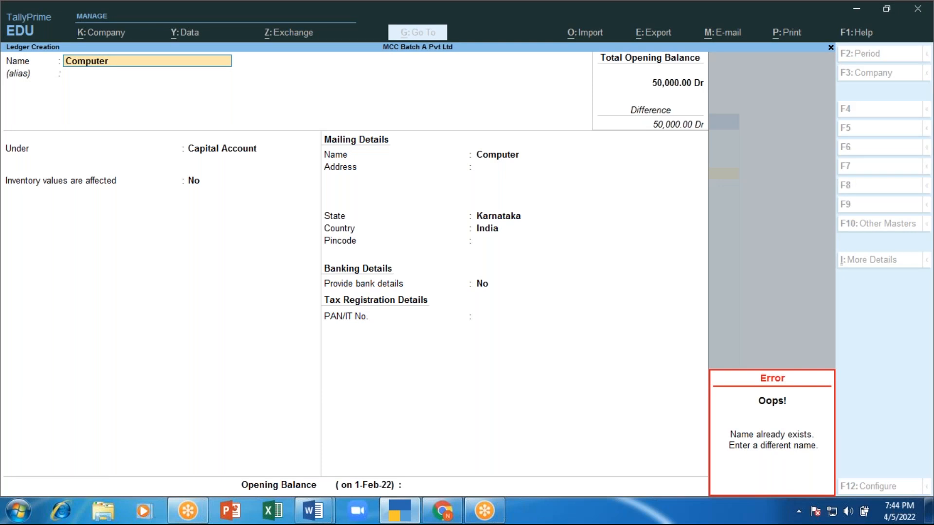
pyautogui.press('Escape')
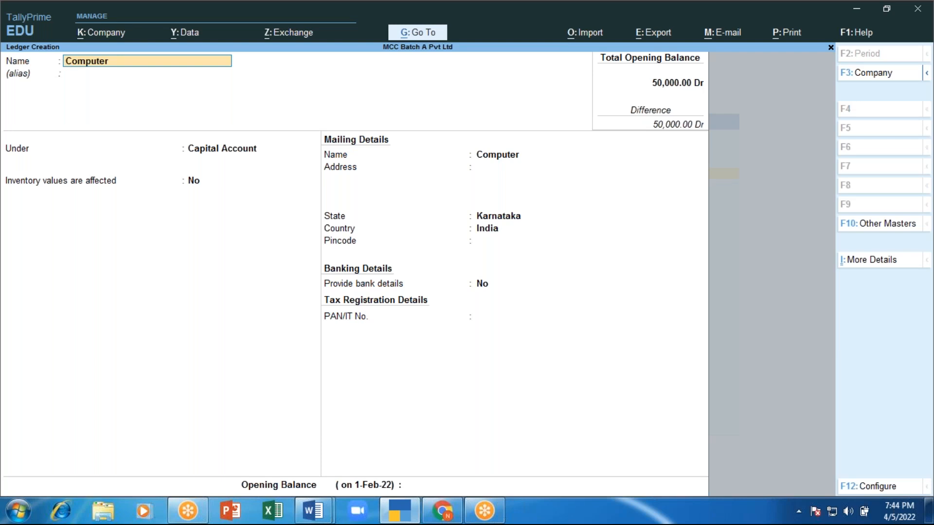
pyautogui.click(823, 24)
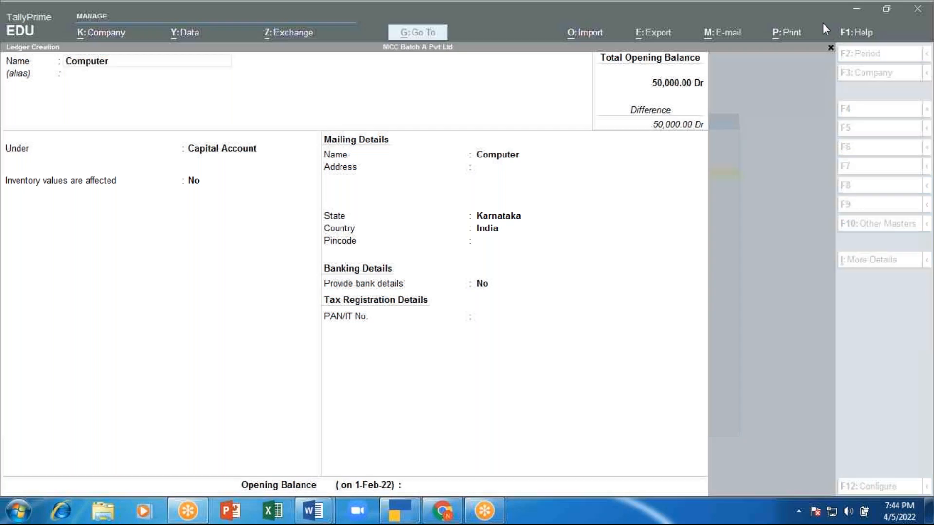